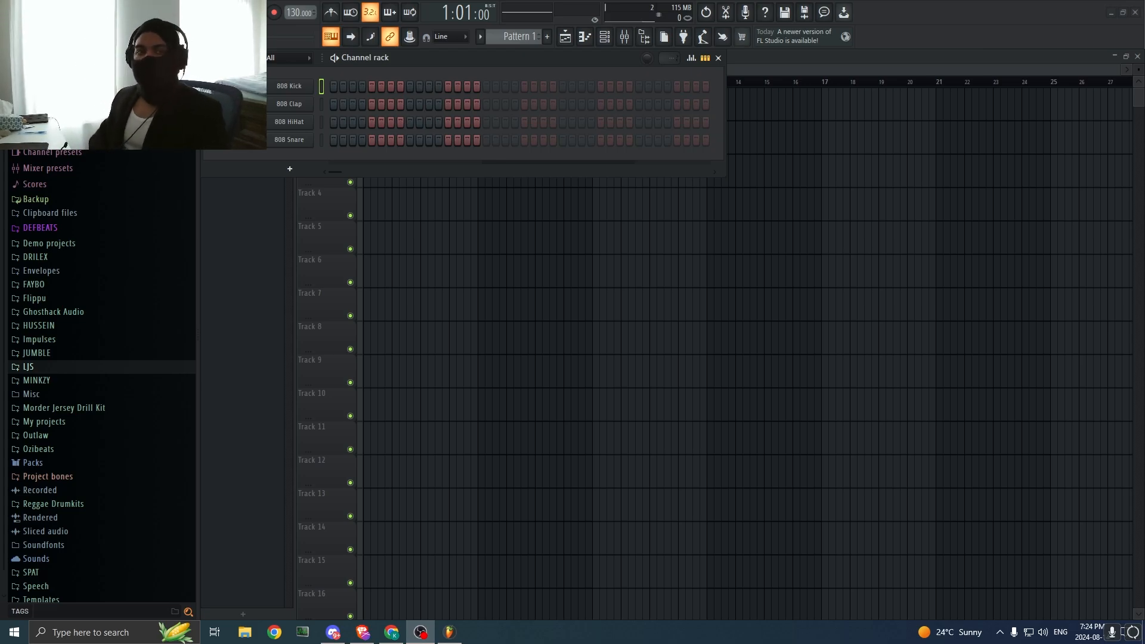
# Step: Set the project tempo to 144 BPM and hide the channel rack
pyautogui.rightClick(312, 13)
pyautogui.click(363, 164)
pyautogui.write('1')
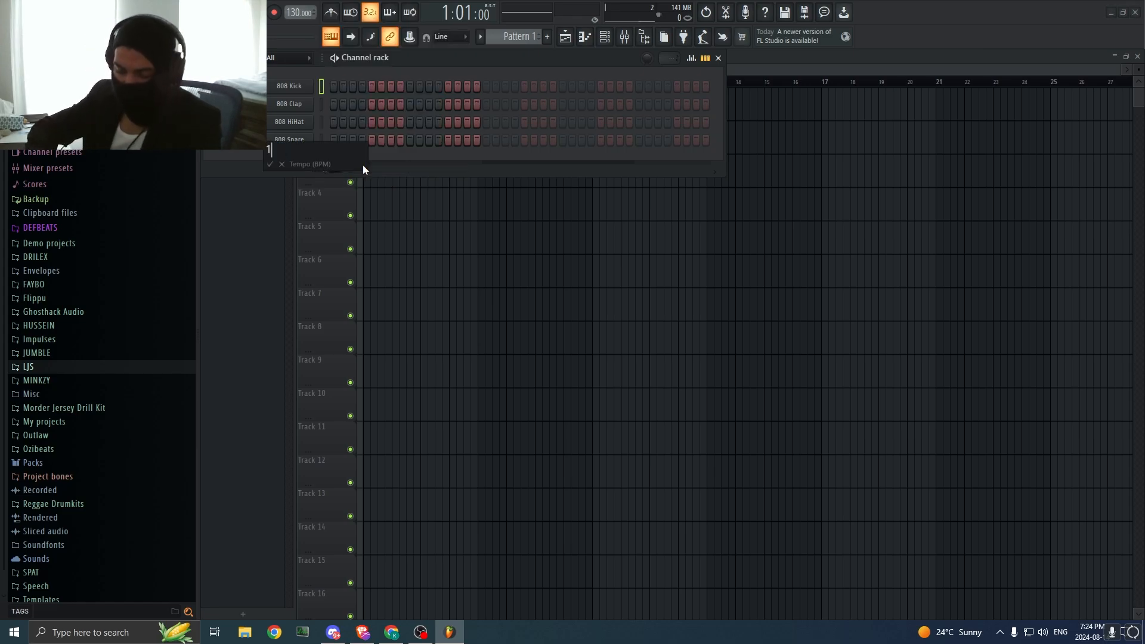
pyautogui.write('44')
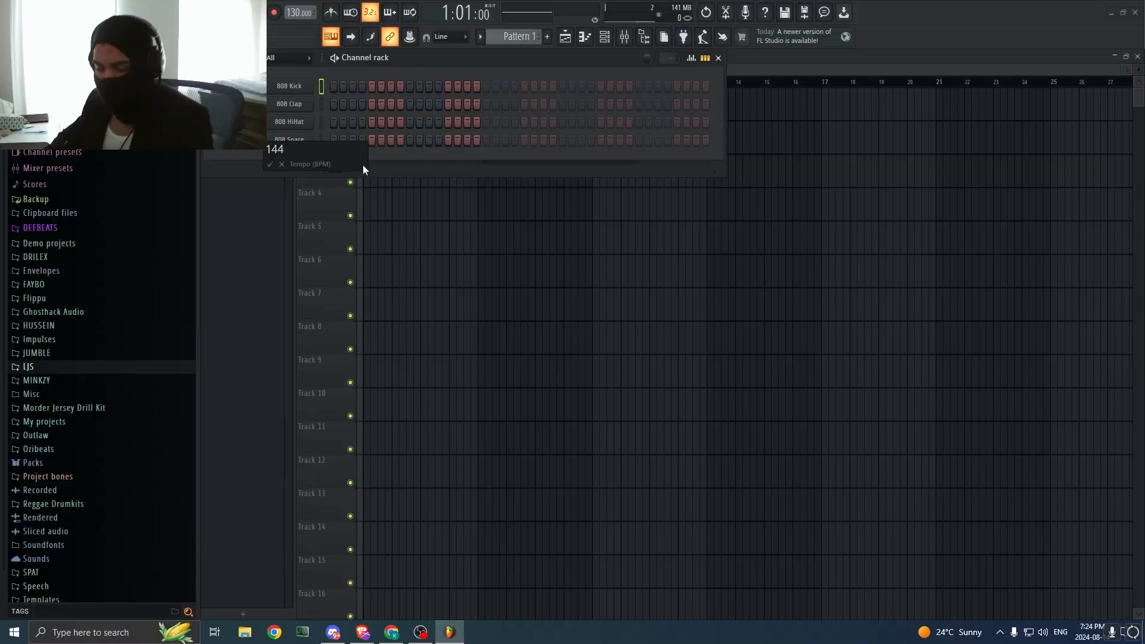
pyautogui.press('Return')
pyautogui.click(238, 230)
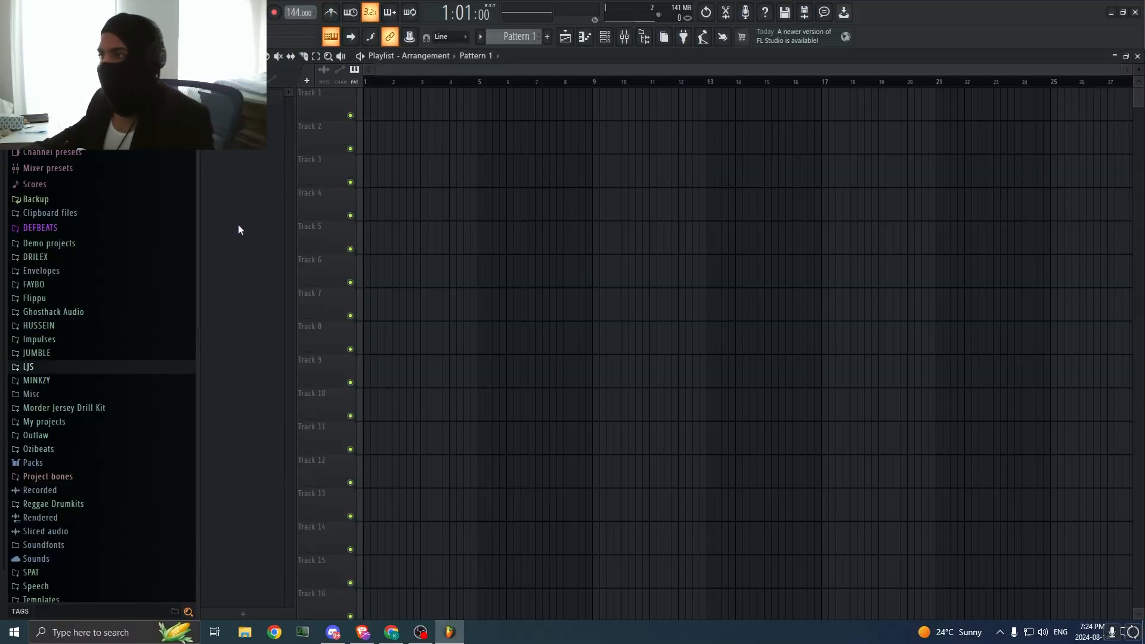
pyautogui.click(605, 37)
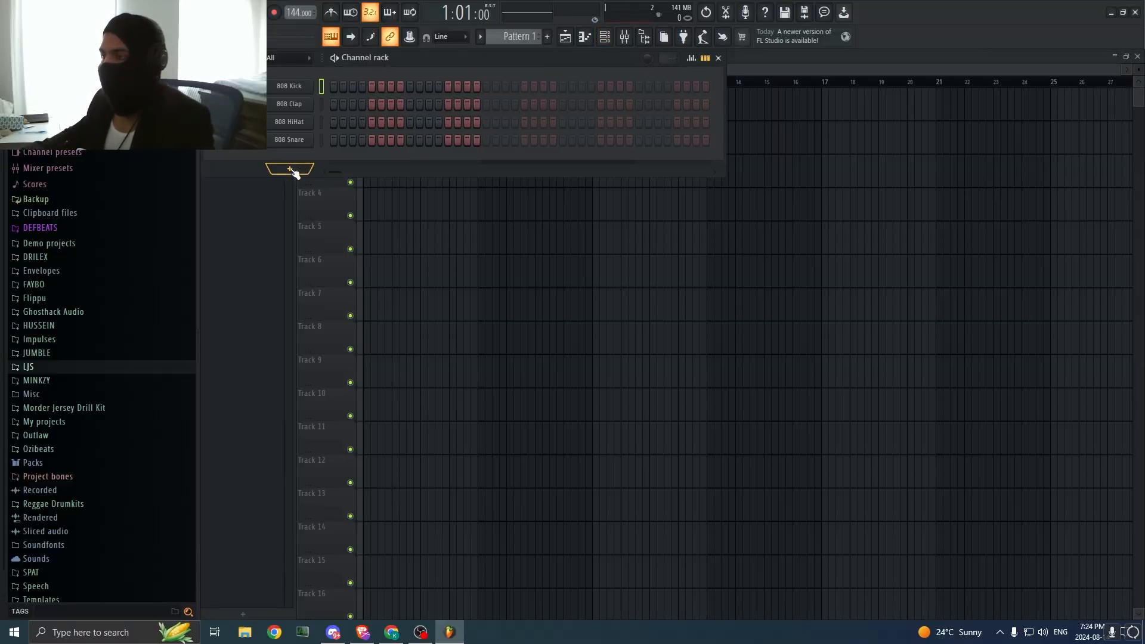
pyautogui.click(291, 169)
pyautogui.click(256, 226)
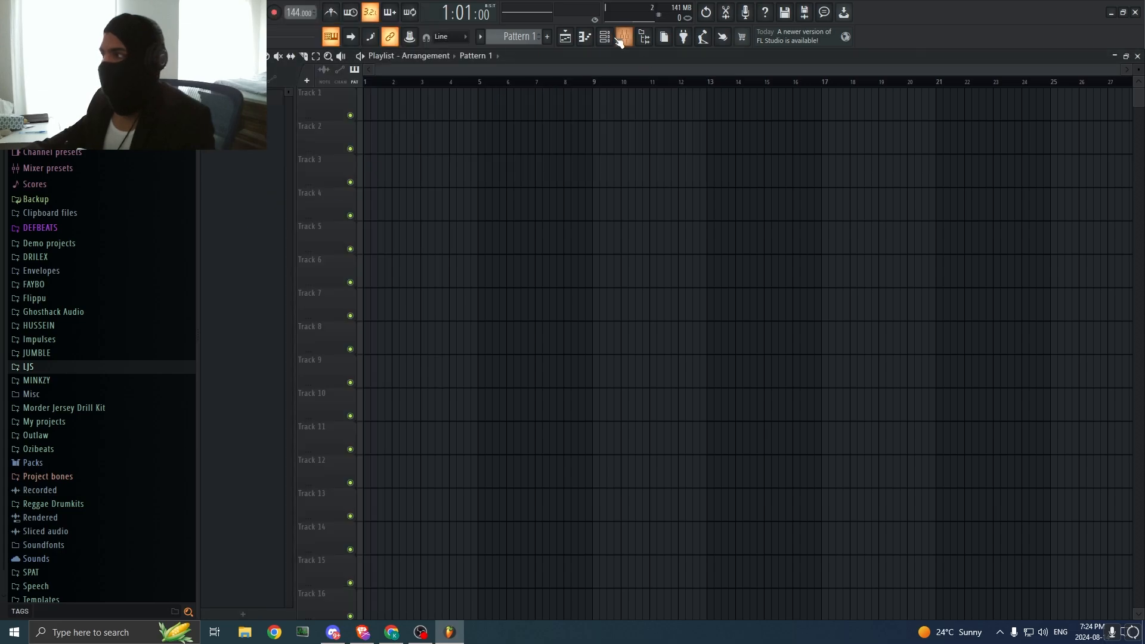
# Step: Arm recording and record a short audio take into the playlist as an audio clip
pyautogui.click(275, 13)
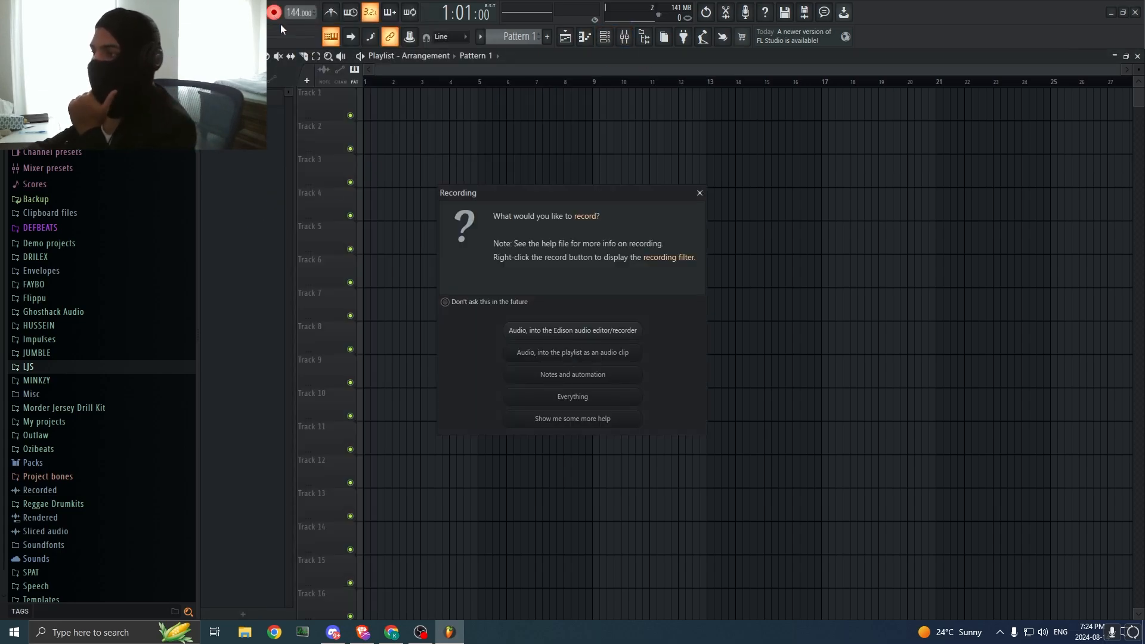
pyautogui.click(577, 353)
pyautogui.click(361, 139)
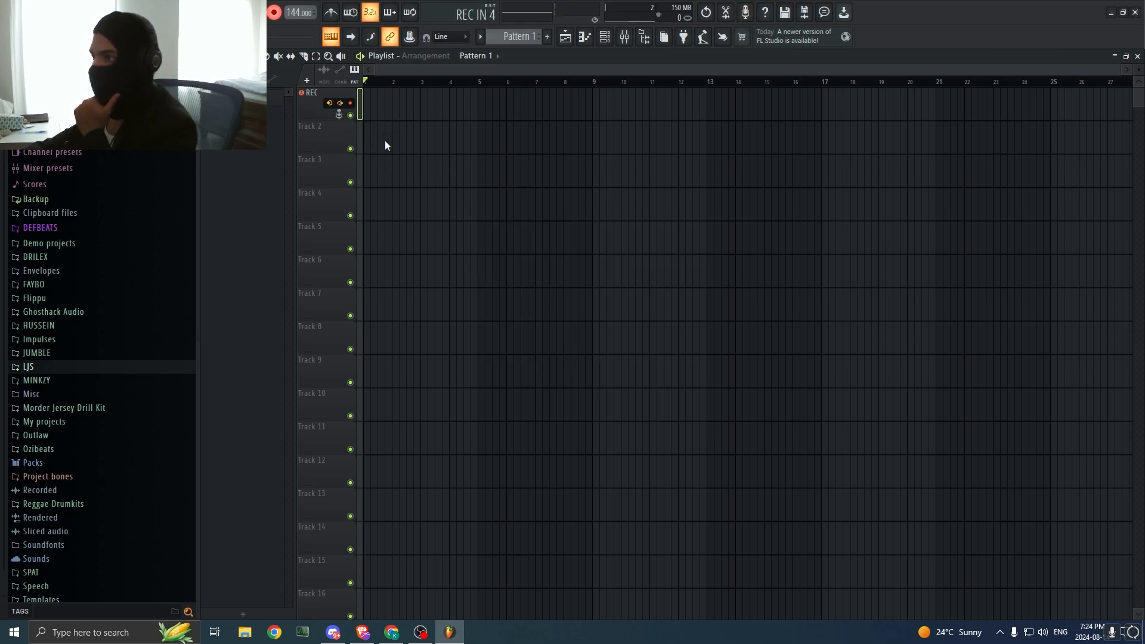
# Step: Add SoundShifter Pitch Stereo to slot 2 of the REC mixer track and set its transposition to -1 semitone
pyautogui.click(625, 43)
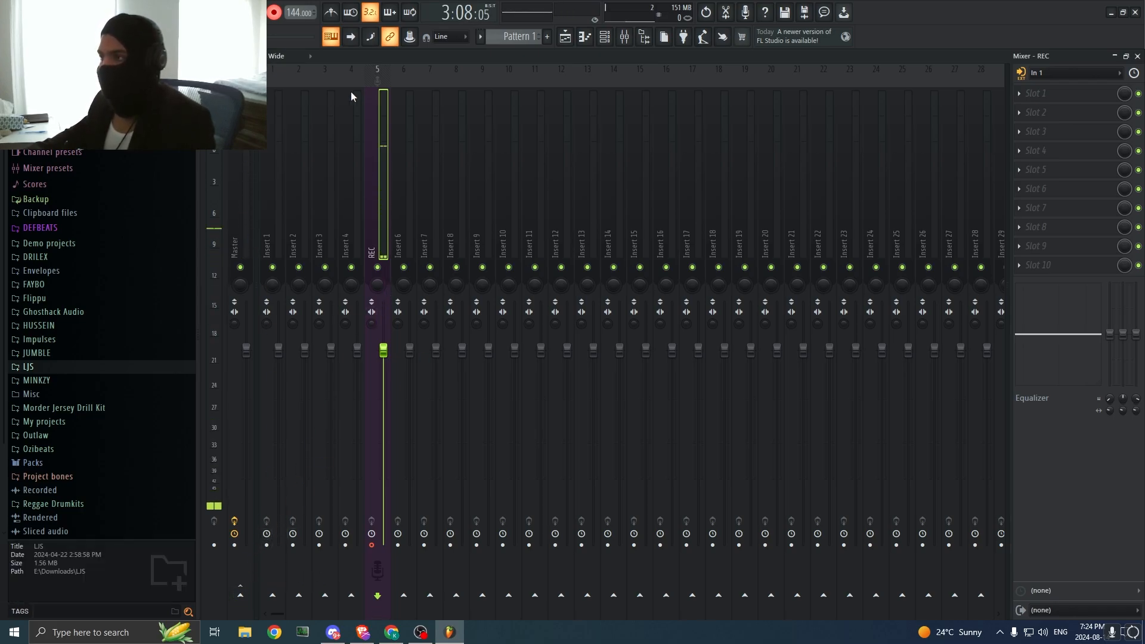
pyautogui.click(1036, 112)
pyautogui.click(630, 16)
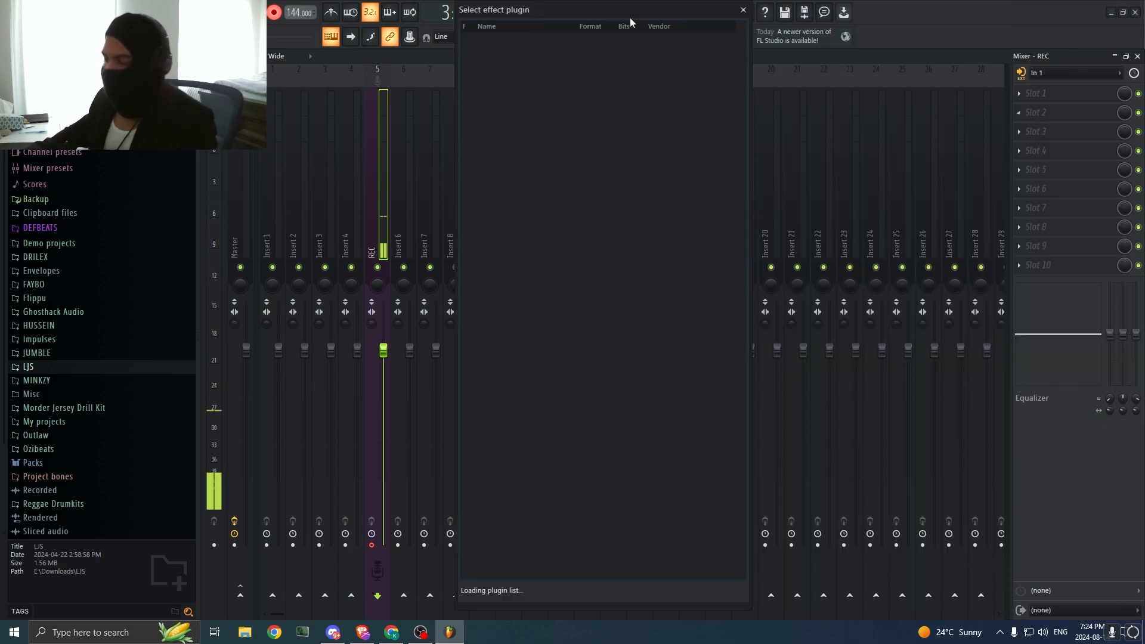
pyautogui.write('soundshif')
pyautogui.doubleClick(632, 49)
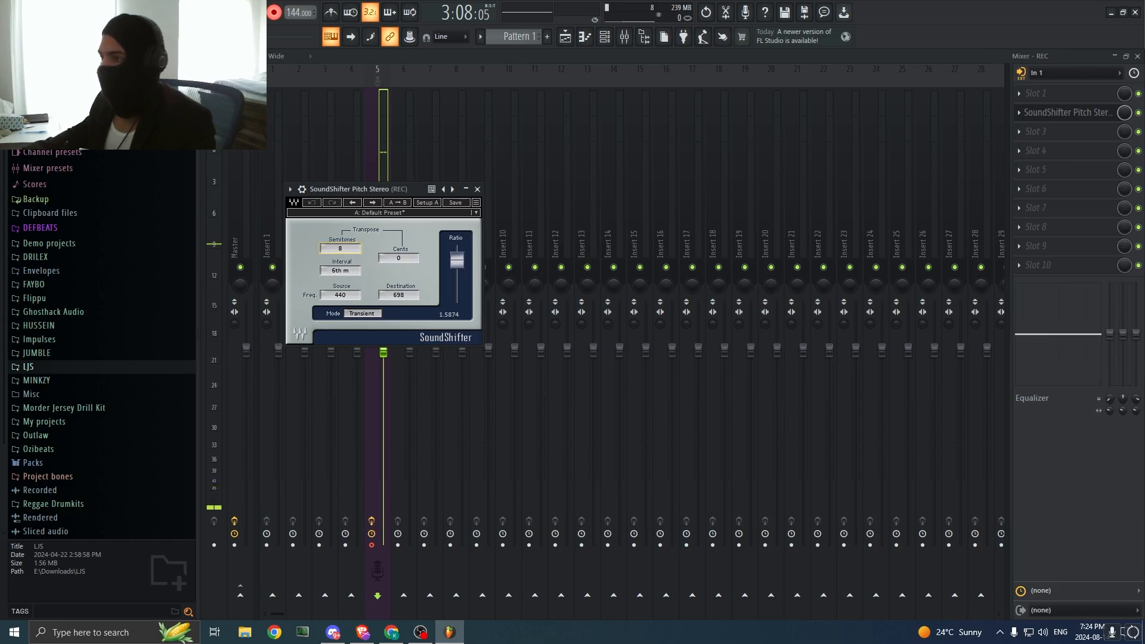
pyautogui.moveTo(340, 248); pyautogui.dragTo(340, 234)
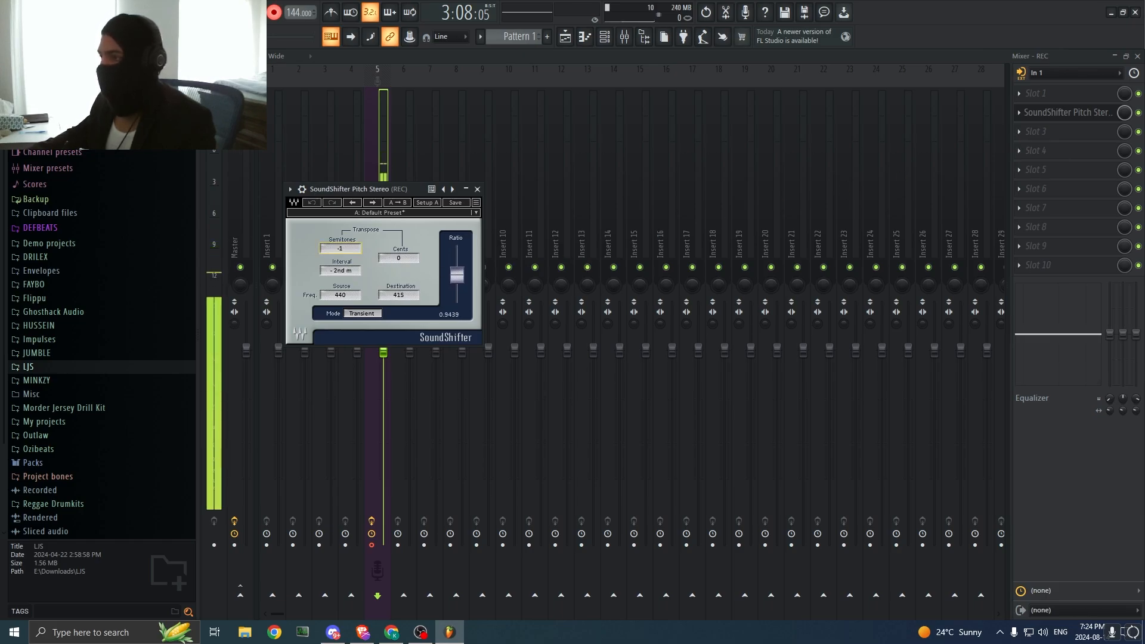
pyautogui.click(622, 296)
# Step: Load Auto-Tune Pro into slot 4 of the REC mixer track
pyautogui.click(1051, 151)
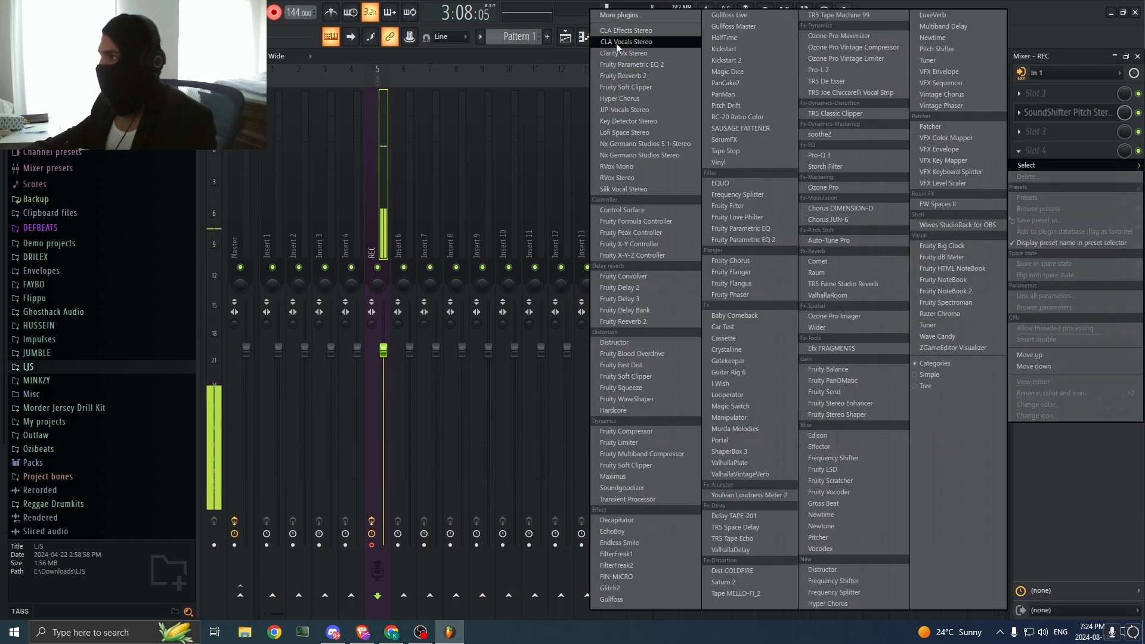
pyautogui.click(633, 16)
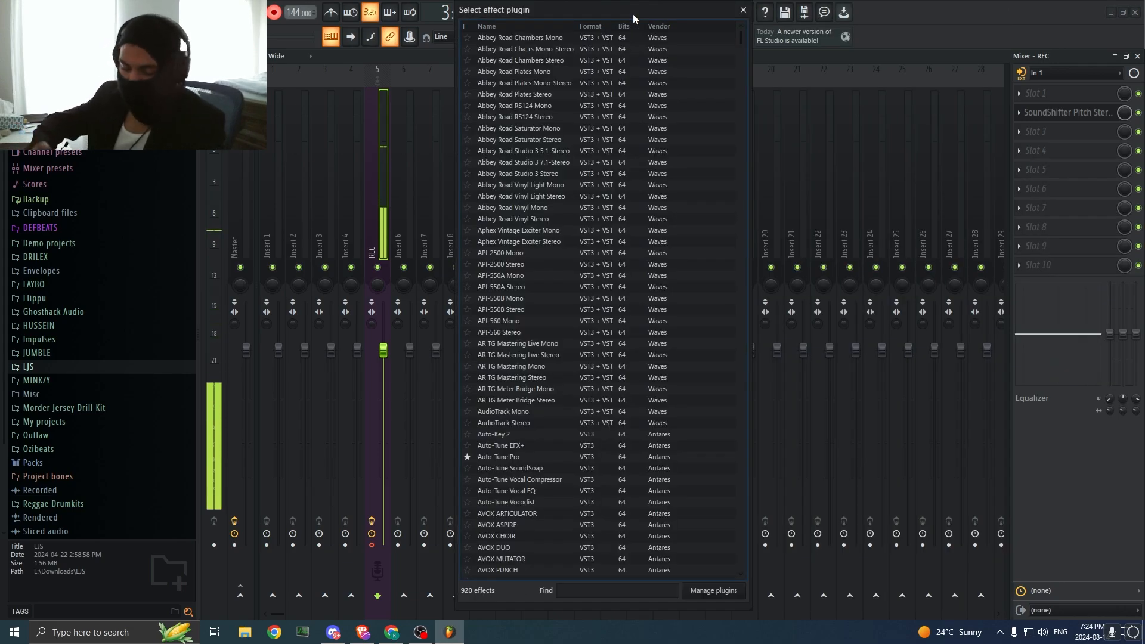
pyautogui.write('auto')
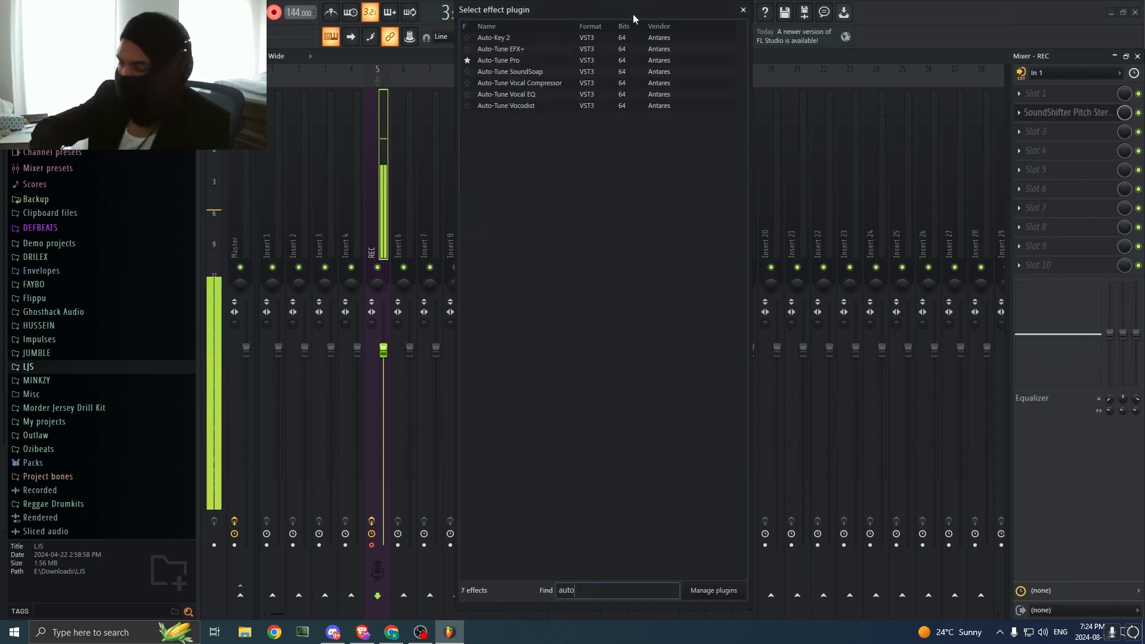
pyautogui.click(525, 61)
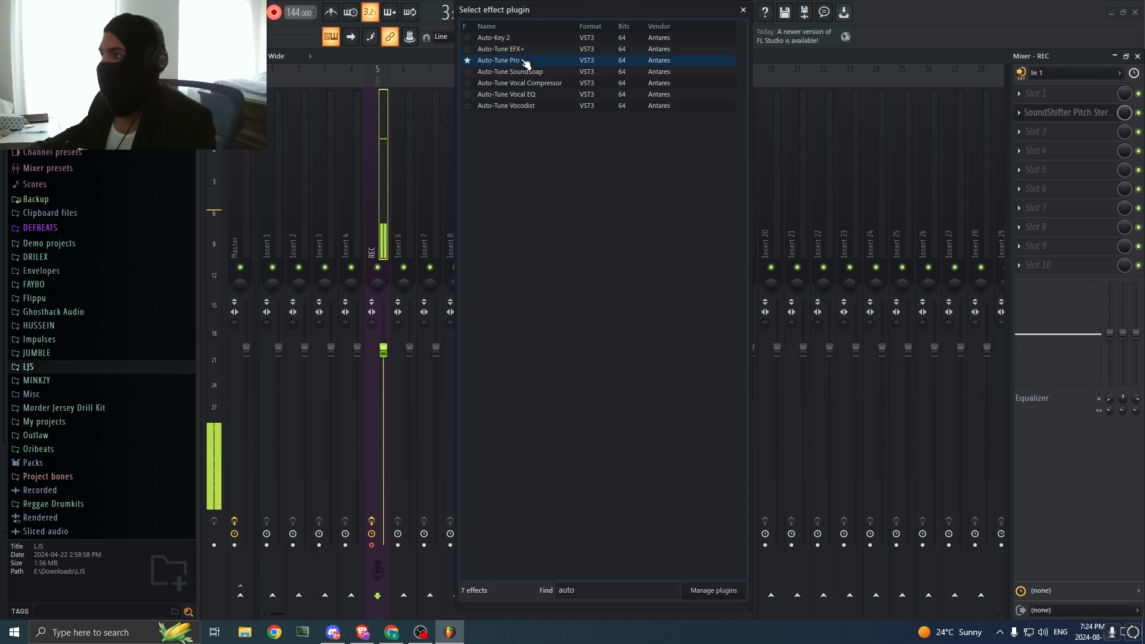
pyautogui.doubleClick(525, 61)
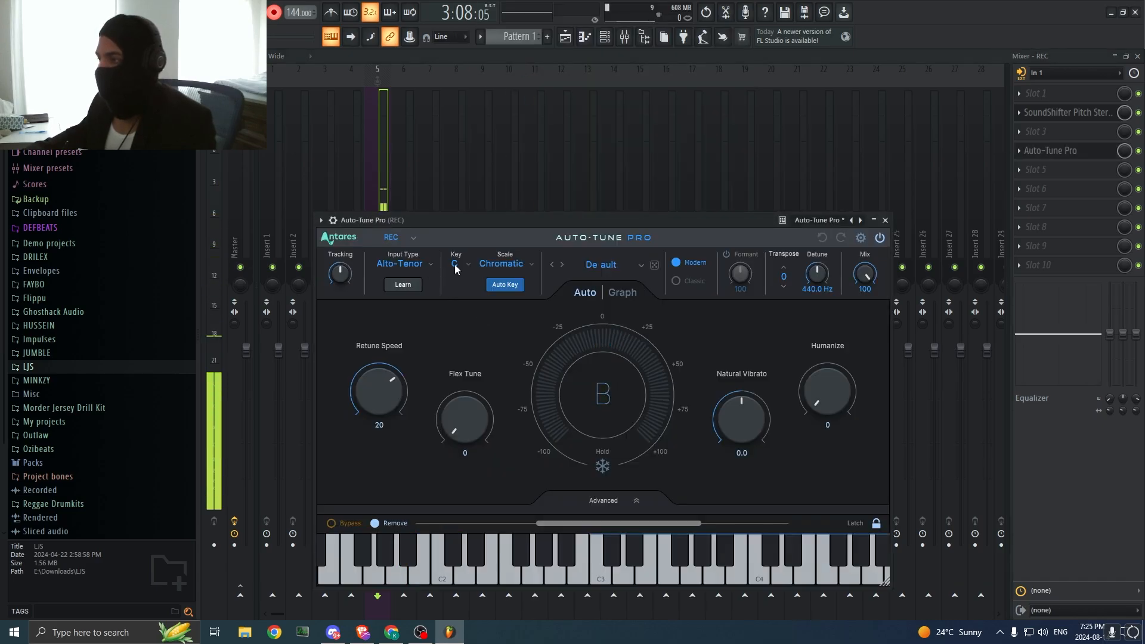
# Step: Set Auto-Tune Pro to the key of C with the Minor scale and a Retune Speed of 0
pyautogui.click(455, 266)
pyautogui.click(455, 265)
pyautogui.click(455, 266)
pyautogui.click(458, 285)
pyautogui.click(492, 265)
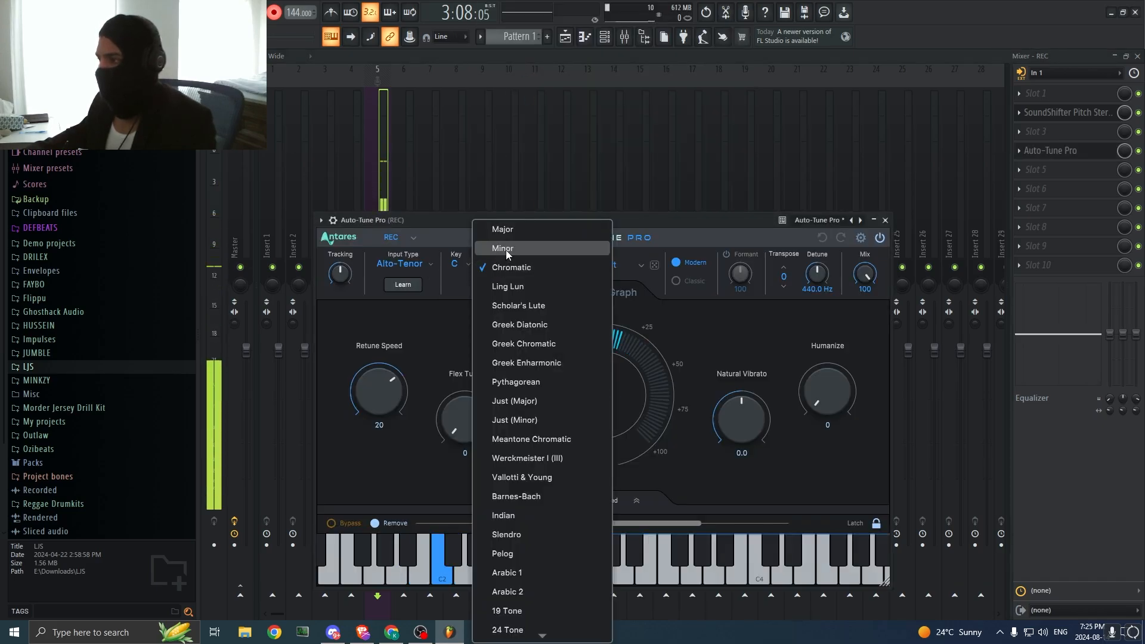
pyautogui.click(507, 255)
pyautogui.moveTo(389, 400); pyautogui.dragTo(386, 305)
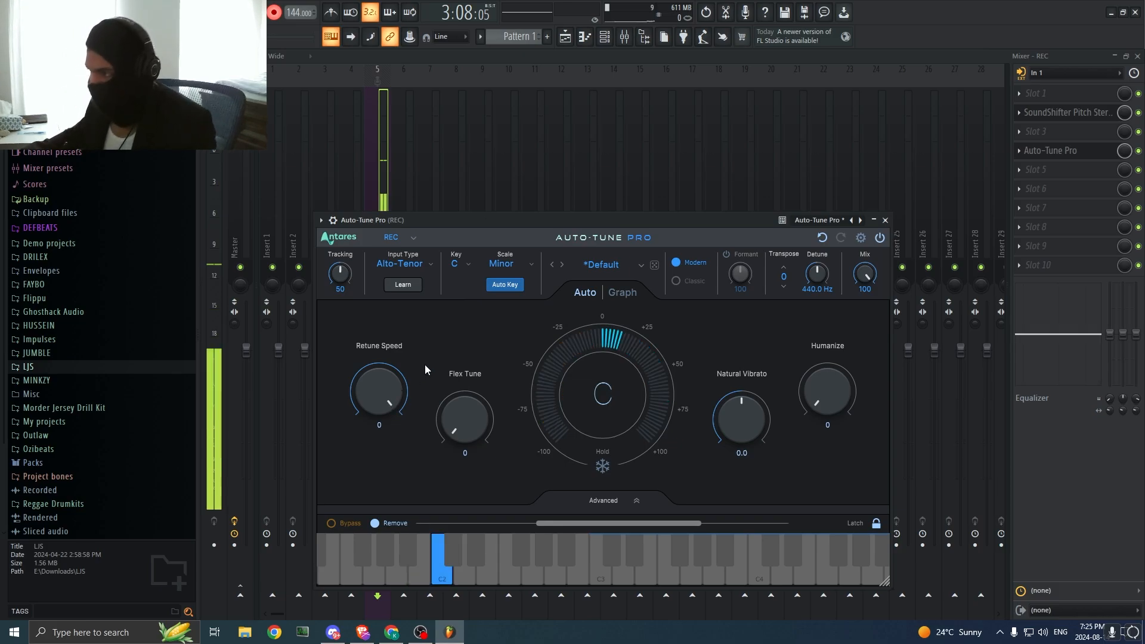
pyautogui.click(1050, 463)
# Step: Load the Raum reverb into slot 6 of the REC mixer track and lower its mix level
pyautogui.click(1038, 189)
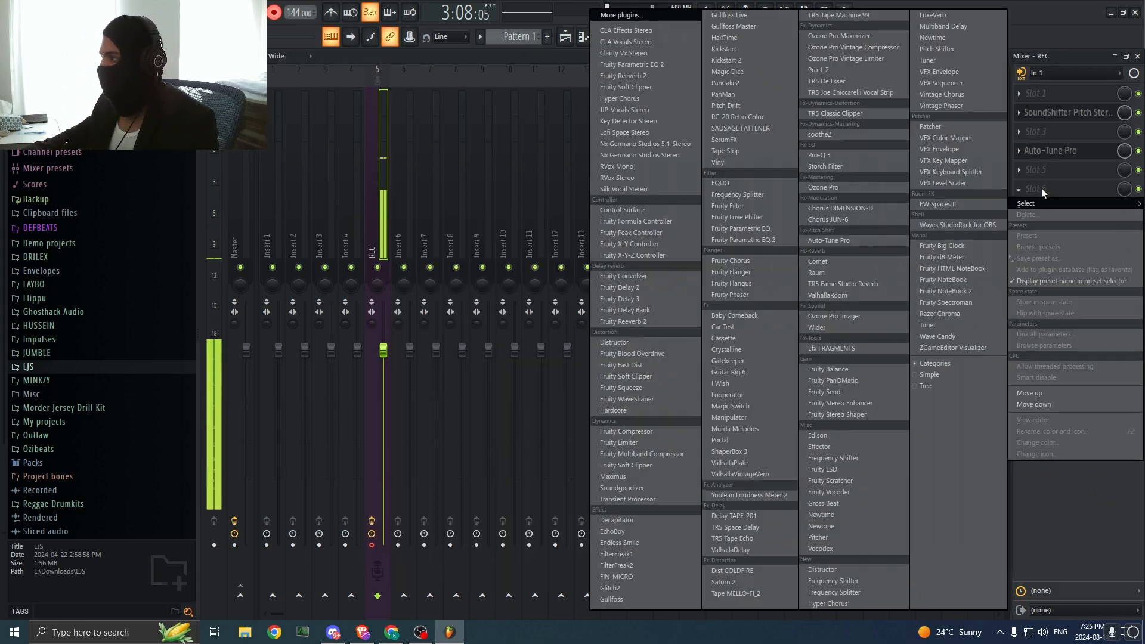
pyautogui.click(658, 14)
pyautogui.write('raum')
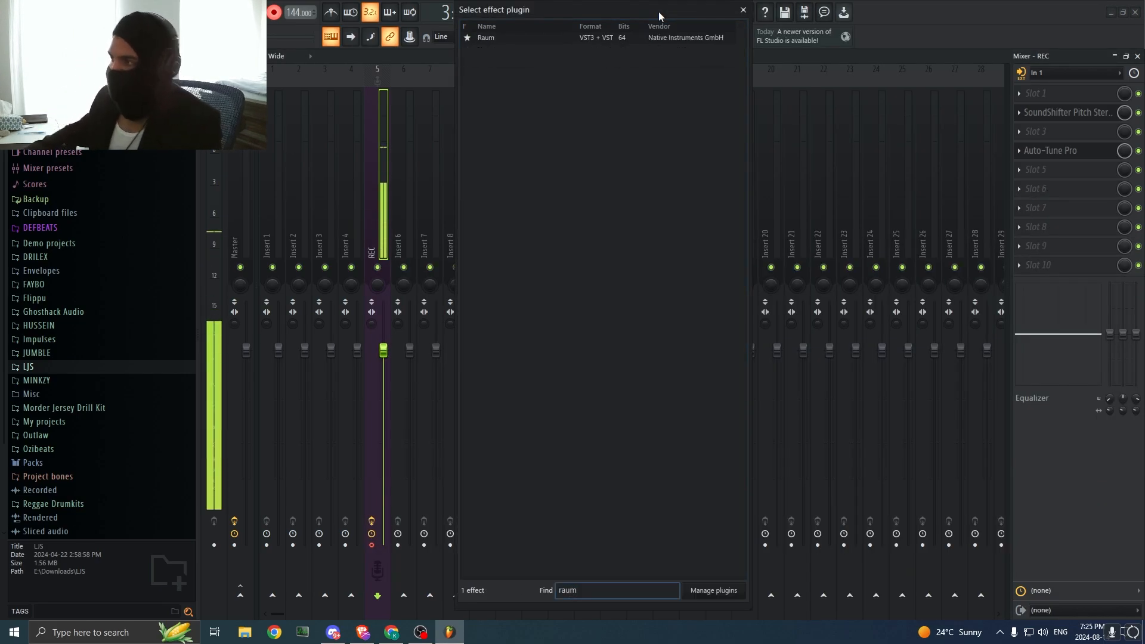
pyautogui.click(640, 41)
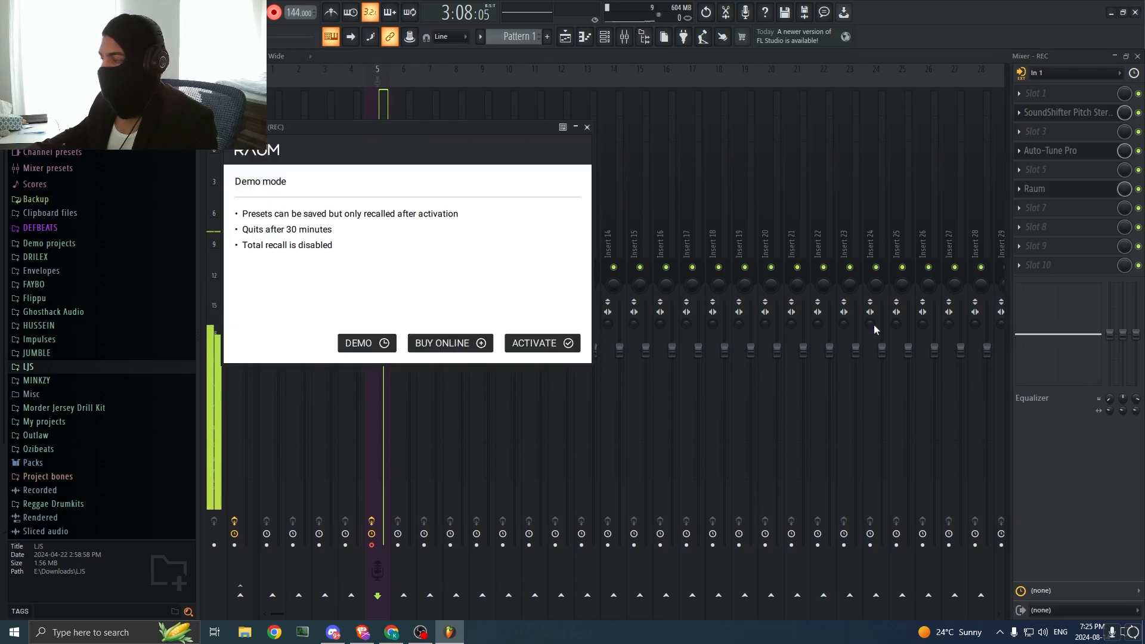
pyautogui.click(1059, 444)
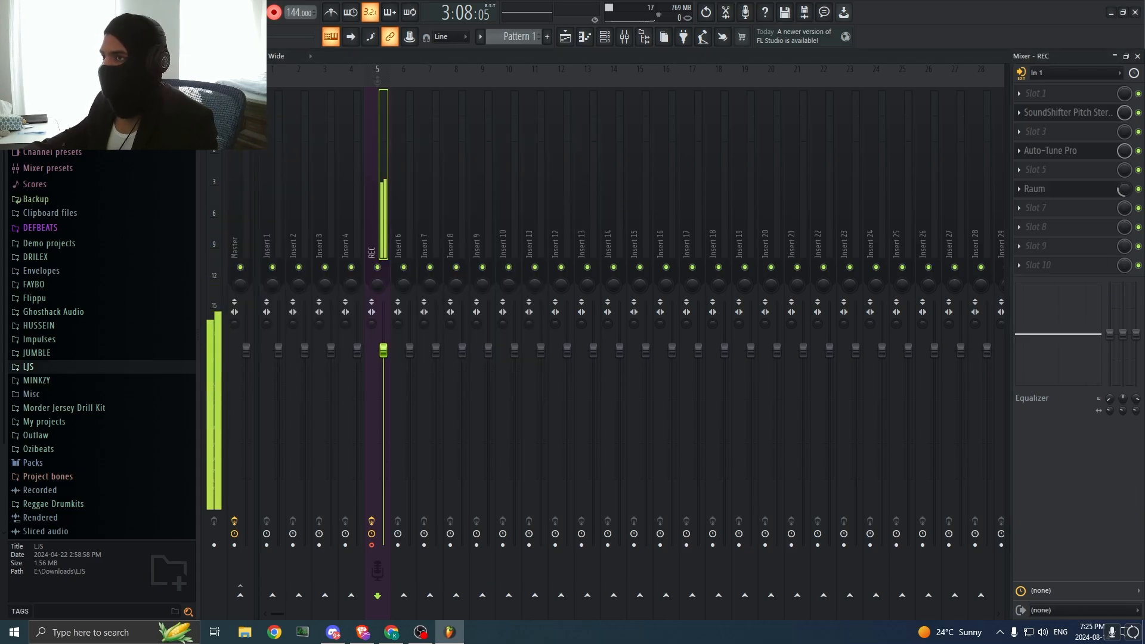
# Step: Load soothe2 into slot 5 of the REC mixer track, between Auto-Tune Pro and Raum
pyautogui.click(1041, 173)
pyautogui.click(638, 19)
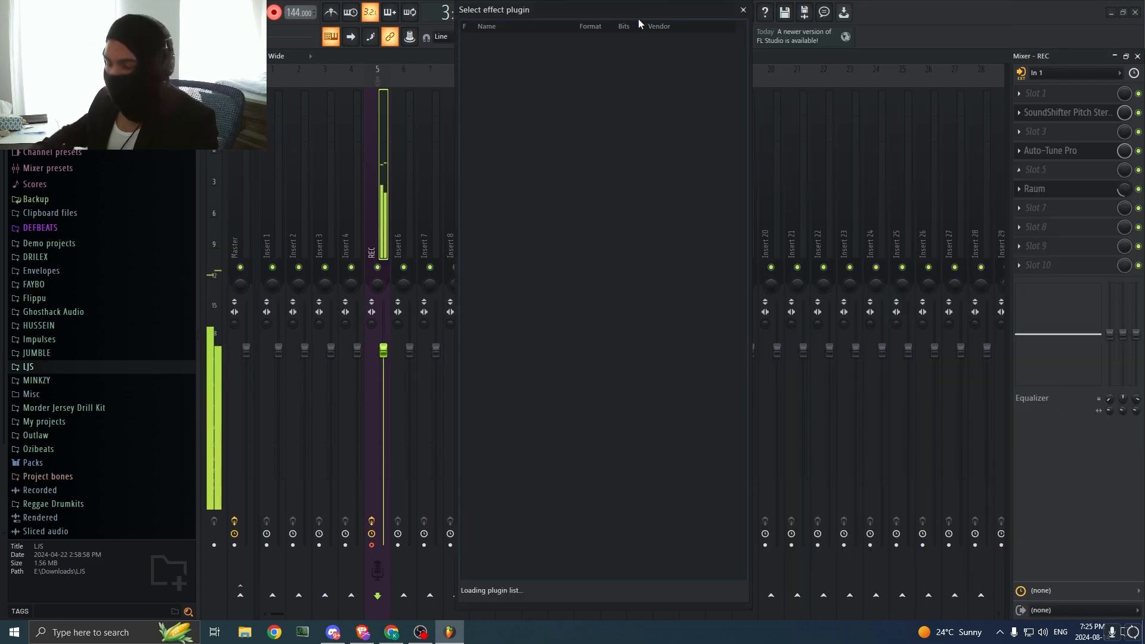
pyautogui.write('soothe')
pyautogui.click(577, 38)
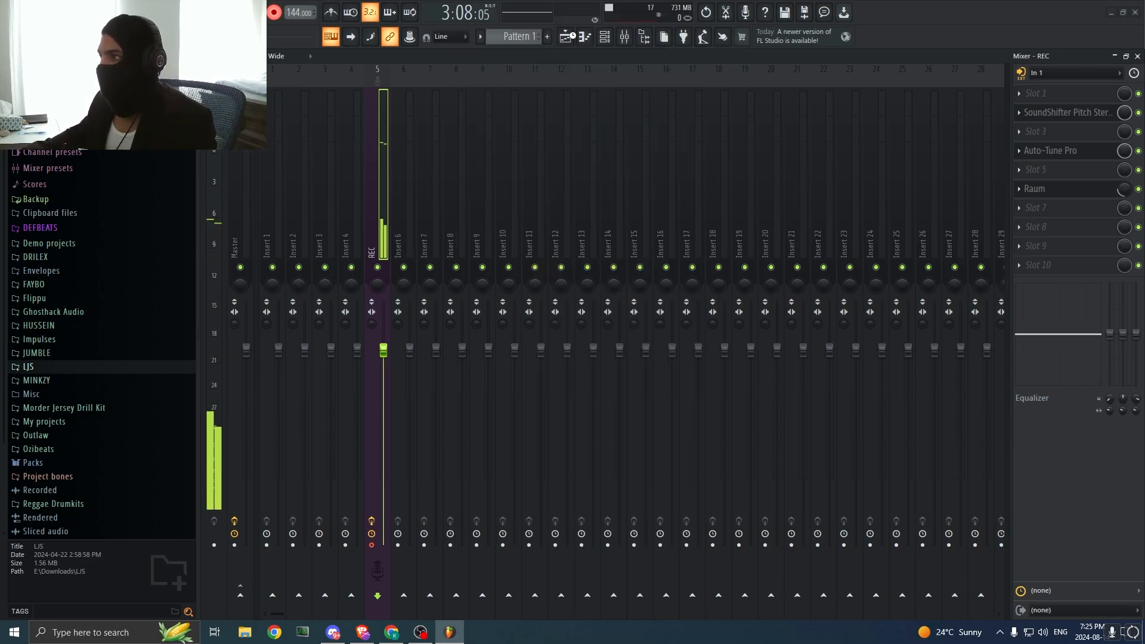
# Step: Apply the Vocals preset "Clean up a little vocal harshness" in soothe2 and close its window
pyautogui.click(466, 126)
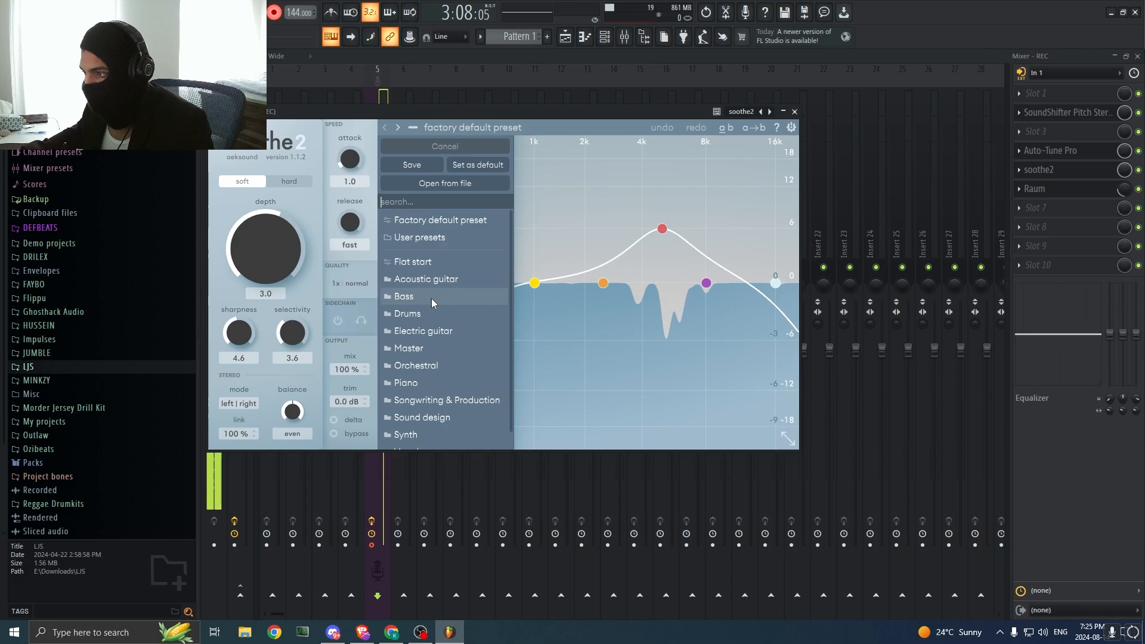
pyautogui.scroll(-1, 427, 418)
pyautogui.click(427, 434)
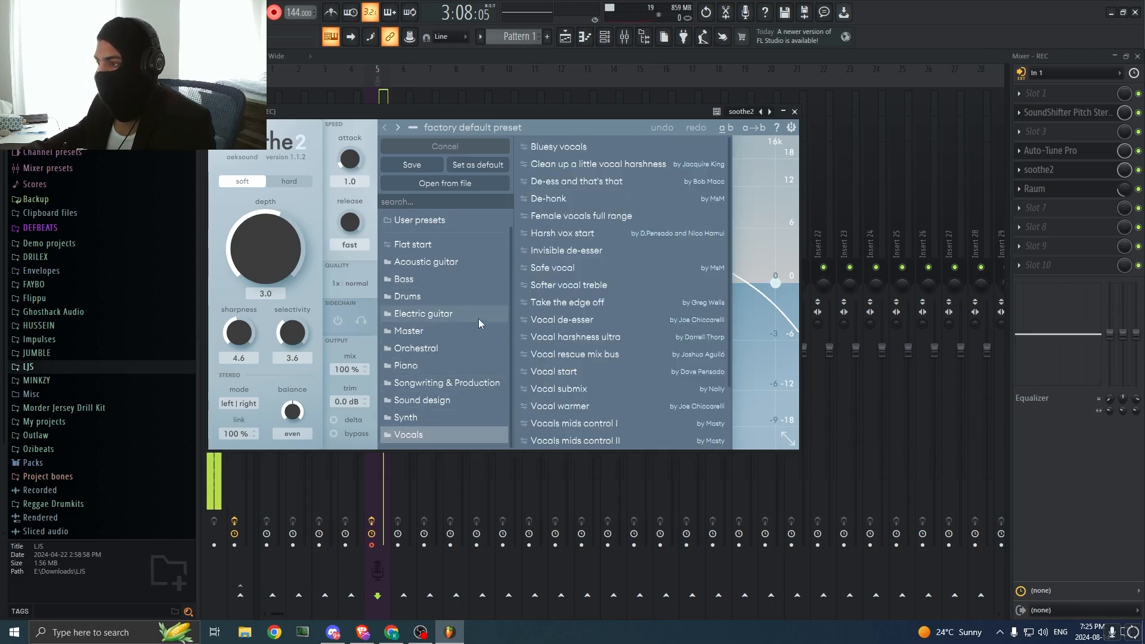
pyautogui.click(576, 165)
pyautogui.click(795, 112)
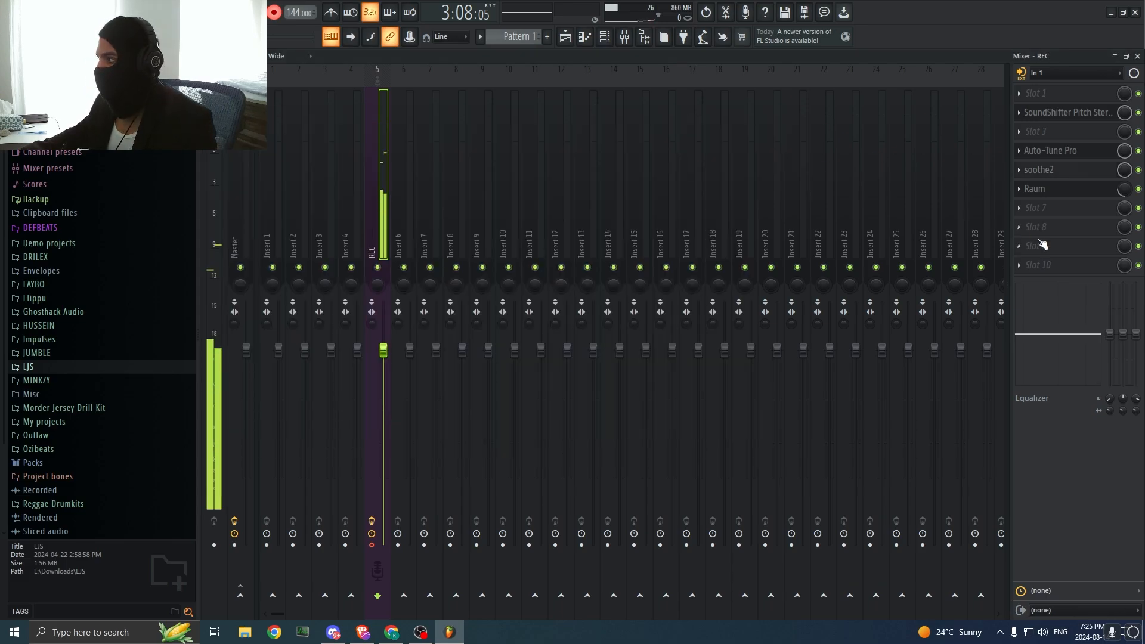
pyautogui.click(1045, 228)
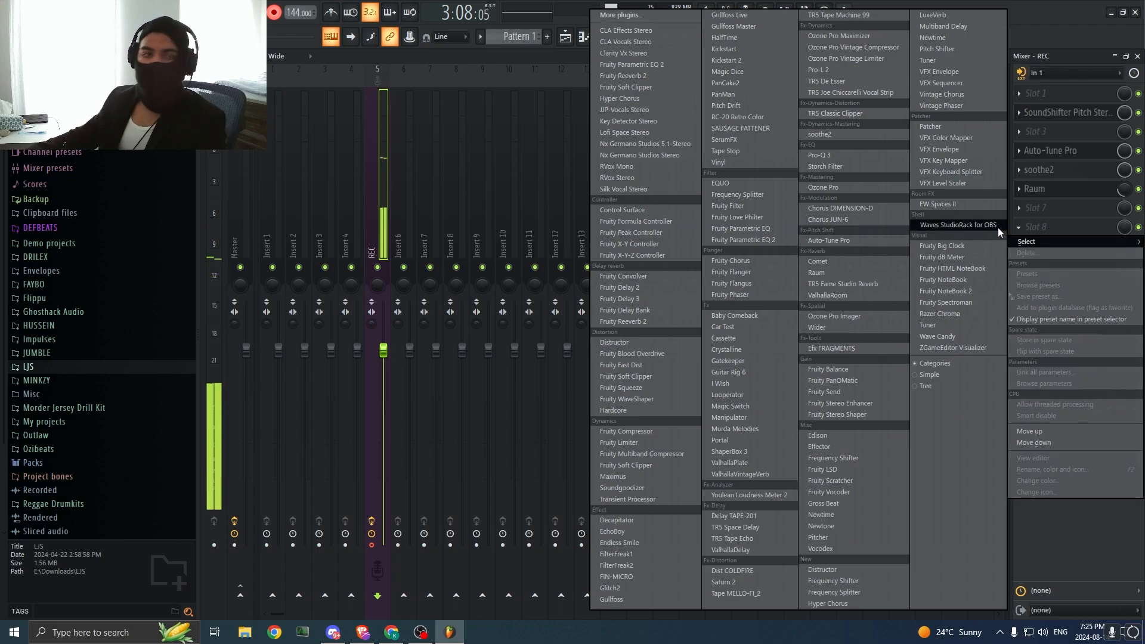
pyautogui.click(628, 17)
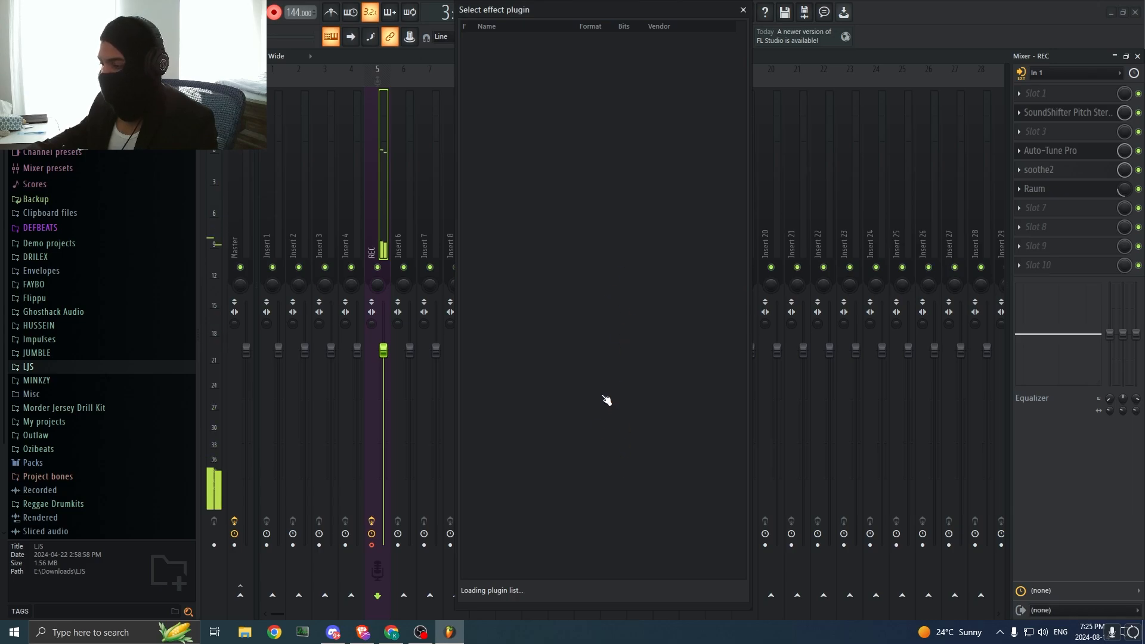
pyautogui.click(744, 11)
# Step: Load Chorus JUN-6 into slot 8 of the REC mixer track and lower its mix level
pyautogui.click(1018, 208)
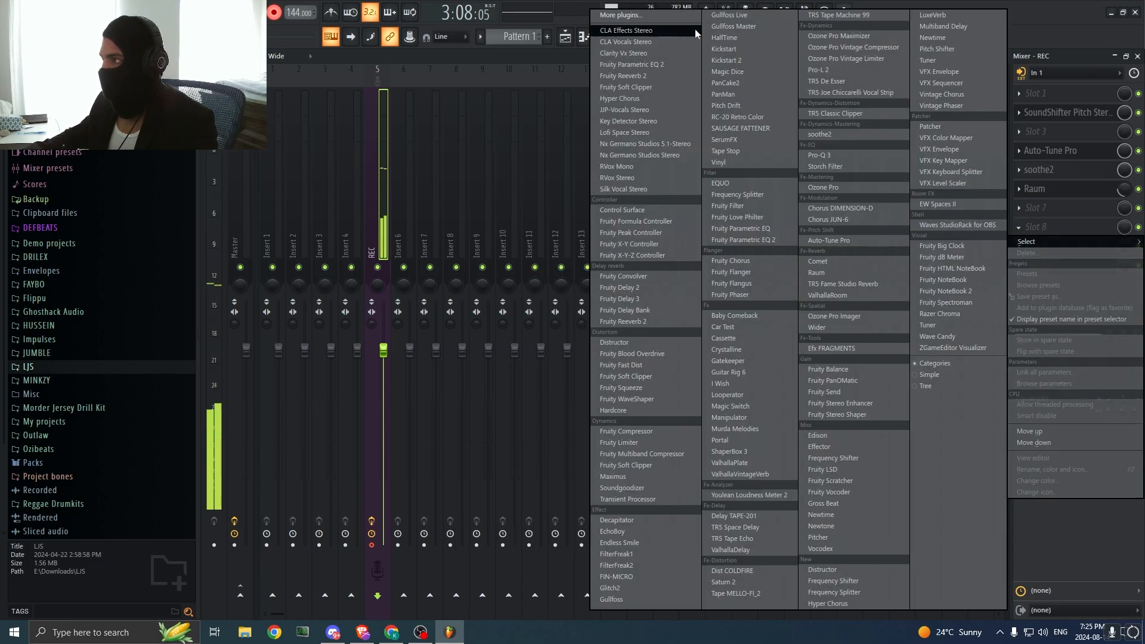
pyautogui.click(685, 17)
pyautogui.write('jun')
pyautogui.press('Return')
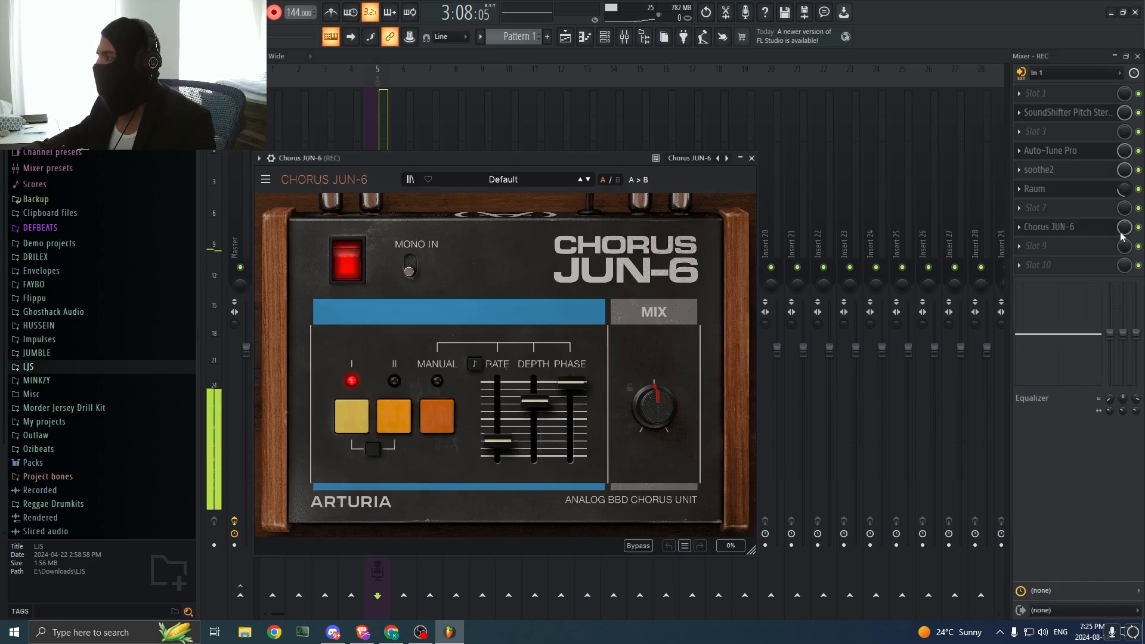
pyautogui.moveTo(1122, 230); pyautogui.dragTo(1119, 237)
# Step: Load Chorus DIMENSION-D into slot 7 of the REC mixer track and close its window
pyautogui.click(1018, 207)
pyautogui.click(669, 17)
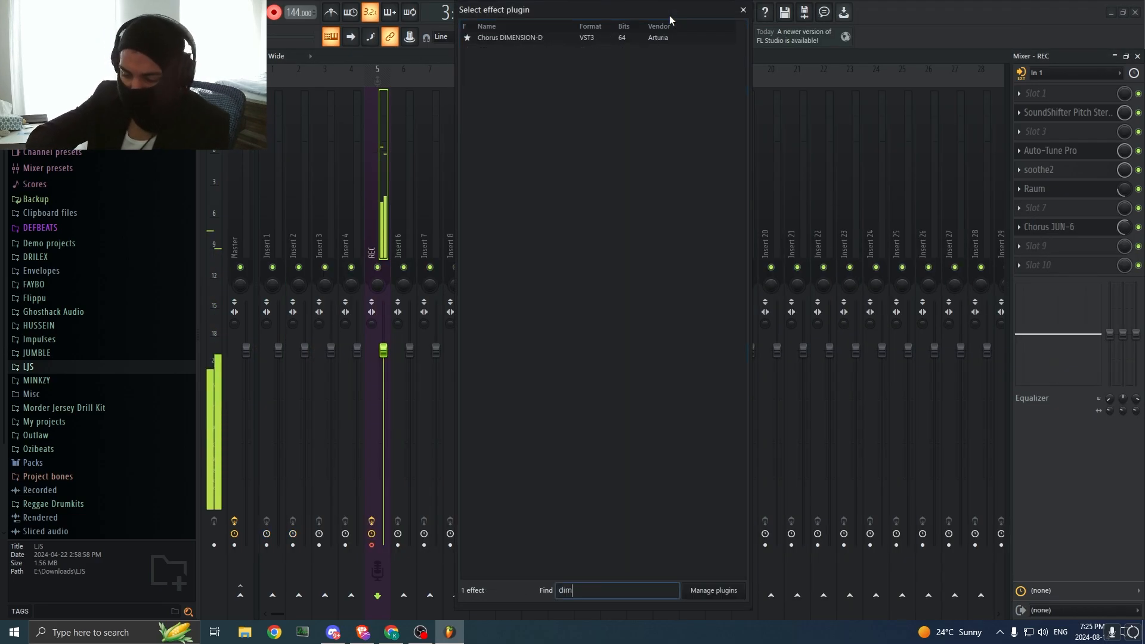
pyautogui.press('Escape')
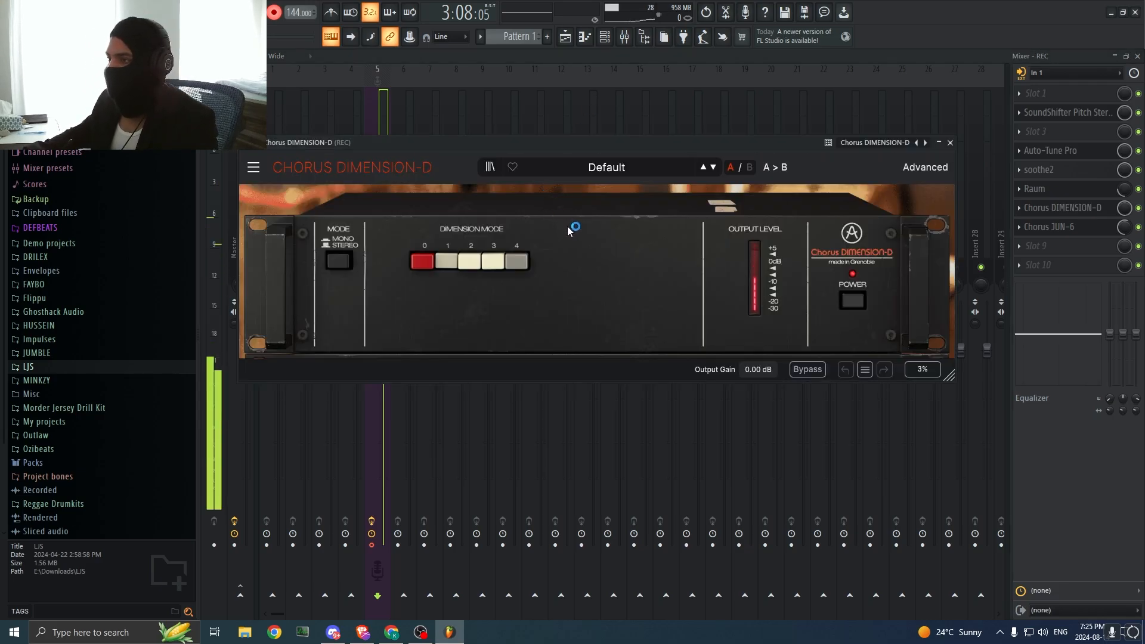
pyautogui.click(1079, 248)
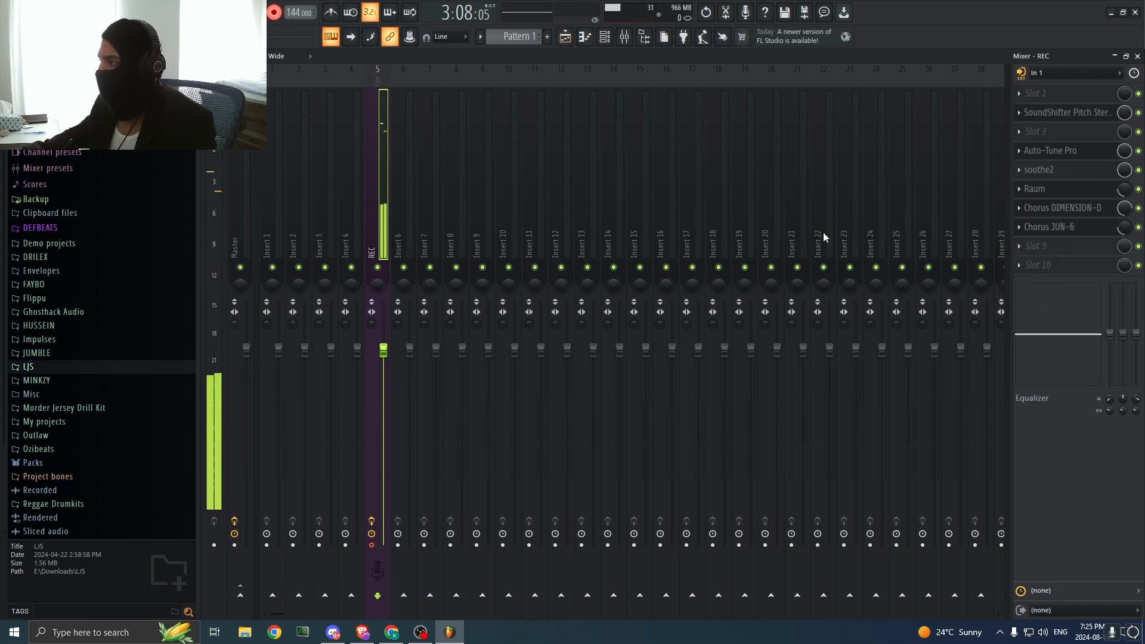
# Step: Return to the playlist and reset the playback position to the start of the song
pyautogui.click(565, 37)
pyautogui.press('space')
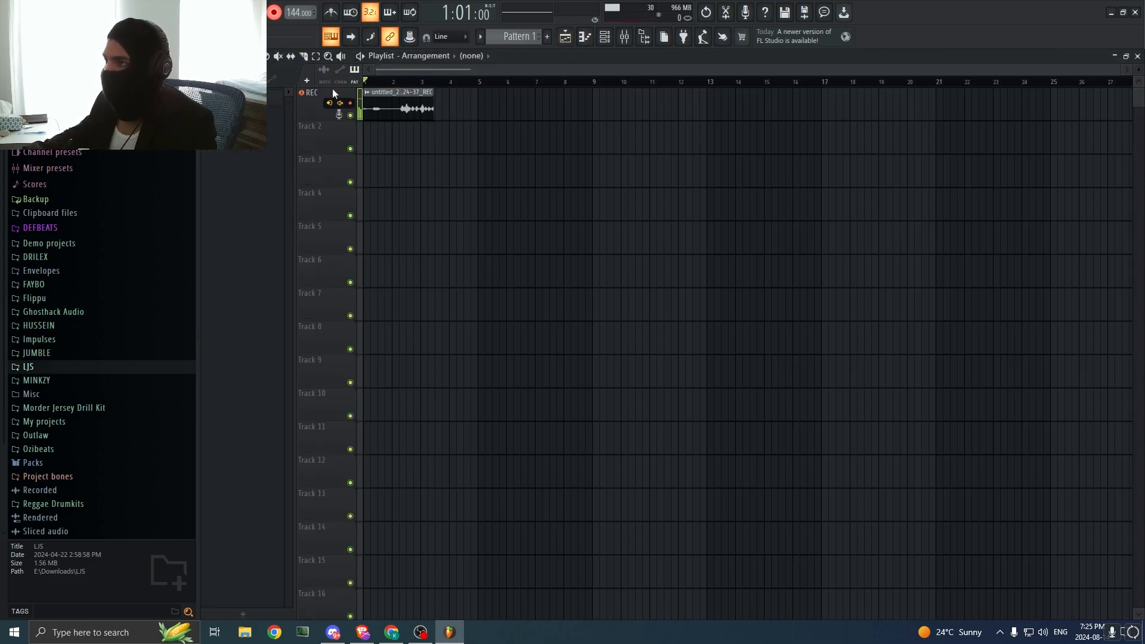
# Step: Delete the old take from the REC playlist track and record a new vocal take in its place
pyautogui.rightClick(388, 93)
pyautogui.press('space')
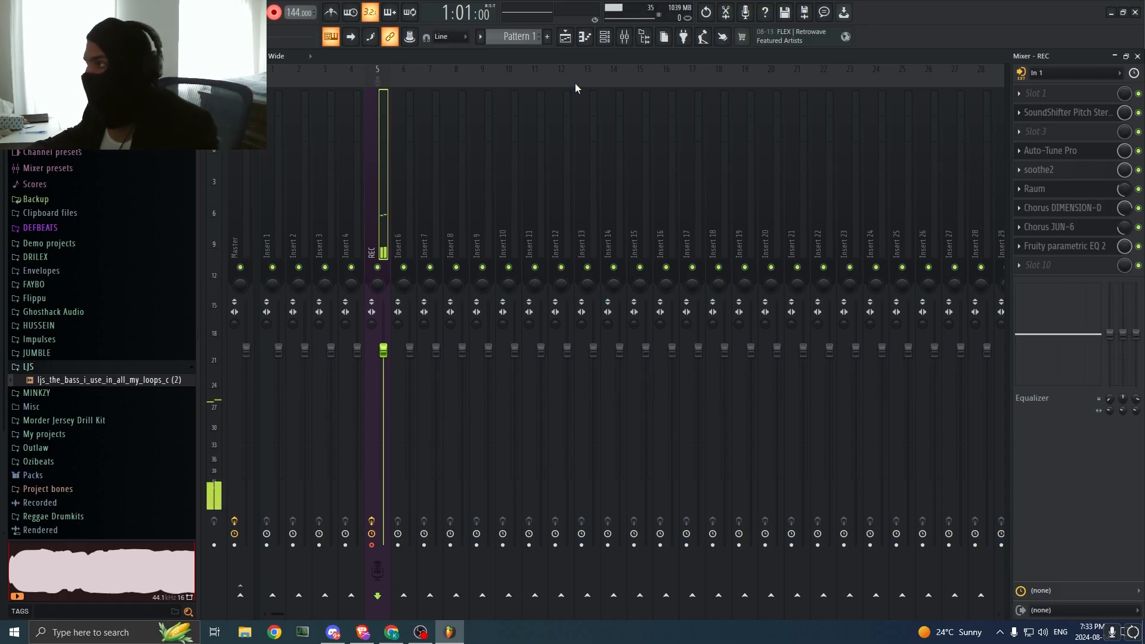
pyautogui.click(565, 37)
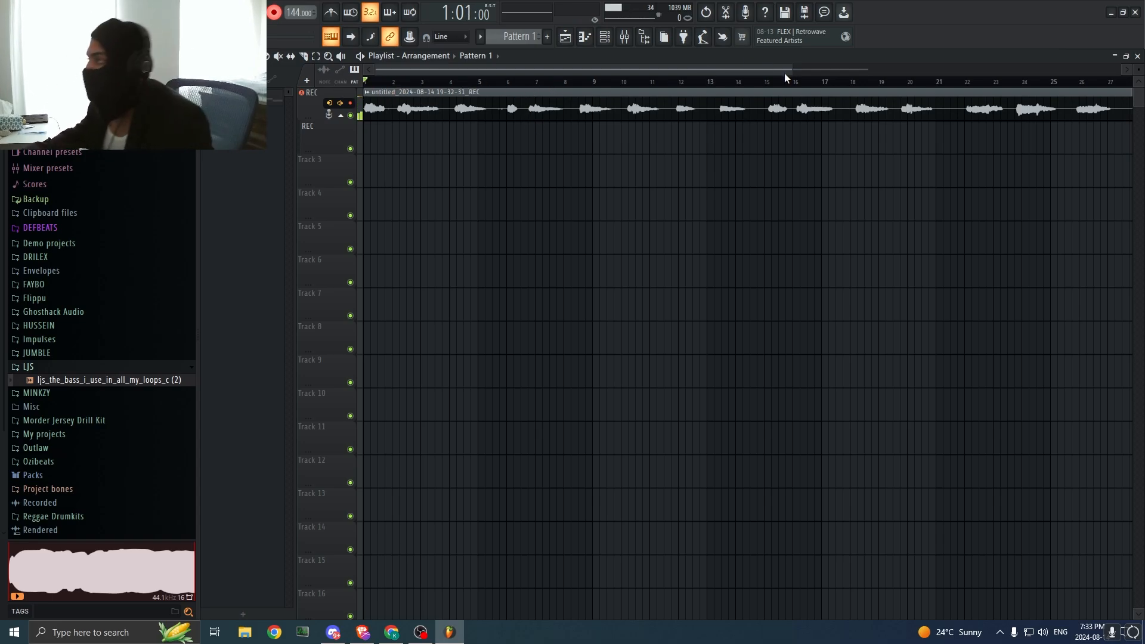
# Step: Slice the recorded take around bars 10 and 12 and place a copy of the middle phrase at bar 1
pyautogui.moveTo(790, 71); pyautogui.dragTo(1115, 74)
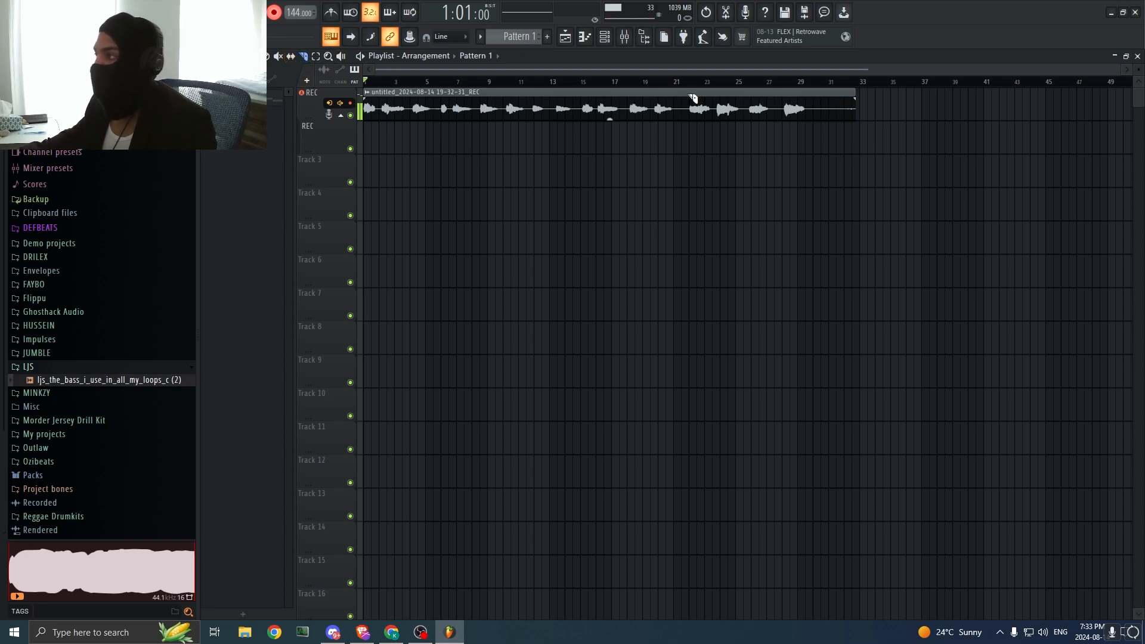
pyautogui.moveTo(1120, 71); pyautogui.dragTo(791, 71)
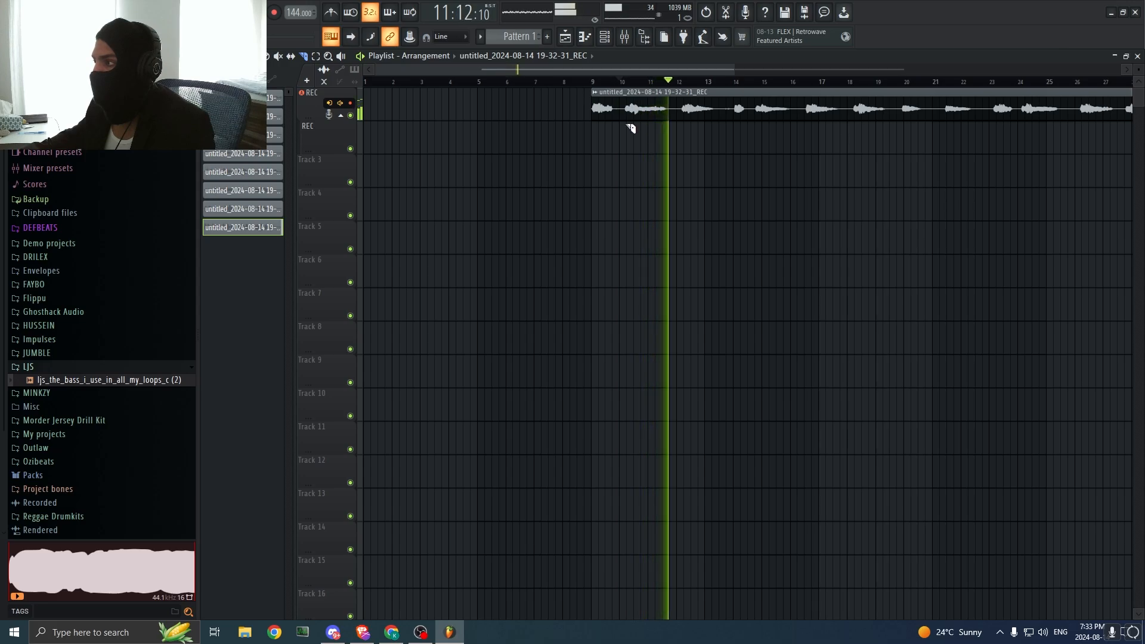
pyautogui.moveTo(633, 89); pyautogui.dragTo(633, 88)
pyautogui.moveTo(681, 123); pyautogui.dragTo(686, 88)
pyautogui.click(672, 95)
pyautogui.click(372, 99)
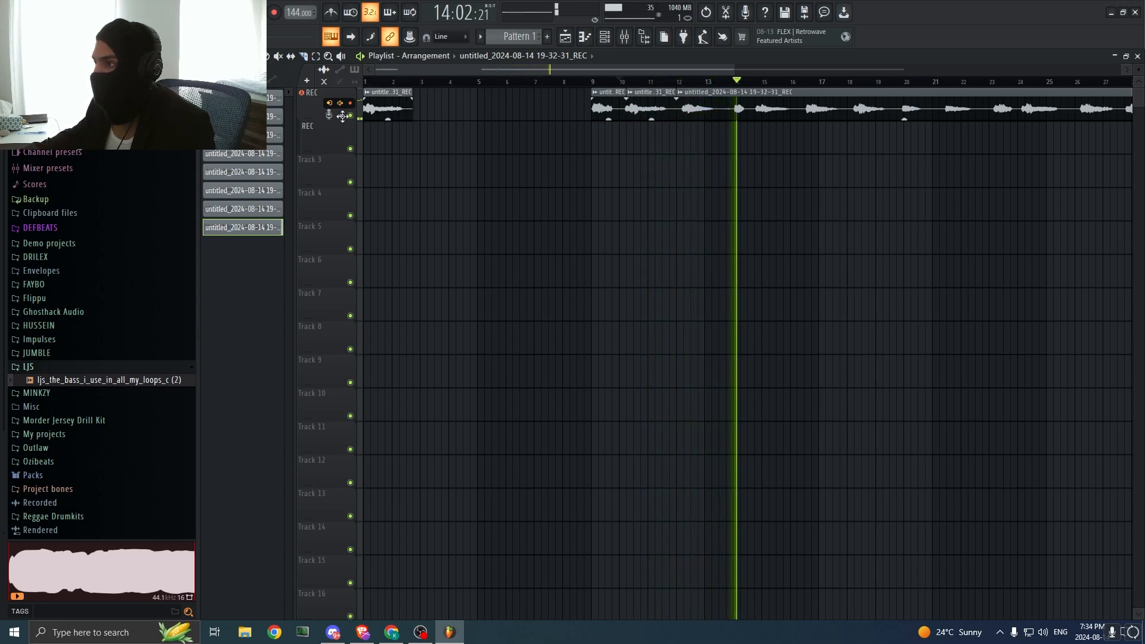
# Step: Play the take from bar 12 and from the song start, with the metronome switched on
pyautogui.press('space')
pyautogui.click(685, 82)
pyautogui.press('space')
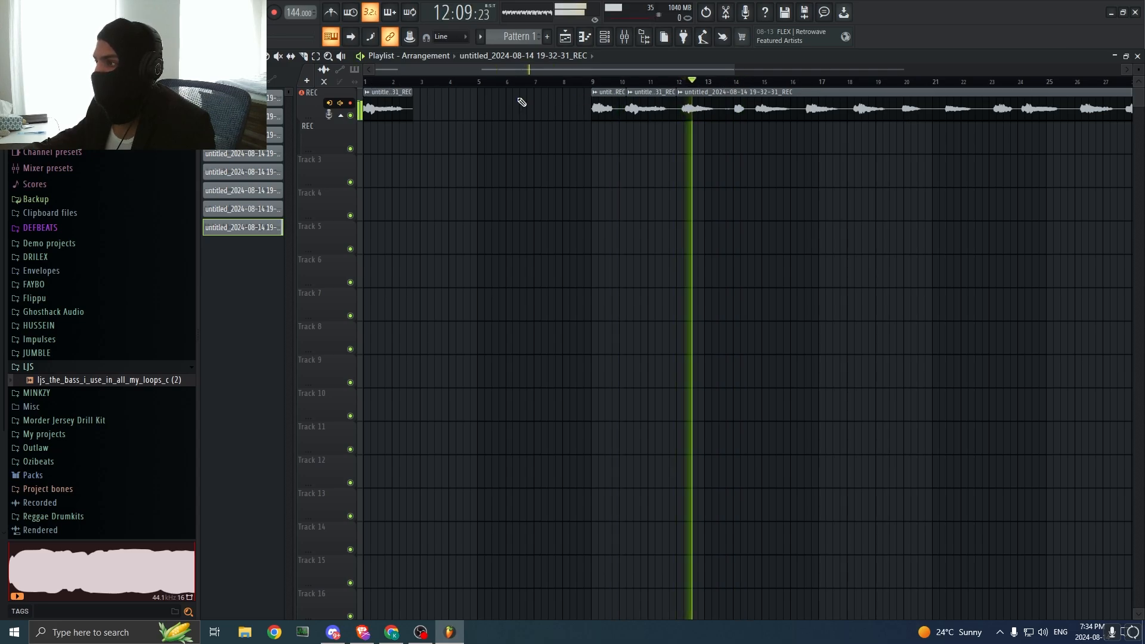
pyautogui.click(365, 83)
pyautogui.press('space')
pyautogui.click(331, 12)
pyautogui.press('space')
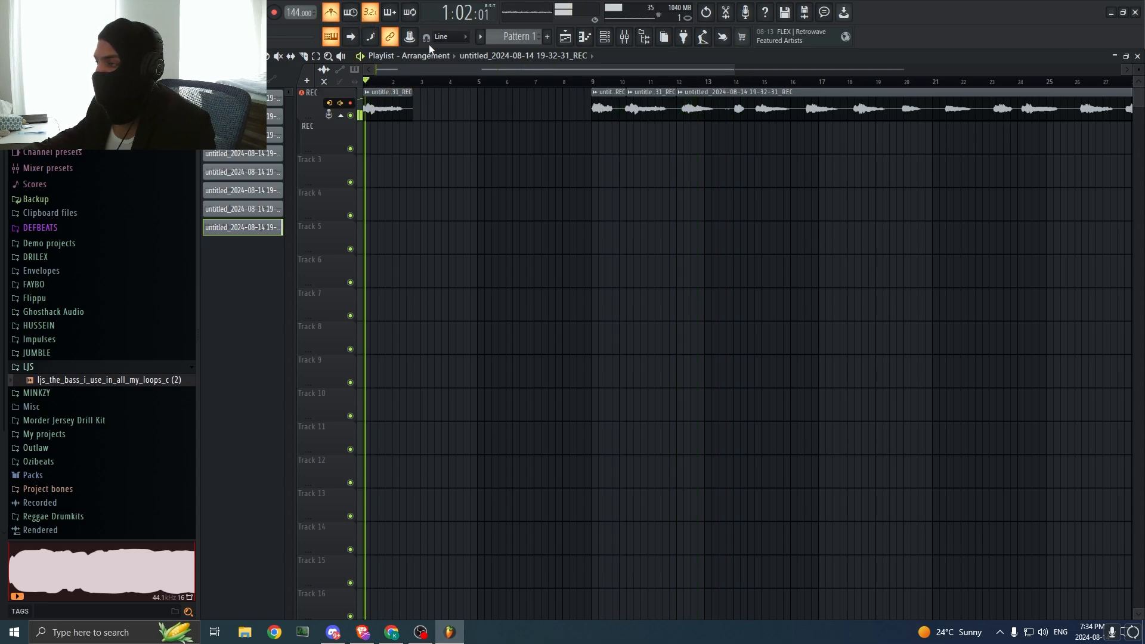
# Step: Change the playlist snap setting and adjust the first clip's start at bar 1, checking its timing by playback
pyautogui.moveTo(730, 70); pyautogui.dragTo(467, 90)
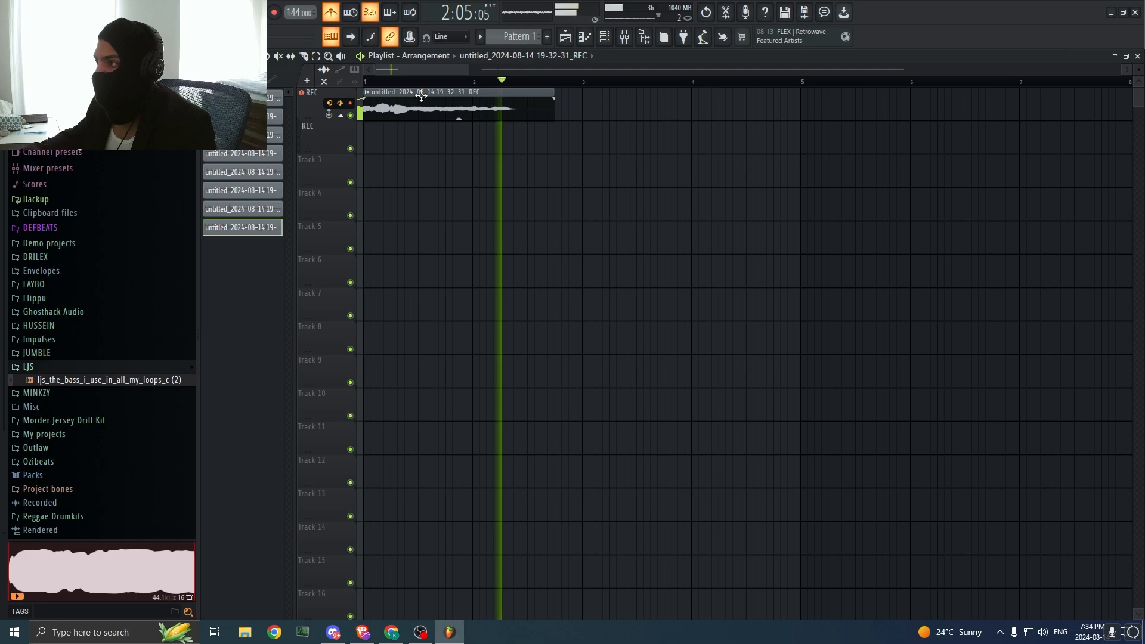
pyautogui.click(222, 56)
pyautogui.click(231, 108)
pyautogui.press('space')
pyautogui.moveTo(375, 107); pyautogui.dragTo(365, 113)
pyautogui.press('space')
pyautogui.press('space')
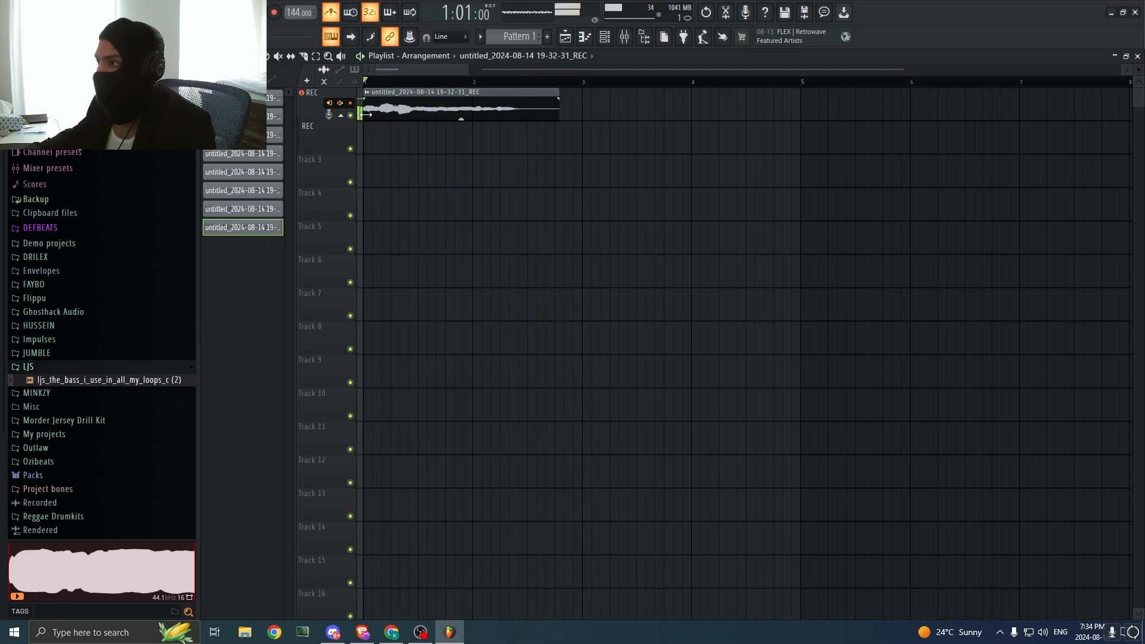
pyautogui.press('space')
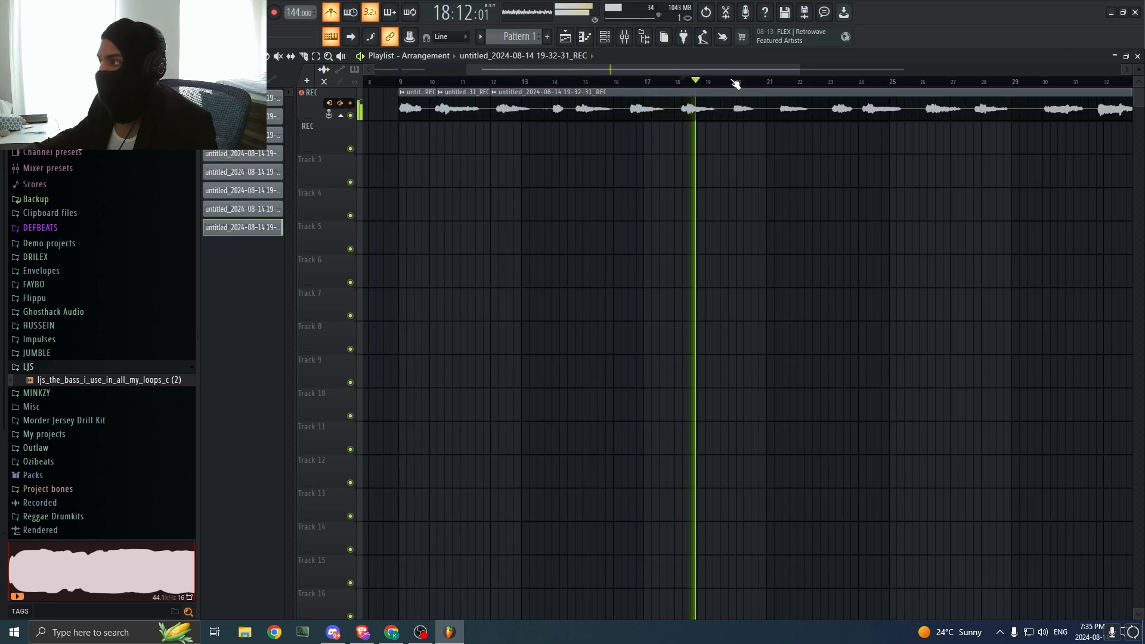
# Step: Audition the remaining phrases of the long take from different points between about bars 20 and 30
pyautogui.click(738, 82)
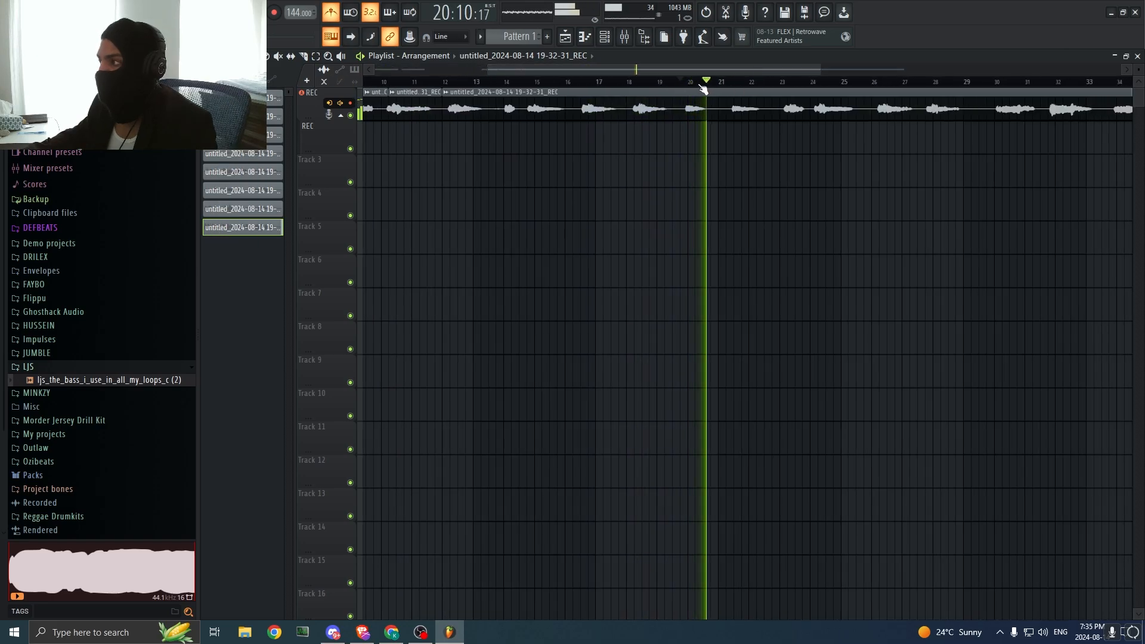
pyautogui.click(687, 86)
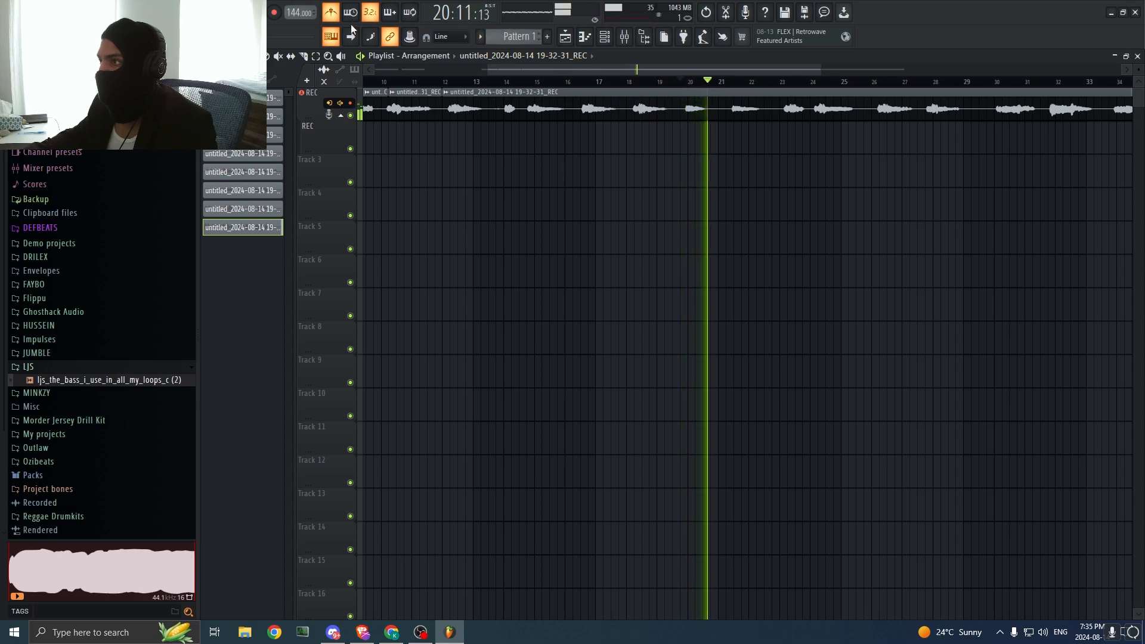
pyautogui.click(786, 85)
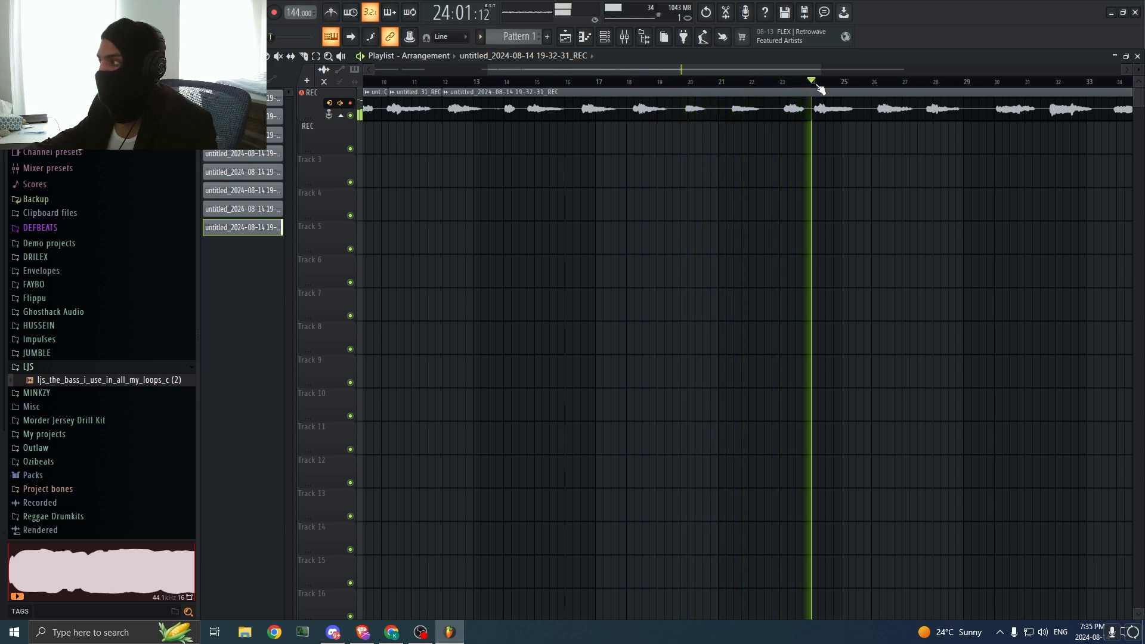
pyautogui.moveTo(799, 70); pyautogui.dragTo(894, 73)
pyautogui.click(787, 84)
pyautogui.click(772, 83)
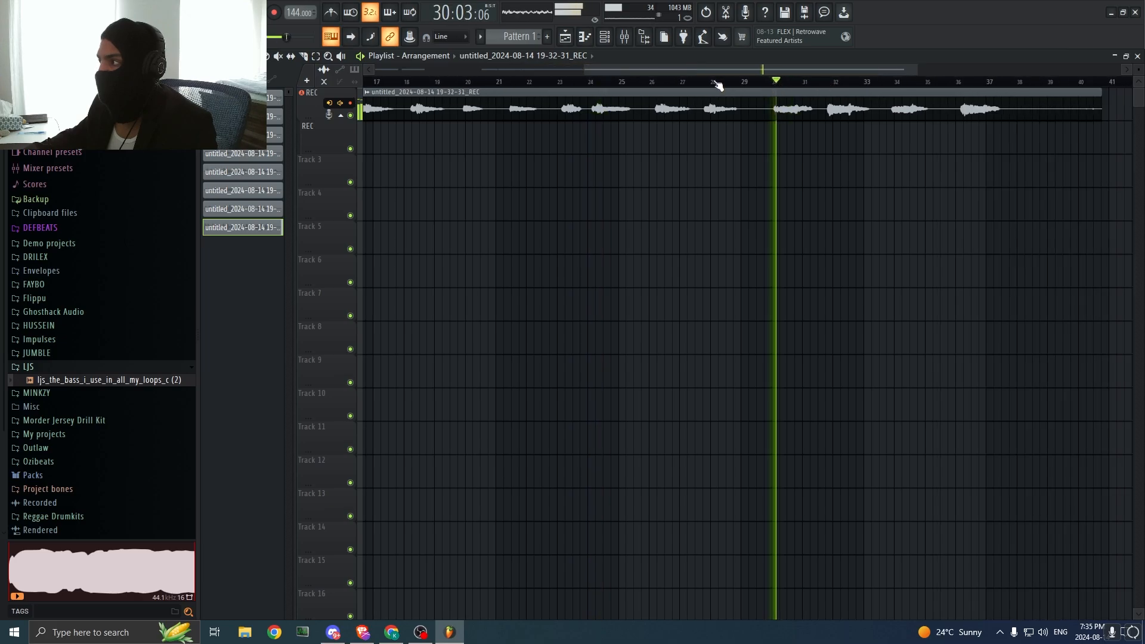
# Step: Repeat the opening vocal clip at bars 3, 5 and 7, and trim the short chop on the second REC track to end at bar 5
pyautogui.click(304, 57)
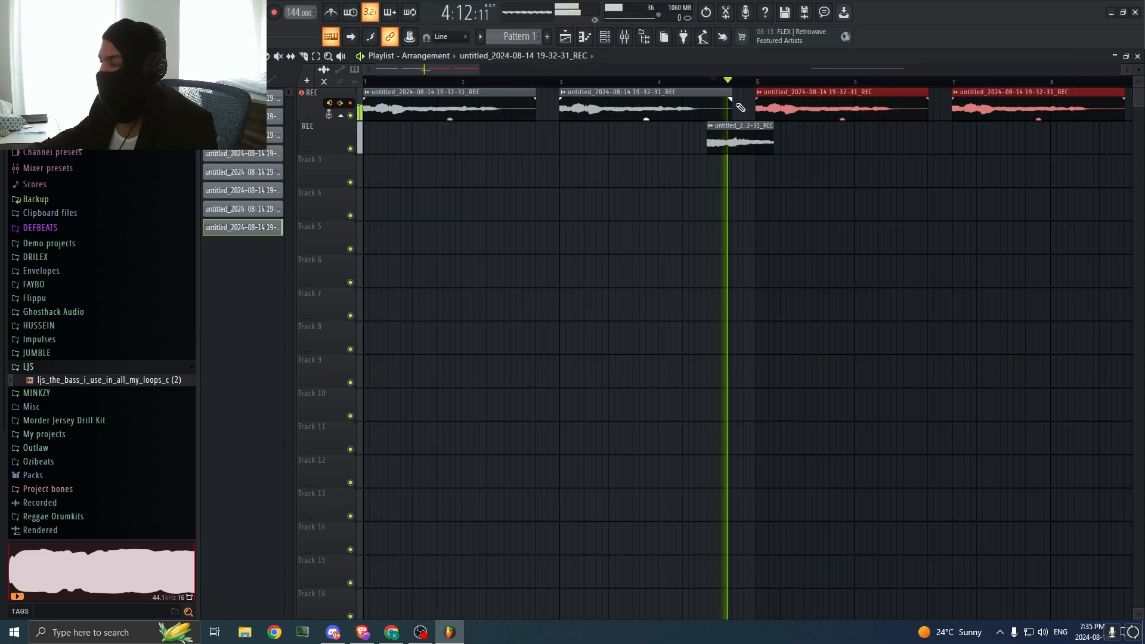
pyautogui.moveTo(773, 146); pyautogui.dragTo(754, 162)
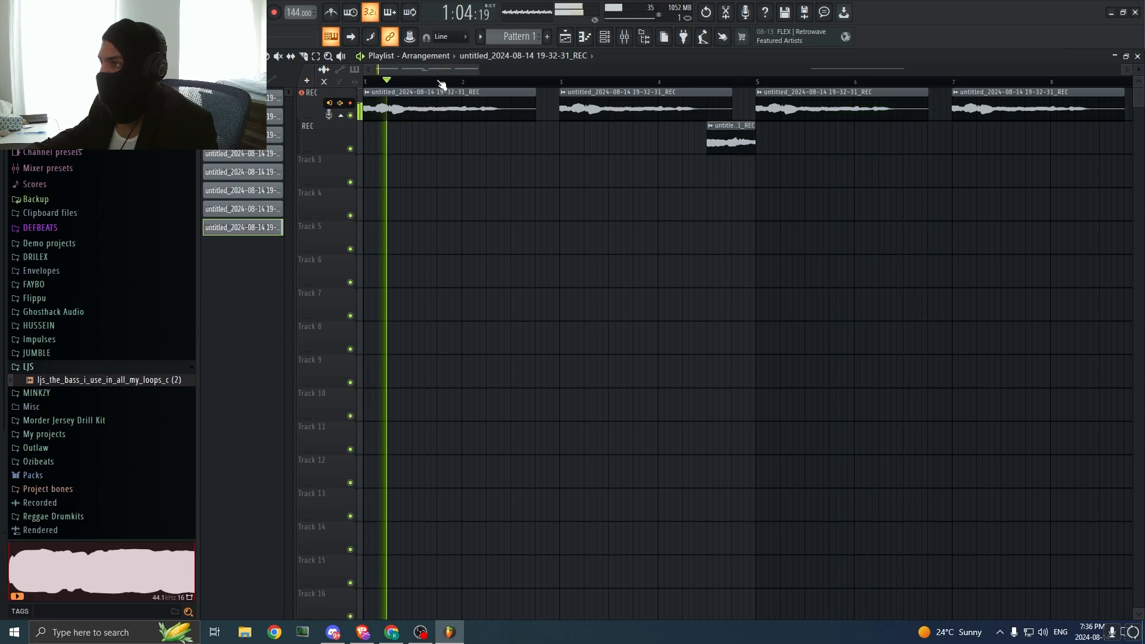
# Step: Delete the stray vocal chop on Track 5 near bar 14 and change the playlist snap setting
pyautogui.moveTo(478, 70); pyautogui.dragTo(596, 70)
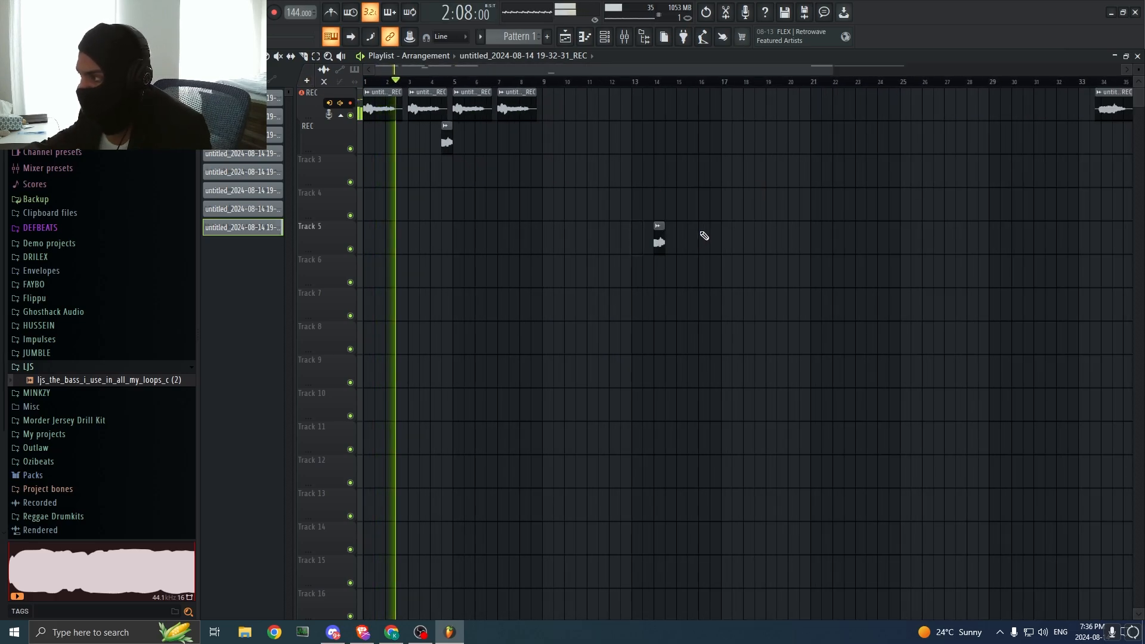
pyautogui.rightClick(615, 239)
pyautogui.click(216, 78)
pyautogui.click(218, 56)
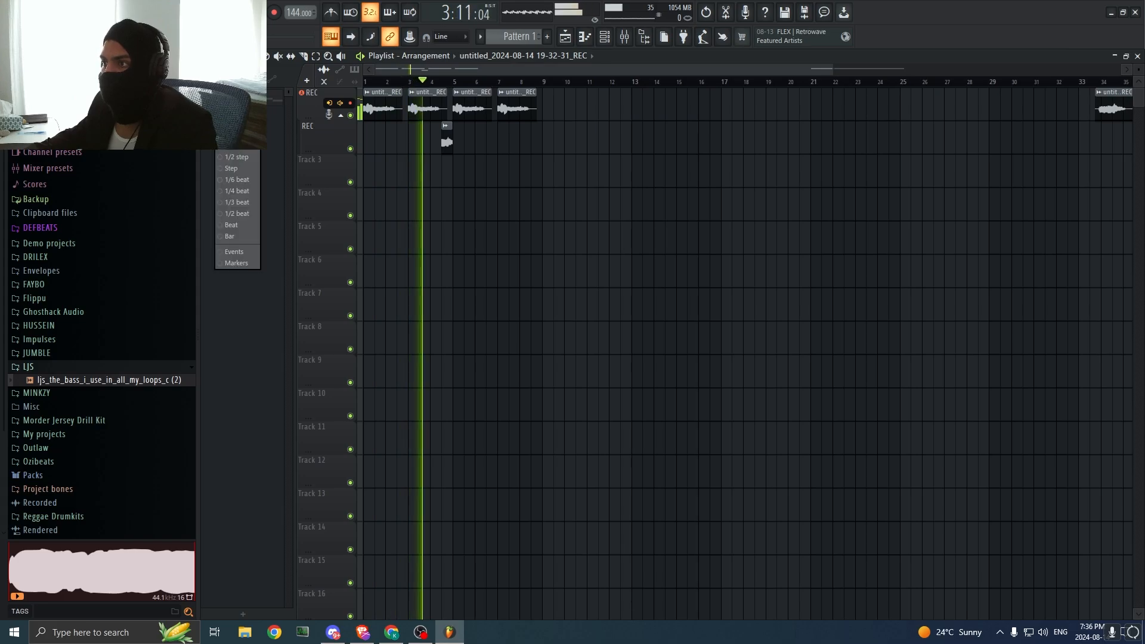
pyautogui.click(236, 152)
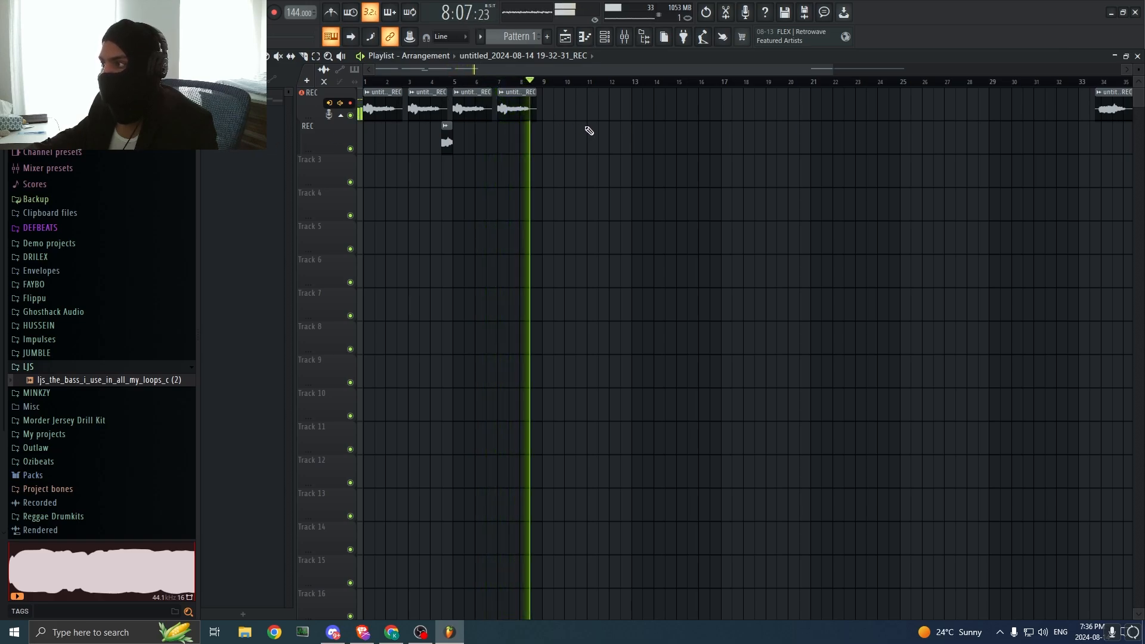
# Step: Stop playback and check the REC track's routing in the mixer before returning to the playlist
pyautogui.press('space')
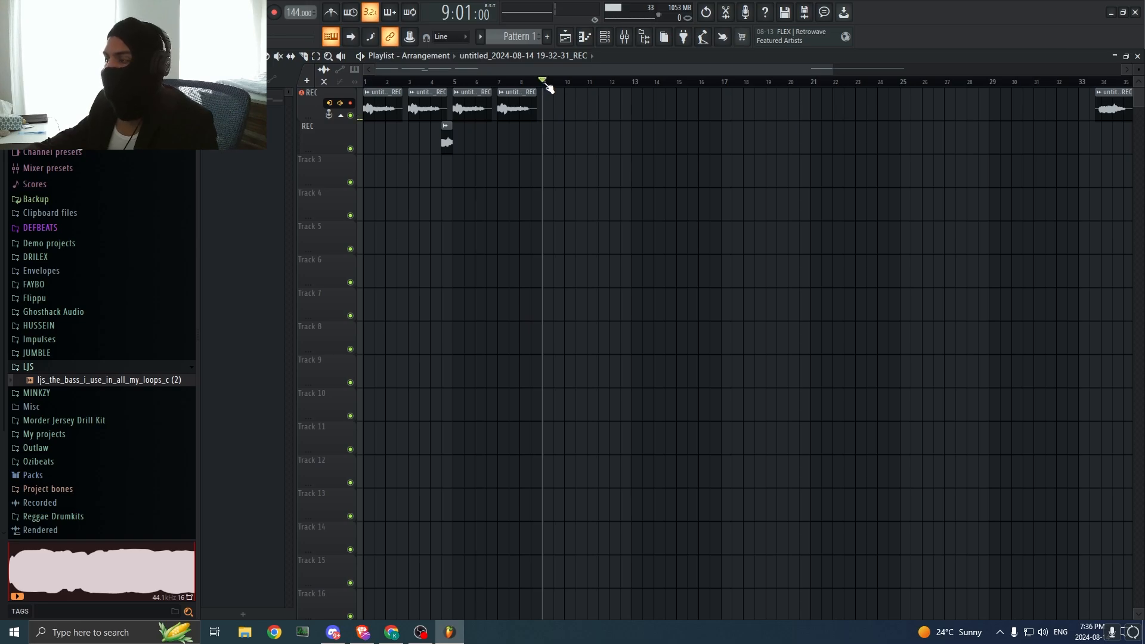
pyautogui.press('F9')
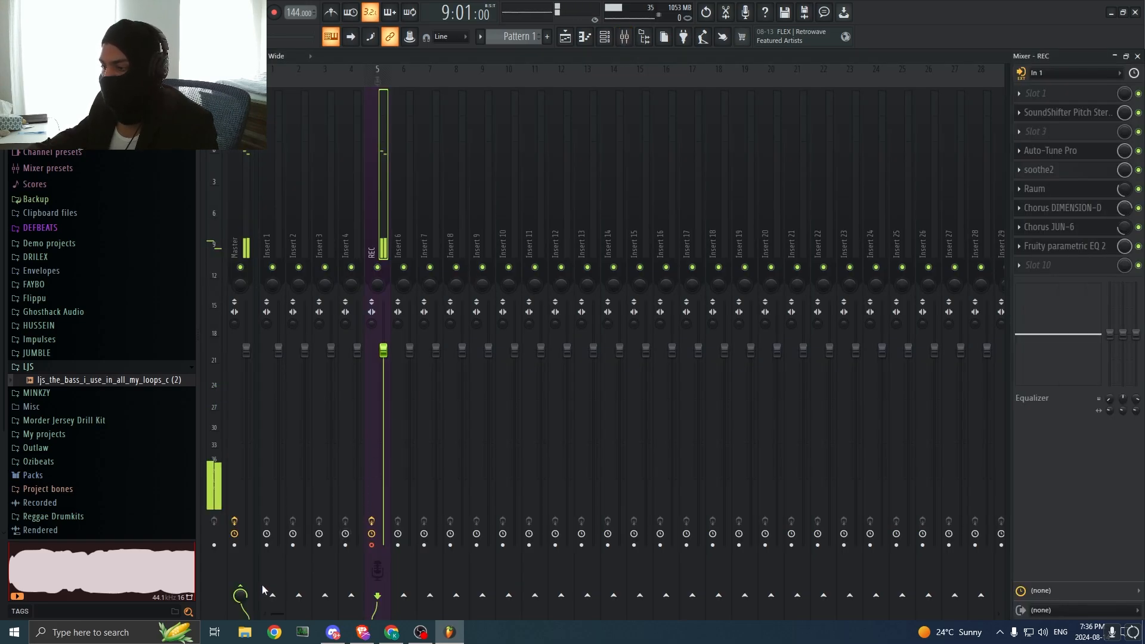
pyautogui.click(565, 37)
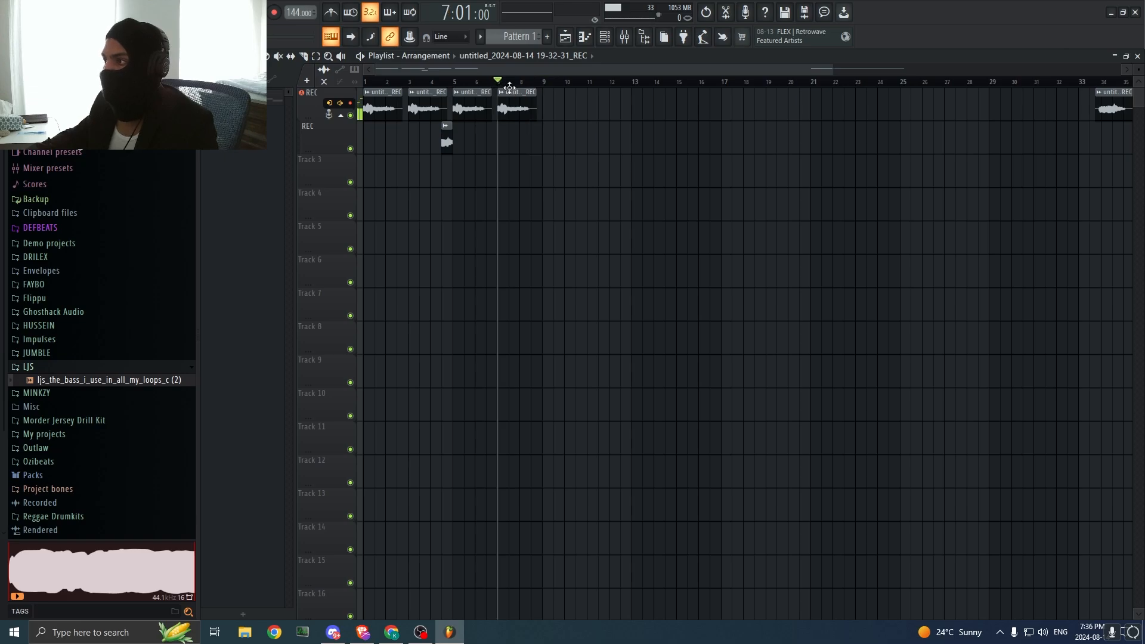
# Step: Select the vocal clips in bars 1 to 9 and move them down to Tracks 4 and 5
pyautogui.moveTo(591, 153); pyautogui.dragTo(353, 95)
pyautogui.moveTo(446, 139); pyautogui.dragTo(363, 236)
pyautogui.click(389, 129)
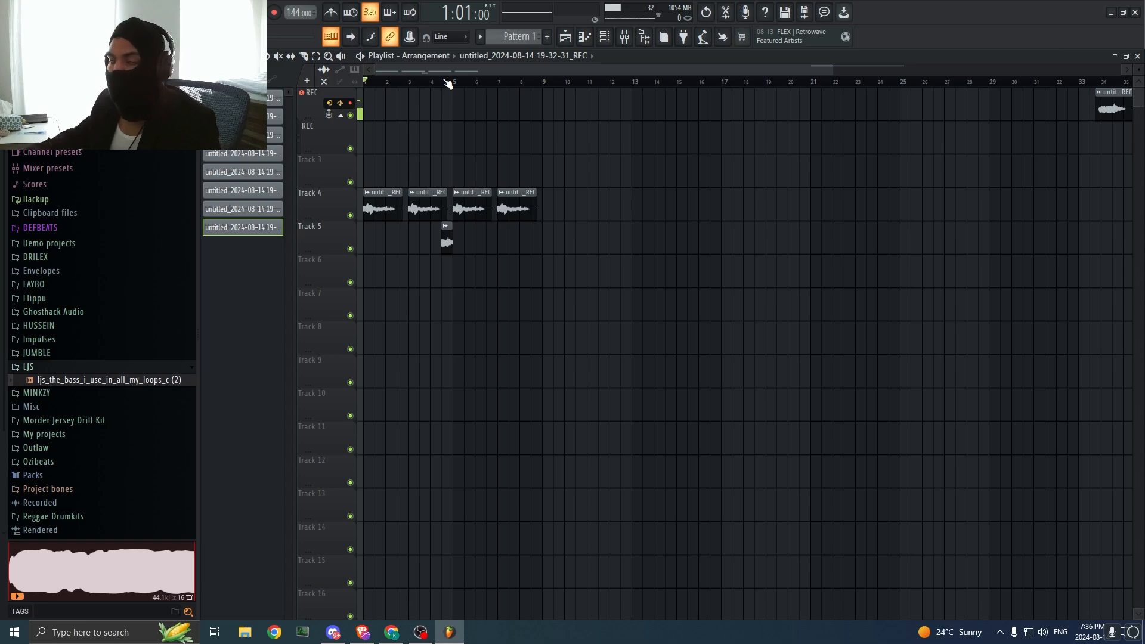
# Step: Play back the new take on Track 5 near bar 8 and route the REC mixer track to the Master
pyautogui.press('F9')
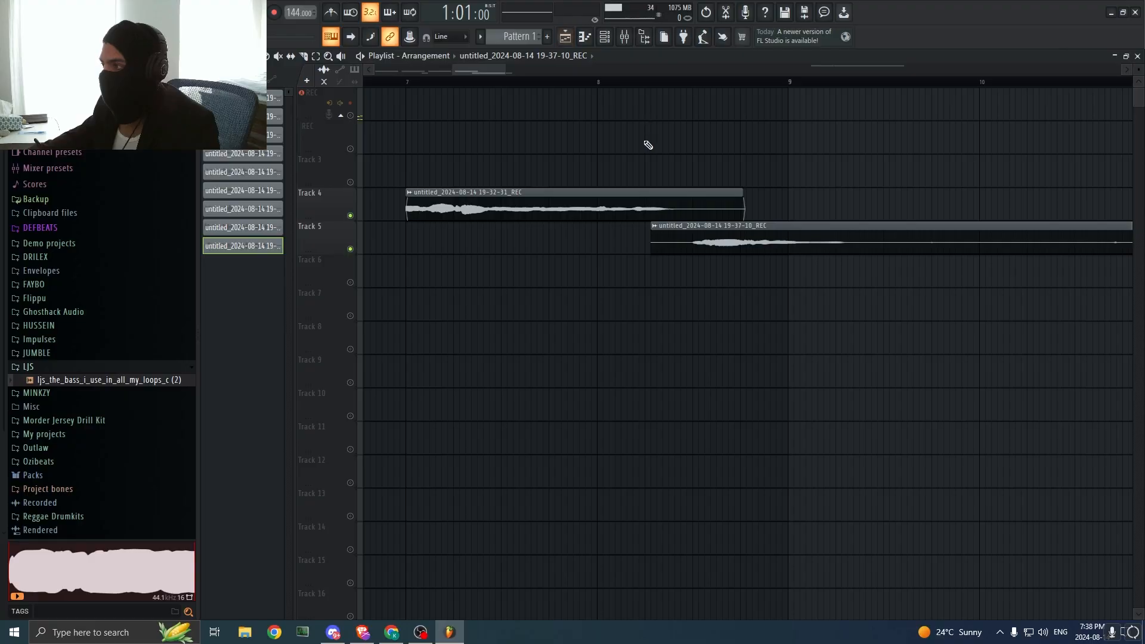
pyautogui.press('space')
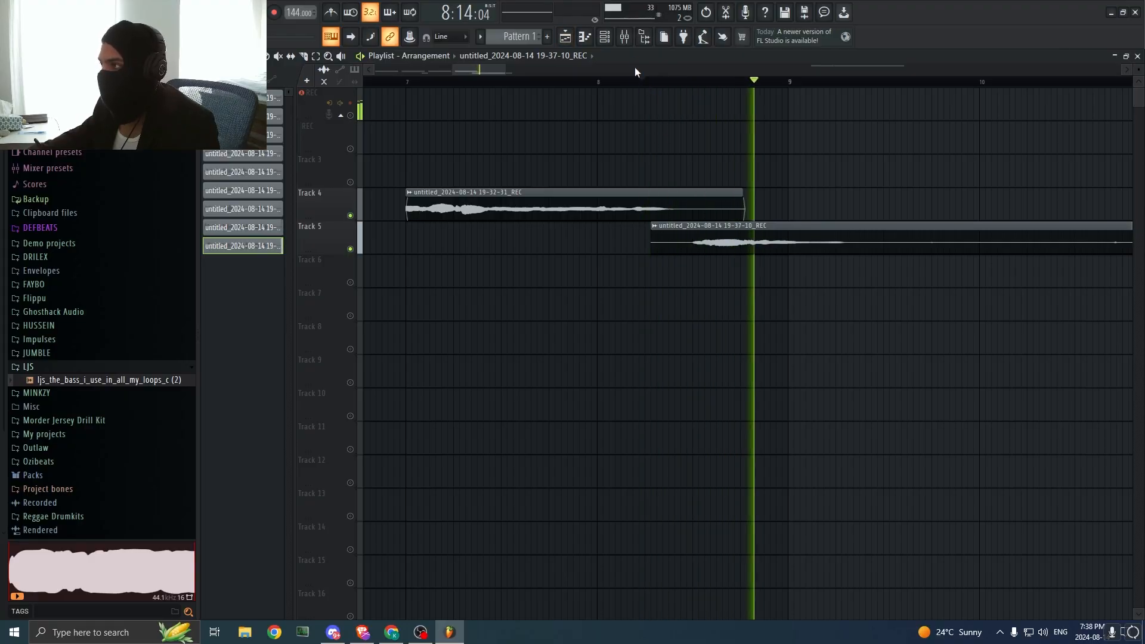
pyautogui.press('space')
pyautogui.click(624, 36)
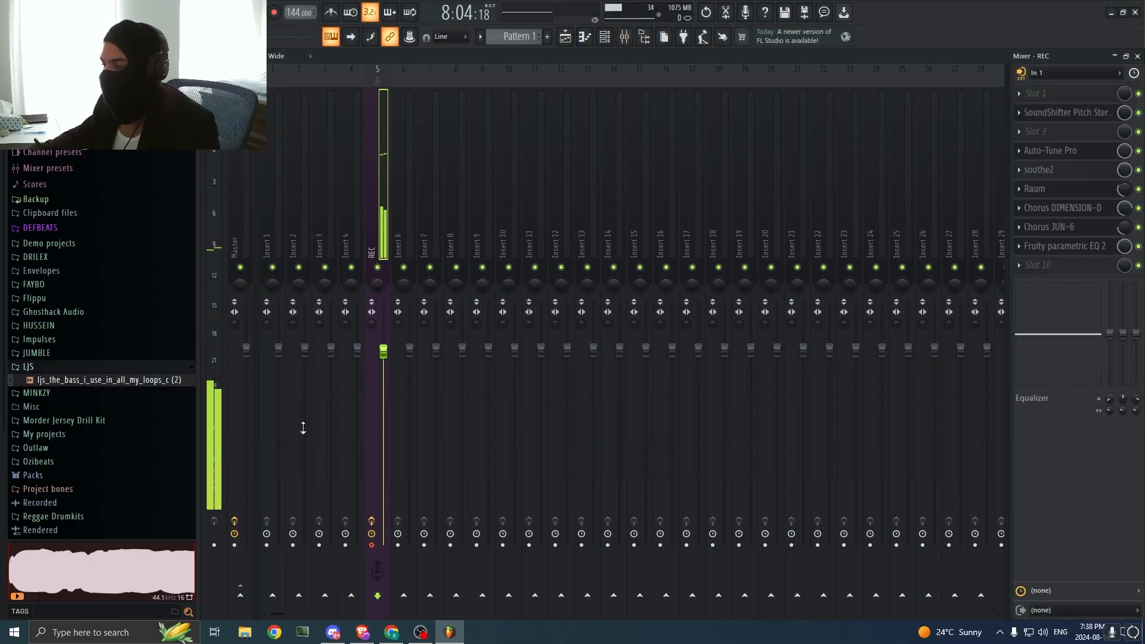
pyautogui.rightClick(243, 596)
pyautogui.click(286, 577)
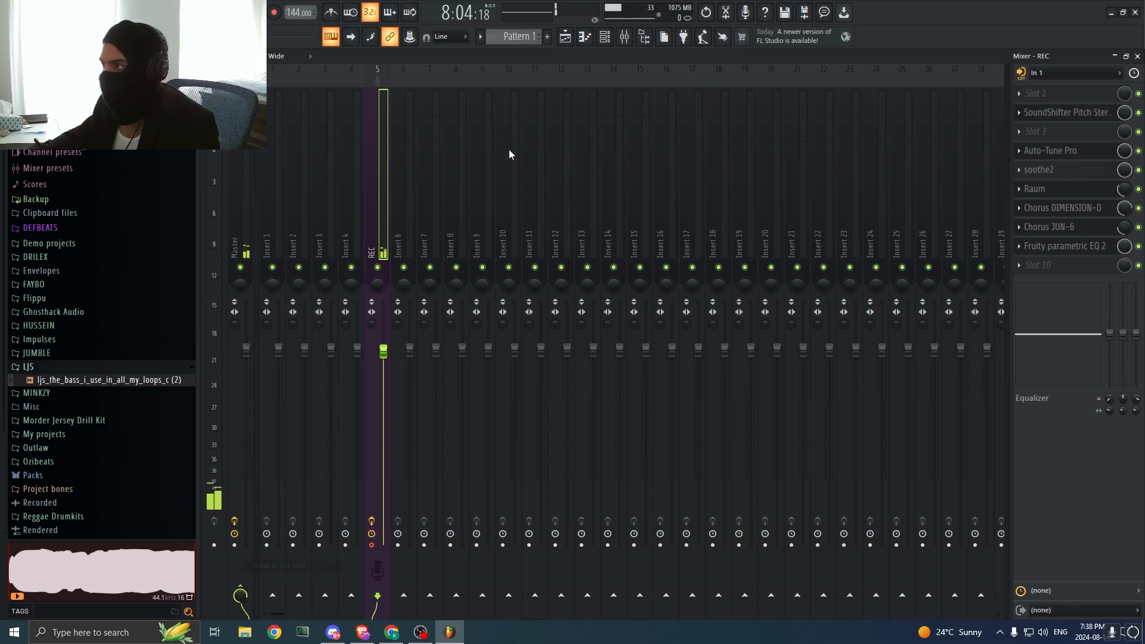
# Step: Turn on the metronome and play the clips on Tracks 4 and 5 from bar 7
pyautogui.click(565, 36)
pyautogui.press('space')
pyautogui.press('space')
pyautogui.click(331, 12)
pyautogui.press('space')
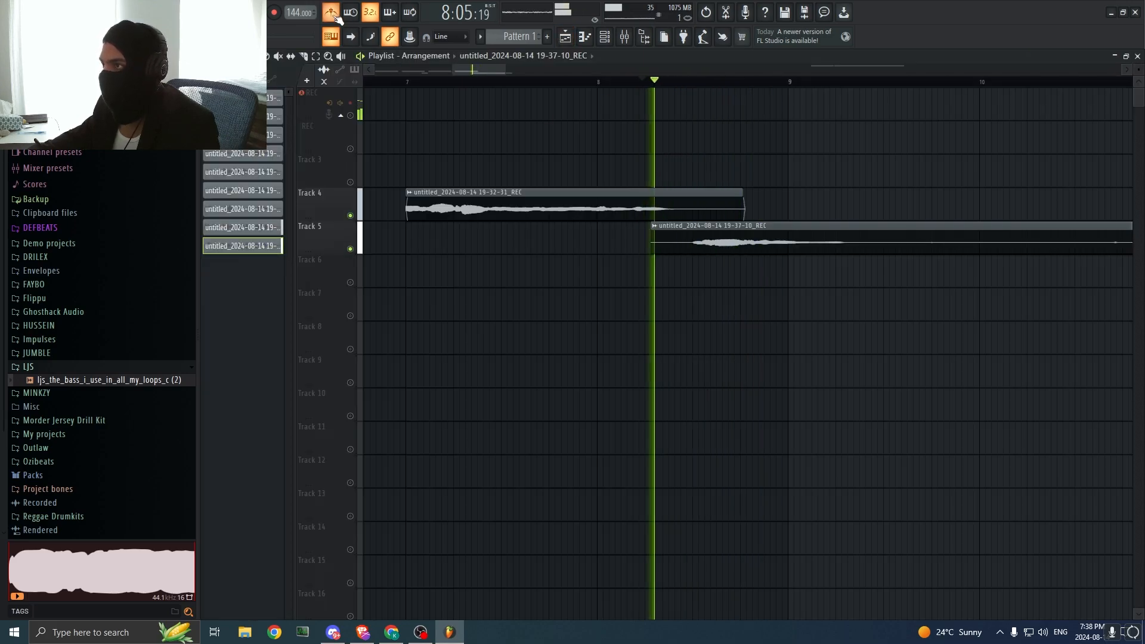
pyautogui.click(406, 82)
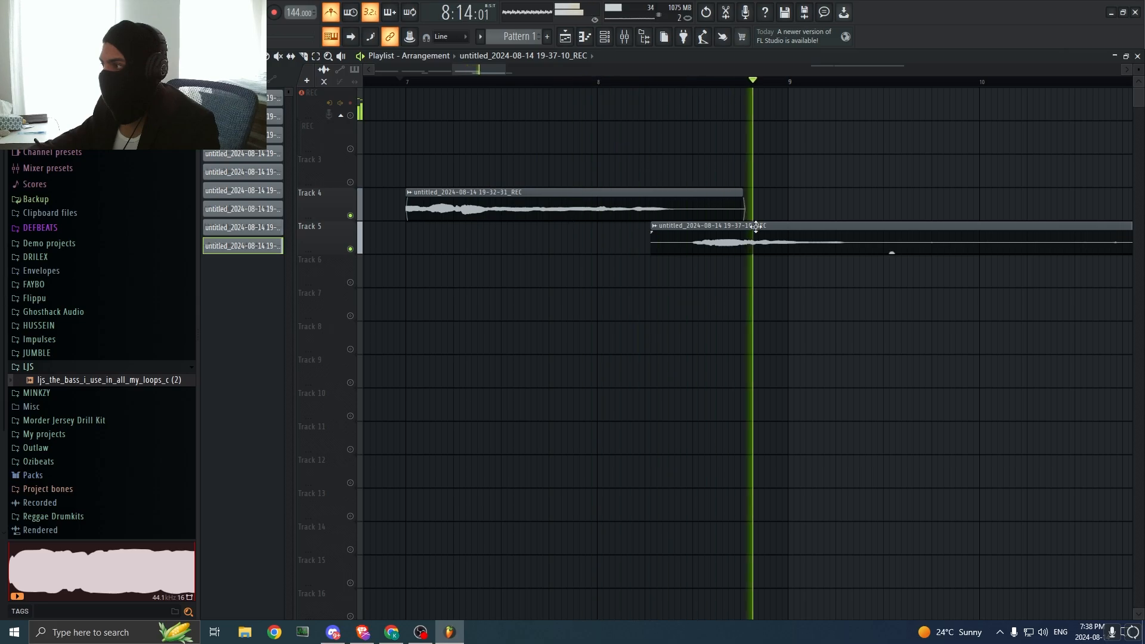
pyautogui.press('space')
# Step: Solo Track 4 in the playlist and disconnect the REC mixer track from the Master
pyautogui.moveTo(451, 70); pyautogui.dragTo(382, 71)
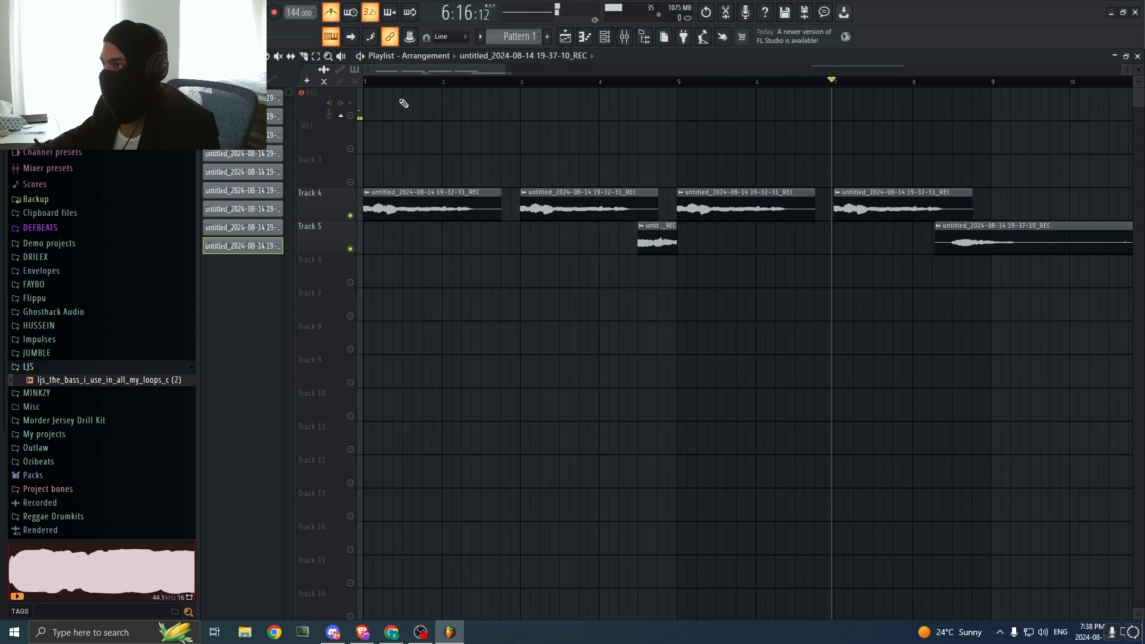
pyautogui.rightClick(350, 216)
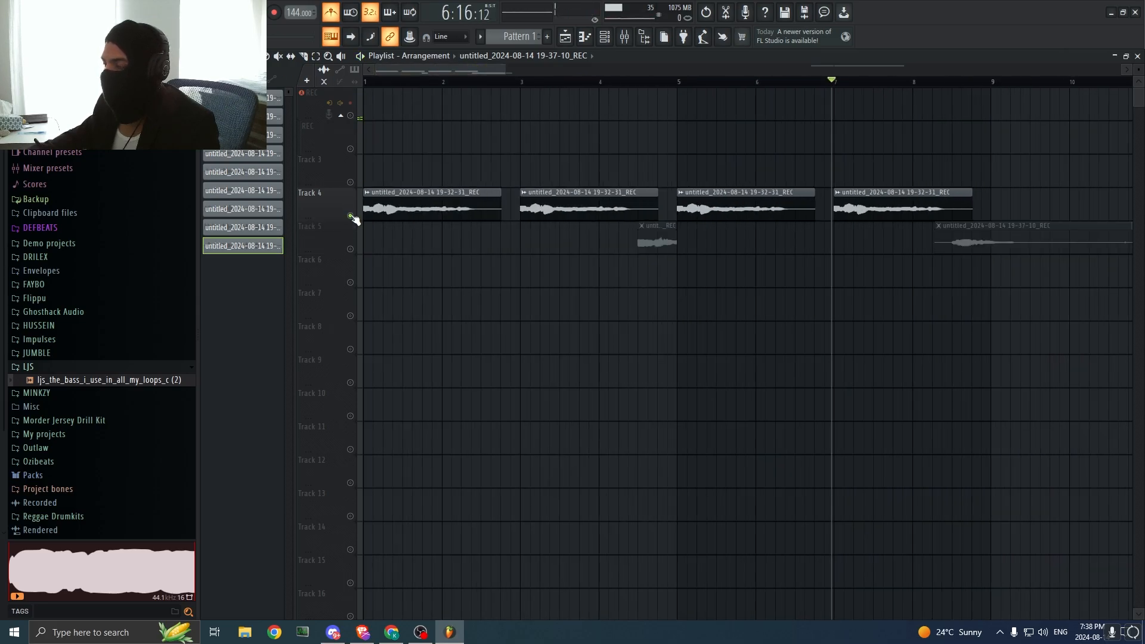
pyautogui.click(627, 38)
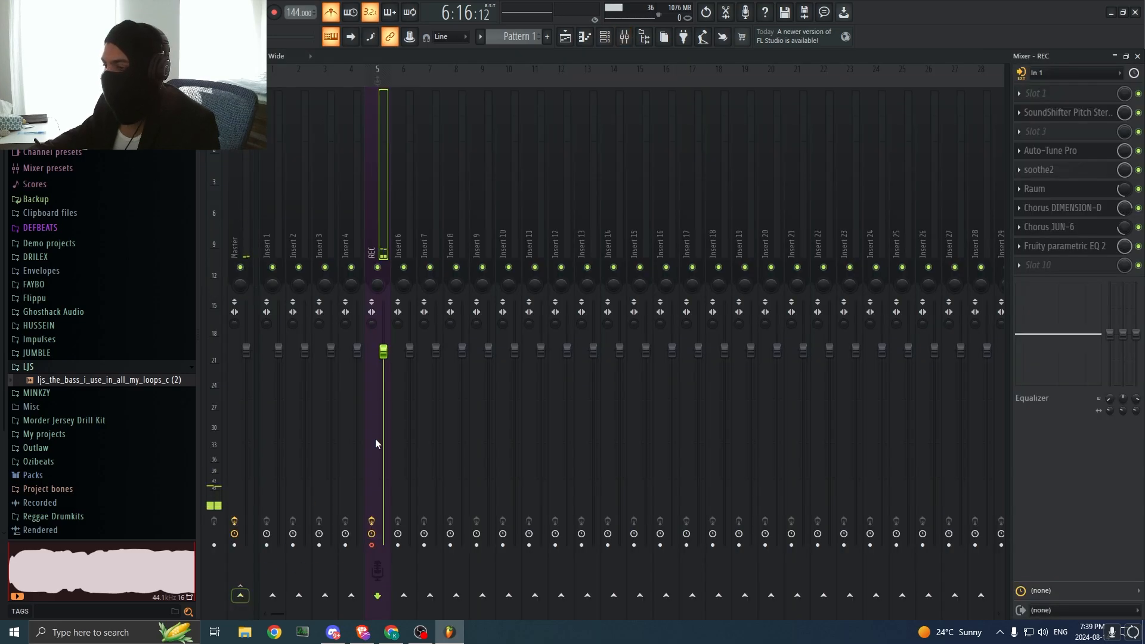
pyautogui.click(566, 38)
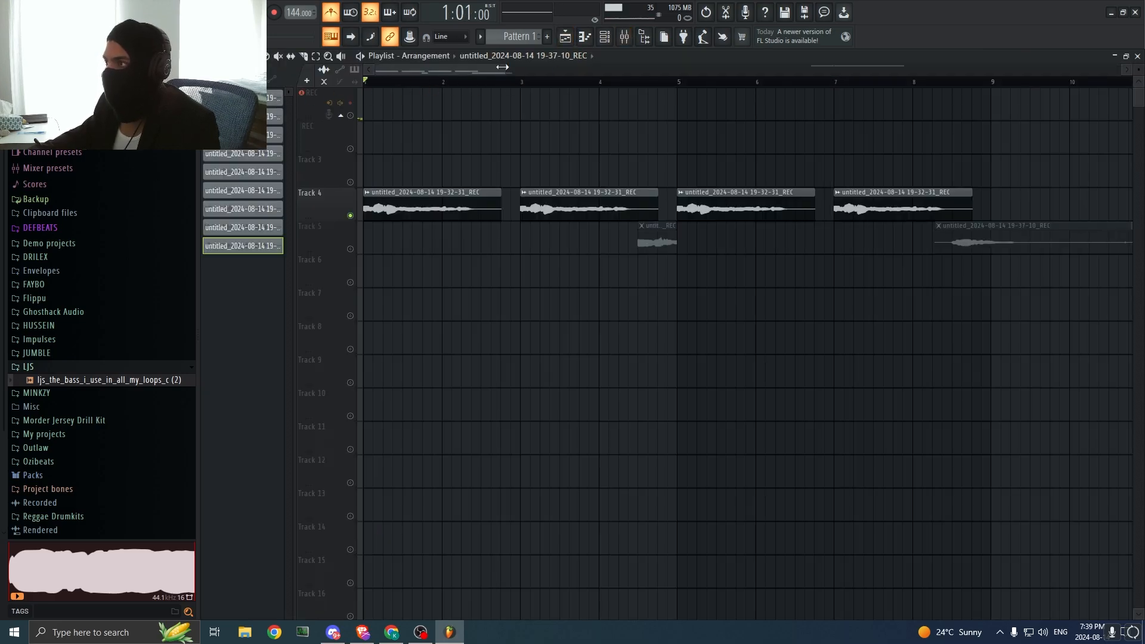
# Step: Unmute all playlist tracks and delete the two leftover take pieces on the REC track after bar 33
pyautogui.moveTo(502, 67); pyautogui.dragTo(984, 70)
pyautogui.rightClick(350, 252)
pyautogui.rightClick(350, 251)
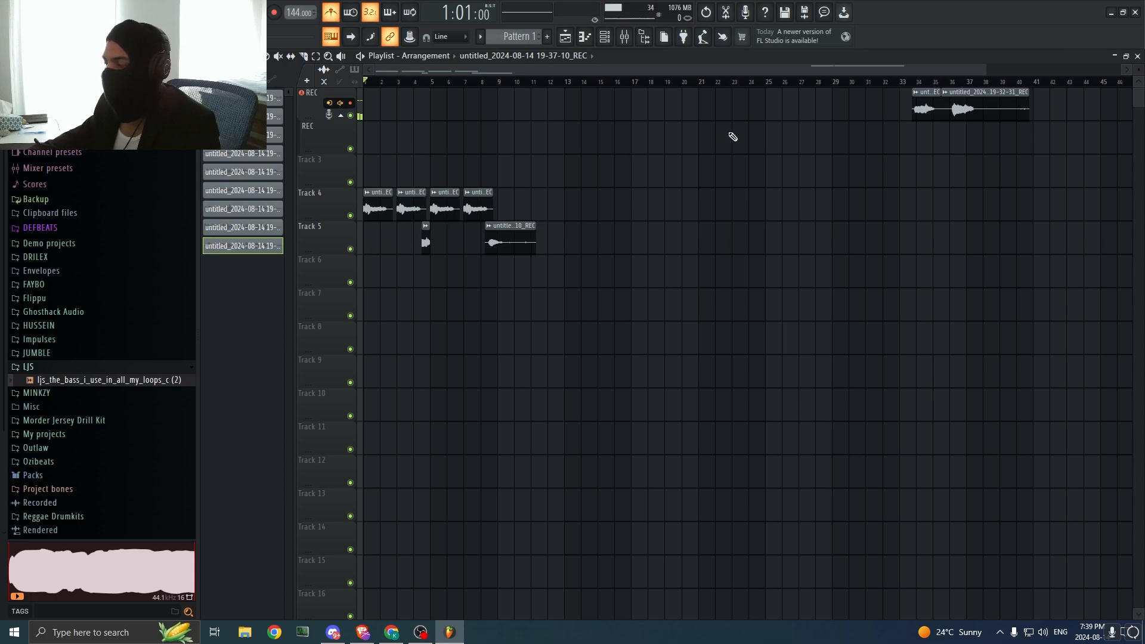
pyautogui.rightClick(926, 111)
pyautogui.rightClick(985, 110)
pyautogui.moveTo(603, 256); pyautogui.dragTo(383, 222)
pyautogui.click(555, 346)
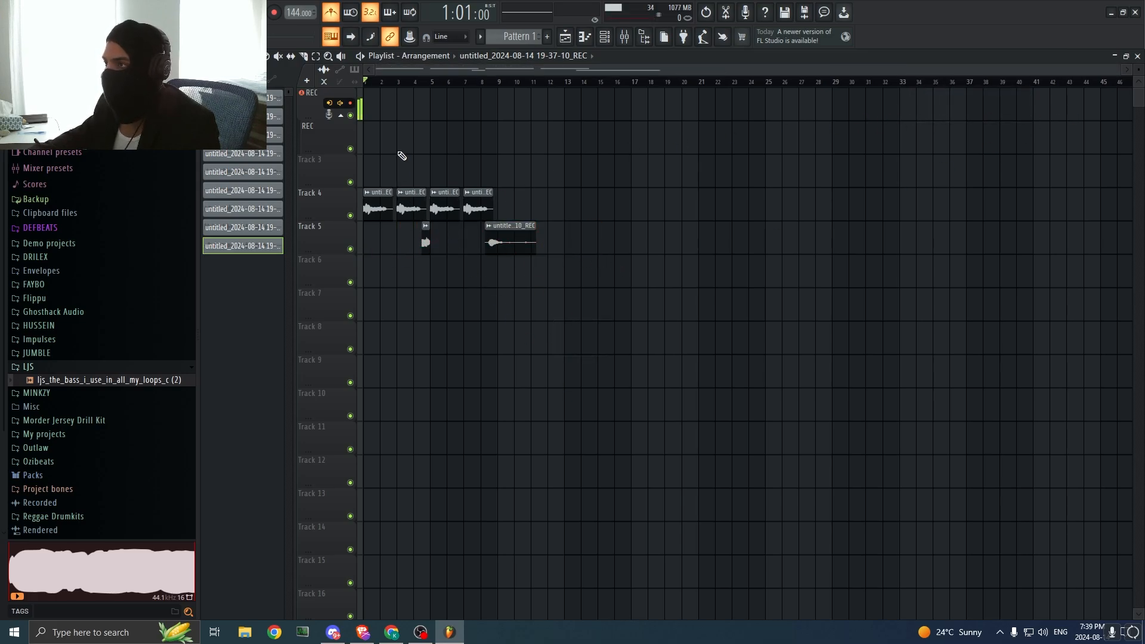
# Step: Load soothe2 into the last effect slot of the REC mixer track and play the clips without the metronome
pyautogui.click(624, 37)
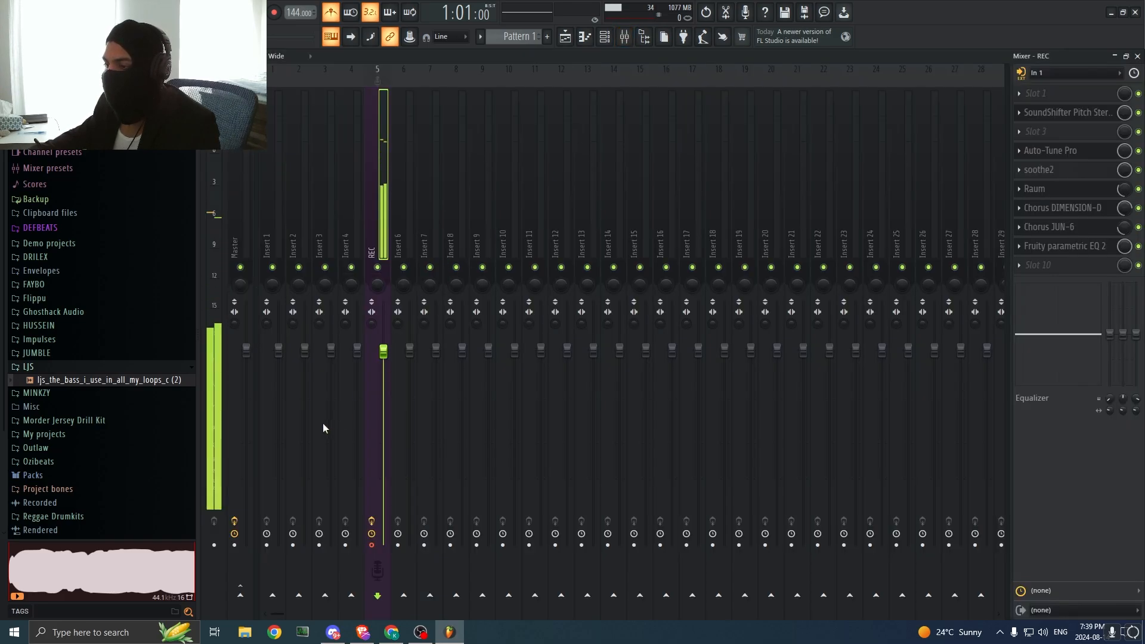
pyautogui.rightClick(242, 601)
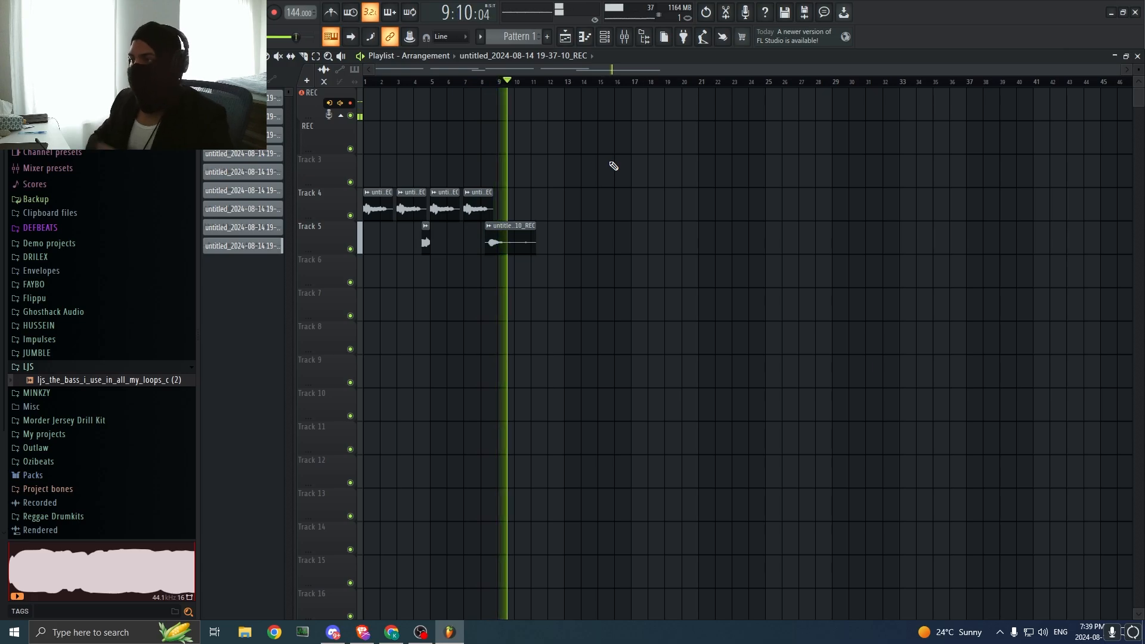
pyautogui.press('space')
pyautogui.press('F9')
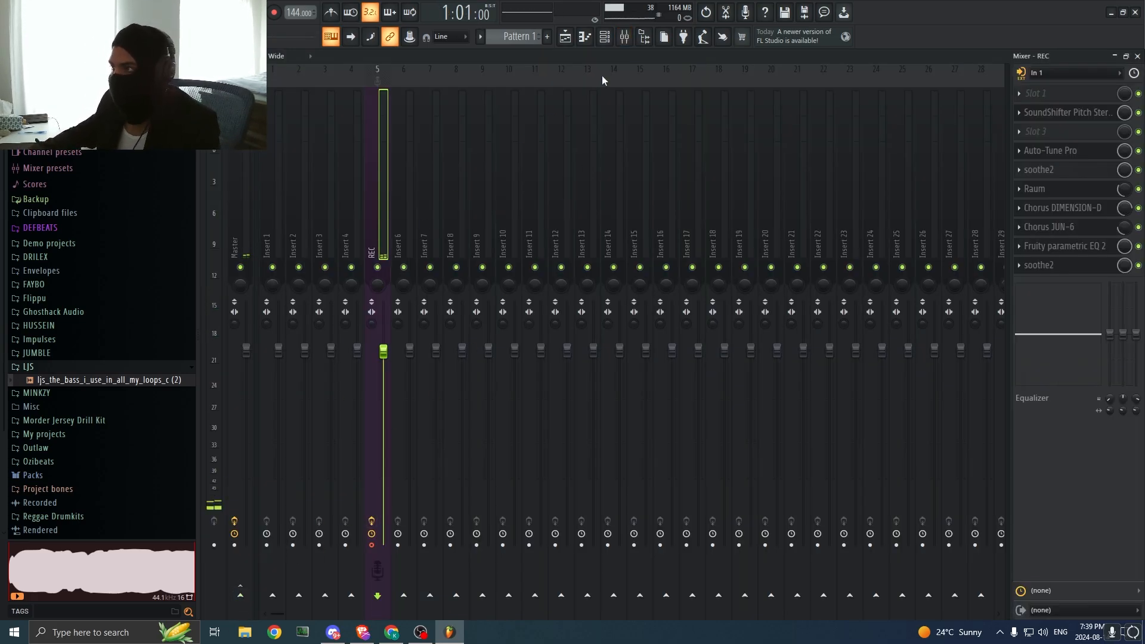
pyautogui.press('F9')
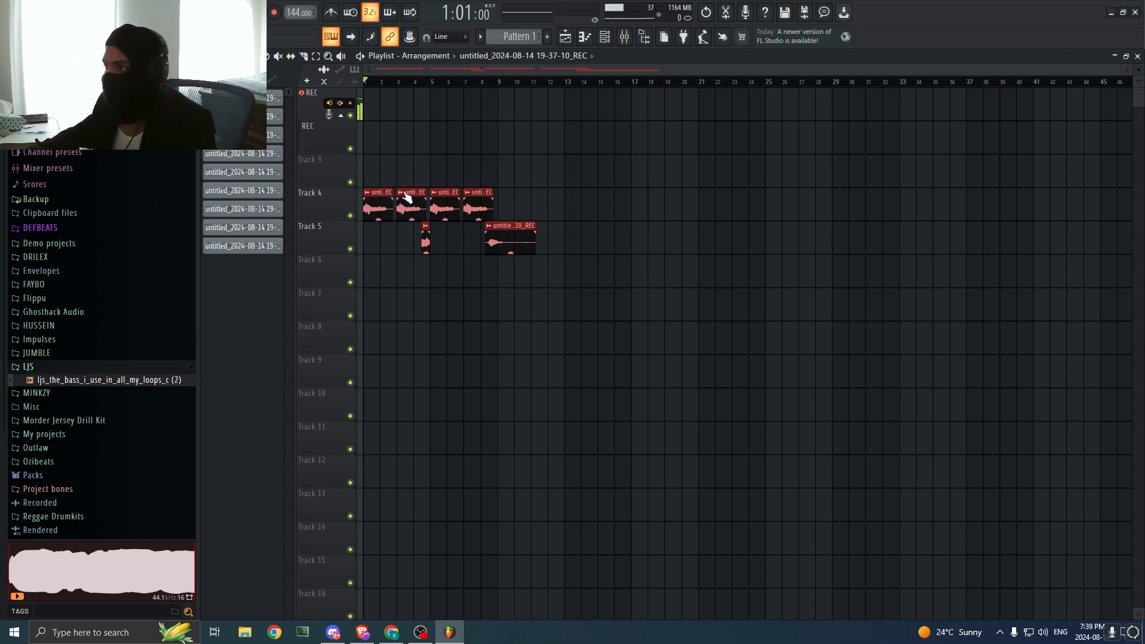
# Step: Move all vocal clips up two tracks, onto the REC track and Track 3, and disarm recording on the REC track
pyautogui.moveTo(405, 197); pyautogui.dragTo(362, 156)
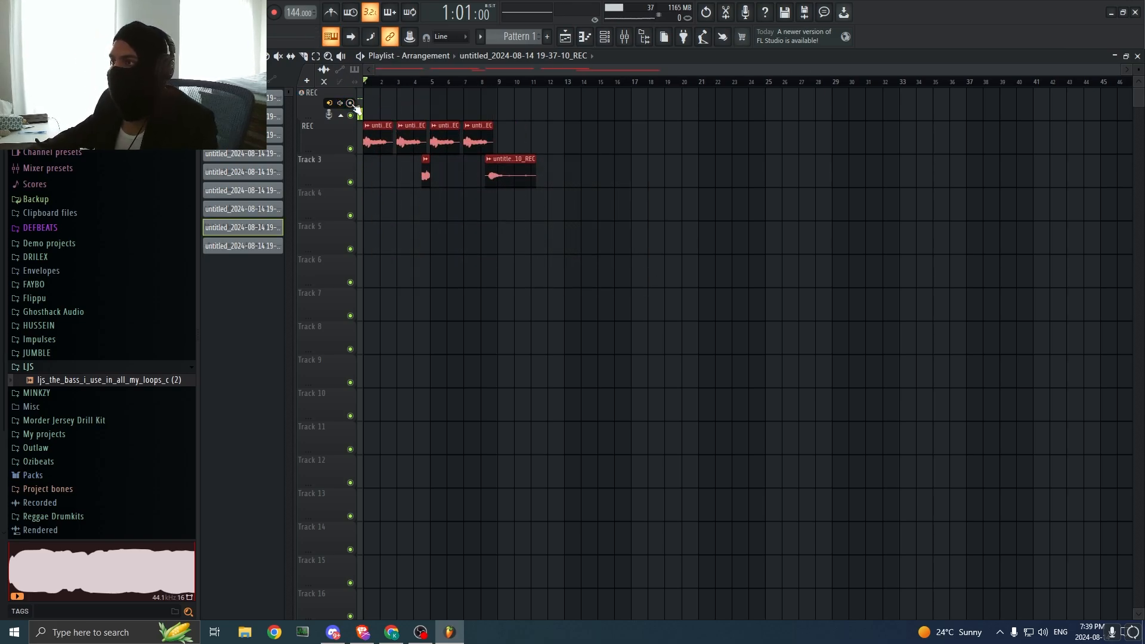
pyautogui.moveTo(1123, 71); pyautogui.dragTo(1099, 71)
pyautogui.moveTo(793, 239); pyautogui.dragTo(365, 137)
pyautogui.moveTo(528, 254); pyautogui.dragTo(442, 289)
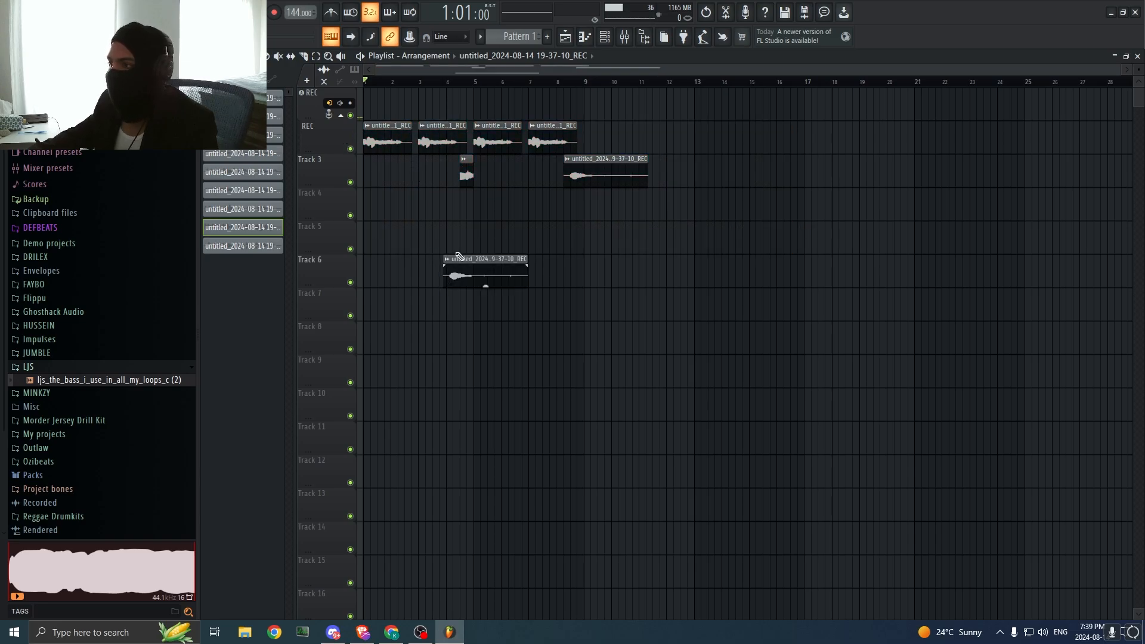
pyautogui.click(12, 7)
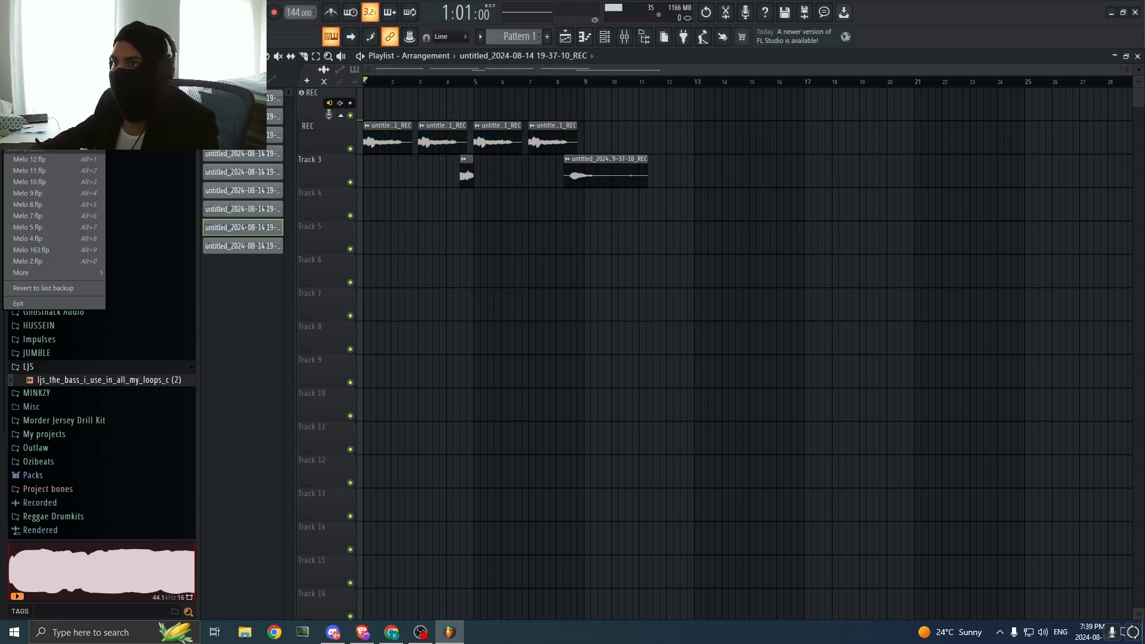
pyautogui.click(218, 207)
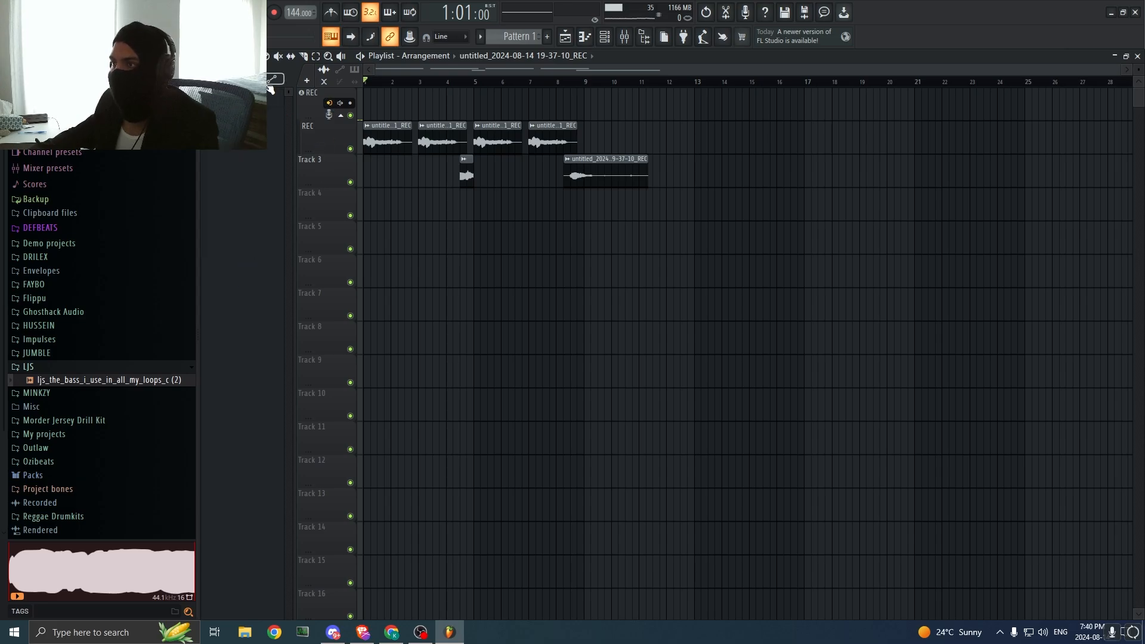
pyautogui.click(625, 39)
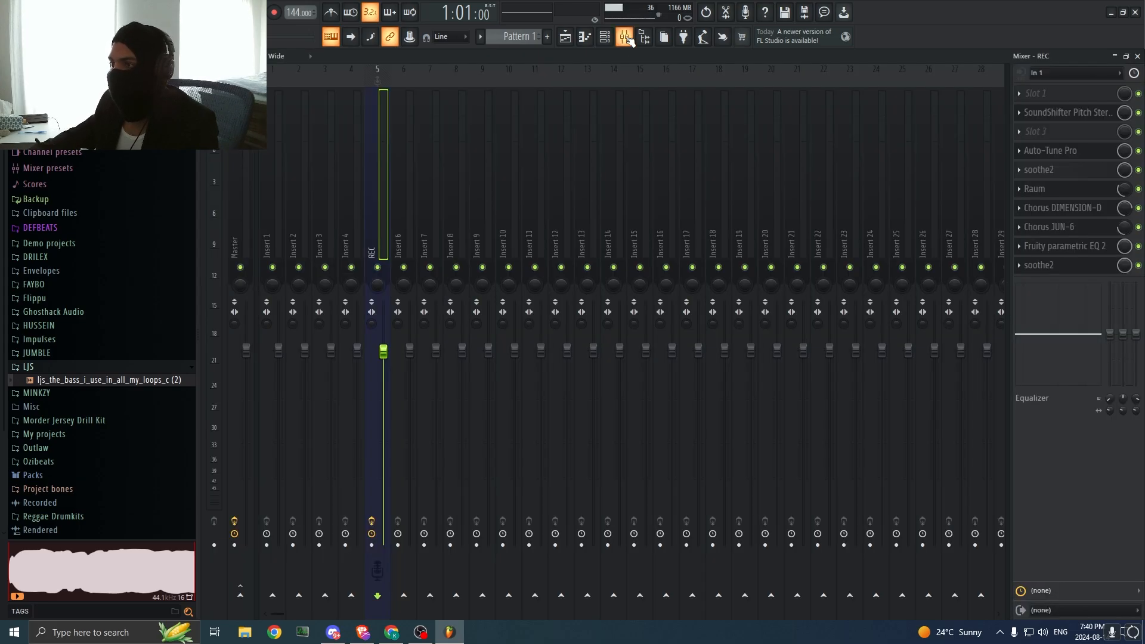
pyautogui.click(626, 39)
pyautogui.click(12, 7)
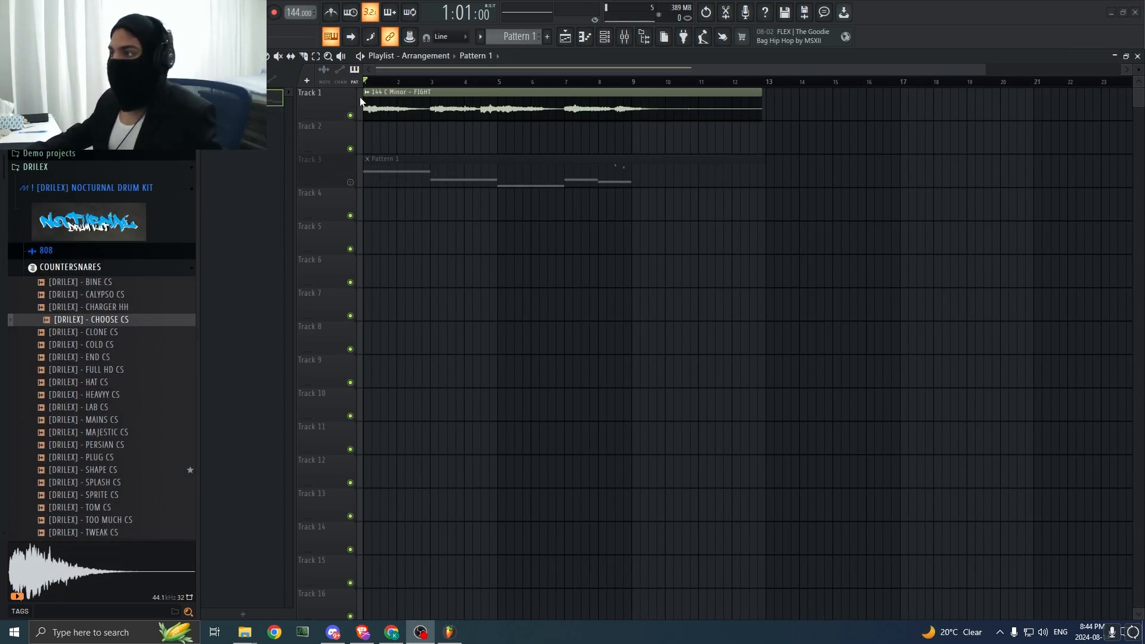
# Step: Unmute Track 3, preview it together with the FIGHT audio clip, and open Pattern 1's bass notes in the piano roll
pyautogui.click(350, 182)
pyautogui.press('space')
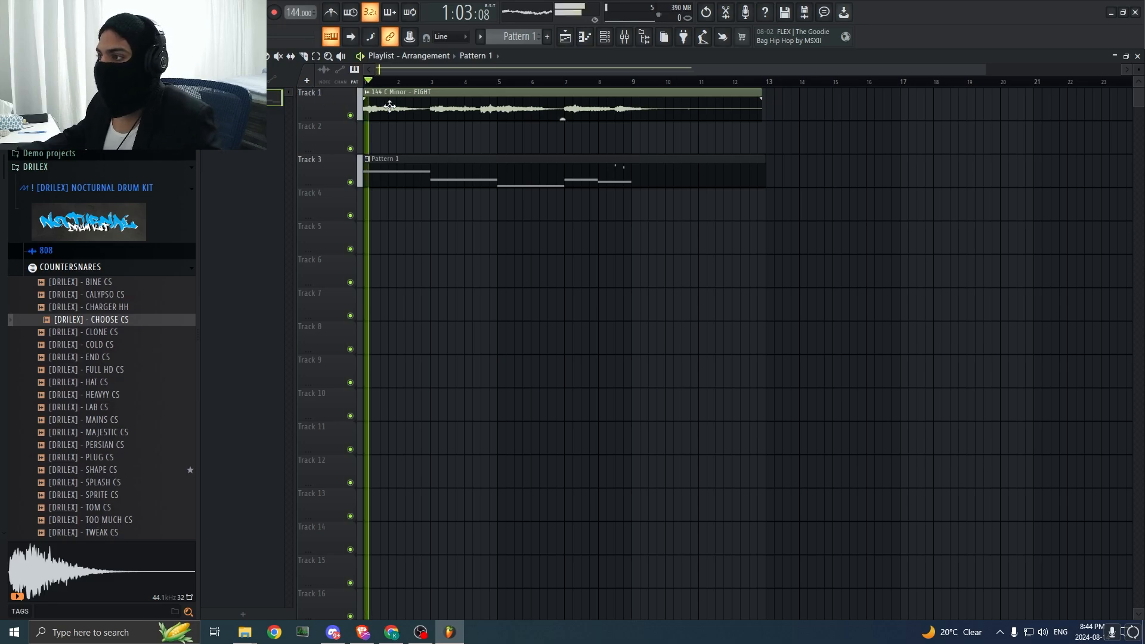
pyautogui.press('space')
pyautogui.doubleClick(378, 177)
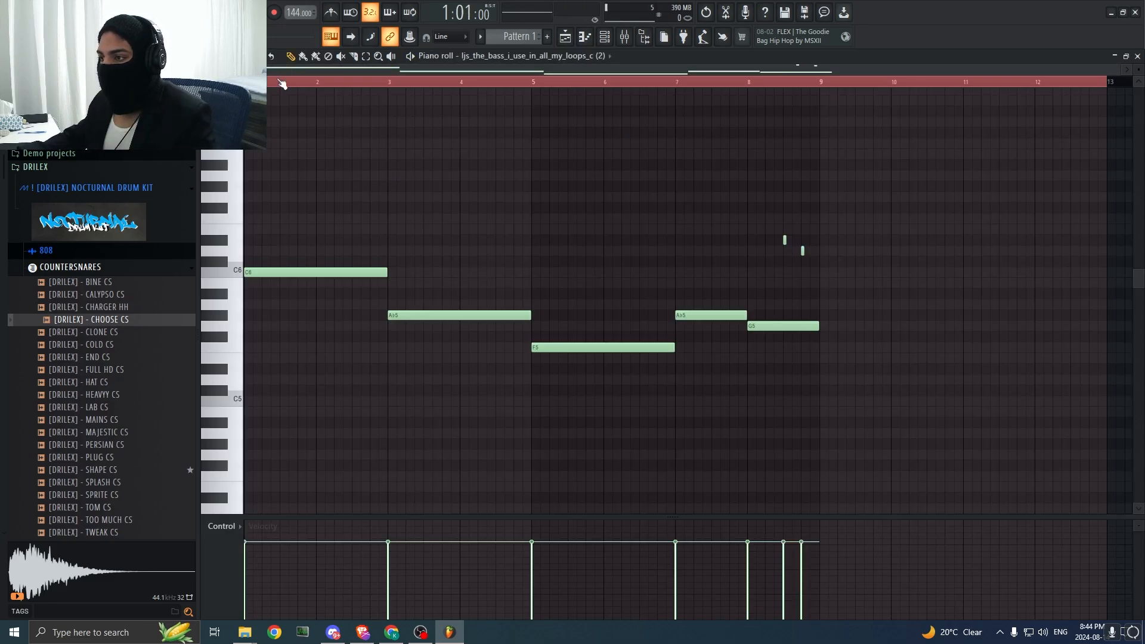
pyautogui.click(400, 163)
pyautogui.rightClick(399, 163)
pyautogui.click(233, 57)
pyautogui.click(249, 96)
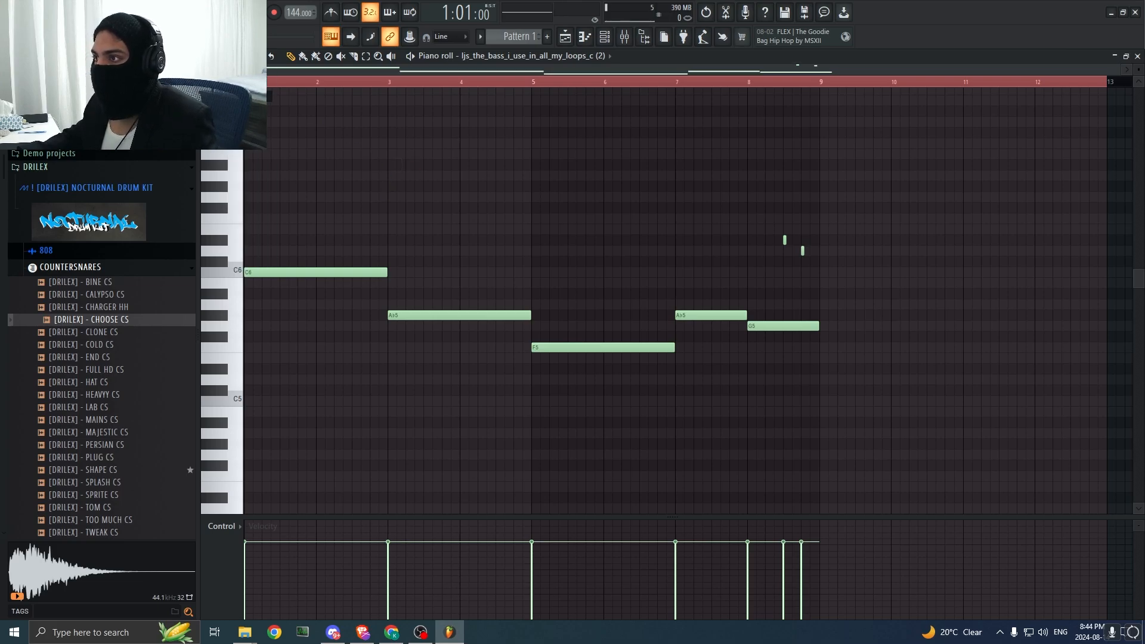
pyautogui.click(221, 57)
pyautogui.click(233, 57)
pyautogui.click(250, 96)
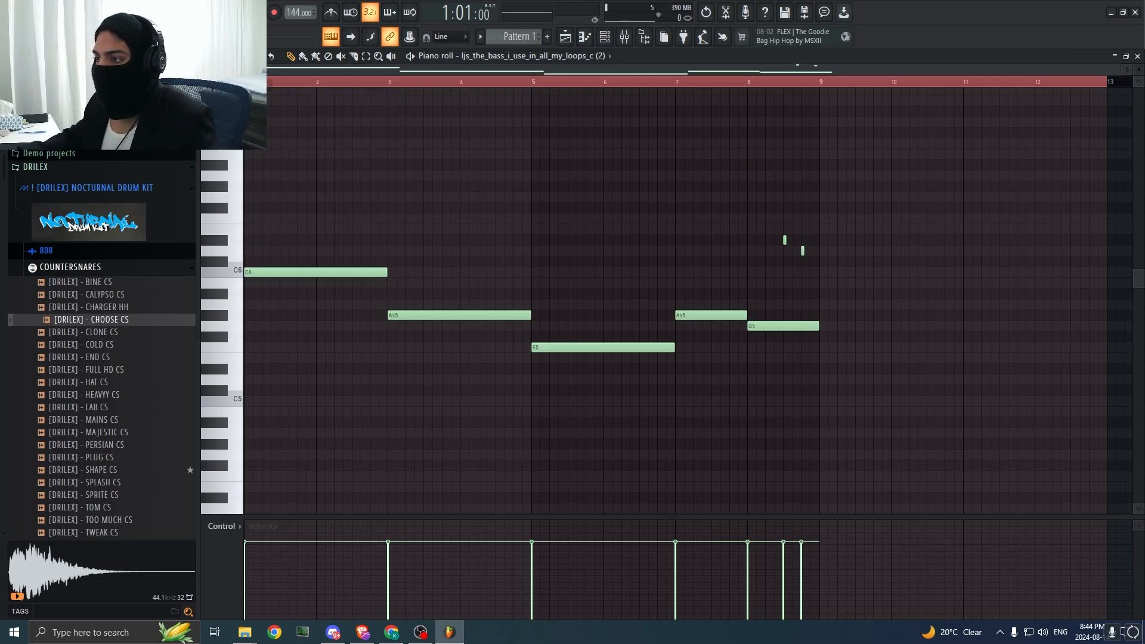
# Step: Play Pattern 1's bass notes from bars 1, 3, 5 and 7 to hear the root note progression
pyautogui.press('space')
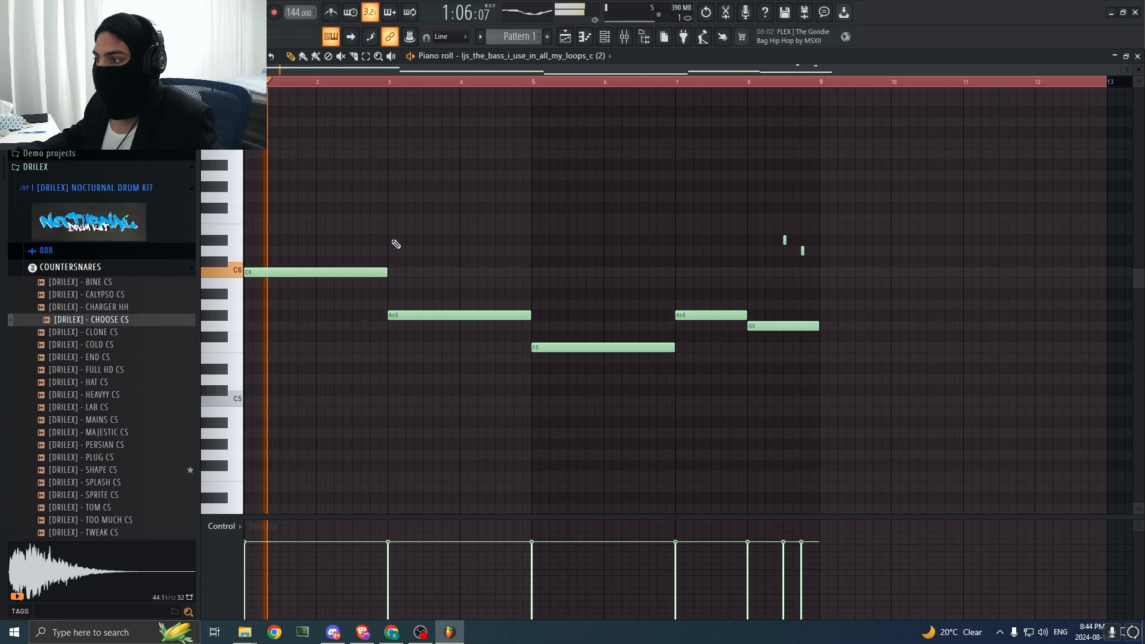
pyautogui.press('space')
pyautogui.click(392, 84)
pyautogui.press('space')
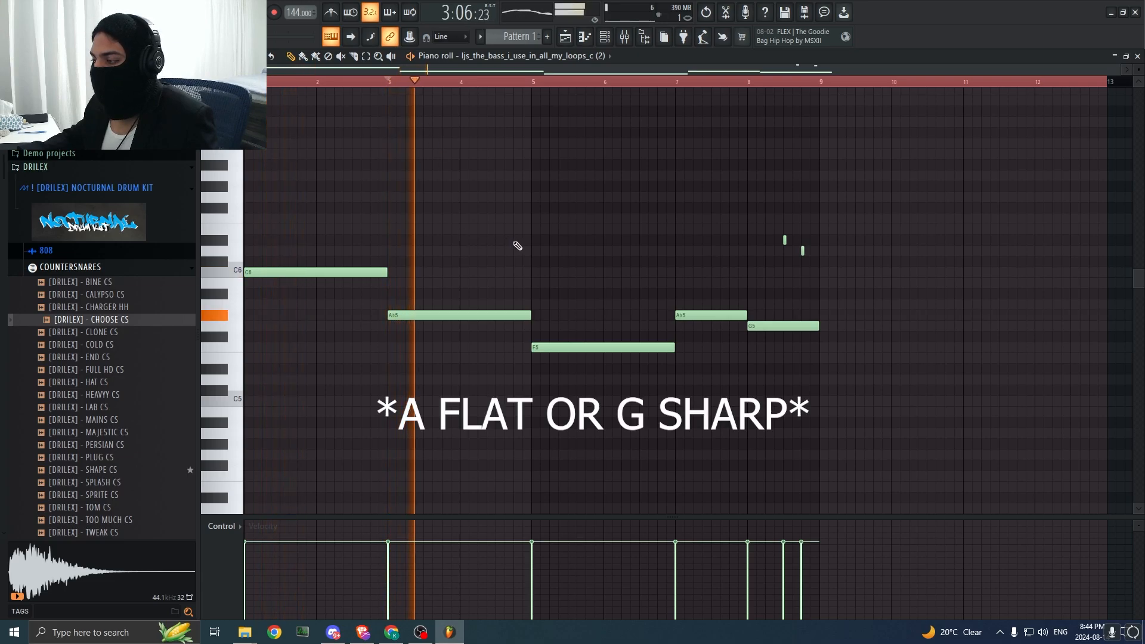
pyautogui.click(534, 84)
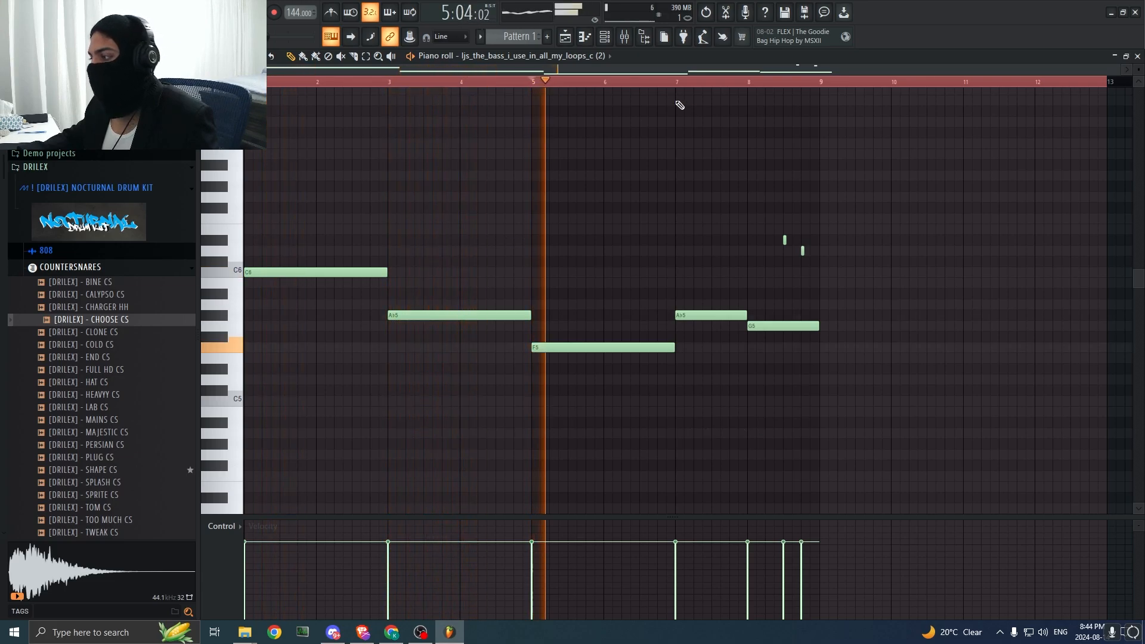
pyautogui.click(682, 84)
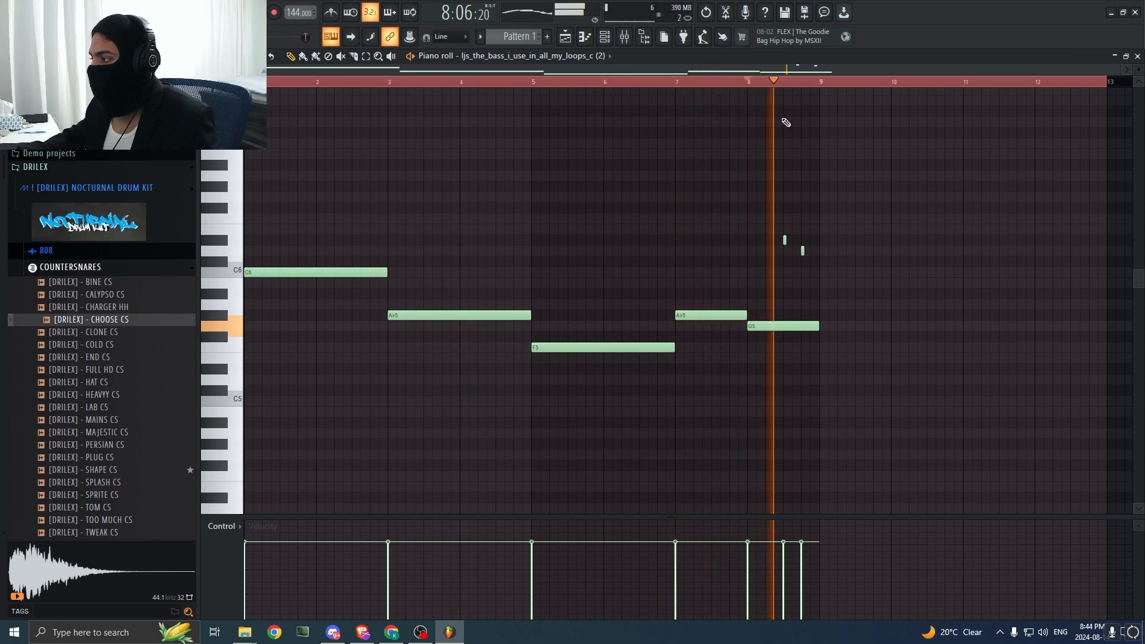
pyautogui.rightClick(803, 251)
pyautogui.click(802, 250)
pyautogui.press('space')
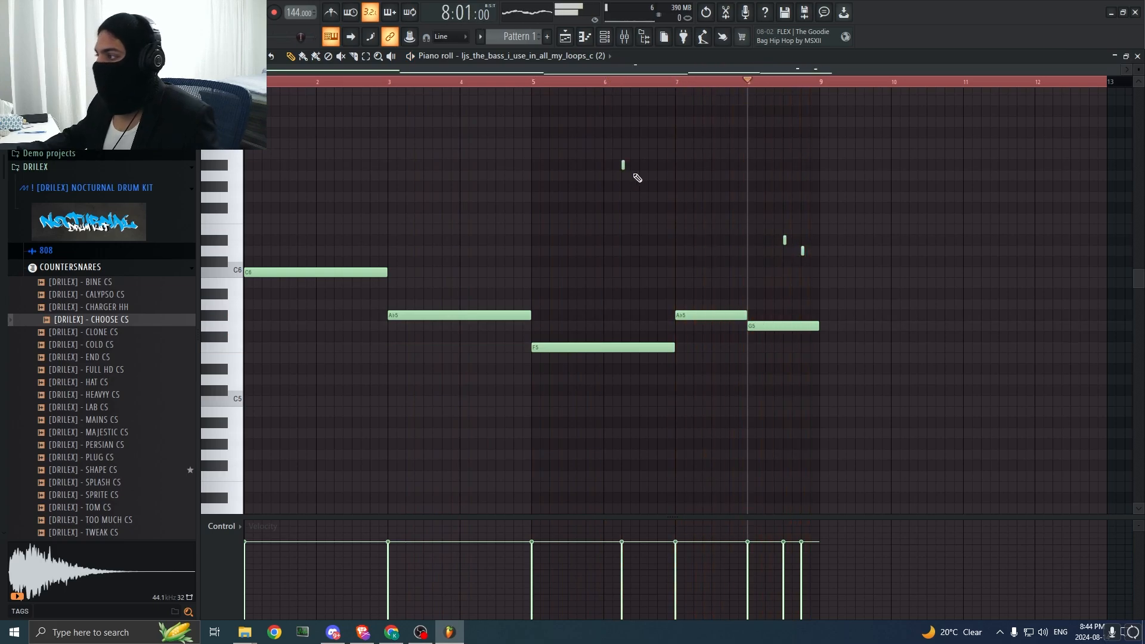
# Step: Move Pattern 1 to Track 5, with an empty Pattern 2 on Track 3 and FIGHT clip copies at bar 9 and on Track 2
pyautogui.click(565, 37)
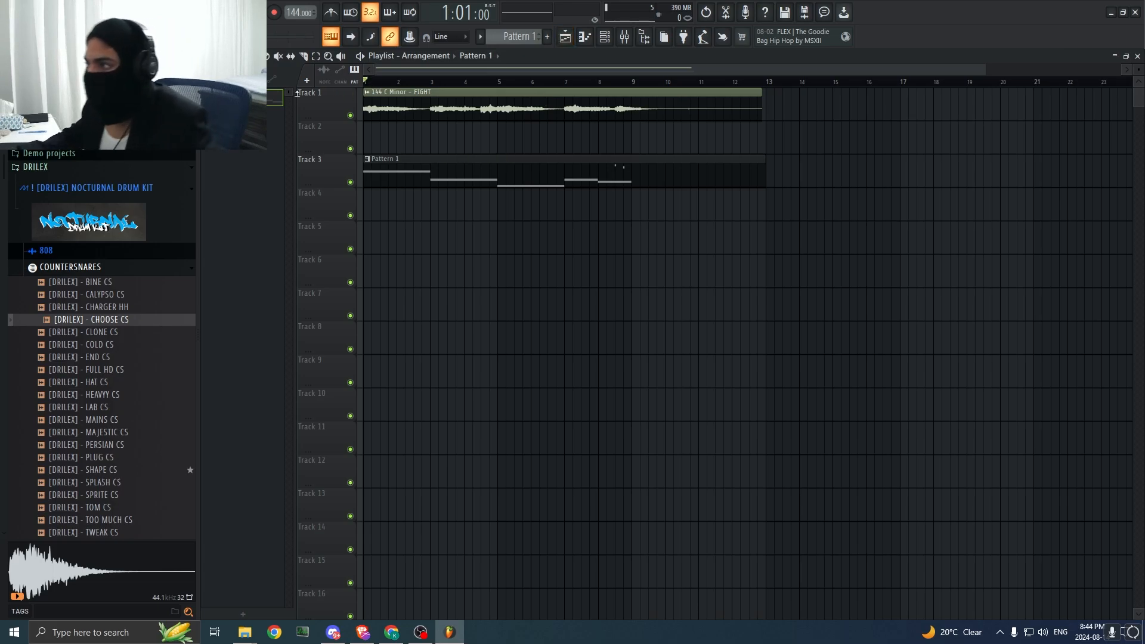
pyautogui.moveTo(529, 169); pyautogui.dragTo(494, 248)
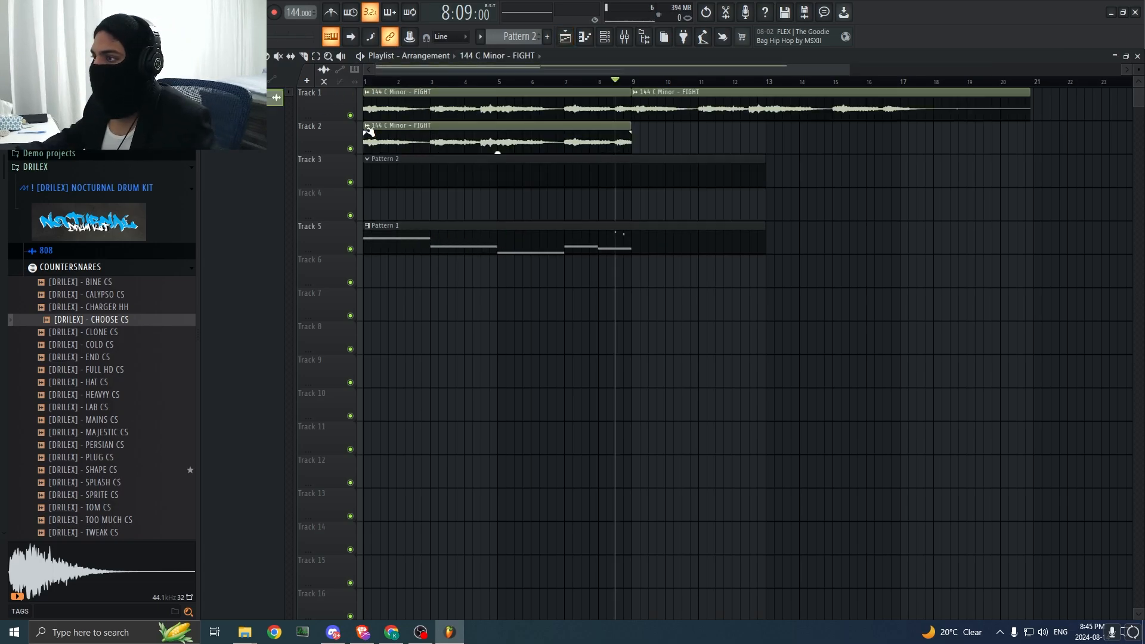
# Step: Make the FIGHT clip on Track 2 unique, lower its time-stretching pitch, and play it with the original
pyautogui.click(367, 126)
pyautogui.click(393, 238)
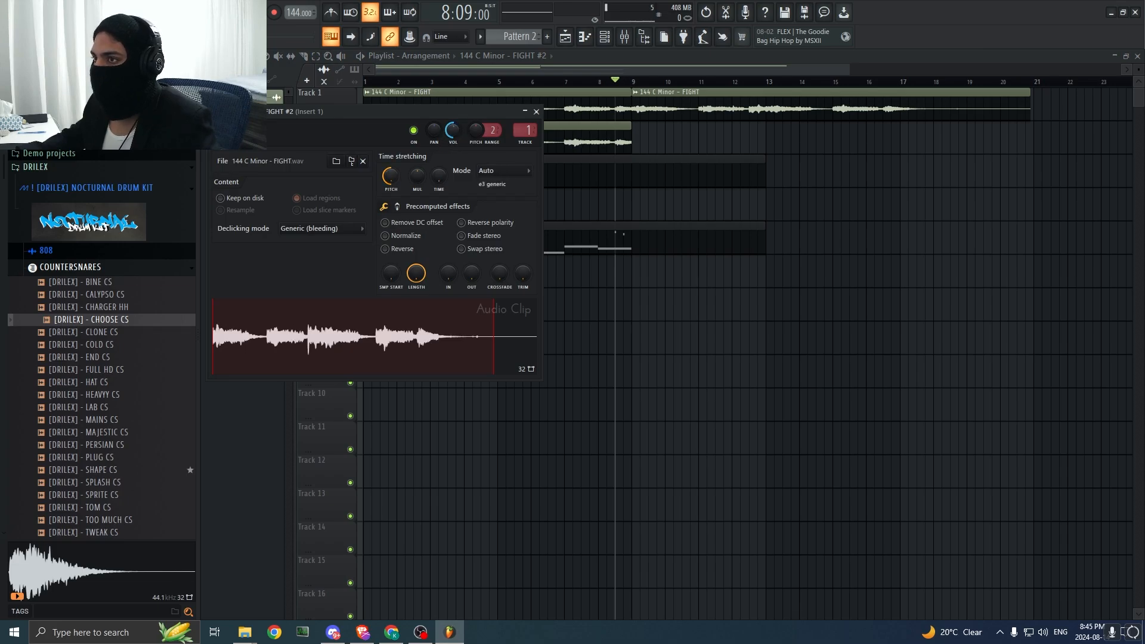
pyautogui.click(536, 112)
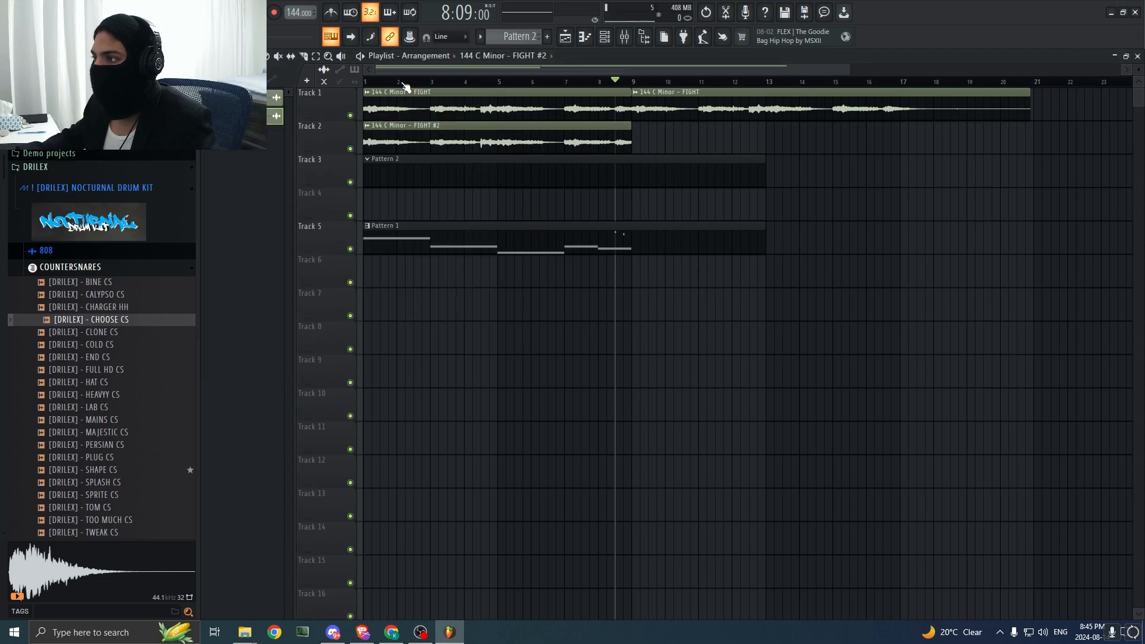
pyautogui.press('space')
pyautogui.doubleClick(414, 141)
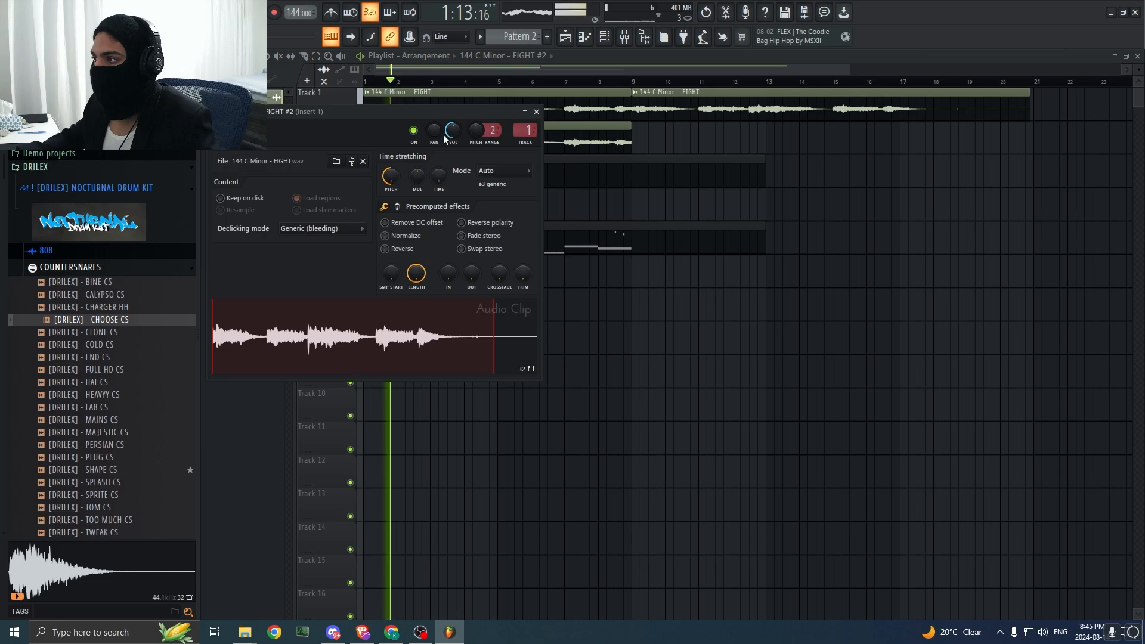
pyautogui.click(536, 112)
# Step: Move Pattern 2 to Track 4 and Pattern 1 to Track 6, leaving Track 3 empty
pyautogui.moveTo(776, 320); pyautogui.dragTo(580, 173)
pyautogui.moveTo(480, 176); pyautogui.dragTo(478, 238)
pyautogui.click(639, 371)
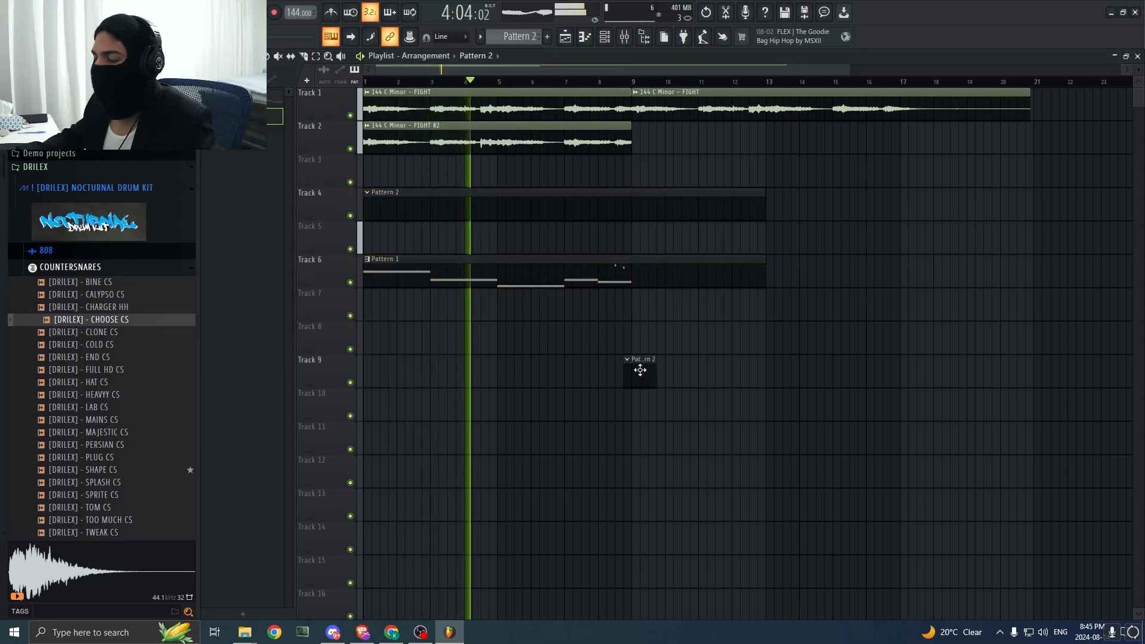
pyautogui.rightClick(638, 370)
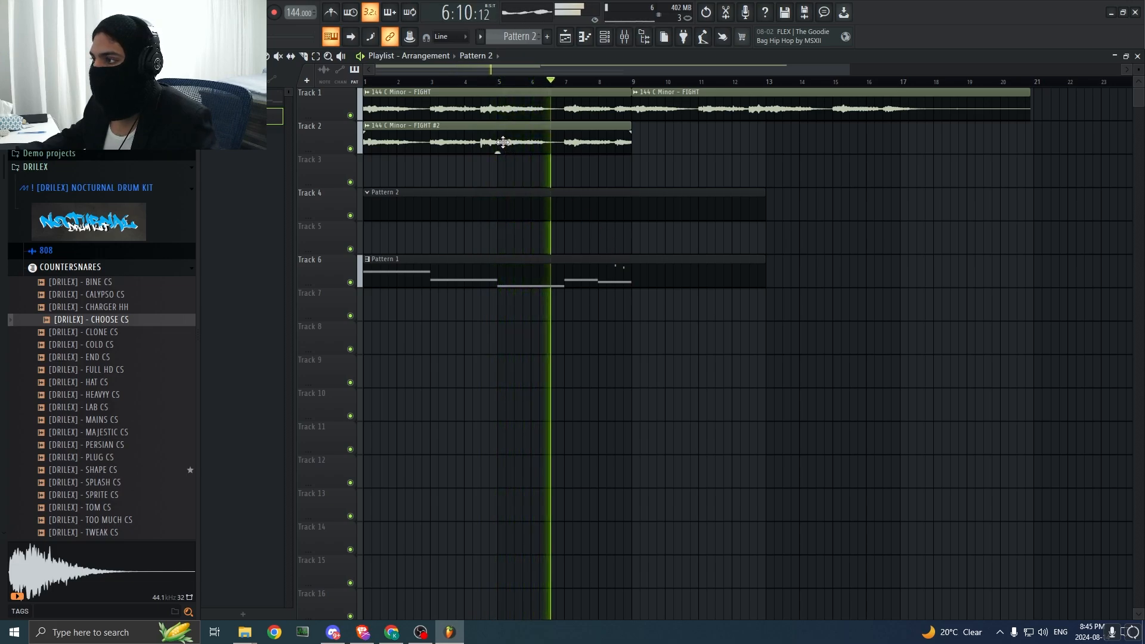
pyautogui.press('space')
# Step: Copy the FIGHT #2 clip onto Track 3, make the copy unique, and raise its time-stretching pitch
pyautogui.moveTo(491, 139); pyautogui.dragTo(430, 175)
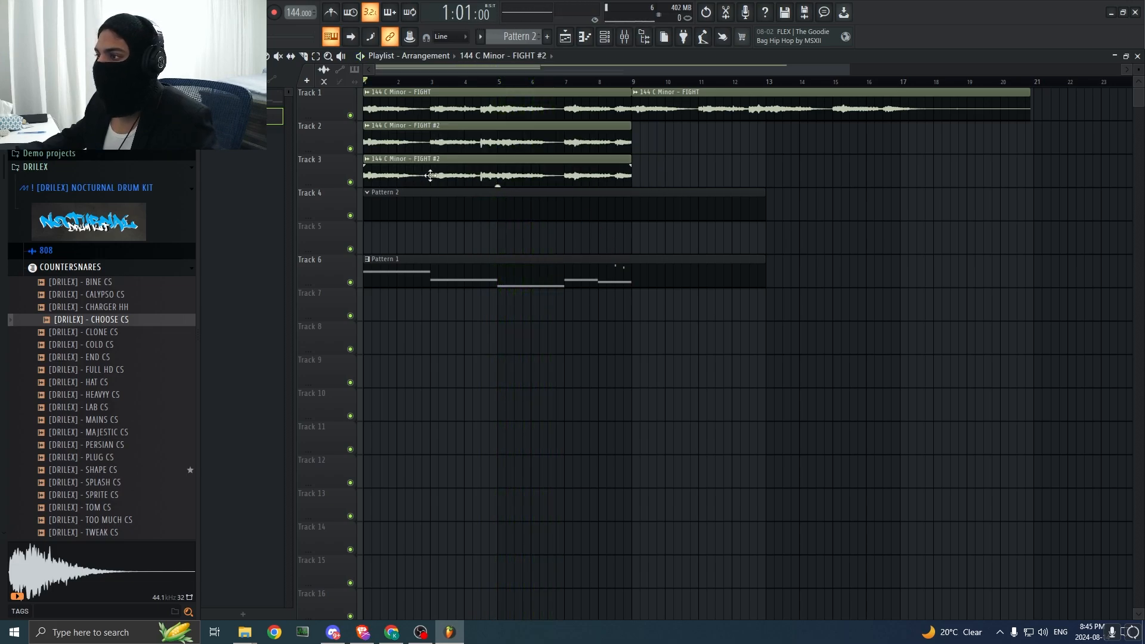
pyautogui.click(368, 160)
pyautogui.click(388, 272)
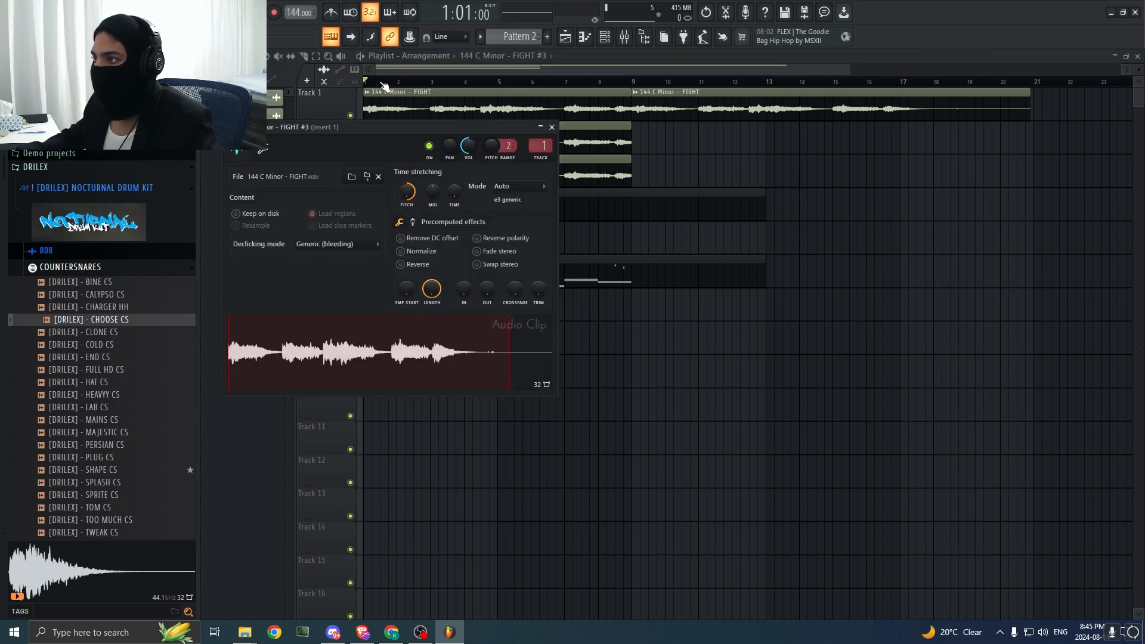
pyautogui.press('Escape')
pyautogui.doubleClick(399, 175)
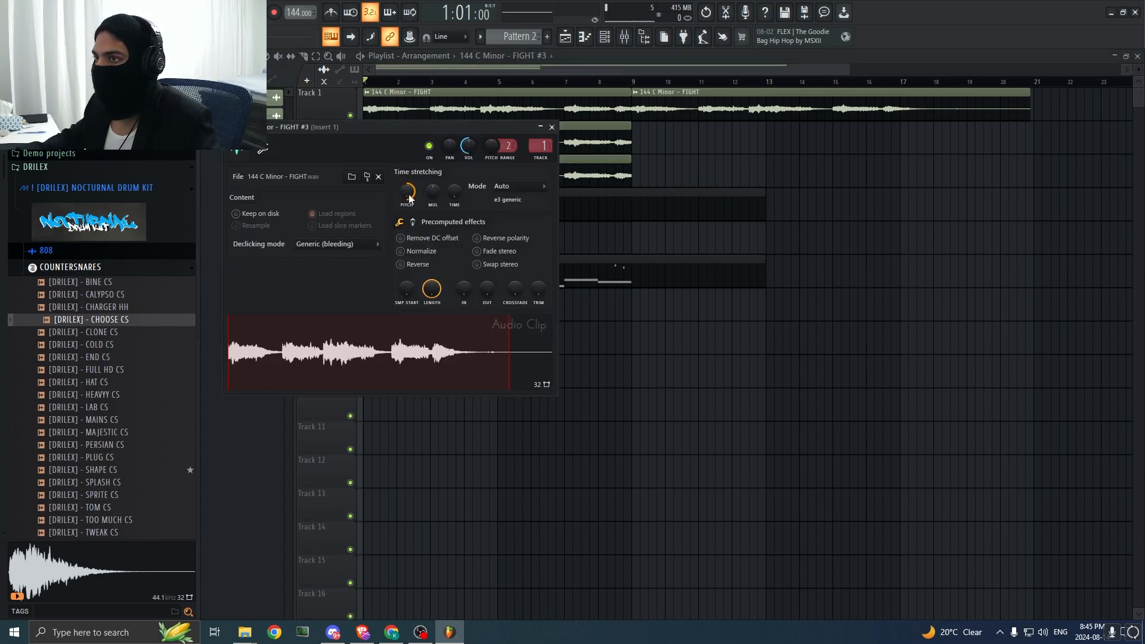
# Step: Play the three layered FIGHT clips from bar 1 with the FIGHT #3 sample settings open
pyautogui.click(384, 81)
pyautogui.press('space')
pyautogui.doubleClick(427, 178)
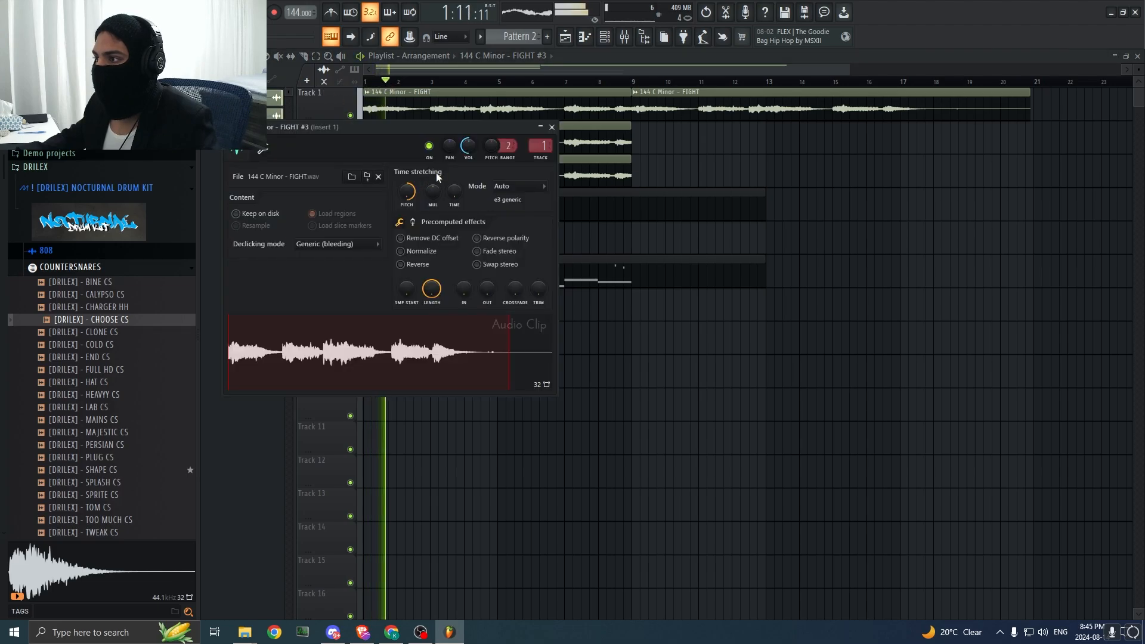
pyautogui.press('space')
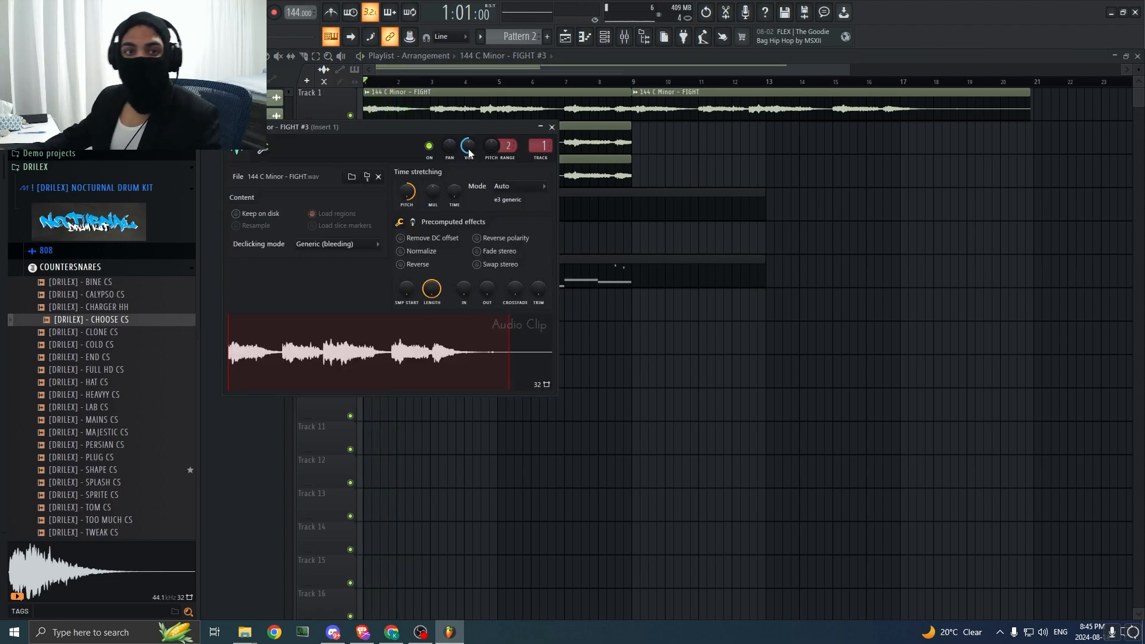
pyautogui.click(261, 436)
# Step: Move Pattern 1 down to Track 9 and the empty Pattern 2 down to Track 5
pyautogui.moveTo(422, 203)
pyautogui.mouseDown()
pyautogui.moveTo(404, 239)
pyautogui.moveTo(410, 194)
pyautogui.mouseUp()
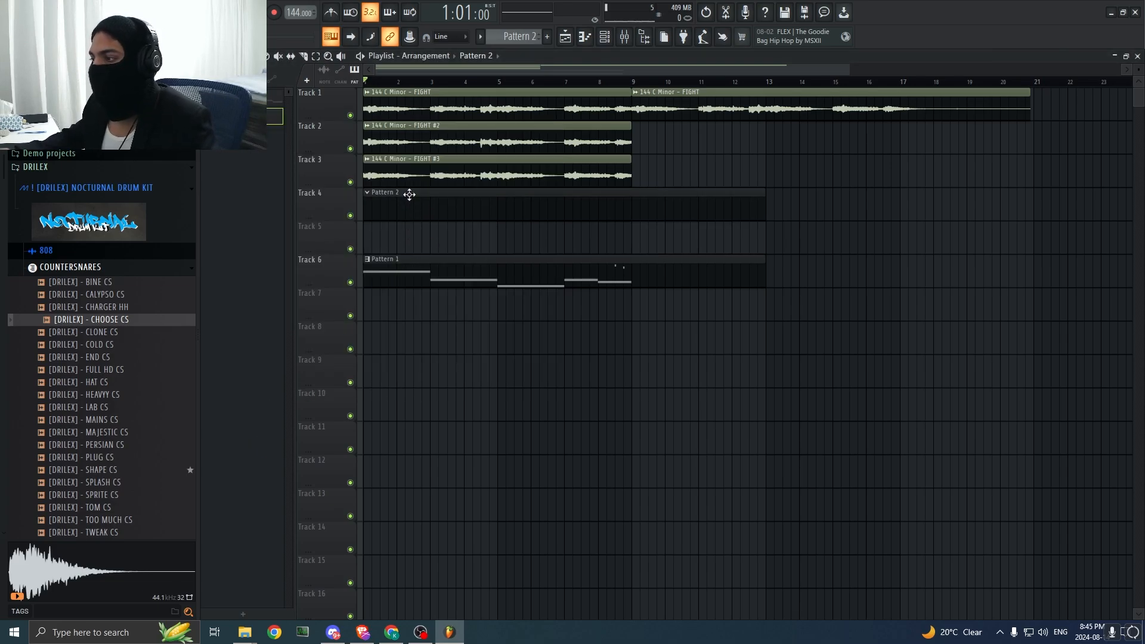
pyautogui.moveTo(449, 271); pyautogui.dragTo(438, 372)
pyautogui.moveTo(402, 199); pyautogui.dragTo(400, 237)
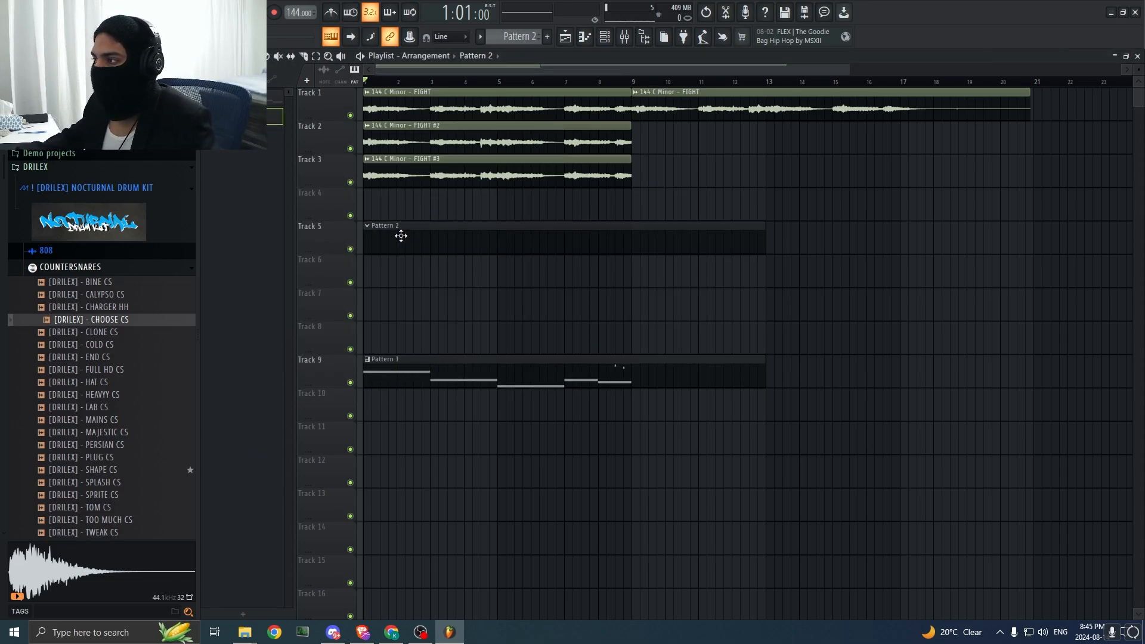
# Step: Draw a four-bar C5 note from bar 1 in Pattern 2 for the Xpand!2 instrument
pyautogui.click(587, 37)
pyautogui.click(490, 56)
pyautogui.click(504, 170)
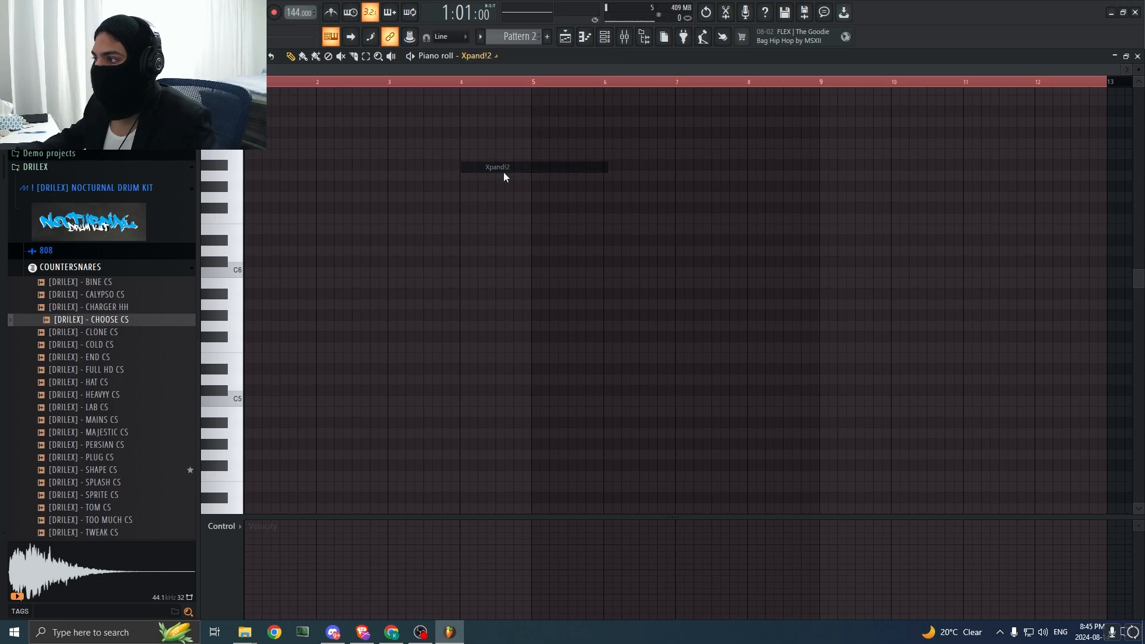
pyautogui.click(246, 401)
pyautogui.moveTo(322, 401); pyautogui.dragTo(430, 413)
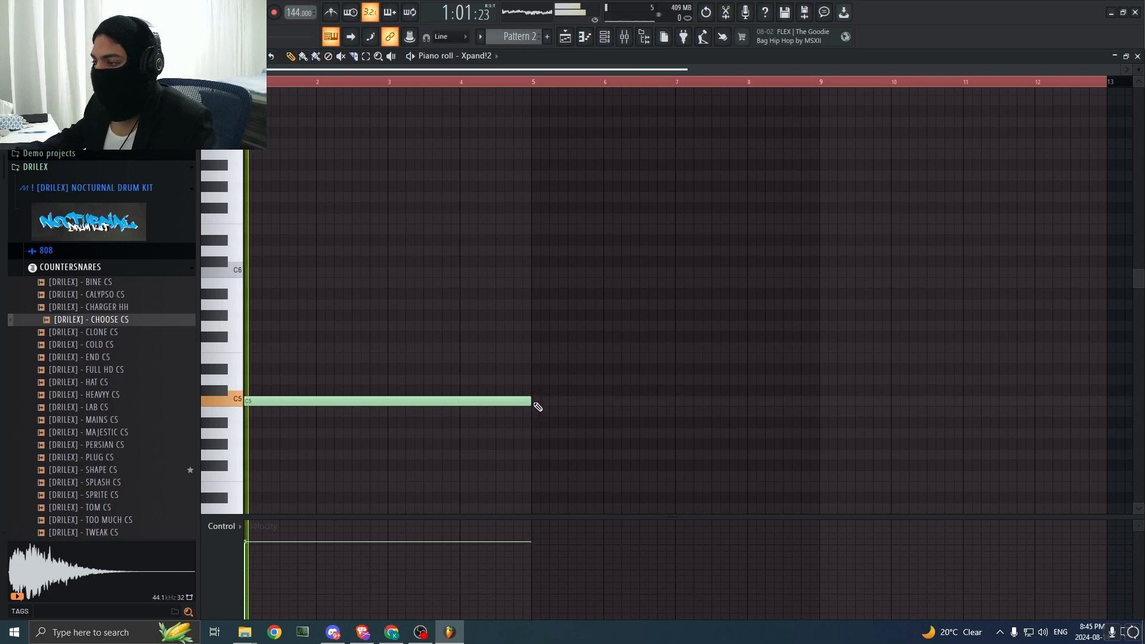
# Step: Shorten the C5 note in Pattern 2 to two bars and add a two-bar A#4 note at bar 3
pyautogui.press('space')
pyautogui.moveTo(533, 402); pyautogui.dragTo(382, 411)
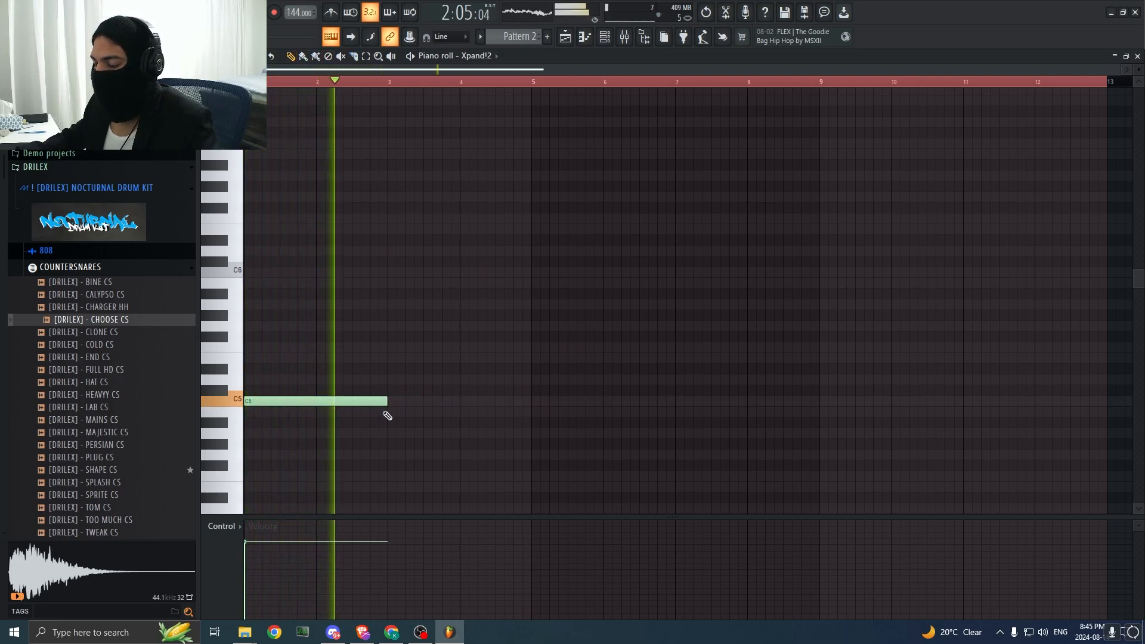
pyautogui.click(409, 434)
pyautogui.moveTo(467, 436); pyautogui.dragTo(471, 448)
pyautogui.press('space')
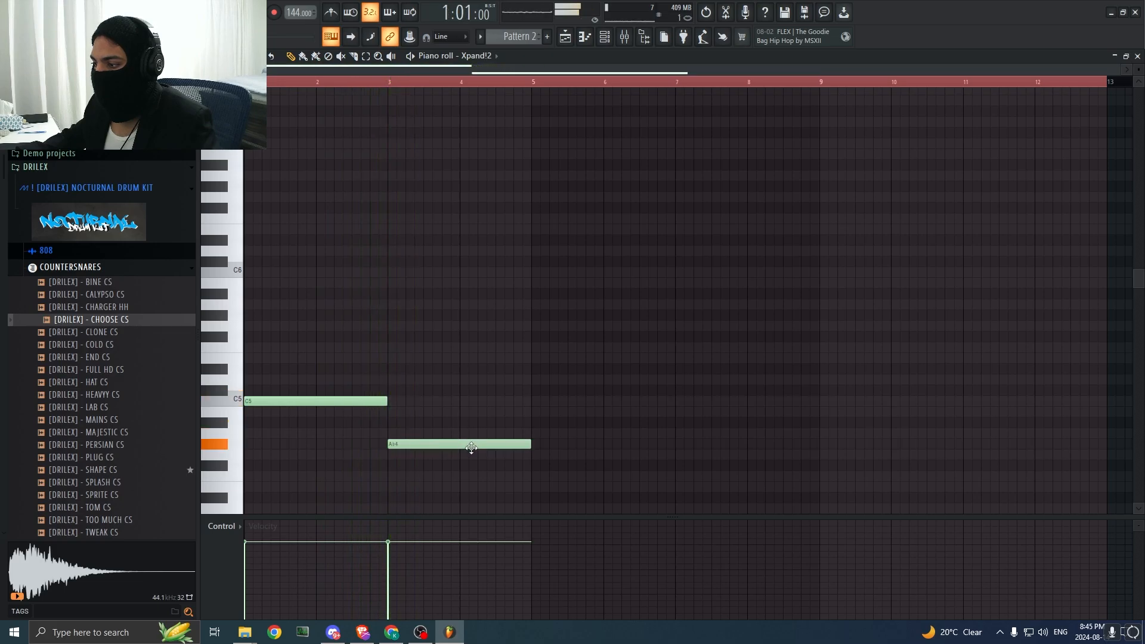
# Step: Continue the root notes with F4 over bars 5–6, A#4 in bar 7 and G4 in bar 8, and play the line
pyautogui.moveTo(534, 466); pyautogui.dragTo(530, 479)
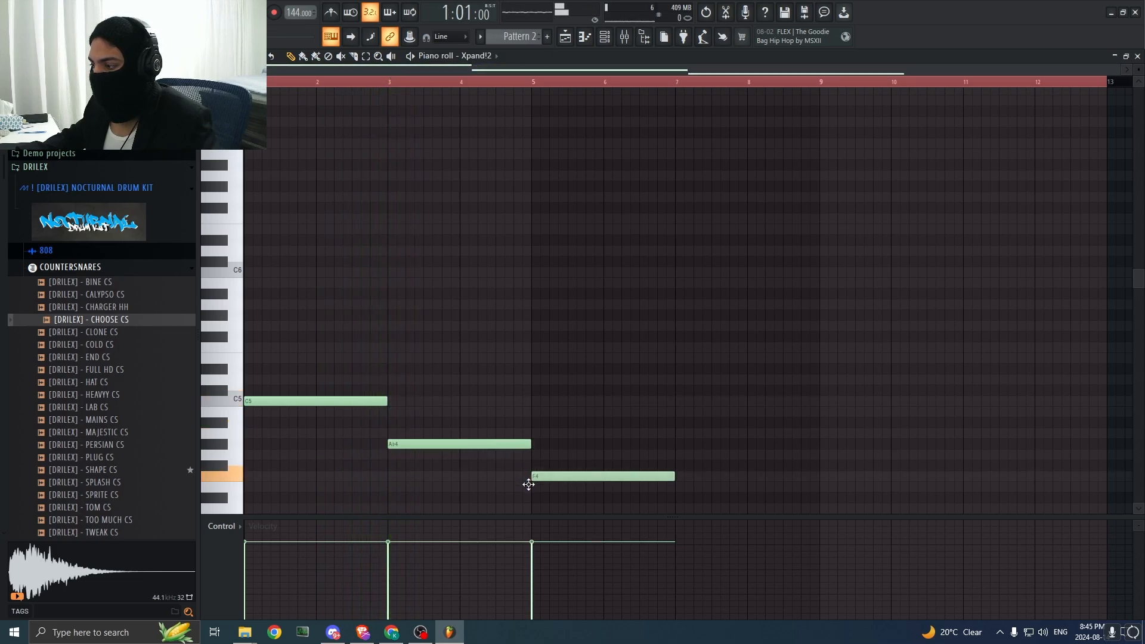
pyautogui.click(671, 444)
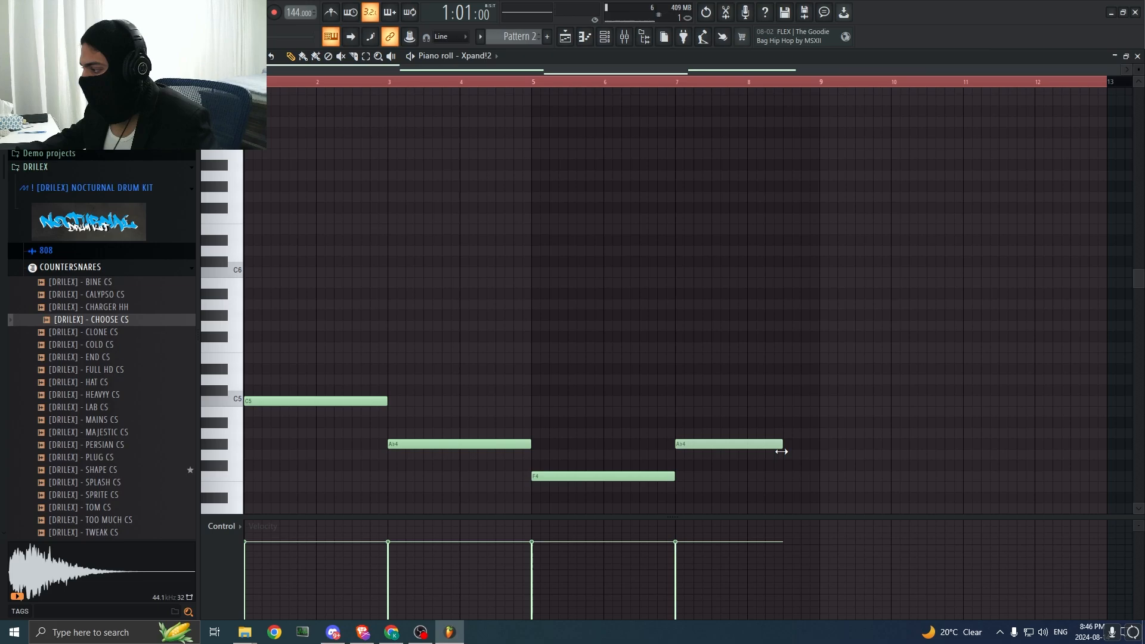
pyautogui.click(571, 34)
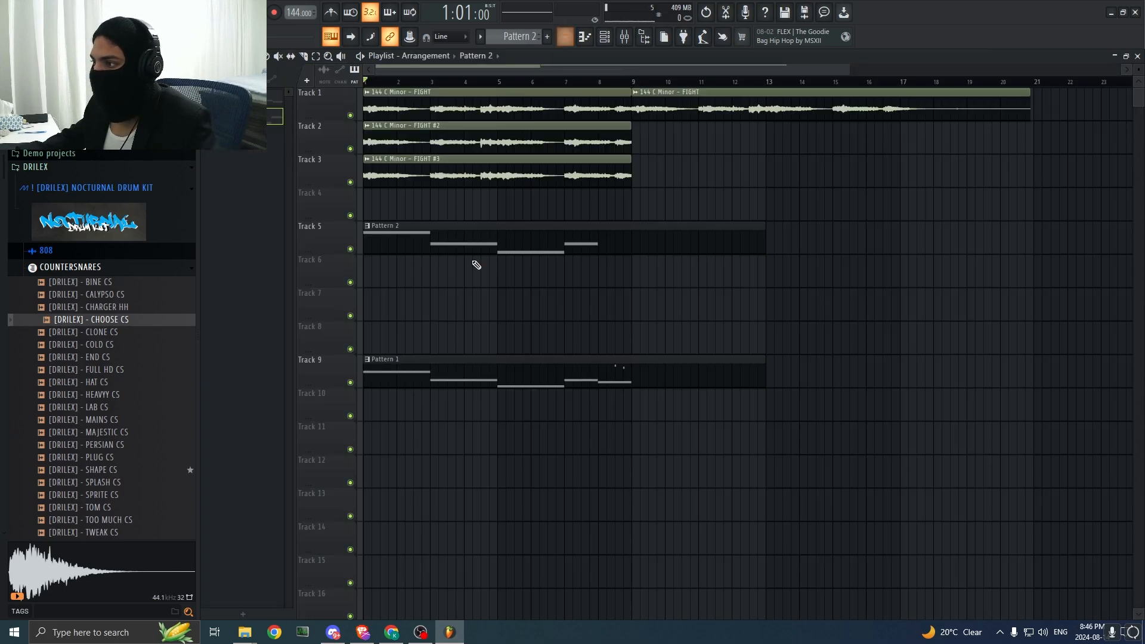
pyautogui.click(567, 37)
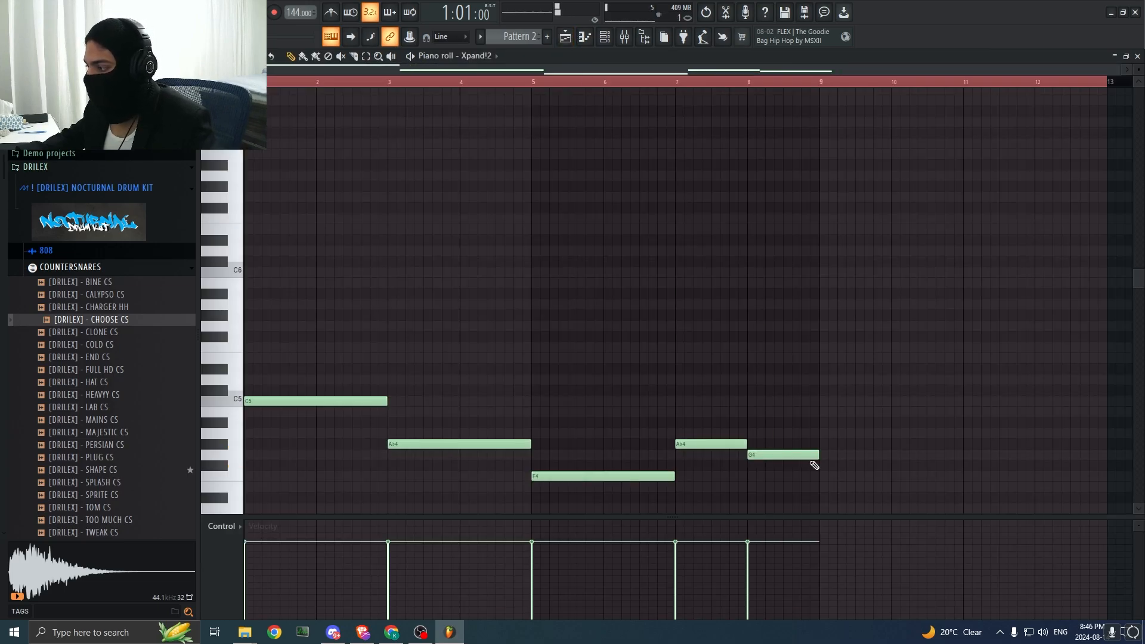
pyautogui.click(762, 361)
pyautogui.rightClick(761, 361)
pyautogui.press('space')
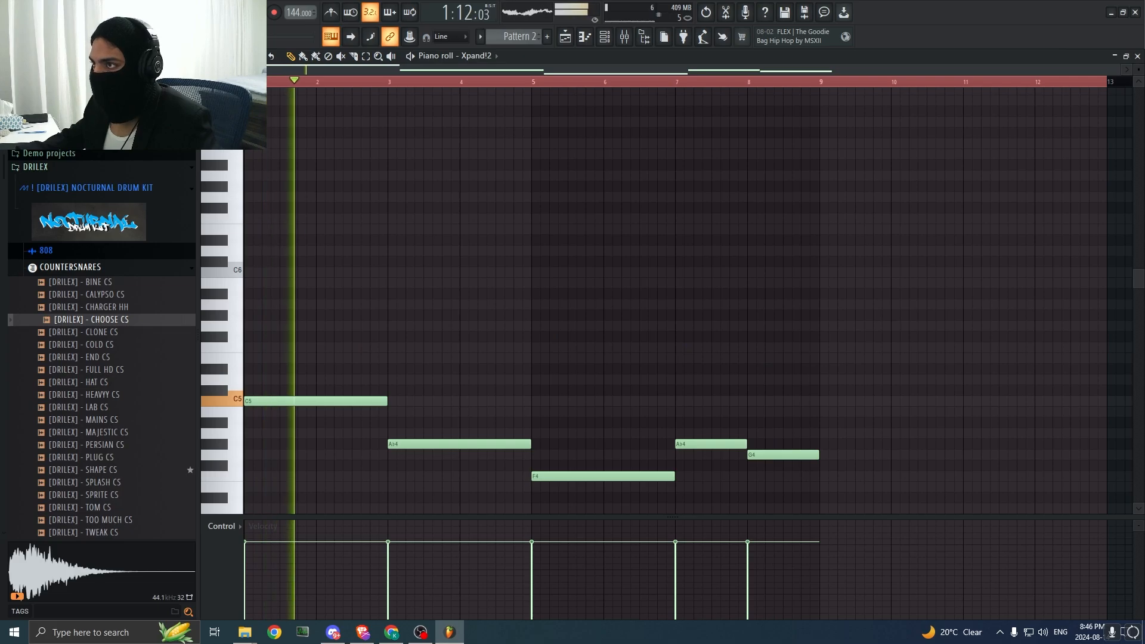
pyautogui.press('space')
# Step: Build a C minor chord over bars 1–2 by adding two-bar D#5 and G5 notes above C5, and play it
pyautogui.moveTo(258, 338); pyautogui.dragTo(228, 326)
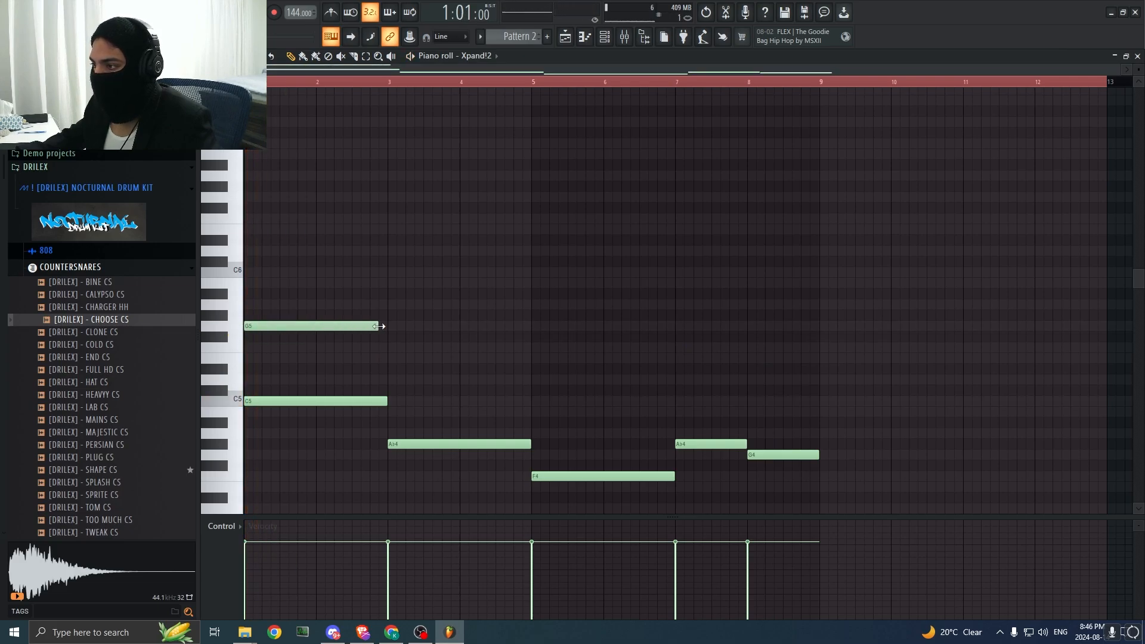
pyautogui.press('space')
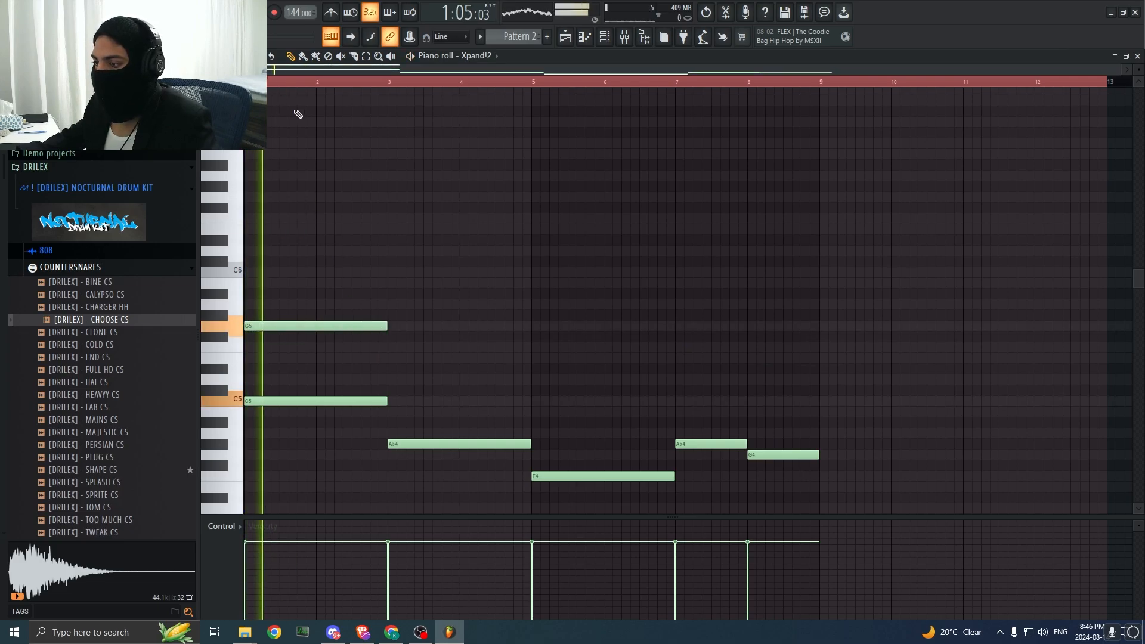
pyautogui.press('space')
pyautogui.moveTo(304, 326); pyautogui.dragTo(302, 367)
pyautogui.press('space')
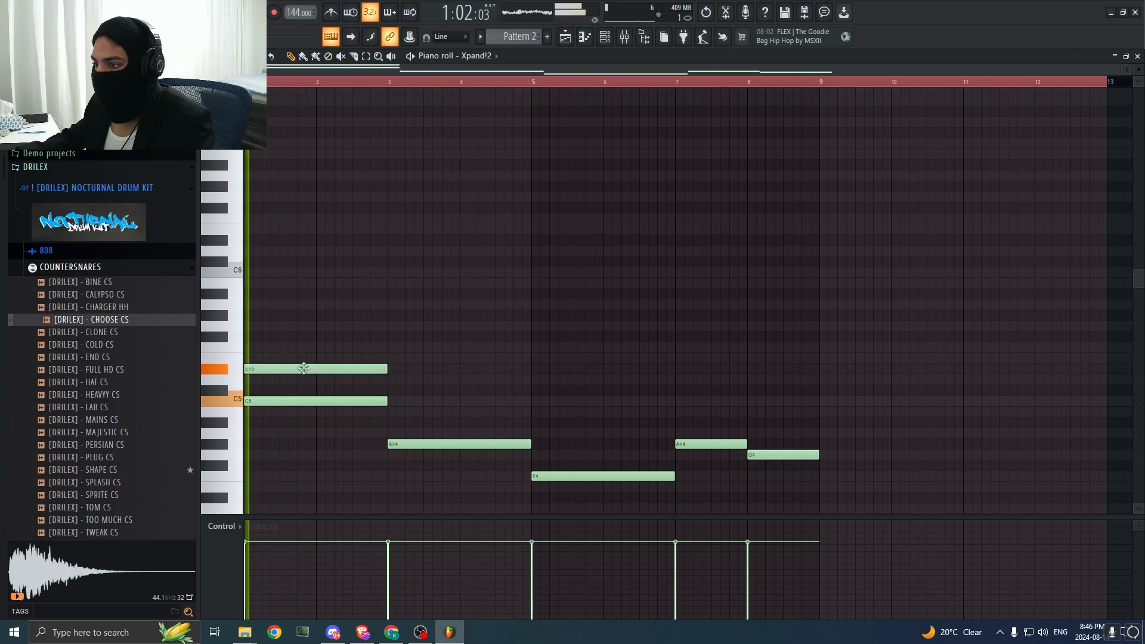
pyautogui.press('space')
pyautogui.moveTo(253, 326)
pyautogui.mouseDown()
pyautogui.moveTo(231, 308)
pyautogui.moveTo(232, 319)
pyautogui.mouseUp()
pyautogui.press('space')
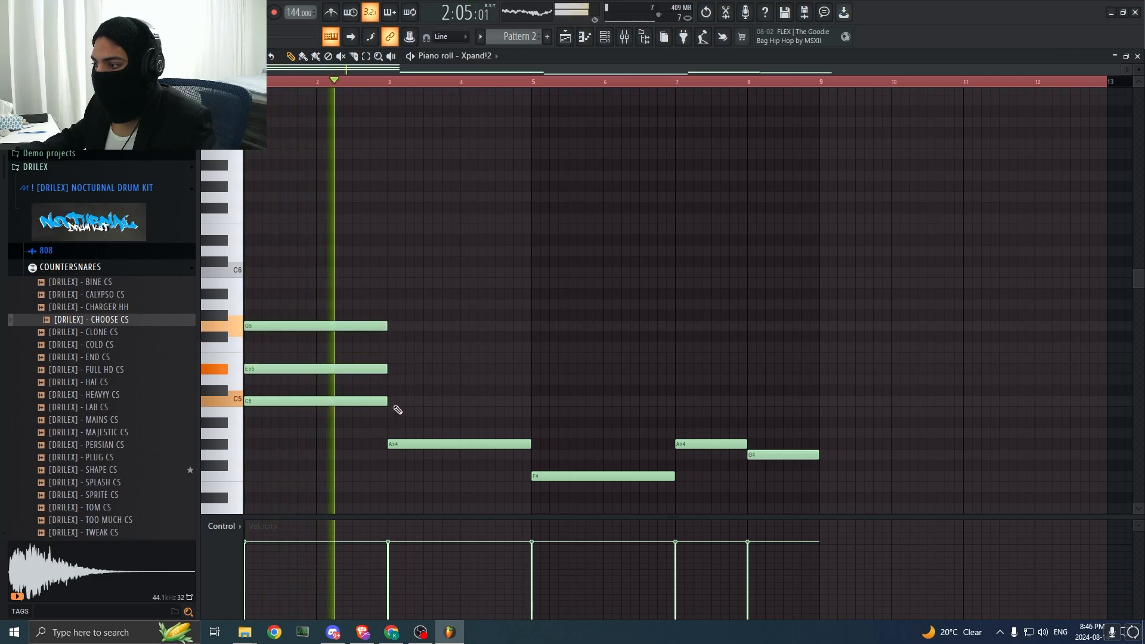
# Step: Harmonise the A#4 note in bars 3–4 with two-bar C5 and D5 notes
pyautogui.click(418, 403)
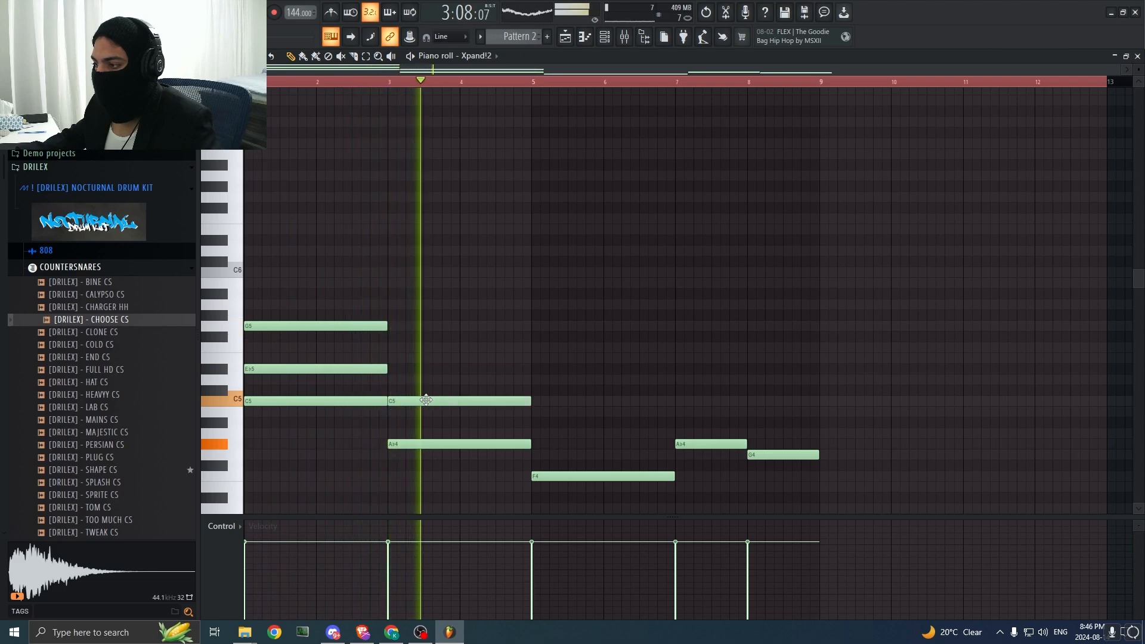
pyautogui.press('space')
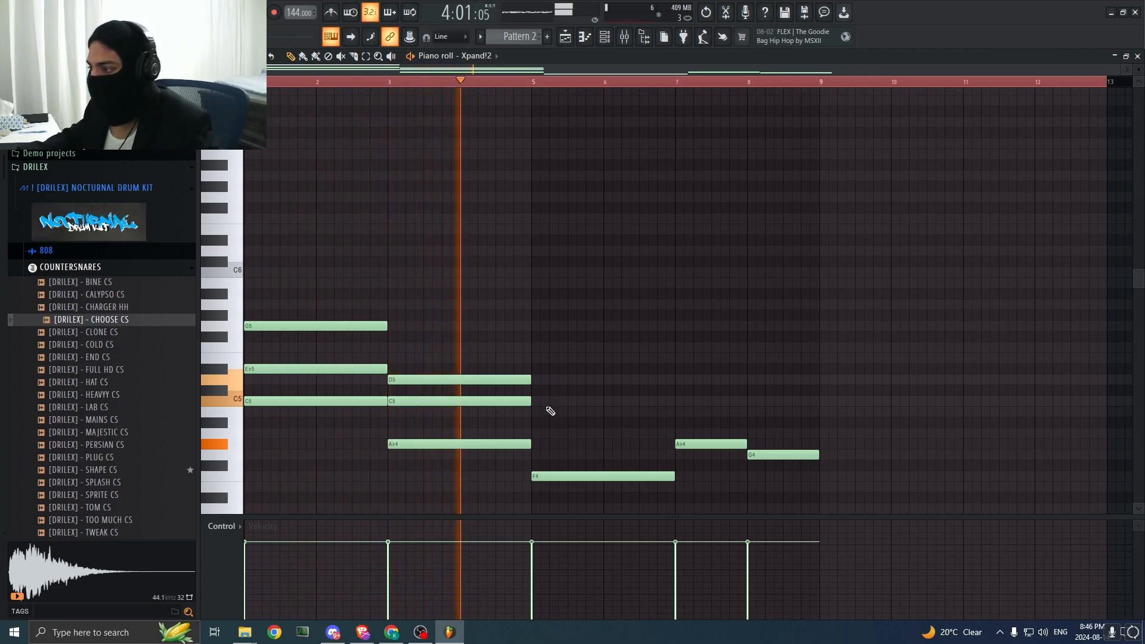
pyautogui.press('space')
# Step: Complete the chord in bars 5–6 by adding two-bar A#4 and D5 notes above F4, and play it
pyautogui.click(536, 433)
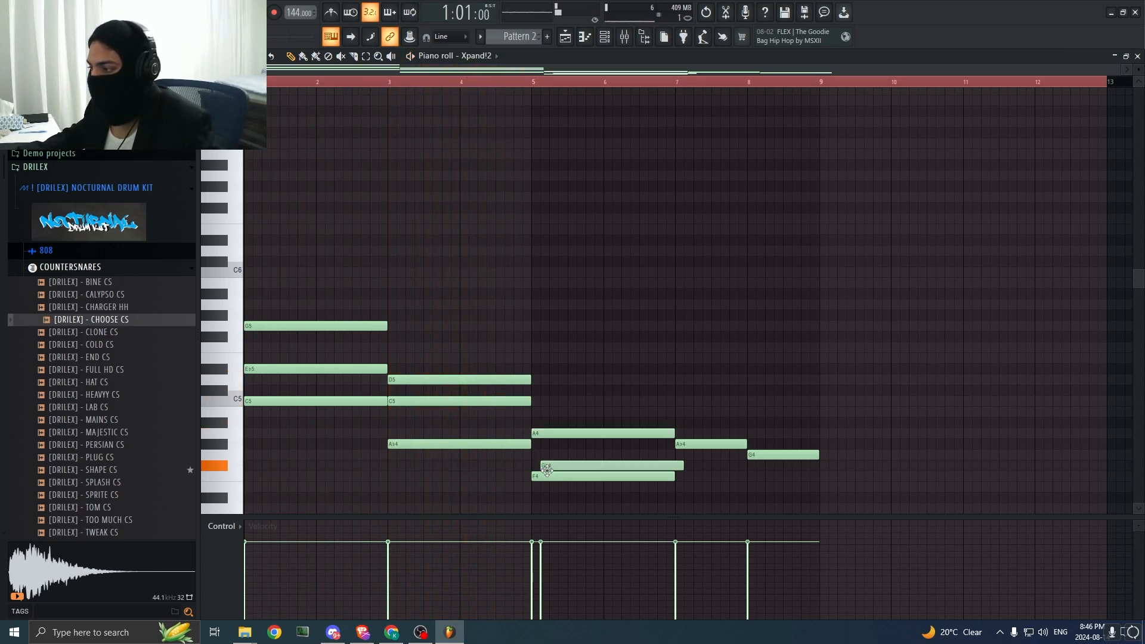
pyautogui.moveTo(548, 434); pyautogui.dragTo(550, 449)
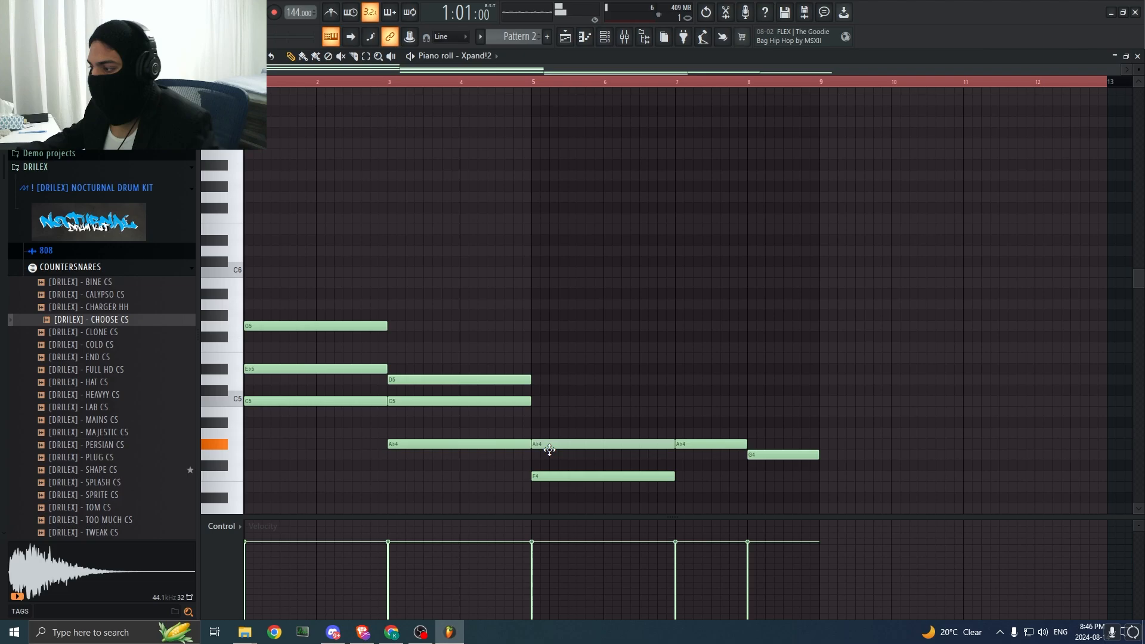
pyautogui.moveTo(538, 411); pyautogui.dragTo(538, 378)
pyautogui.press('space')
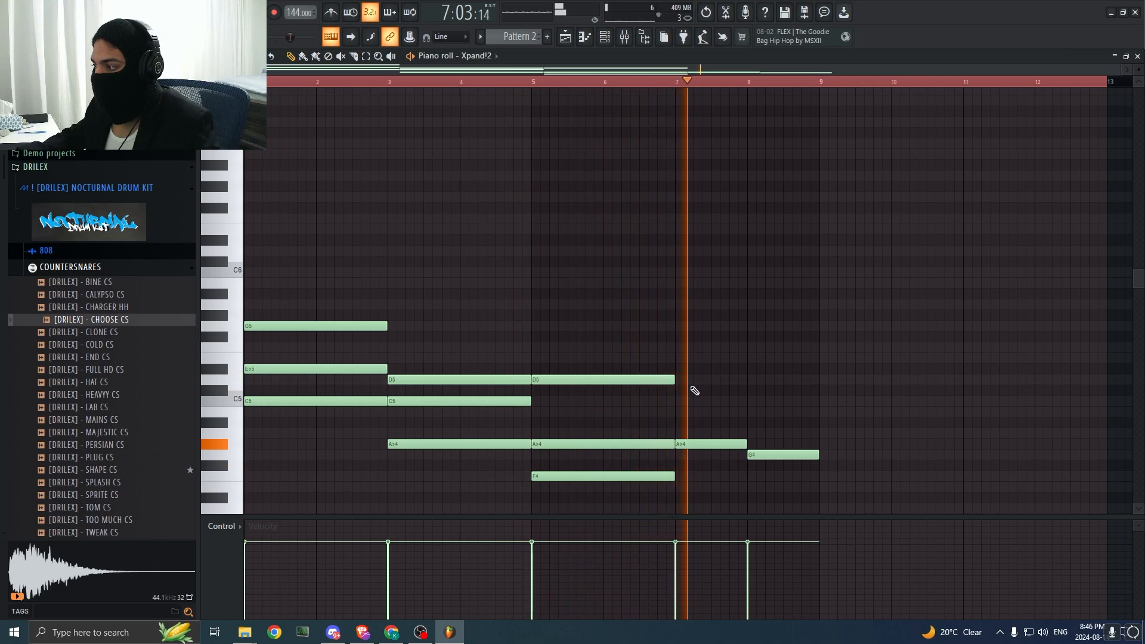
pyautogui.press('space')
# Step: Add D#5 and C5 above the A#4 note in bar 7 and D5 above the G4 note in bar 8
pyautogui.moveTo(684, 387); pyautogui.dragTo(680, 358)
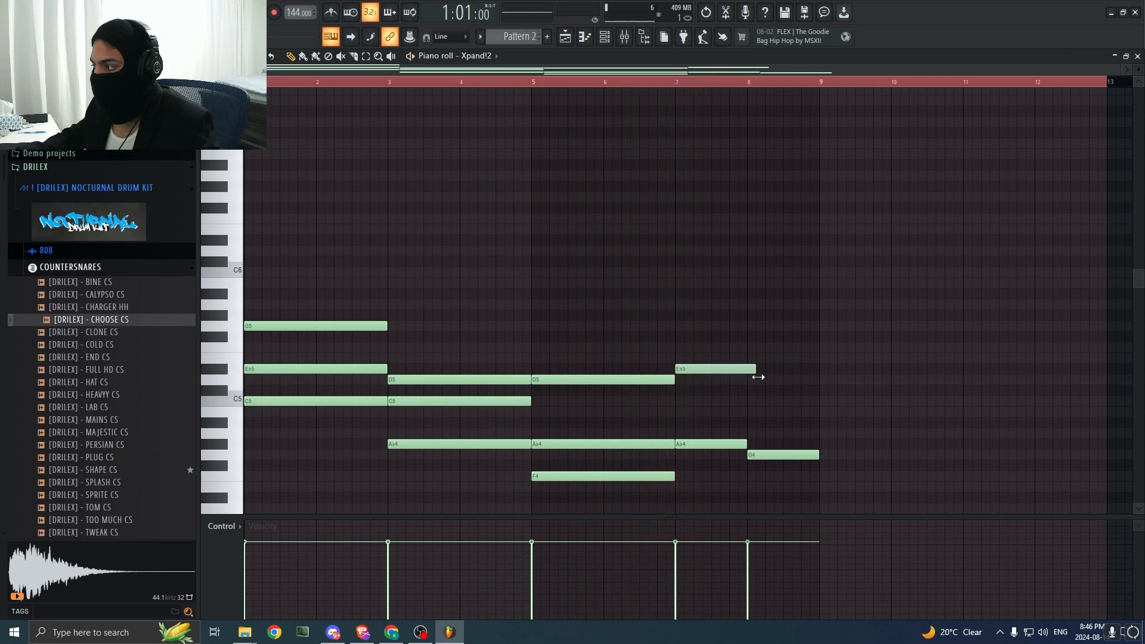
pyautogui.press('space')
pyautogui.click(676, 82)
pyautogui.click(750, 380)
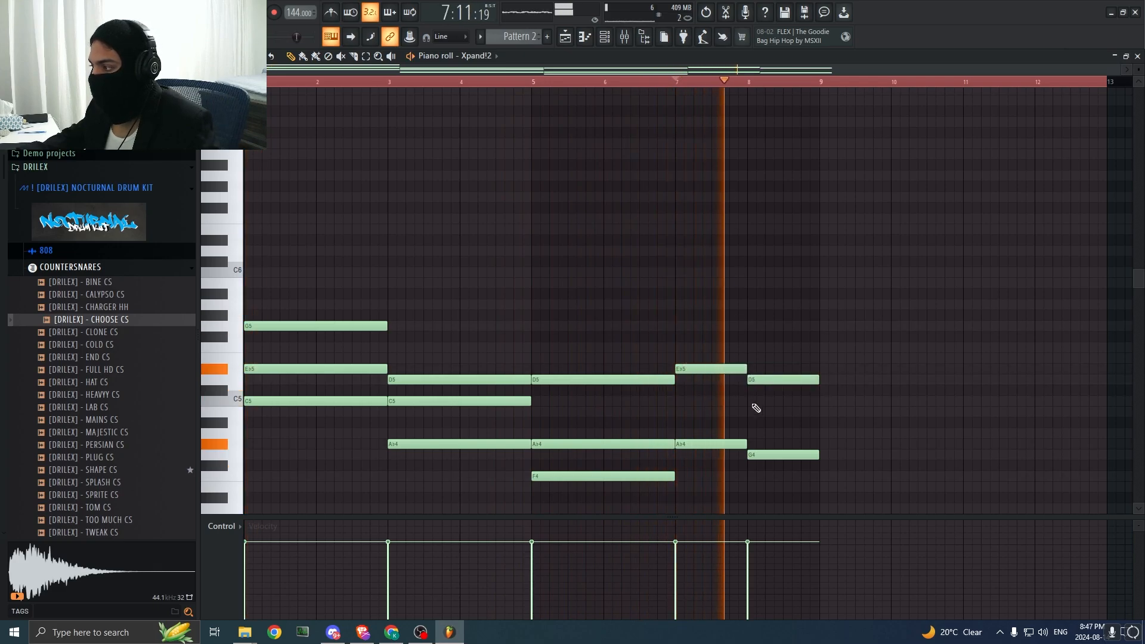
pyautogui.moveTo(686, 401)
pyautogui.mouseDown()
pyautogui.moveTo(707, 384)
pyautogui.moveTo(709, 396)
pyautogui.mouseUp()
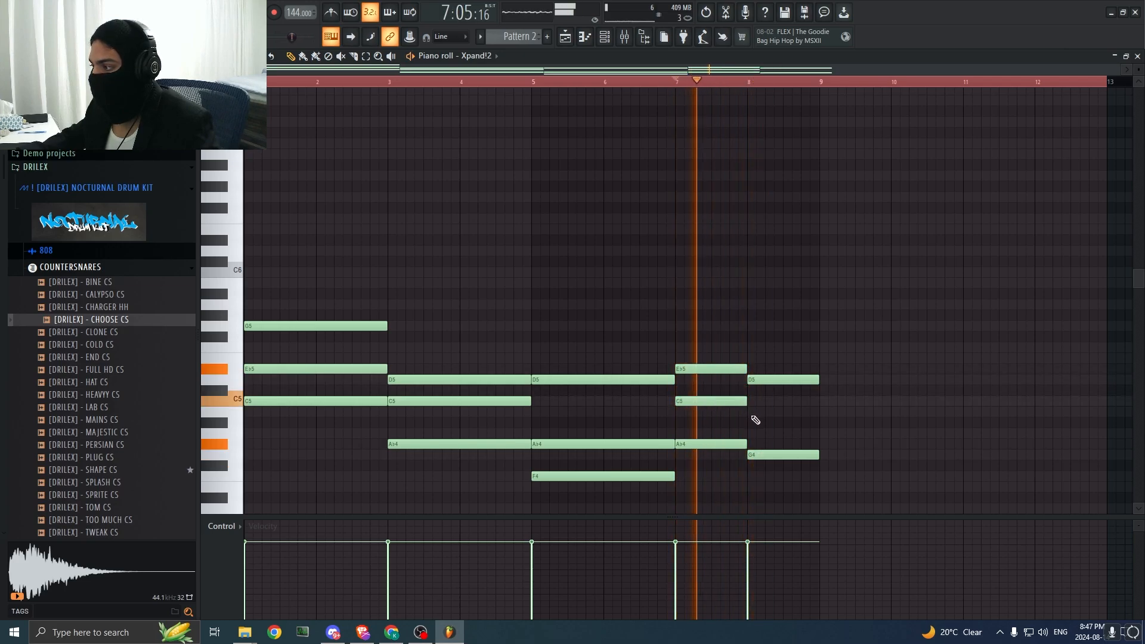
# Step: Play the progression from the start and add a one-bar B4 note to the chord in bar 8
pyautogui.click(599, 261)
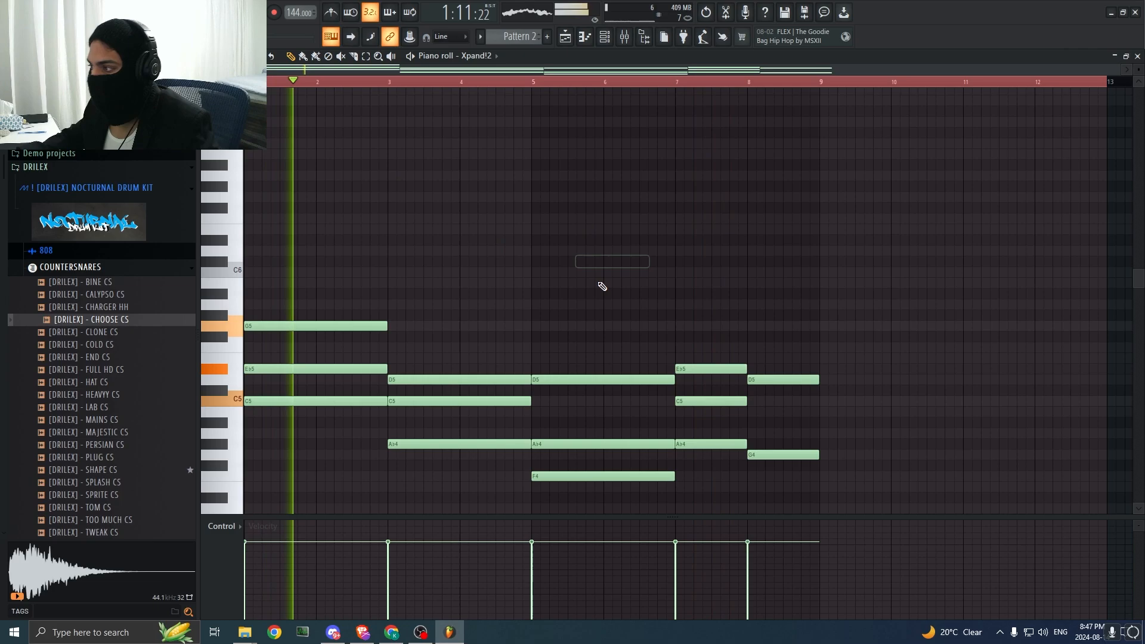
pyautogui.rightClick(601, 261)
pyautogui.click(617, 197)
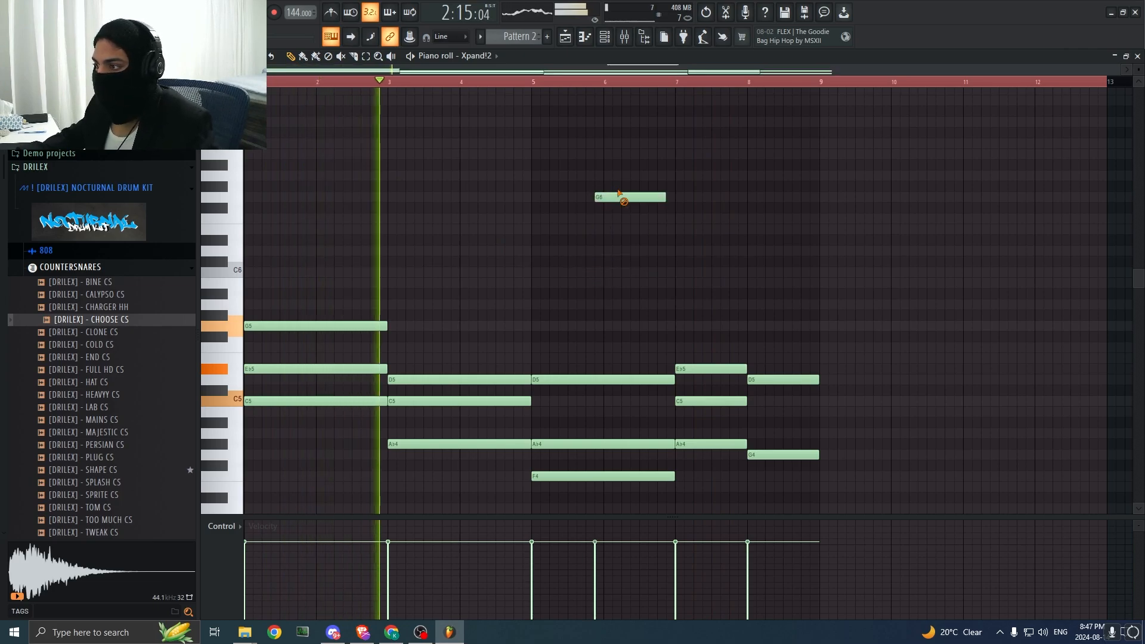
pyautogui.rightClick(620, 197)
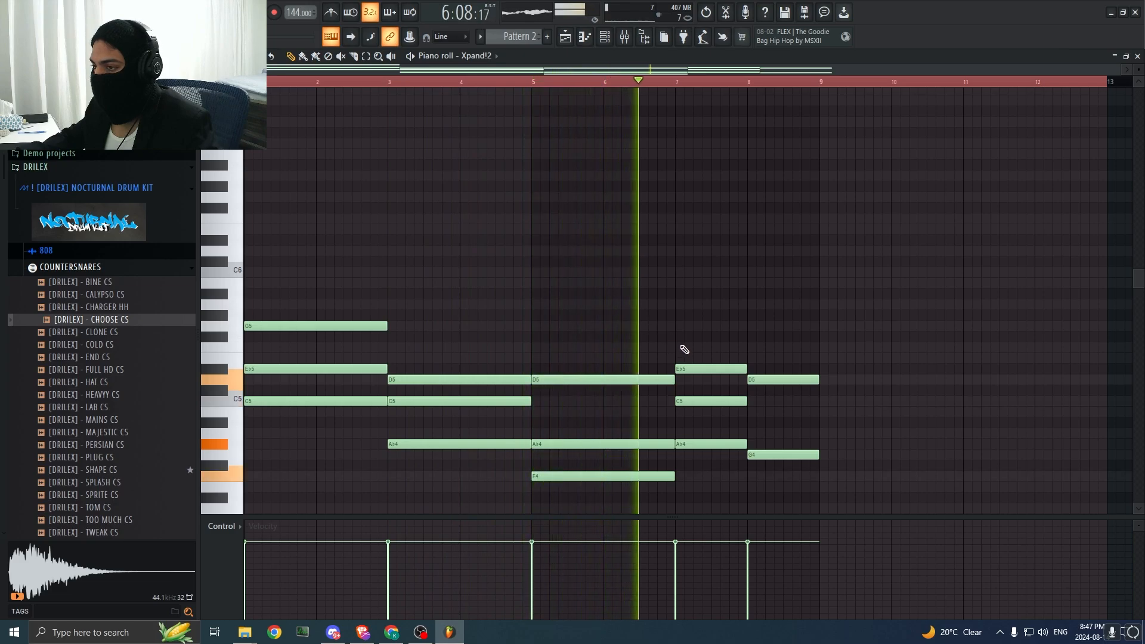
pyautogui.click(749, 411)
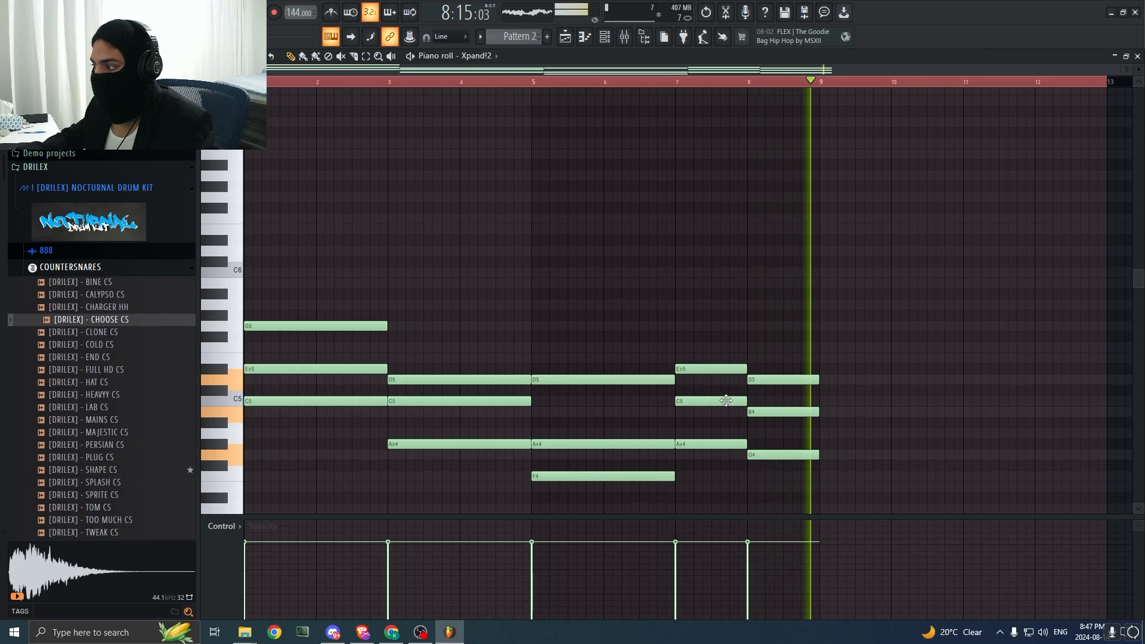
pyautogui.press('space')
# Step: Duplicate the whole eight-bar chord progression so the copy begins at bar 9
pyautogui.scroll(-3, 838, 439)
pyautogui.hotkey('ctrl', 'a')
pyautogui.hotkey('ctrl', 'b')
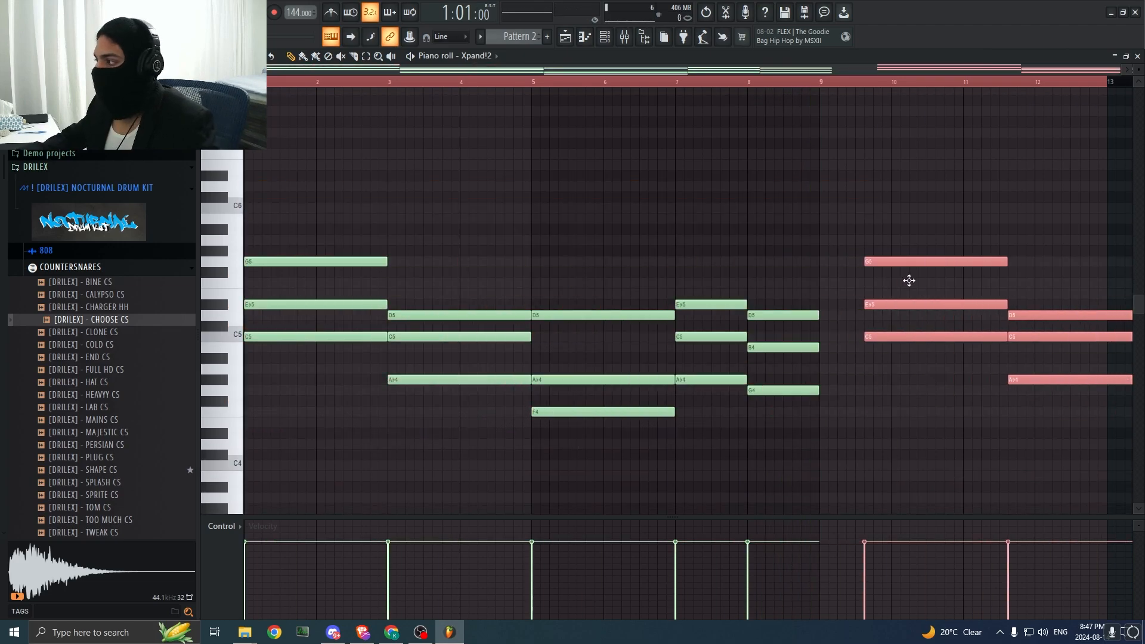
pyautogui.click(558, 162)
pyautogui.rightClick(560, 163)
pyautogui.moveTo(288, 84); pyautogui.dragTo(268, 101)
pyautogui.click(520, 174)
pyautogui.rightClick(522, 174)
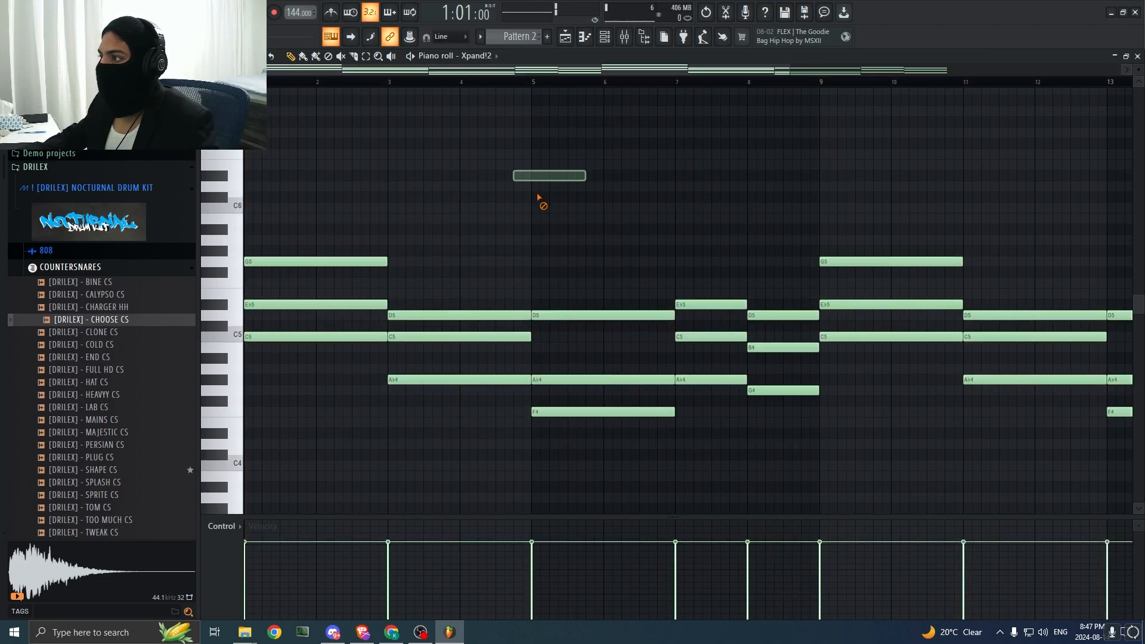
# Step: Extend the Pattern 2 clip on Track 5 to bar 21 and show all its notes in the piano roll
pyautogui.click(565, 37)
pyautogui.moveTo(762, 262); pyautogui.dragTo(1014, 266)
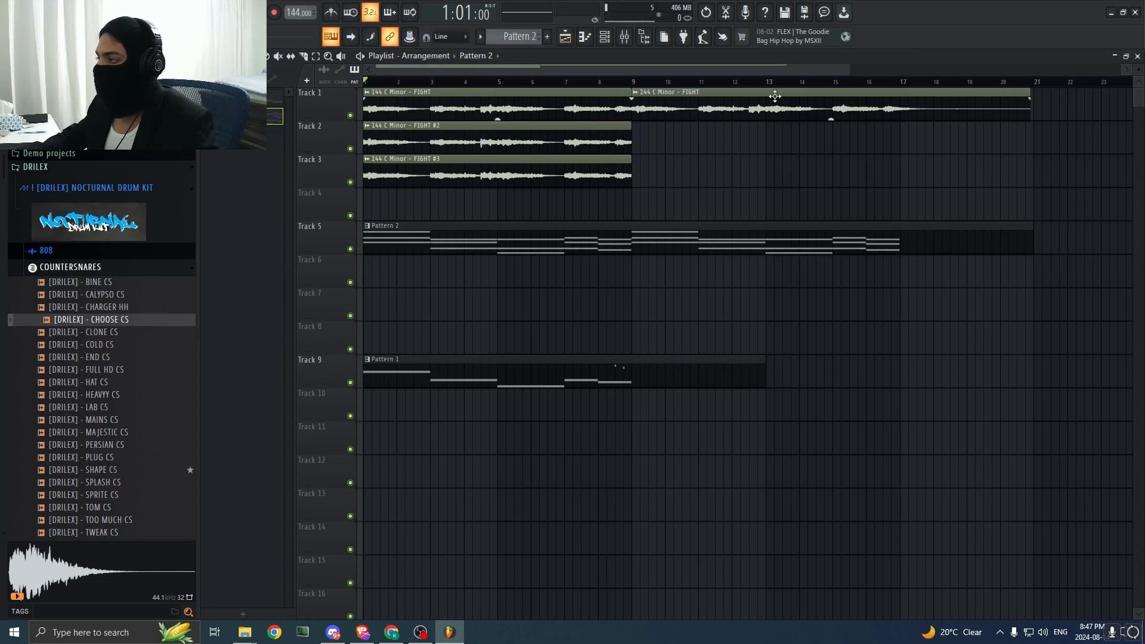
pyautogui.doubleClick(609, 245)
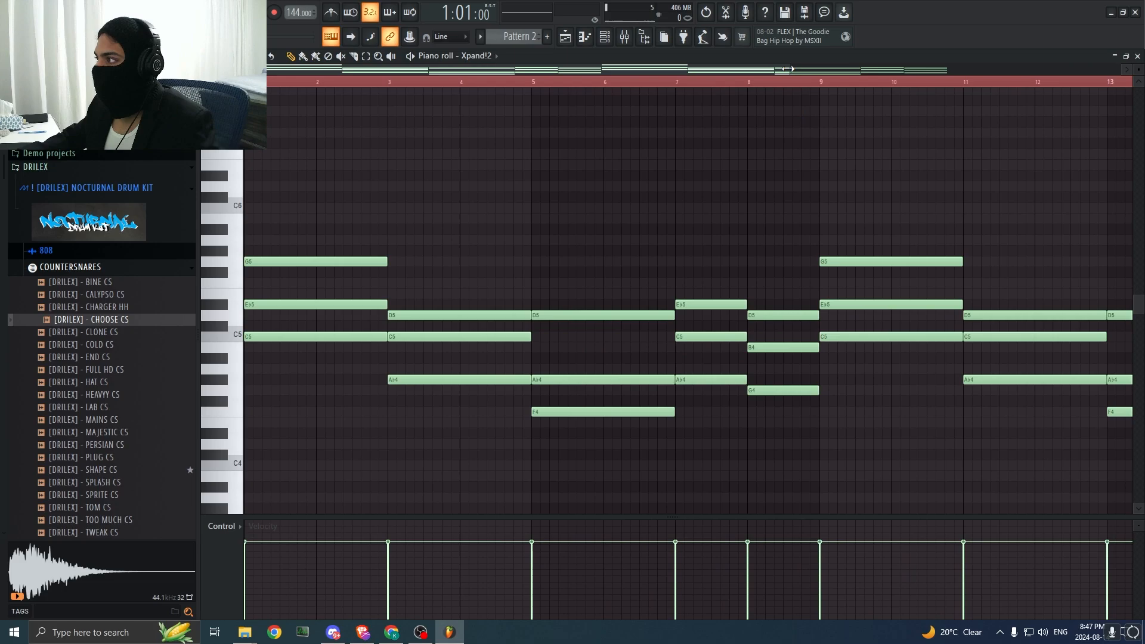
pyautogui.moveTo(787, 68); pyautogui.dragTo(605, 57)
pyautogui.click(565, 37)
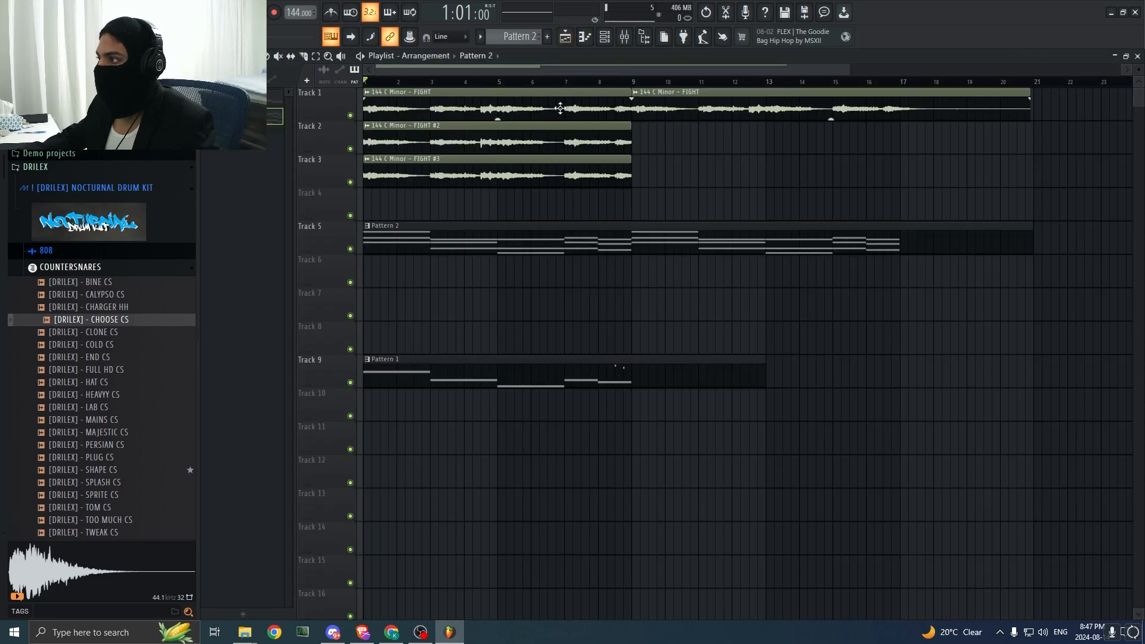
pyautogui.click(560, 39)
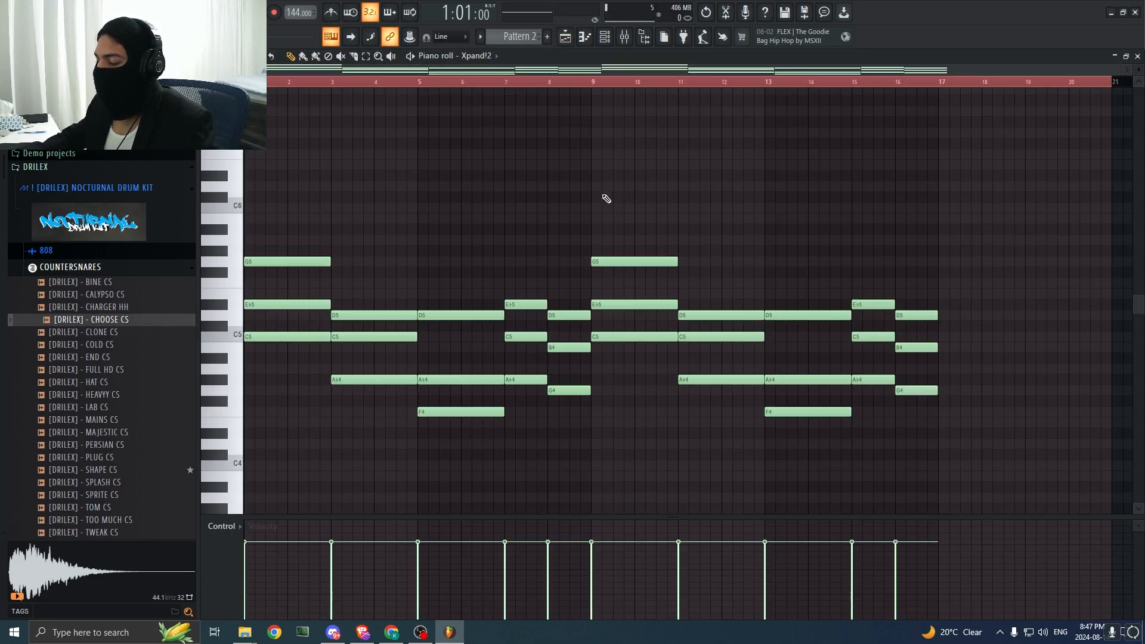
# Step: Limit the time selection to bar 17 and add top notes to the repeat: C6 at bar 9, D6 at bar 11 and a higher one at bar 13
pyautogui.hotkey('ctrl', 'a')
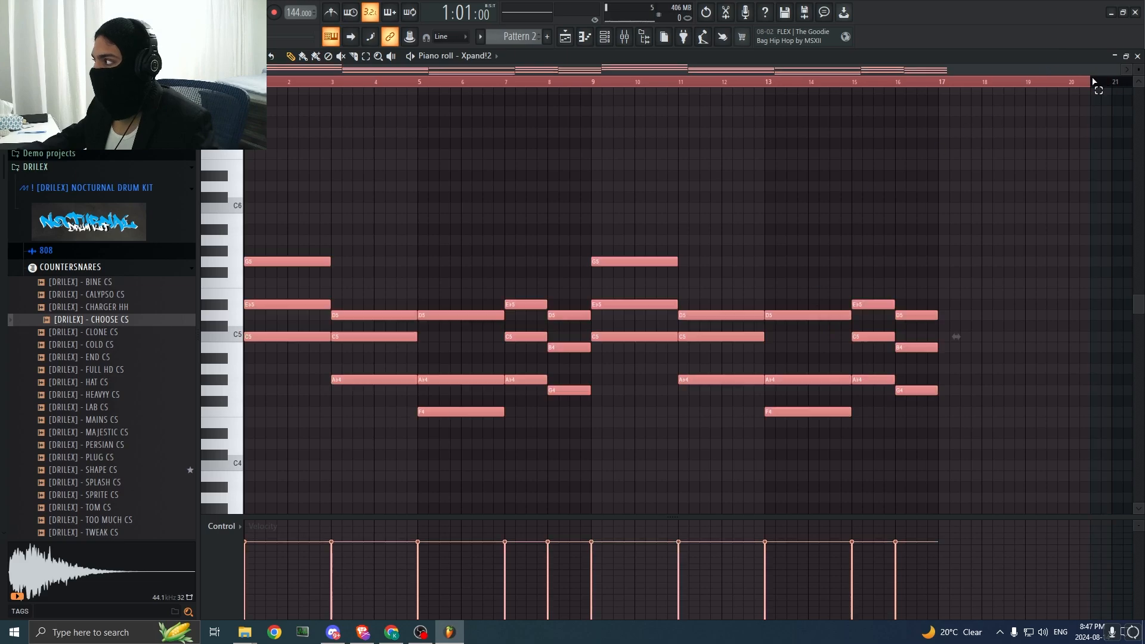
pyautogui.click(609, 195)
pyautogui.press('space')
pyautogui.moveTo(601, 207); pyautogui.dragTo(680, 209)
pyautogui.click(595, 84)
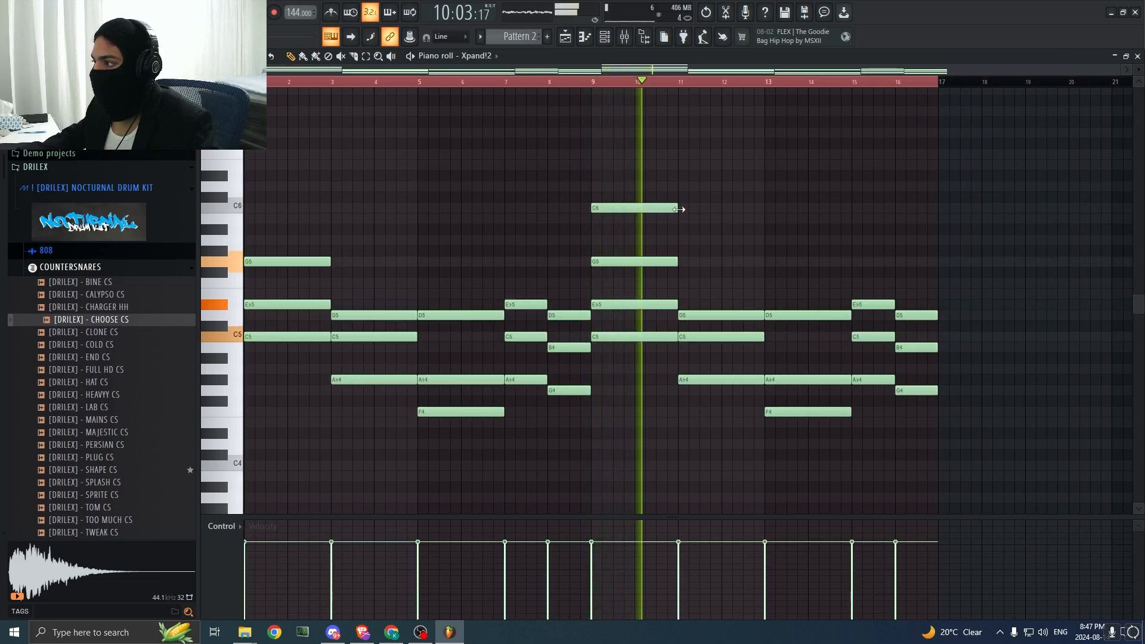
pyautogui.click(690, 186)
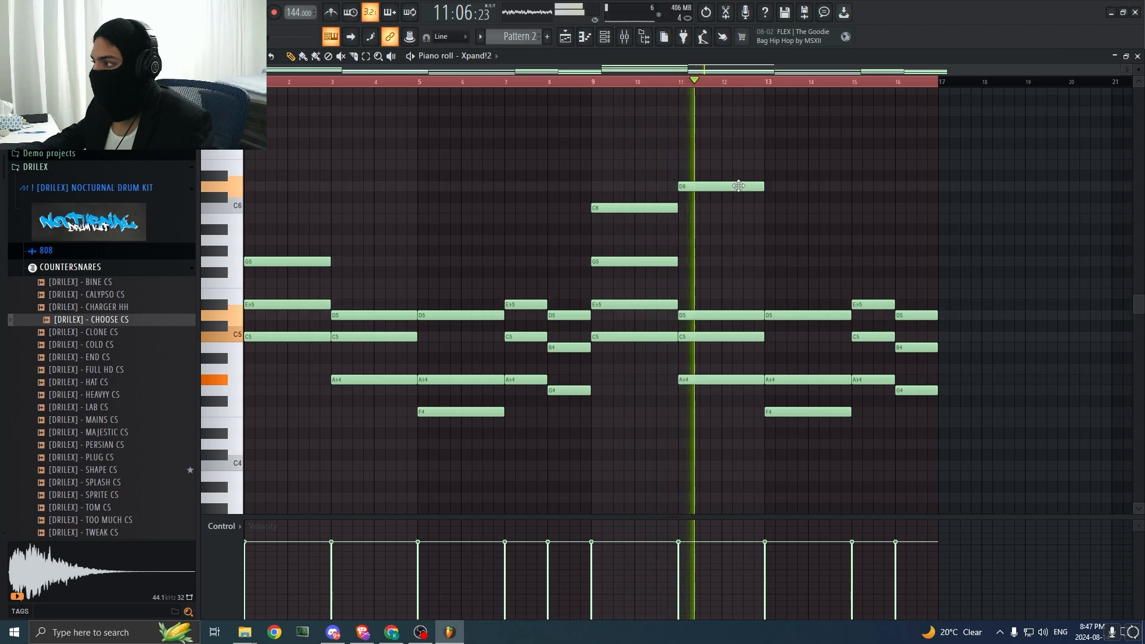
pyautogui.click(770, 175)
pyautogui.moveTo(811, 175); pyautogui.dragTo(808, 127)
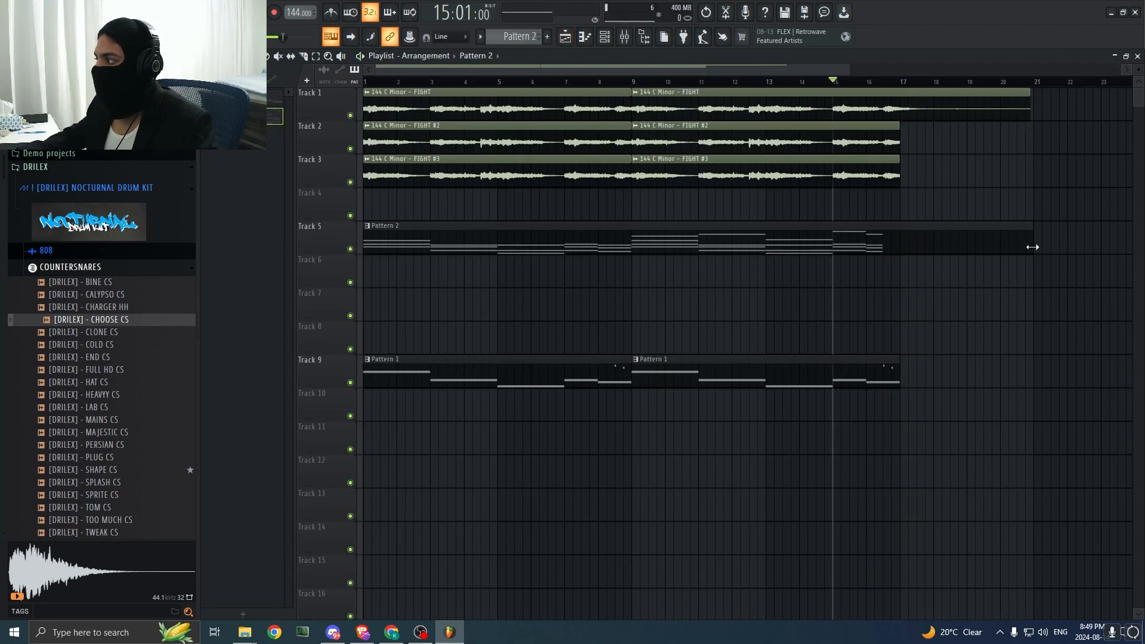
# Step: Shorten the Pattern 2 clip on Track 5 to about bar 17 and add Kontakt 7 as a new instrument channel
pyautogui.moveTo(1032, 247); pyautogui.dragTo(903, 263)
pyautogui.press('F6')
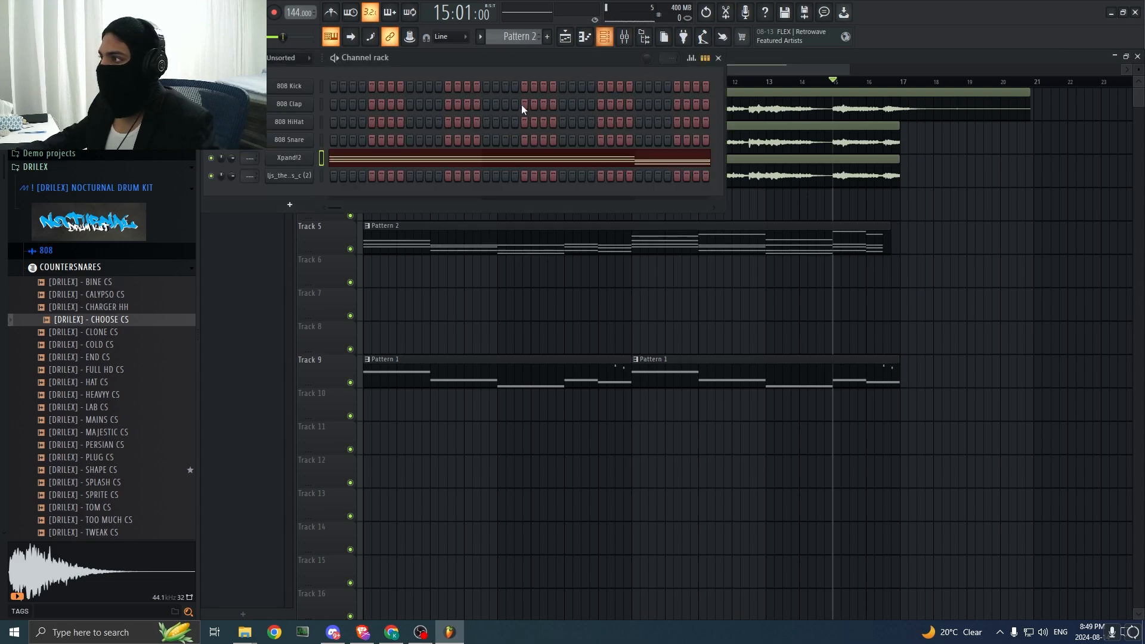
pyautogui.click(279, 201)
pyautogui.click(306, 18)
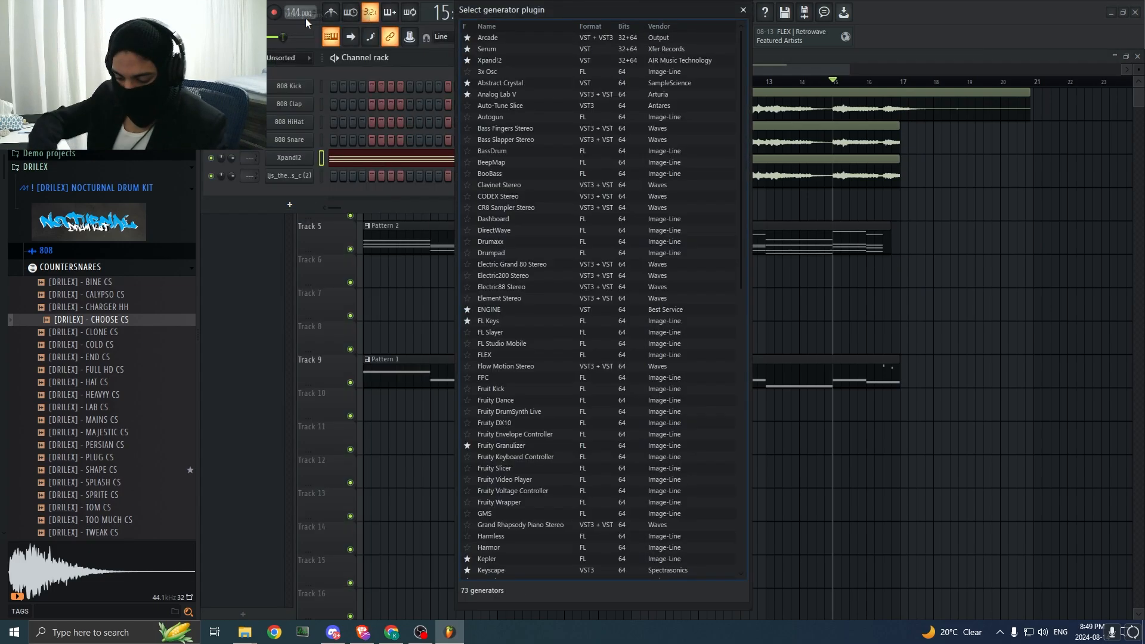
pyautogui.write('kontakt')
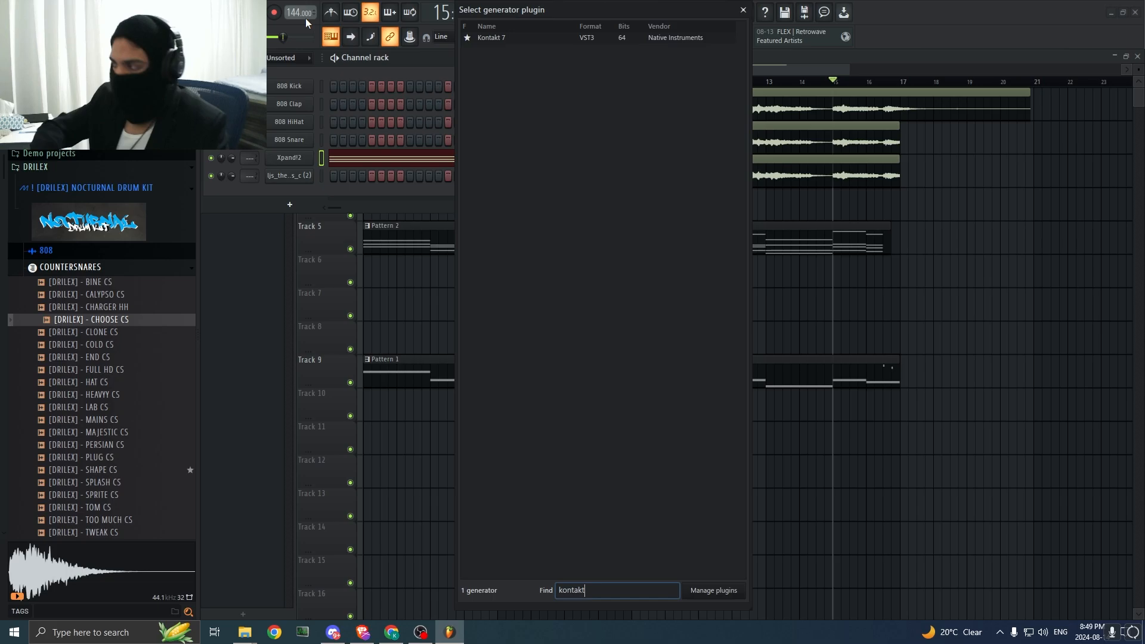
pyautogui.doubleClick(520, 38)
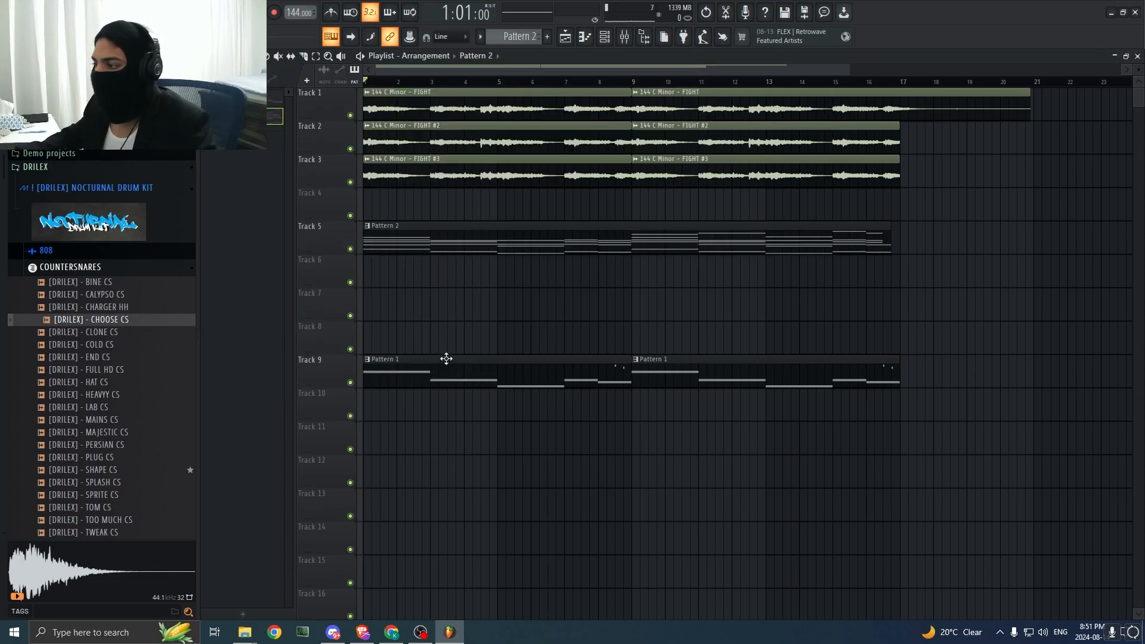
# Step: Show Kontakt 7 in the Pattern 2 piano roll and place its four-bar note at bar 1 on C6
pyautogui.doubleClick(461, 249)
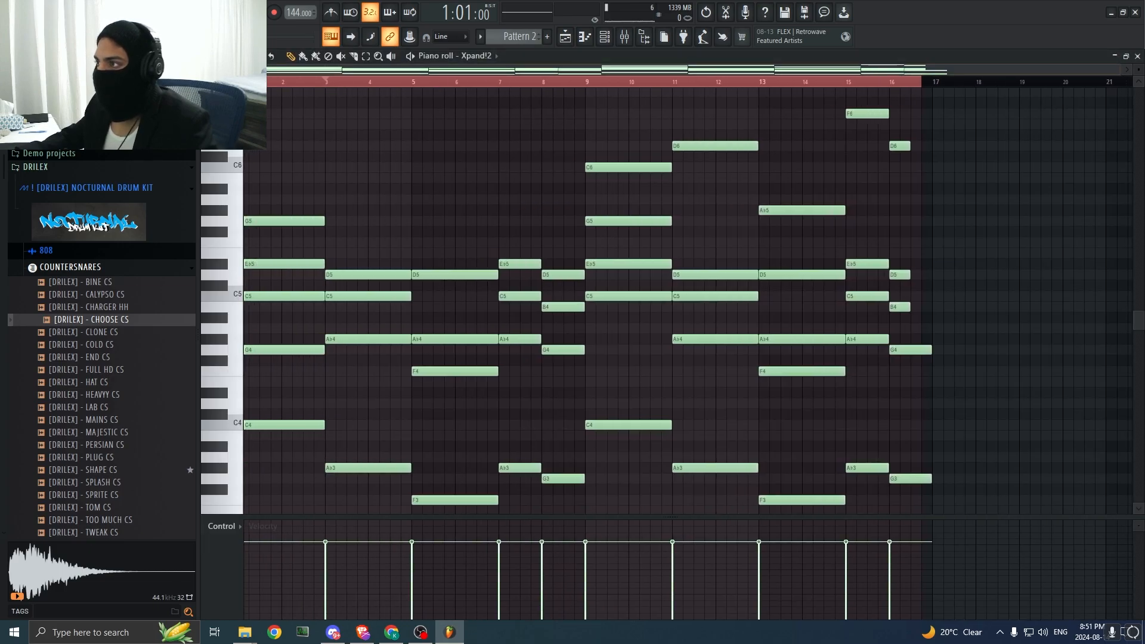
pyautogui.click(477, 55)
pyautogui.click(495, 211)
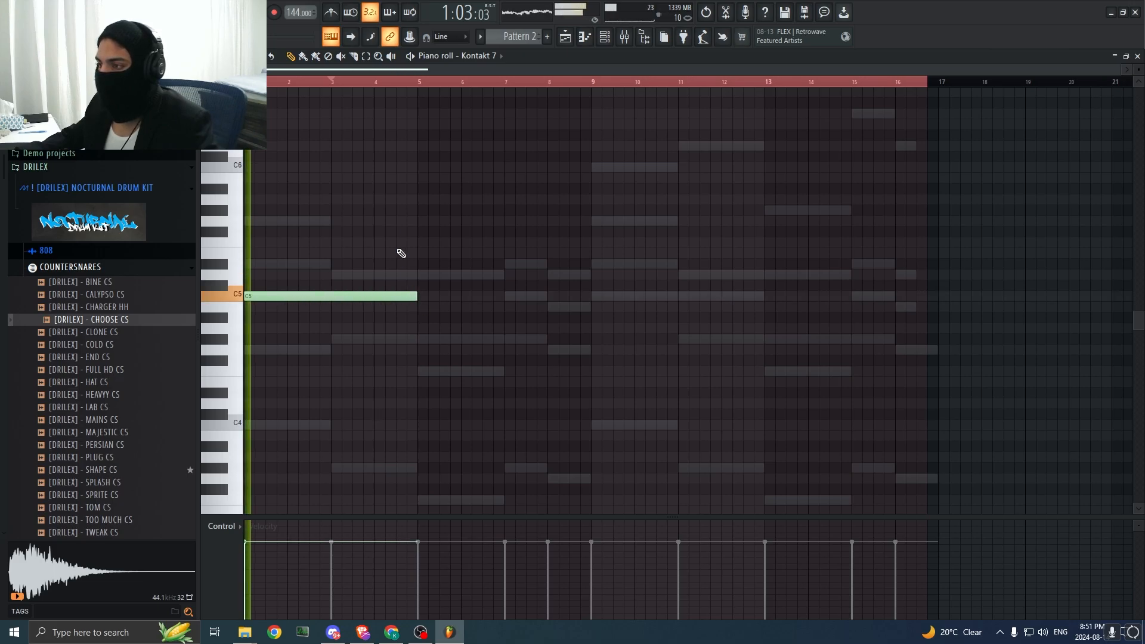
pyautogui.moveTo(327, 293); pyautogui.dragTo(253, 157)
pyautogui.press('space')
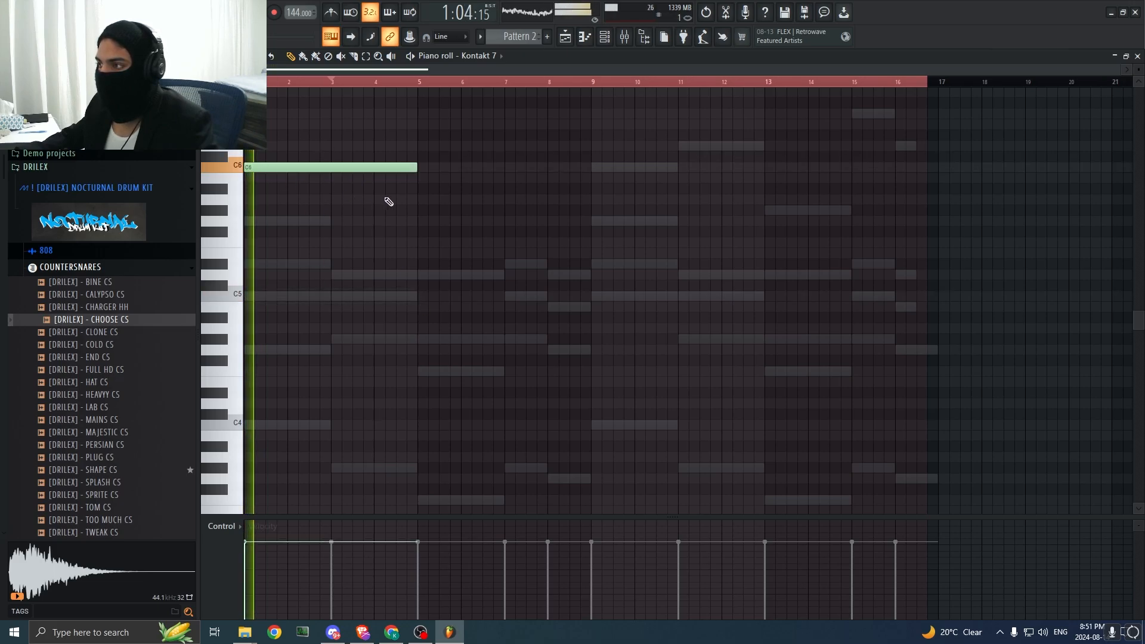
# Step: Raise the Kontakt 7 note at bar 1 to C7 and shorten it to one bar
pyautogui.scroll(2, 389, 215)
pyautogui.rightClick(389, 228)
pyautogui.scroll(3, 338, 278)
pyautogui.press('space')
pyautogui.moveTo(258, 202); pyautogui.dragTo(214, 203)
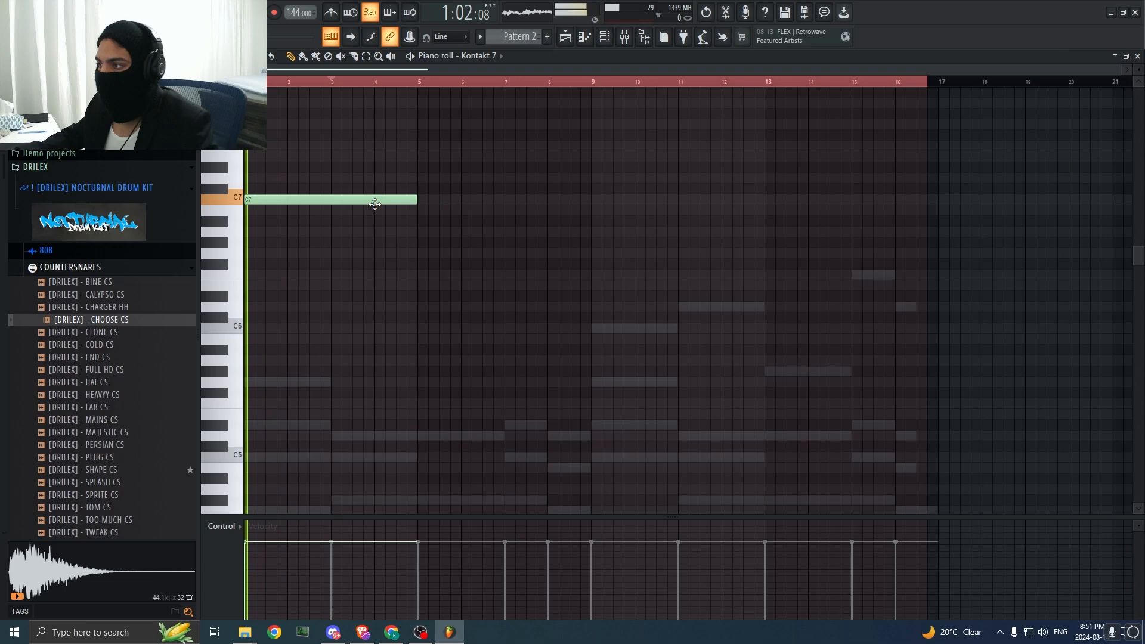
pyautogui.moveTo(416, 200); pyautogui.dragTo(287, 201)
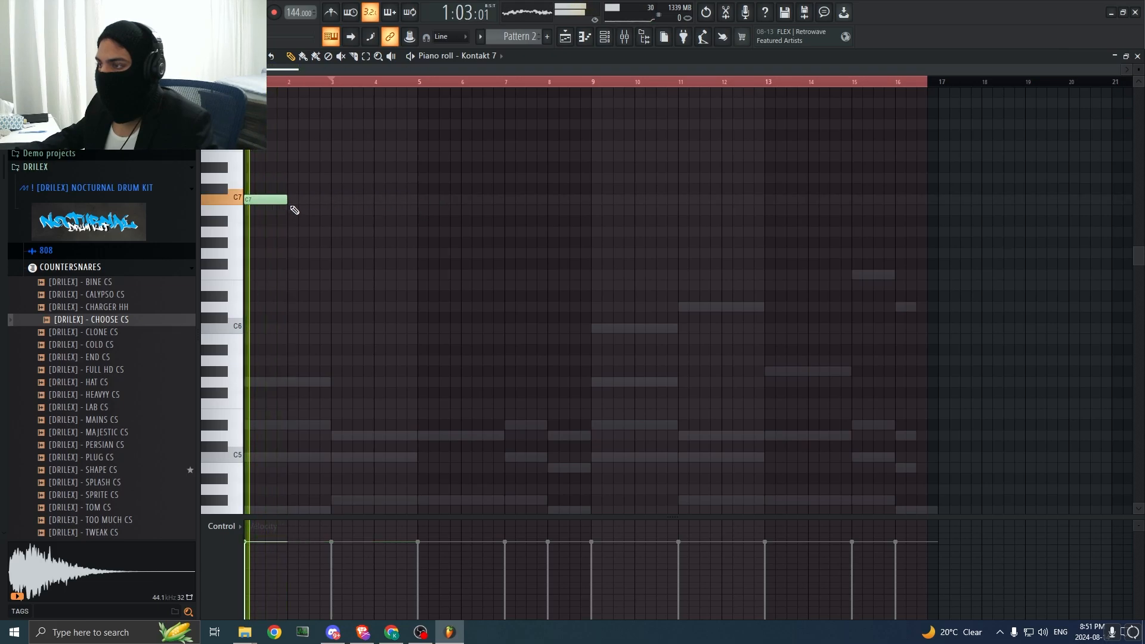
# Step: Add a one-bar A#6 note at bar 3 of the Kontakt 7 part and play the pattern from the start
pyautogui.click(345, 232)
pyautogui.rightClick(367, 232)
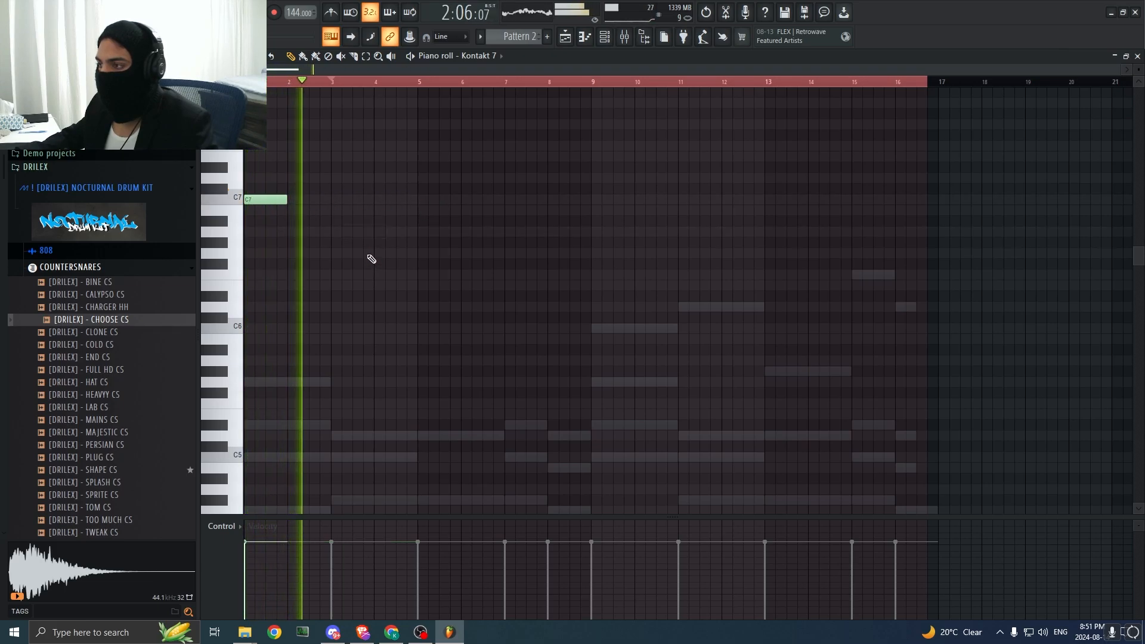
pyautogui.click(349, 242)
pyautogui.press('space')
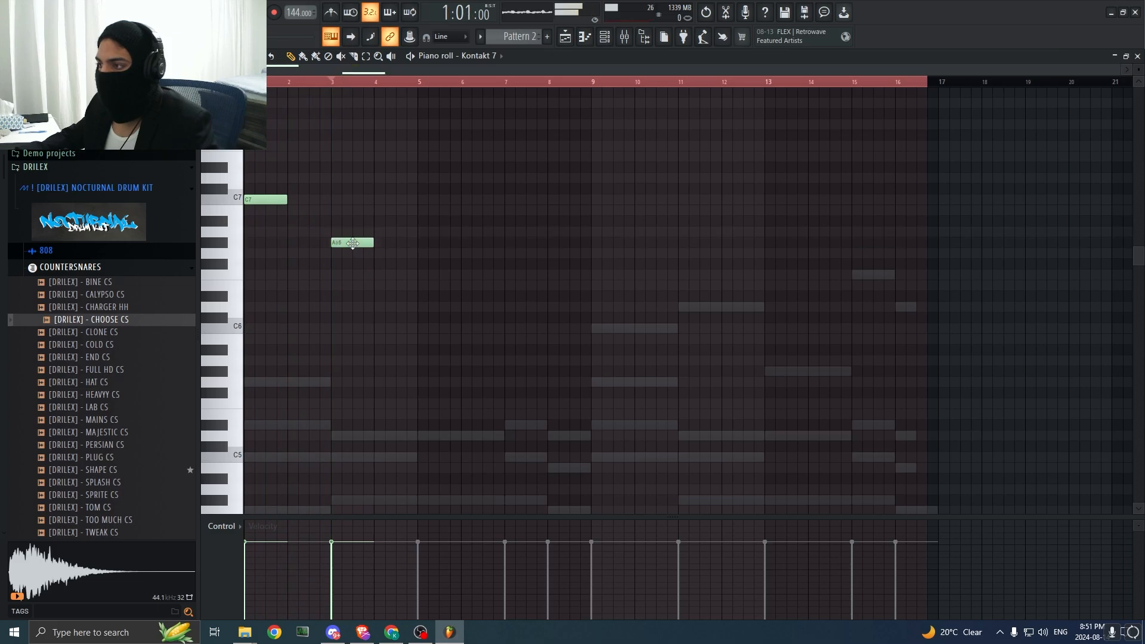
pyautogui.press('space')
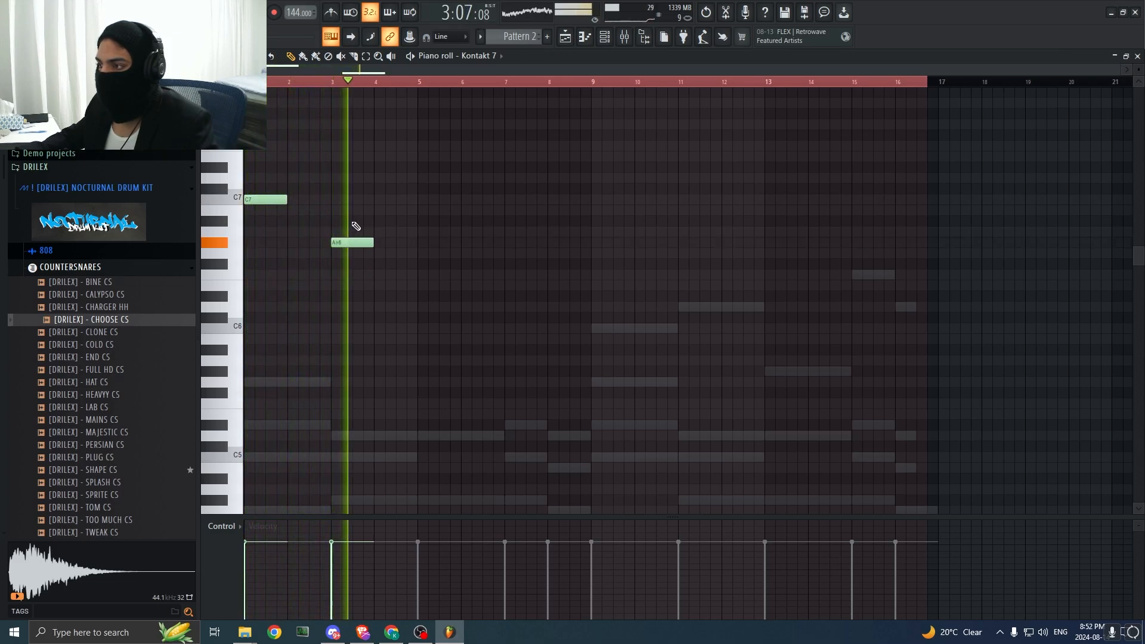
# Step: Add one-bar Kontakt 7 notes during playback: F6 at bar 5, A#6 at bar 7 and G6 at bar 8
pyautogui.click(426, 276)
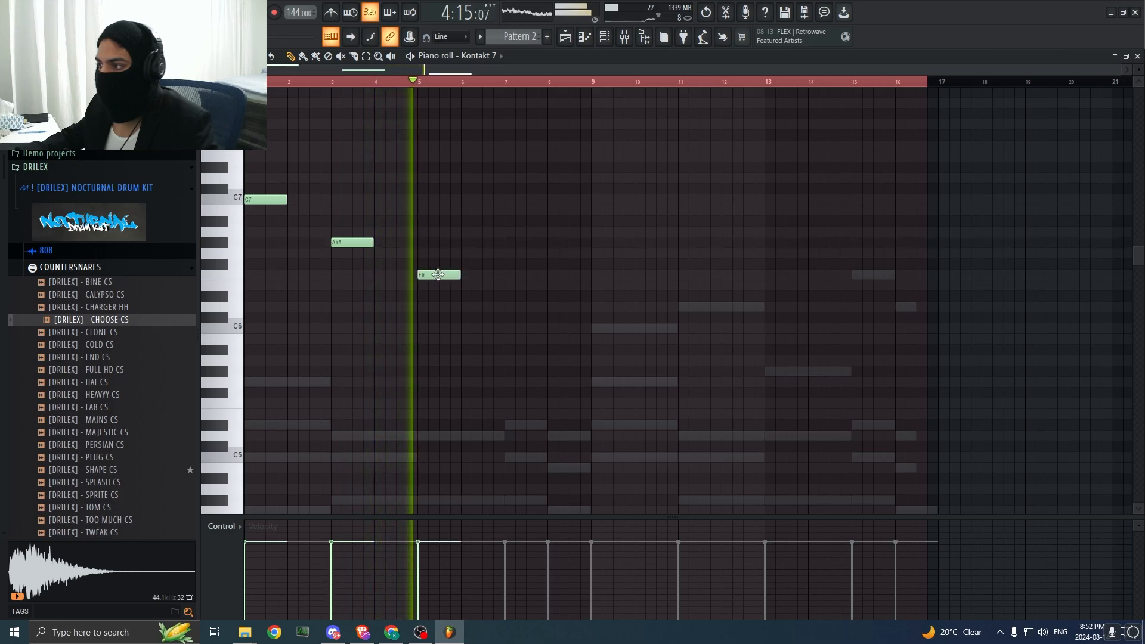
pyautogui.click(511, 256)
pyautogui.moveTo(529, 253)
pyautogui.mouseDown()
pyautogui.moveTo(534, 241)
pyautogui.moveTo(525, 248)
pyautogui.moveTo(547, 249)
pyautogui.mouseUp()
pyautogui.click(554, 253)
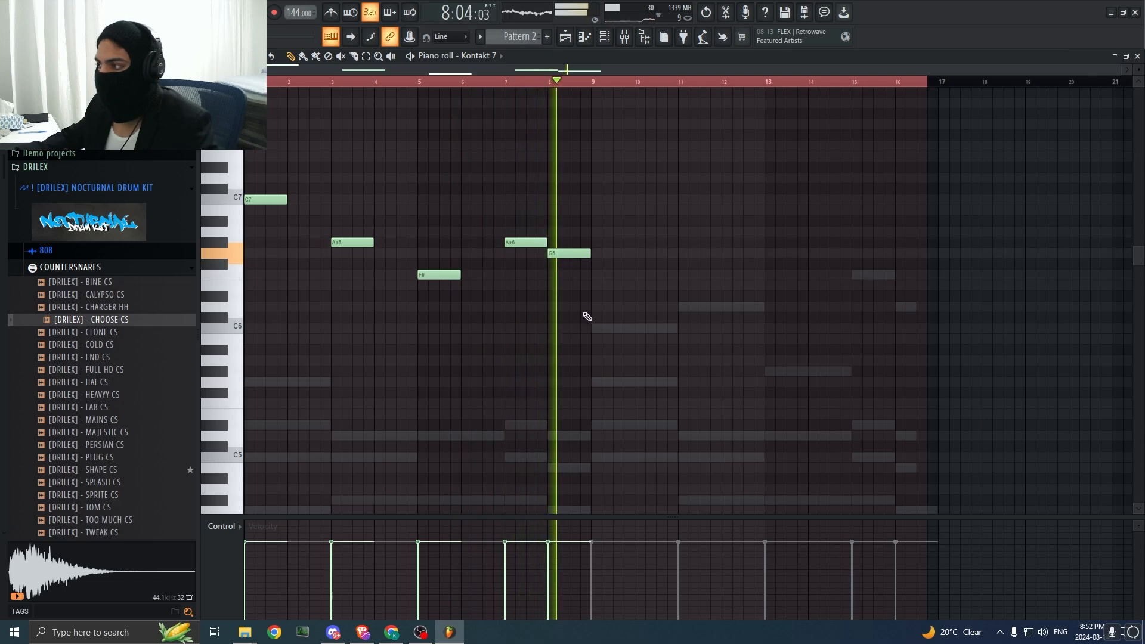
pyautogui.keyDown('ctrl'); pyautogui.moveTo(588, 316); pyautogui.dragTo(633, 208); pyautogui.keyUp('ctrl')
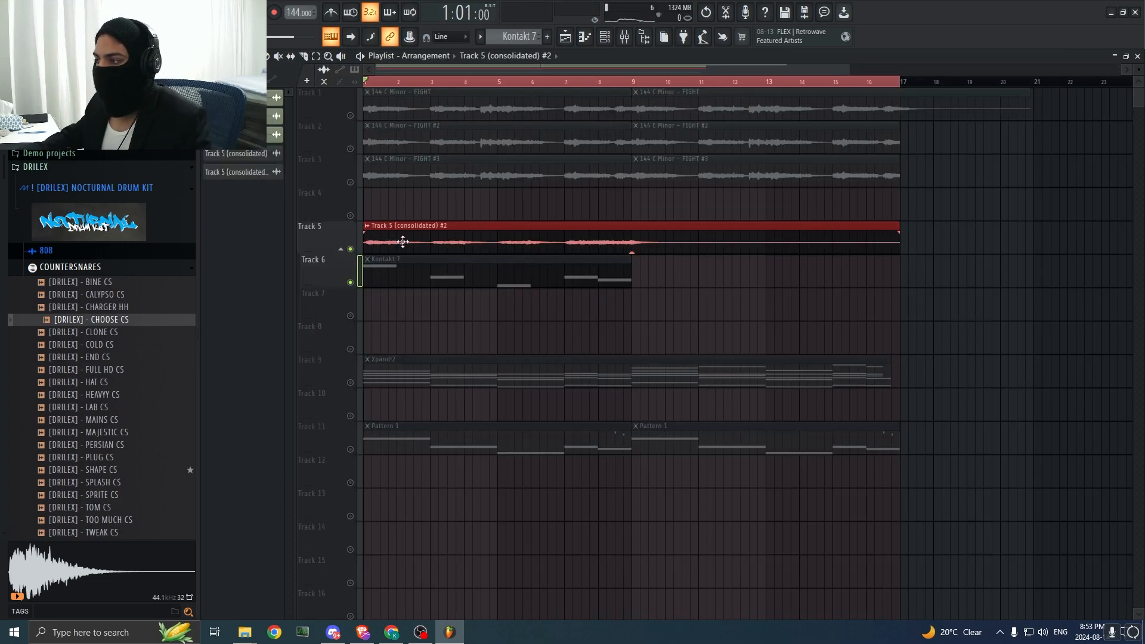
# Step: Remove the Kontakt 7 pattern clip from Track 6 and keep the consolidated audio on Track 5 soloed
pyautogui.rightClick(396, 278)
pyautogui.doubleClick(403, 235)
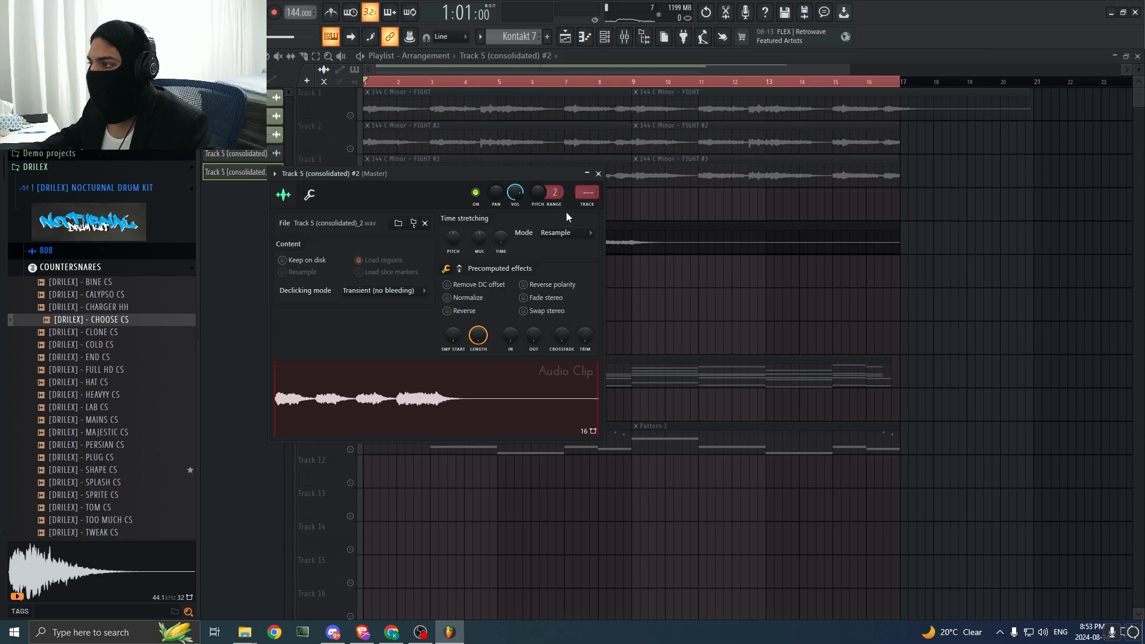
pyautogui.click(597, 173)
pyautogui.rightClick(350, 119)
pyautogui.rightClick(349, 222)
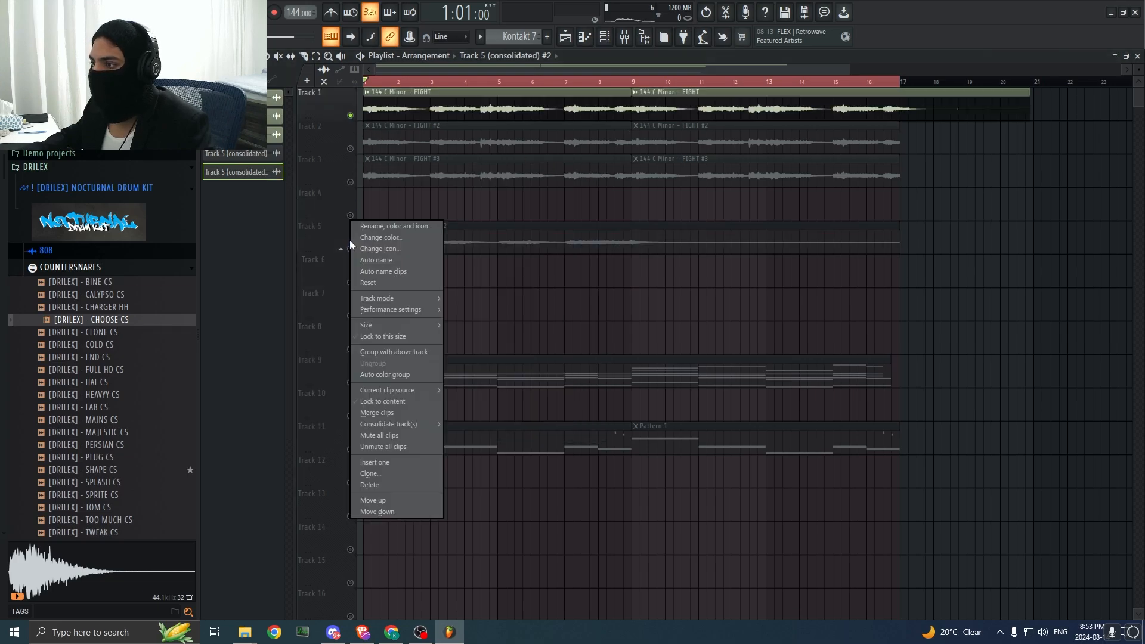
pyautogui.click(347, 245)
pyautogui.rightClick(350, 249)
pyautogui.click(346, 253)
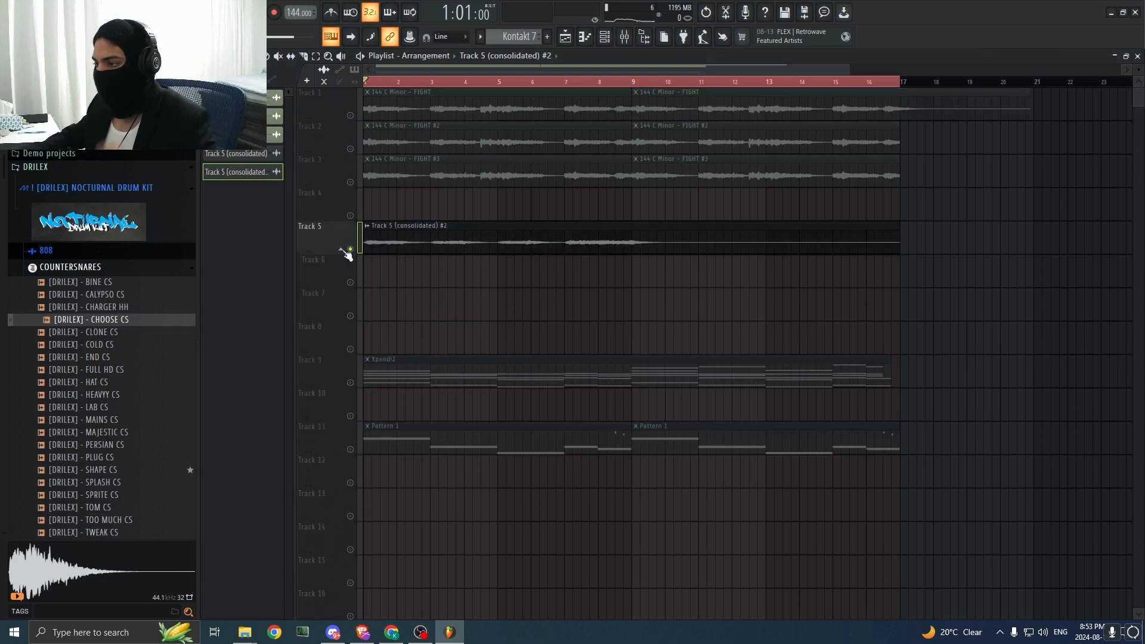
# Step: Route the consolidated Track 5 clip to mixer Insert 3 and load Fruity Parametric EQ 2 in slot 3
pyautogui.doubleClick(390, 233)
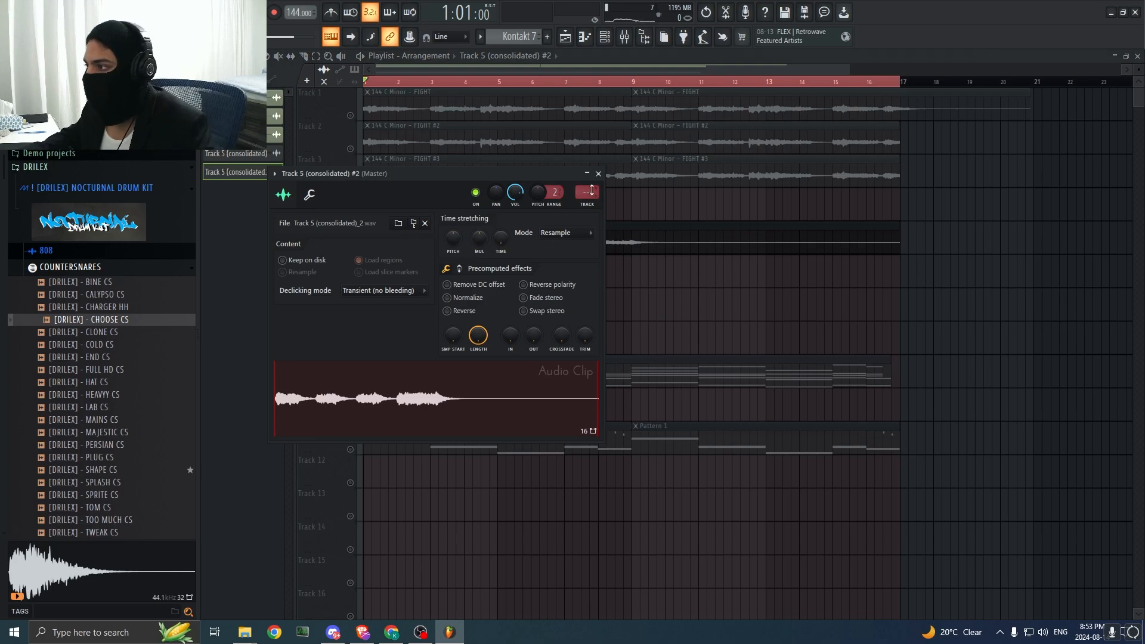
pyautogui.click(625, 40)
pyautogui.rightClick(328, 225)
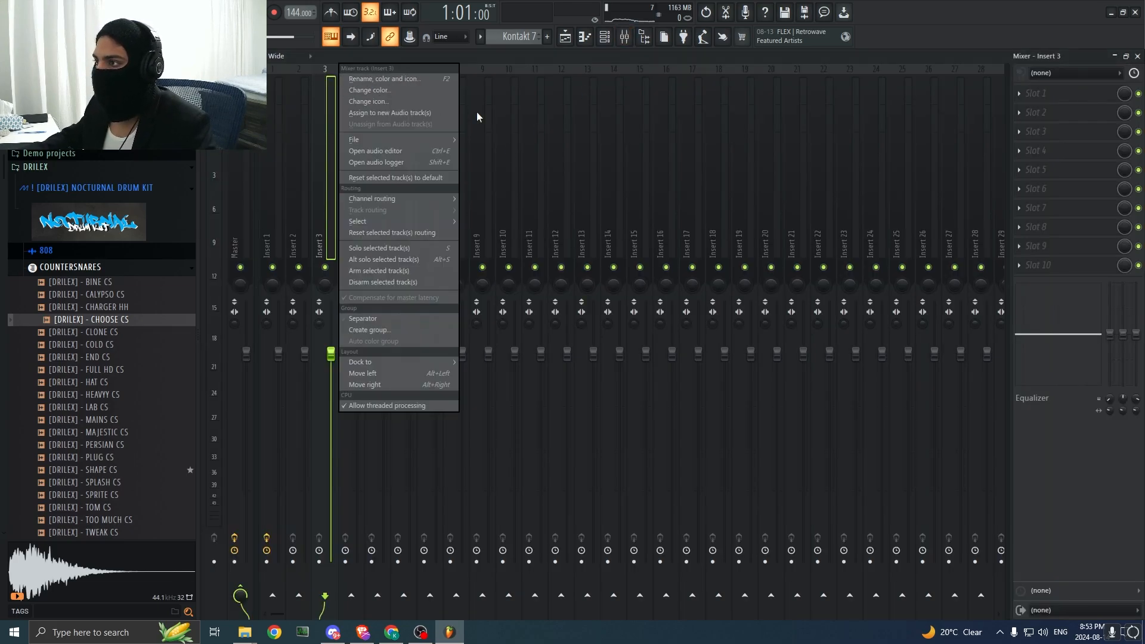
pyautogui.click(1018, 132)
pyautogui.moveTo(1023, 146)
pyautogui.click(665, 63)
# Step: Roll off the low frequencies with band 1 of the slot 3 equalizer while the audio plays
pyautogui.press('space')
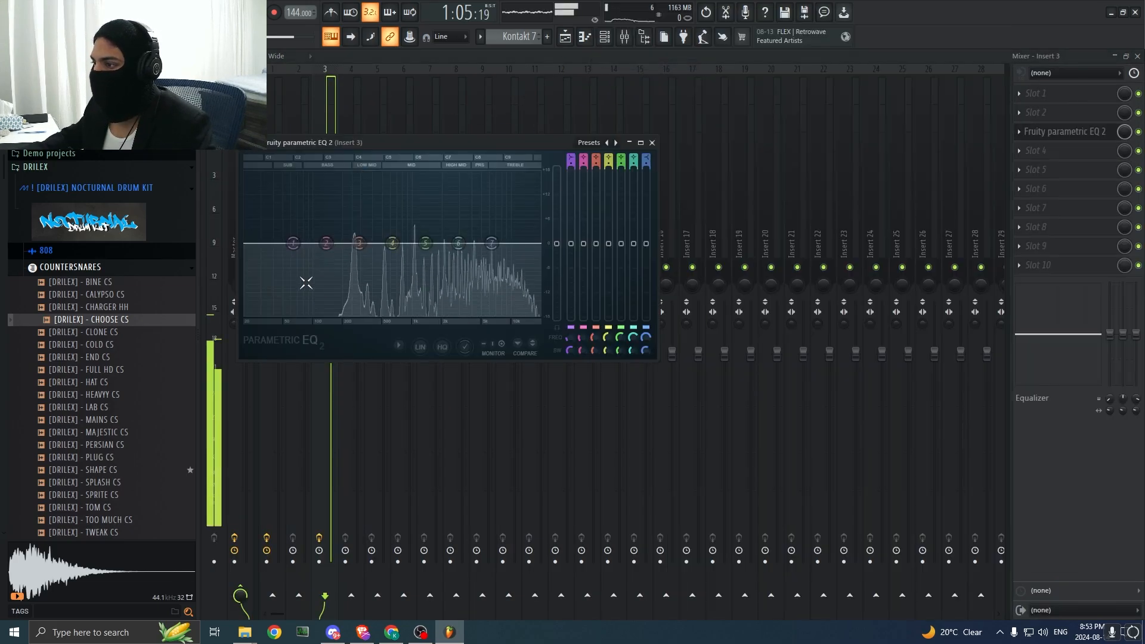
pyautogui.moveTo(302, 255); pyautogui.dragTo(350, 307)
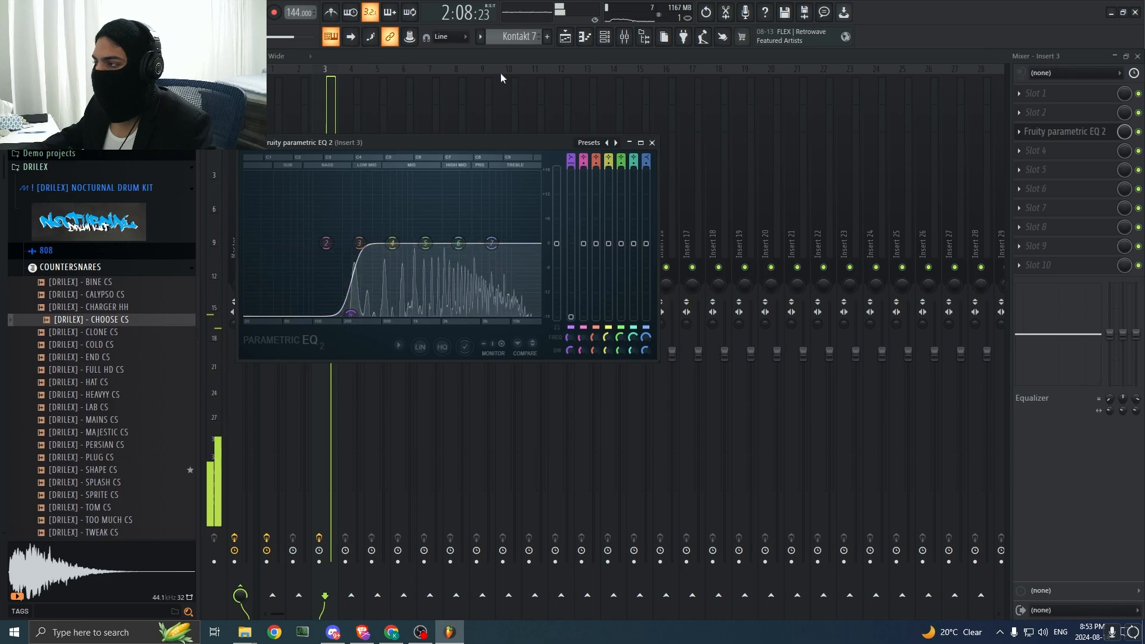
pyautogui.moveTo(326, 243); pyautogui.dragTo(315, 260)
pyautogui.press('space')
# Step: Add a second Fruity Parametric EQ 2 in slot 5 with band 1 set to Steep 6 and pulled fully down
pyautogui.click(1067, 172)
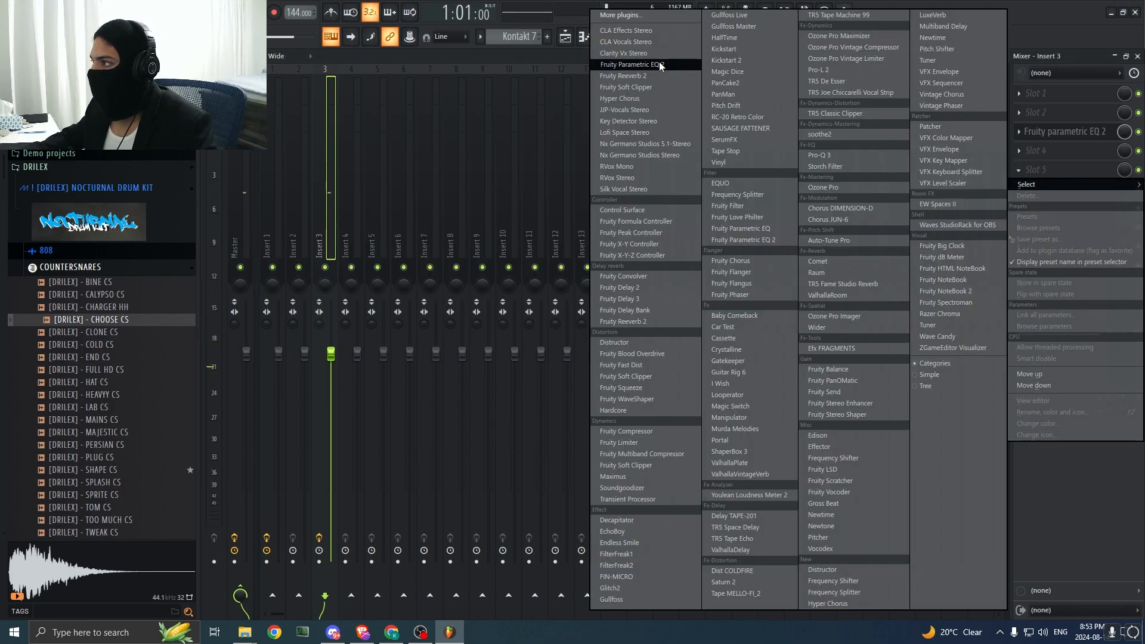
pyautogui.click(661, 65)
pyautogui.rightClick(324, 274)
pyautogui.moveTo(343, 320)
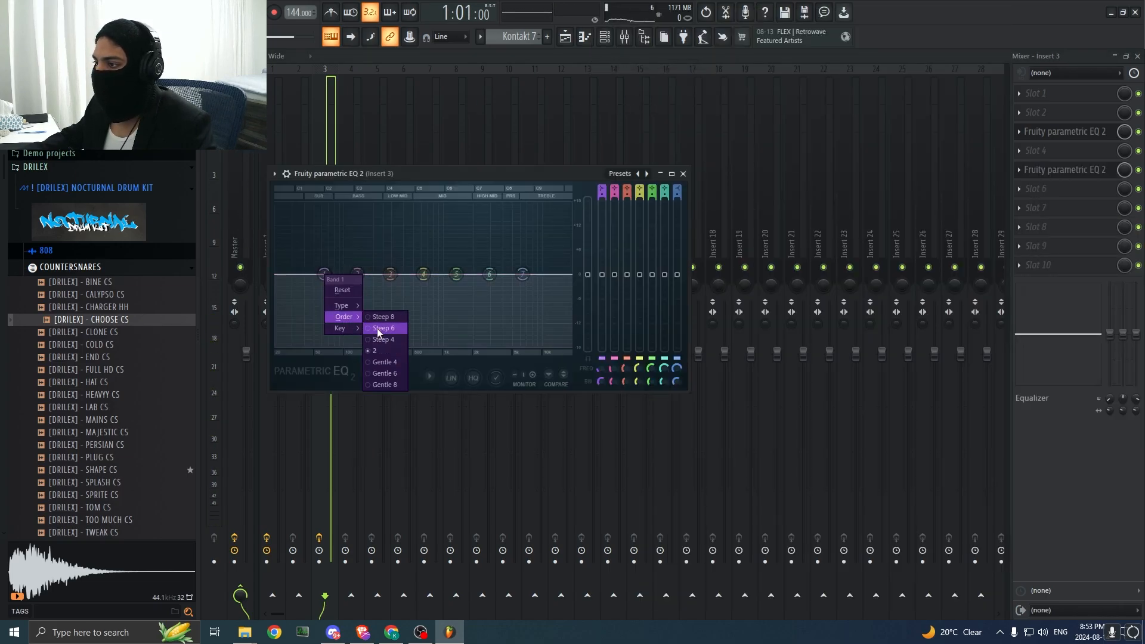
pyautogui.click(377, 329)
pyautogui.moveTo(323, 274); pyautogui.dragTo(358, 346)
pyautogui.click(683, 173)
# Step: Listen to the equalized Track 5 audio soloed in the playlist
pyautogui.click(565, 37)
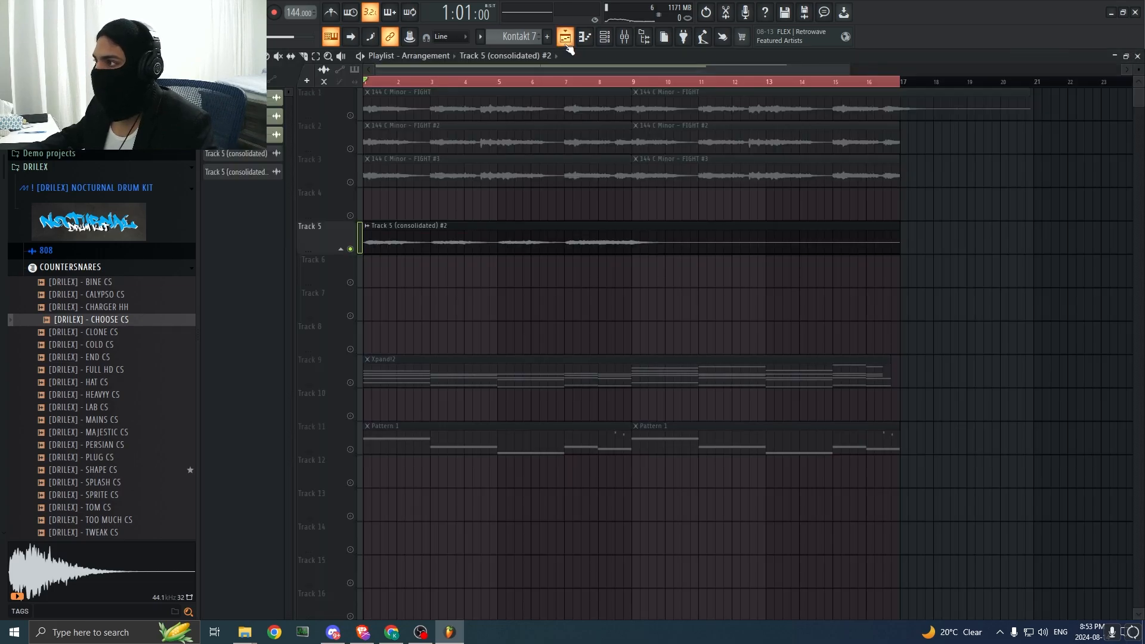
pyautogui.rightClick(355, 249)
pyautogui.rightClick(355, 250)
pyautogui.press('space')
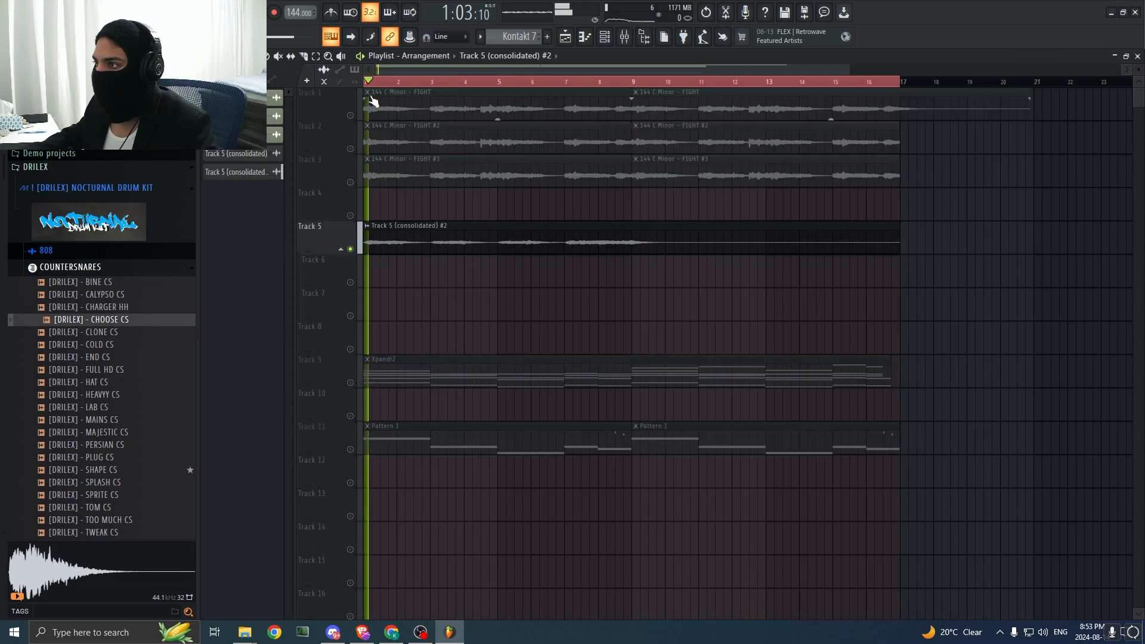
pyautogui.press('space')
pyautogui.click(625, 37)
pyautogui.click(625, 37)
pyautogui.press('space')
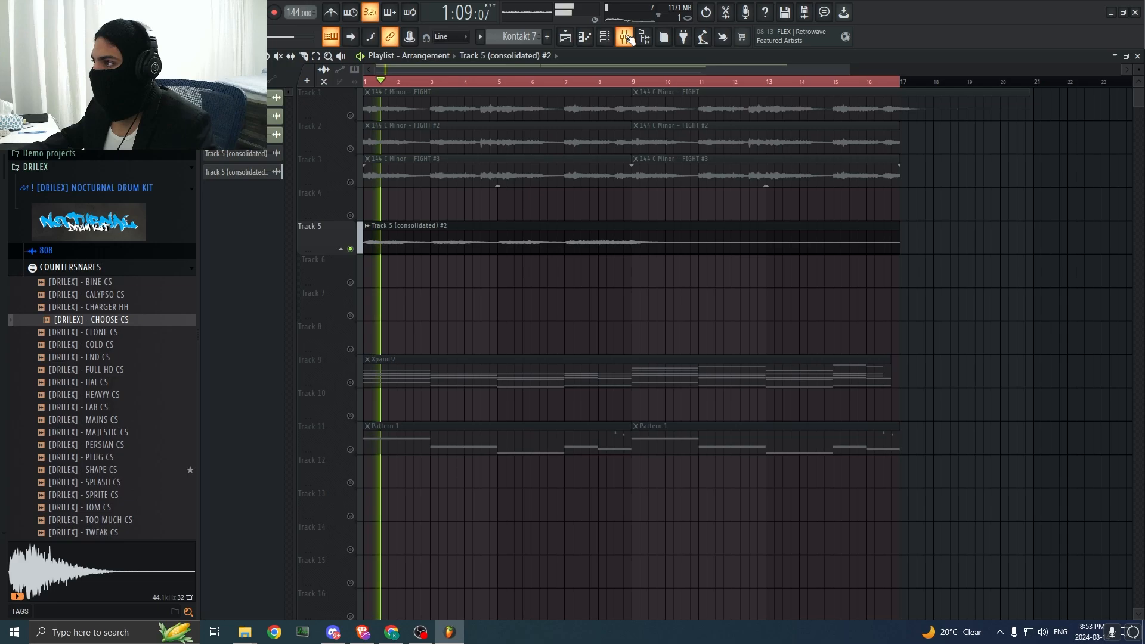
# Step: Add the Raum reverb to slot 7 of mixer Insert 3
pyautogui.click(625, 37)
pyautogui.click(1050, 93)
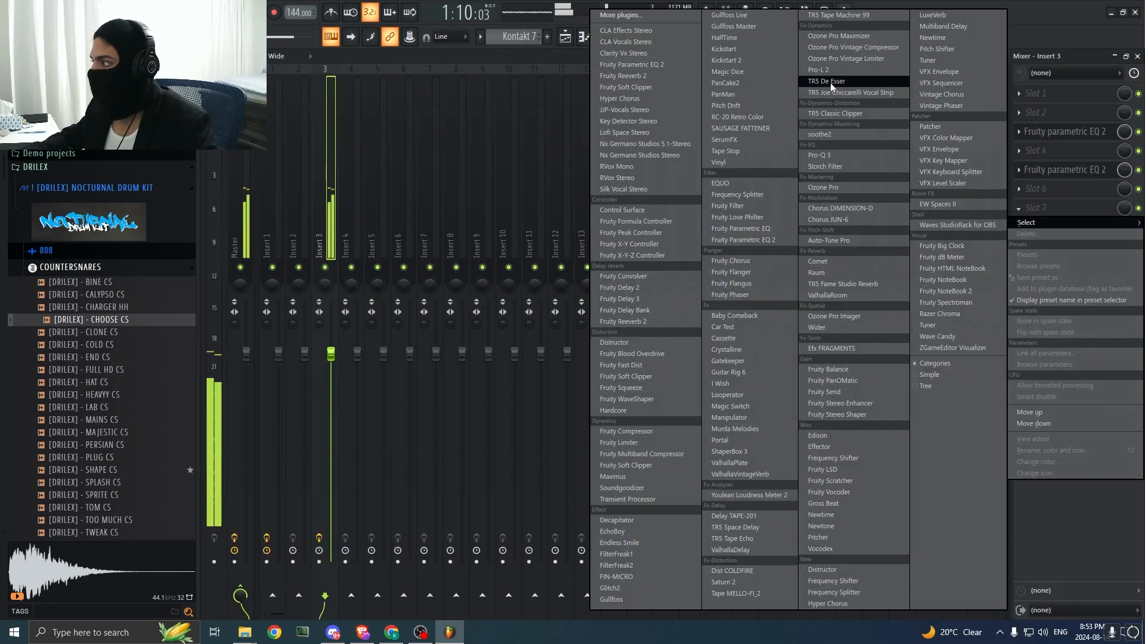
pyautogui.click(830, 82)
pyautogui.write('raum')
pyautogui.doubleClick(553, 39)
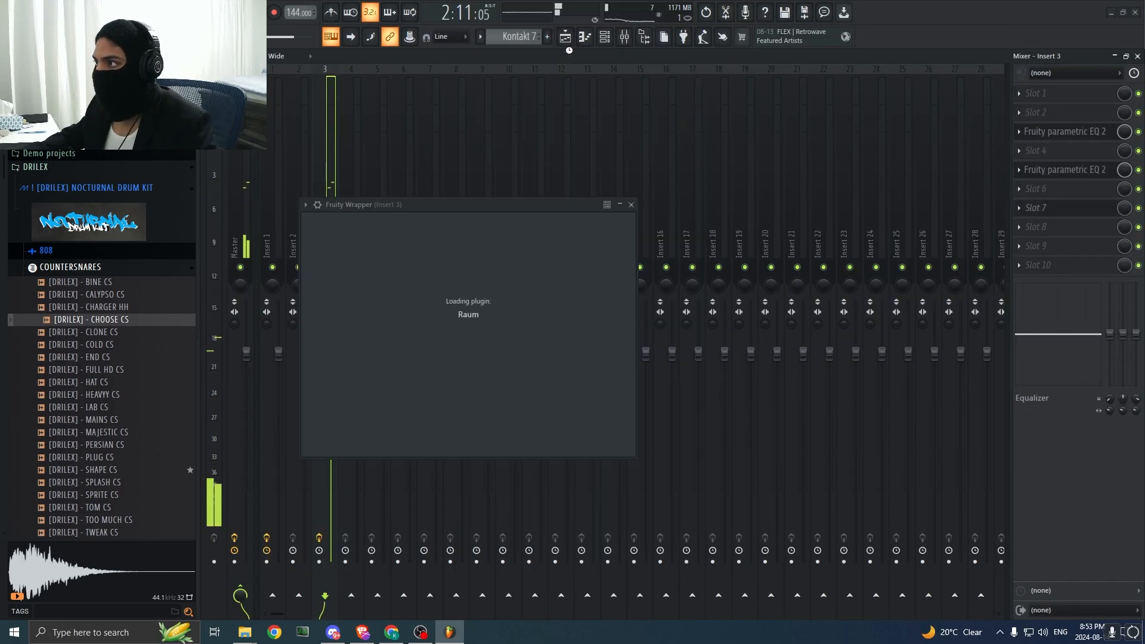
# Step: Add Ozone Pro Imager in slot 10 of Insert 3 and adjust its Band 1 stereo width during playback, trying 100 and lower
pyautogui.click(1057, 449)
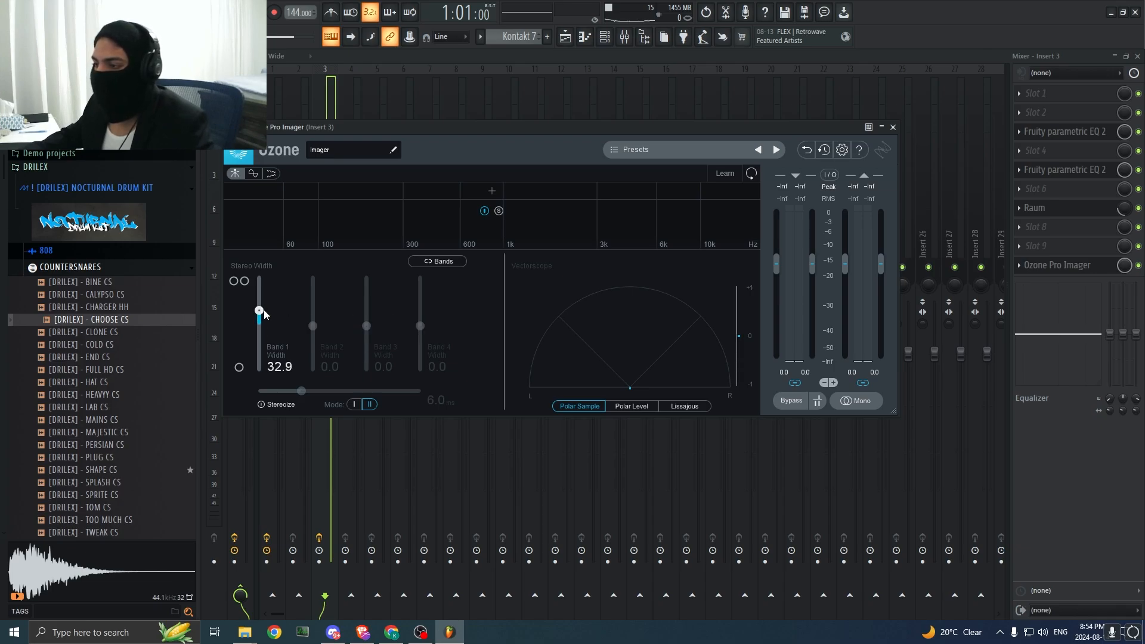
pyautogui.press('space')
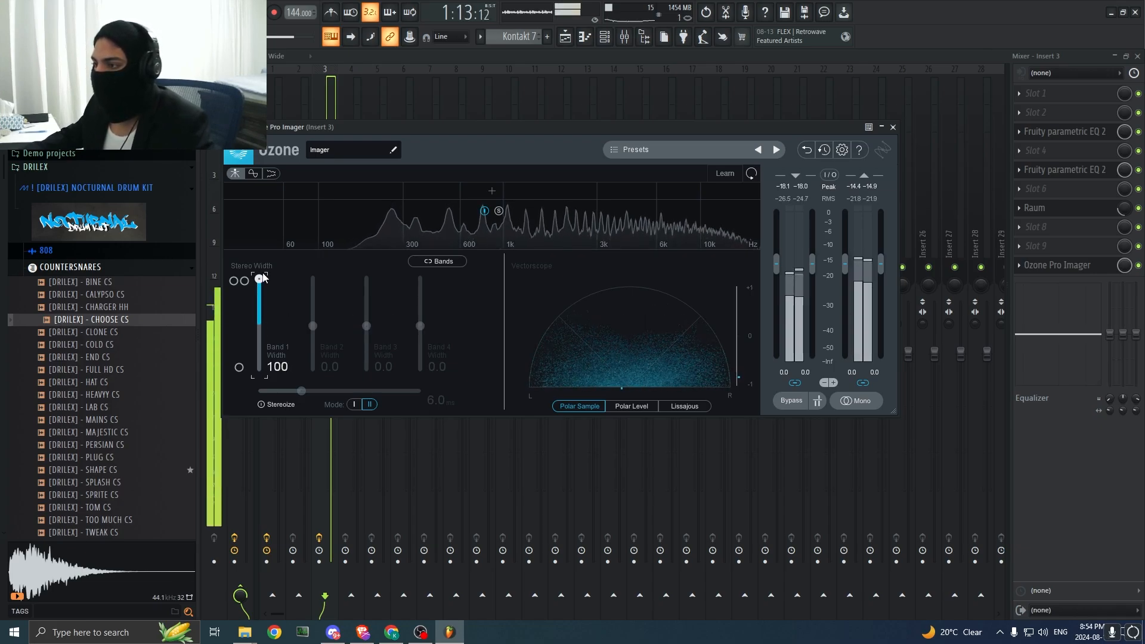
pyautogui.moveTo(262, 277); pyautogui.dragTo(278, 313)
pyautogui.click(968, 418)
pyautogui.press('space')
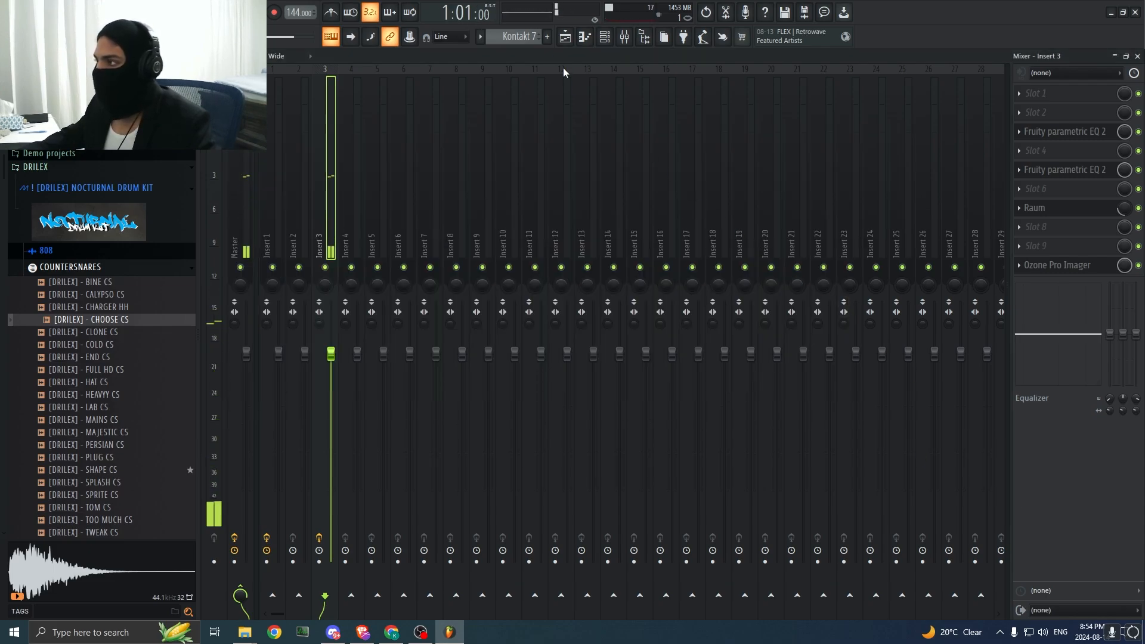
# Step: Solo the Xpand!2 chords on Track 9 in the playlist and listen to them
pyautogui.click(565, 37)
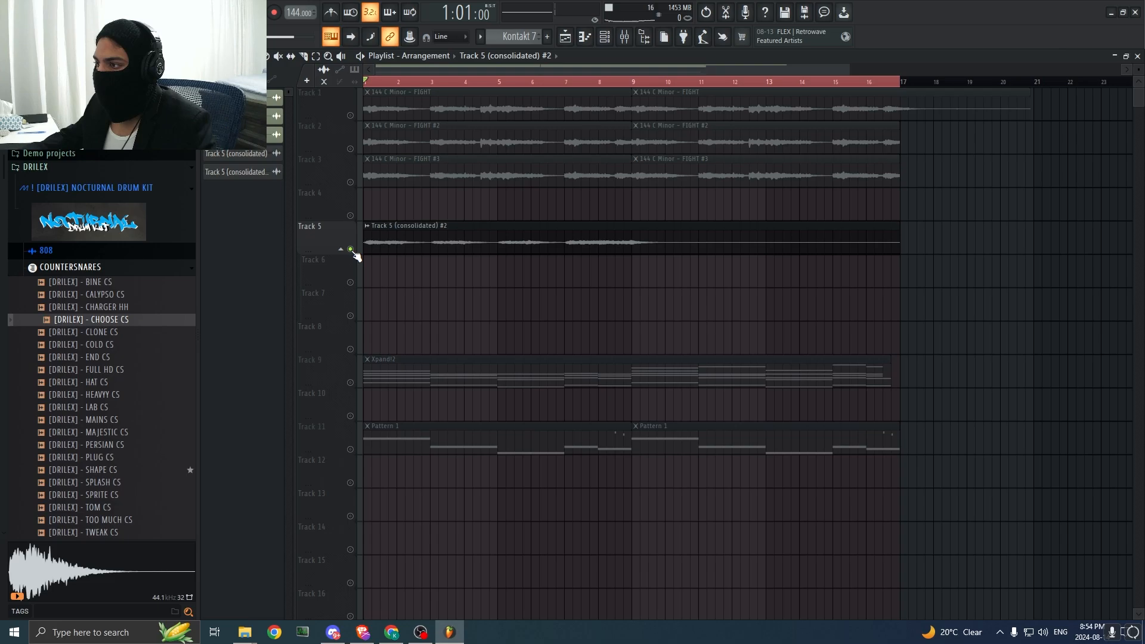
pyautogui.press('space')
# Step: Put Fruity Parametric EQ 2 in slot 4 of the Strings mixer track, with band 1 set to Steep 6 and pulled fully down
pyautogui.press('space')
pyautogui.press('space')
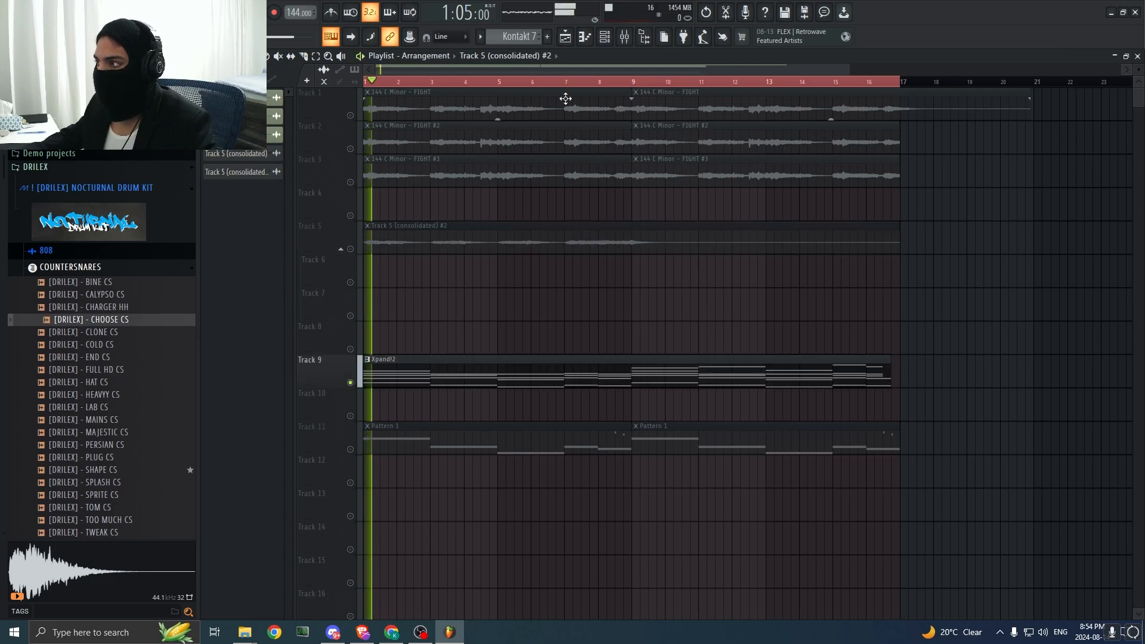
pyautogui.press('F6')
pyautogui.press('space')
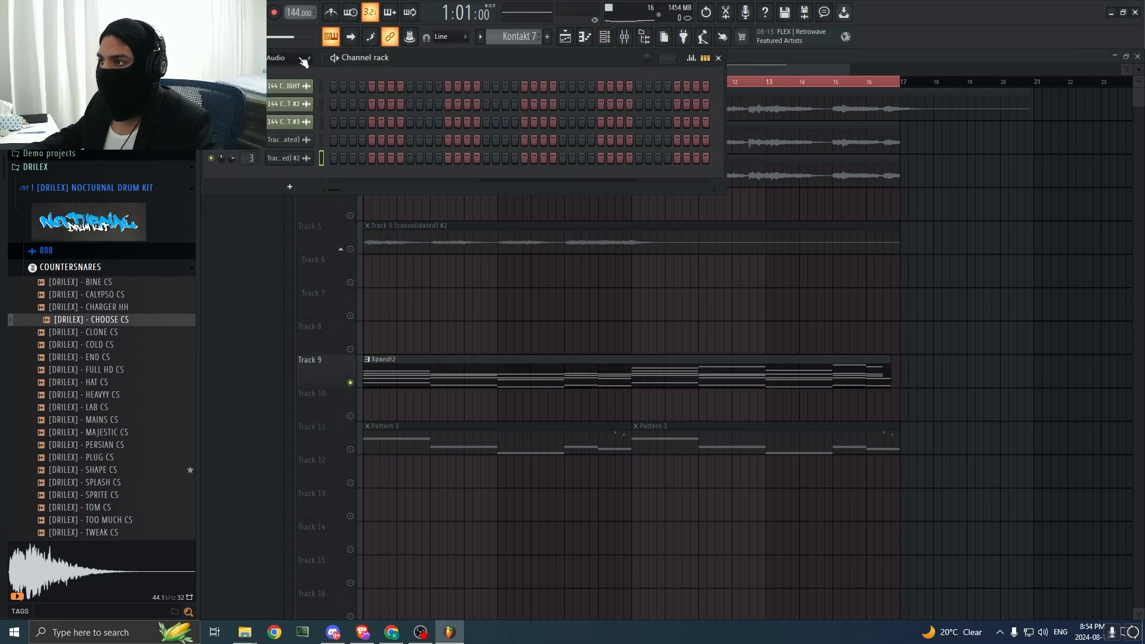
pyautogui.press('F9')
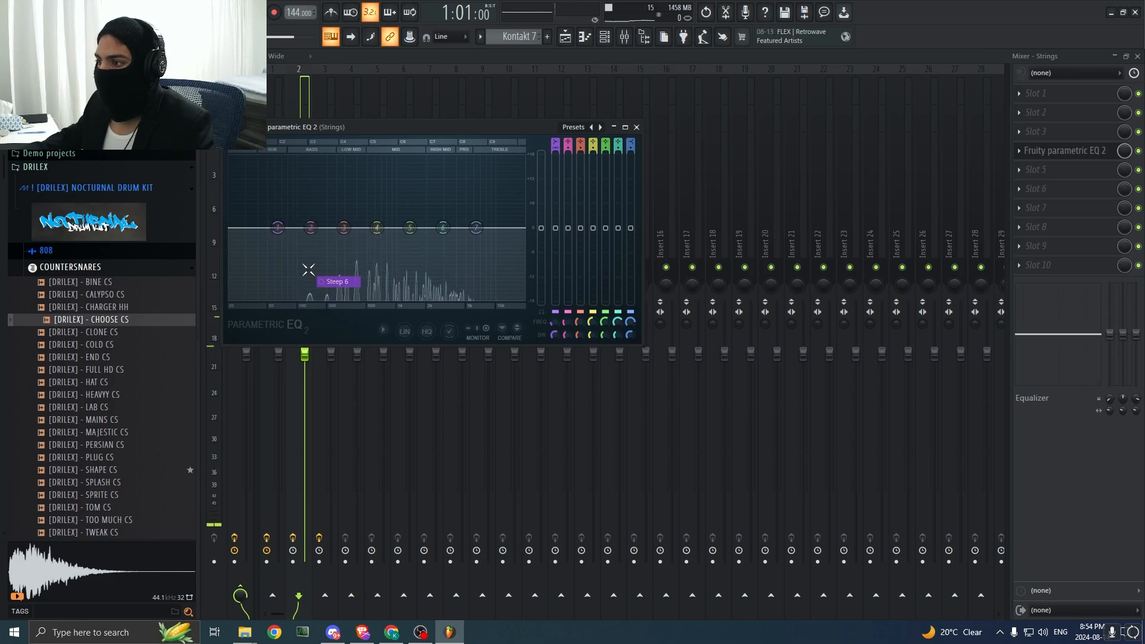
pyautogui.rightClick(549, 290)
pyautogui.click(564, 294)
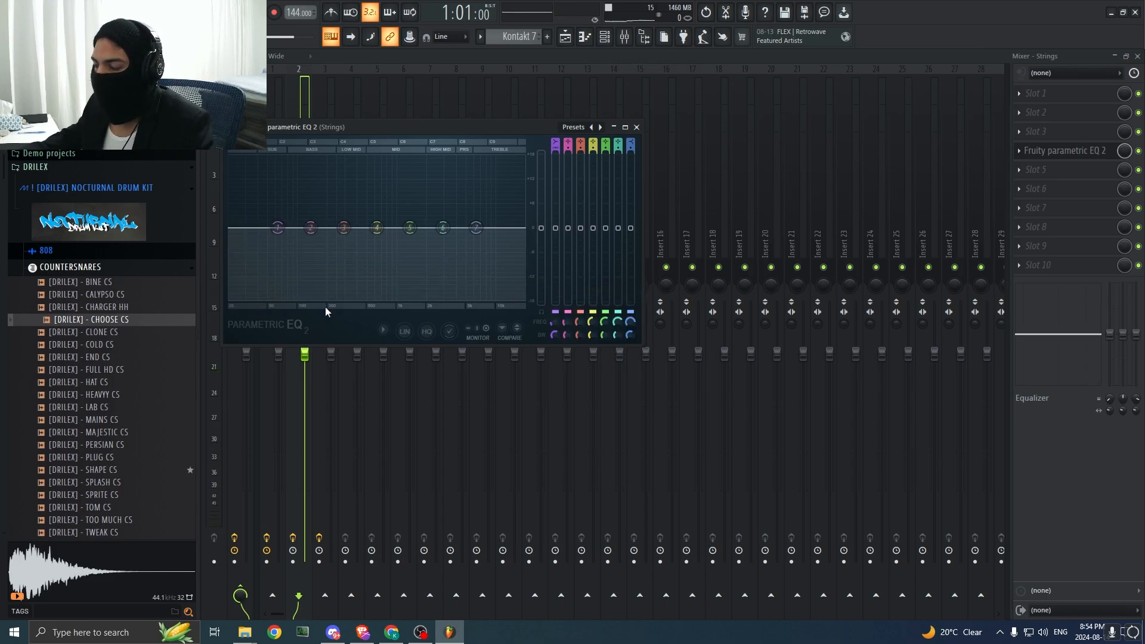
pyautogui.moveTo(287, 239); pyautogui.dragTo(326, 294)
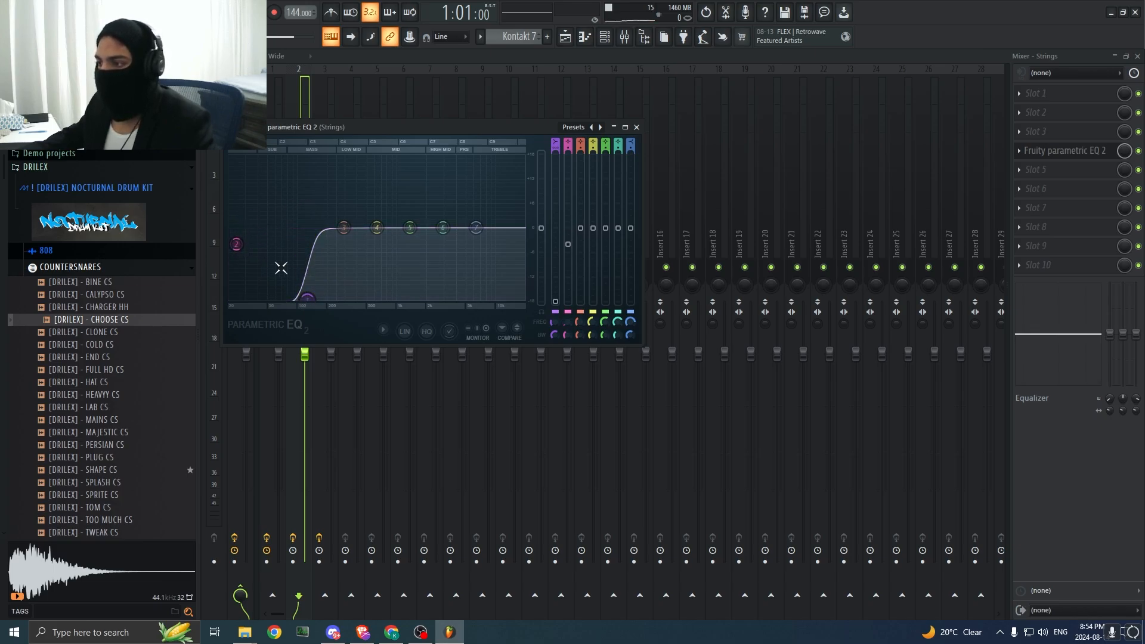
pyautogui.press('space')
pyautogui.moveTo(295, 300); pyautogui.dragTo(300, 300)
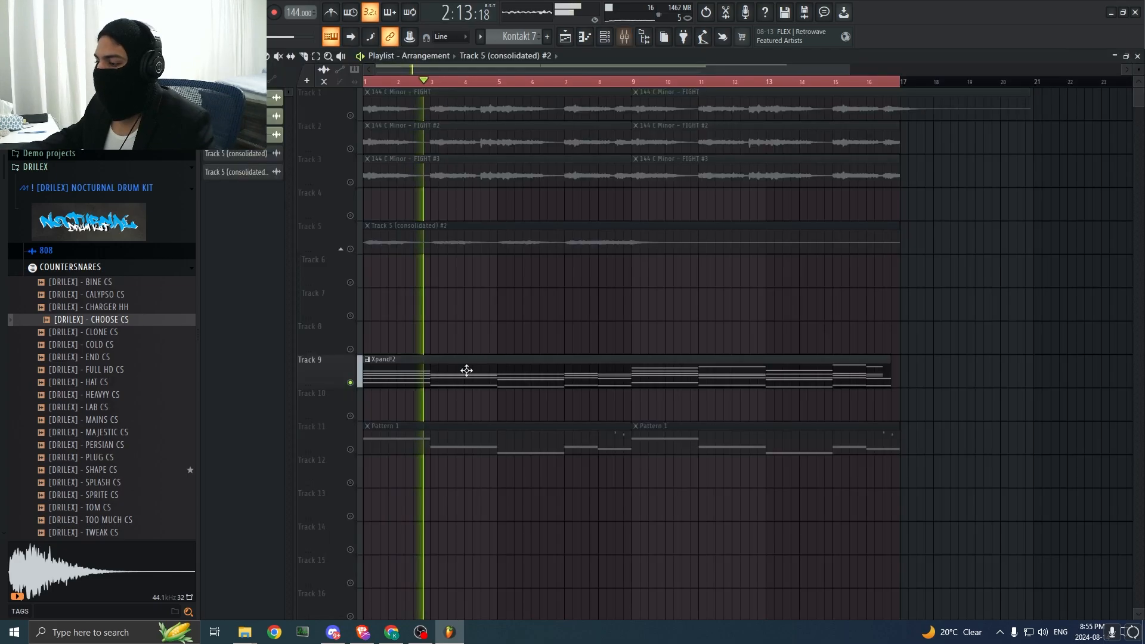
# Step: Select all Xpand!2 chord notes in the piano roll and slightly randomize their velocity levels
pyautogui.doubleClick(466, 370)
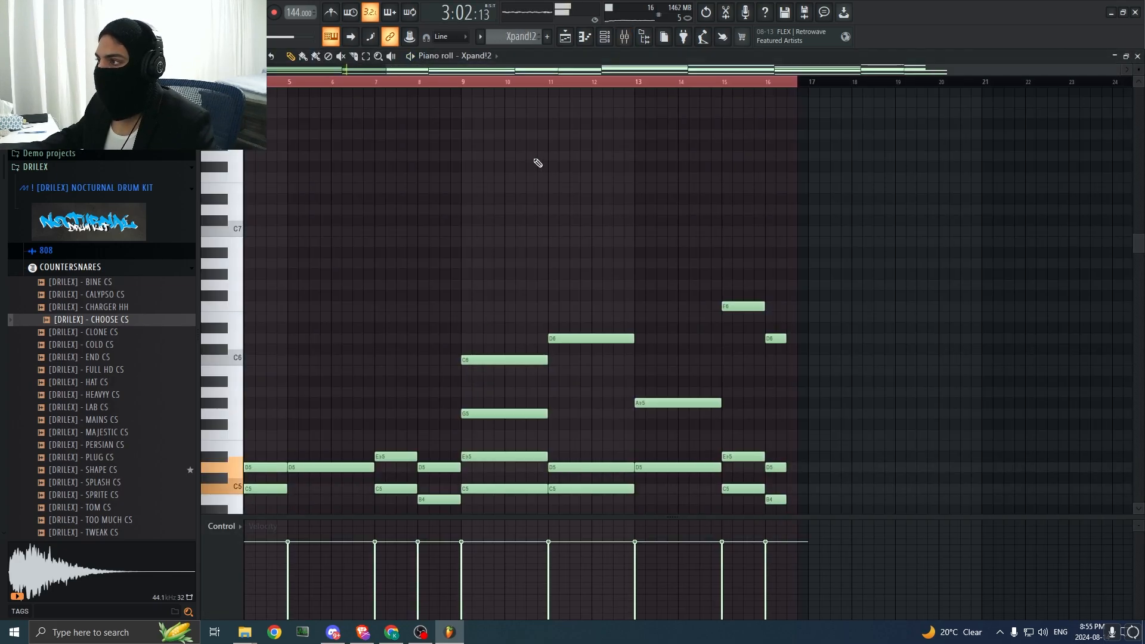
pyautogui.press('space')
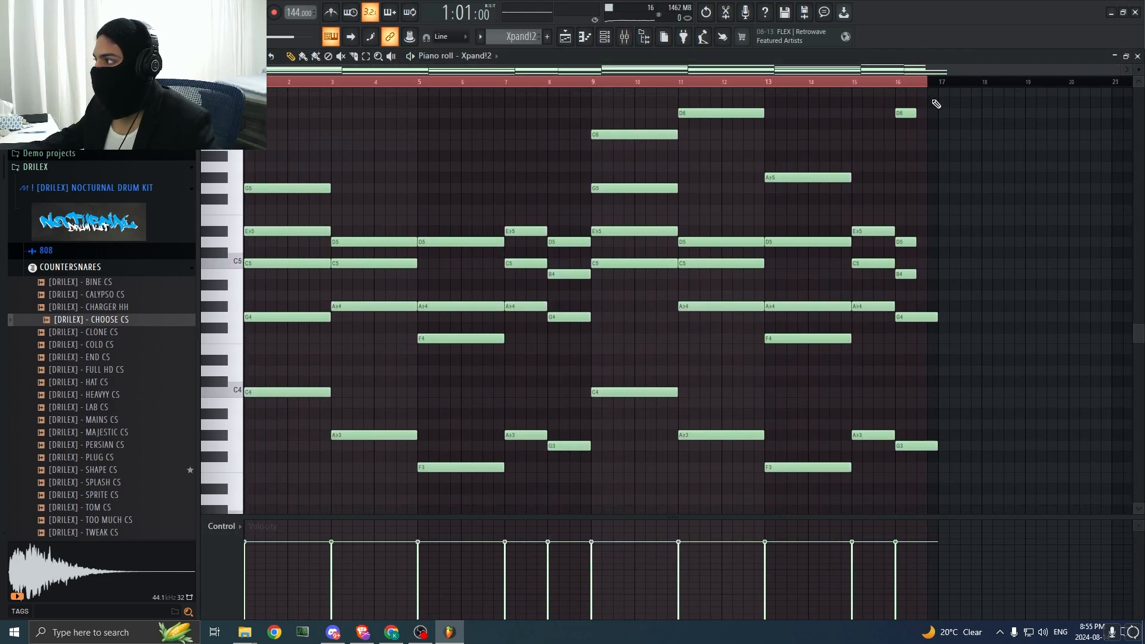
pyautogui.moveTo(928, 82); pyautogui.dragTo(939, 83)
pyautogui.moveTo(989, 482); pyautogui.dragTo(239, 82)
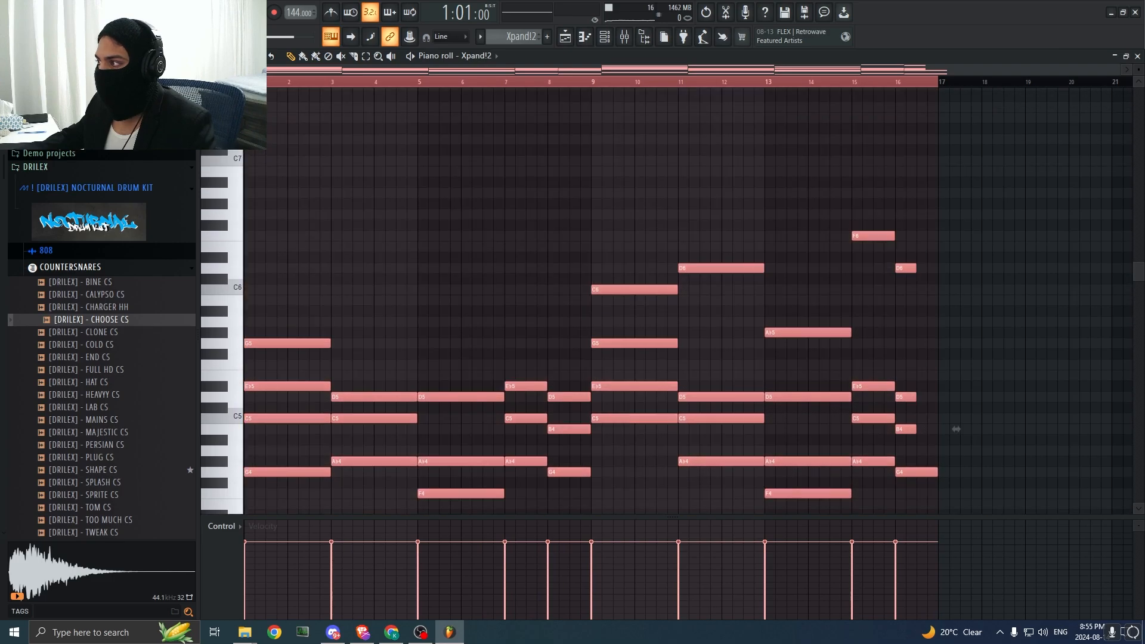
pyautogui.hotkey('alt', 'r')
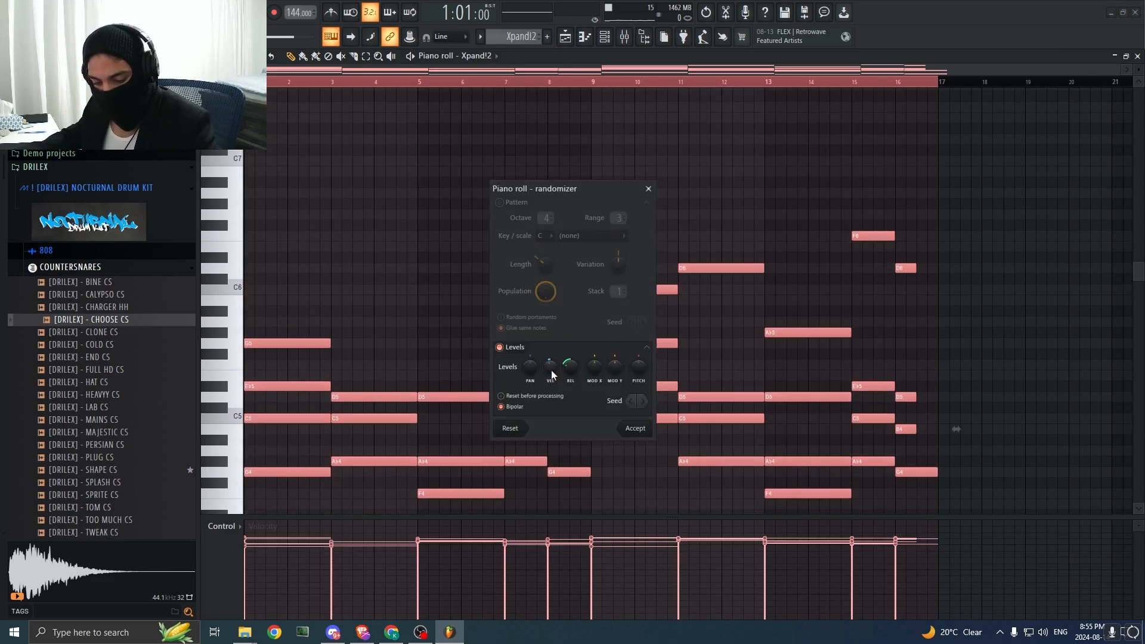
pyautogui.moveTo(550, 368); pyautogui.dragTo(550, 369)
pyautogui.click(639, 433)
# Step: Deselect the Xpand!2 notes and listen to the chords with the randomized velocities
pyautogui.scroll(-5, 730, 352)
pyautogui.moveTo(1078, 359); pyautogui.dragTo(1033, 374)
pyautogui.press('space')
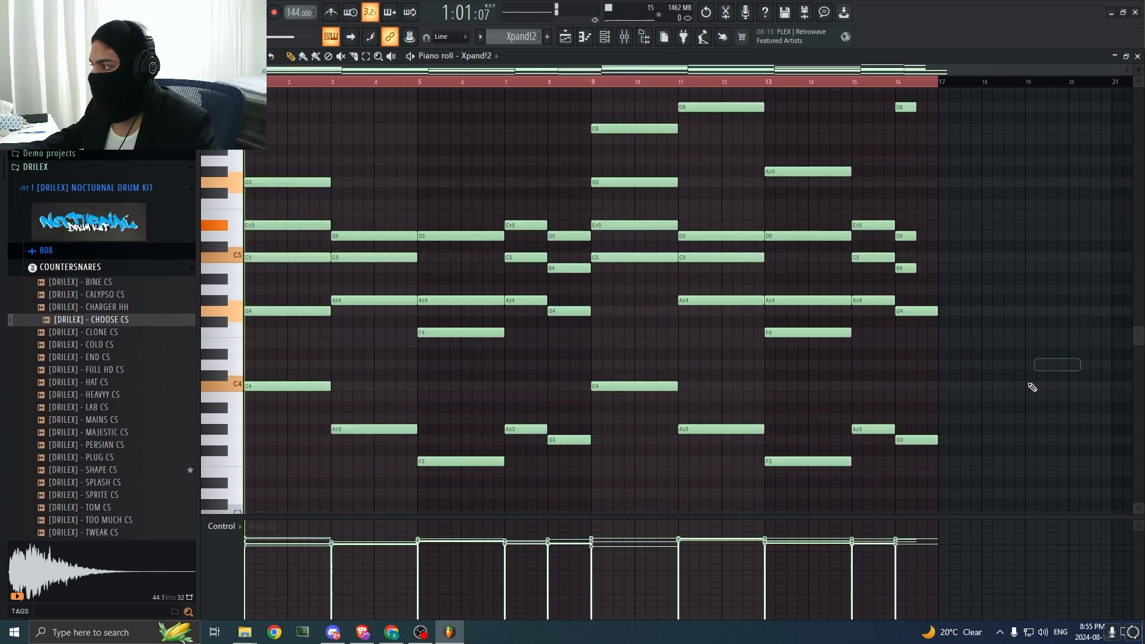
pyautogui.scroll(-4, 734, 287)
pyautogui.scroll(3, 731, 286)
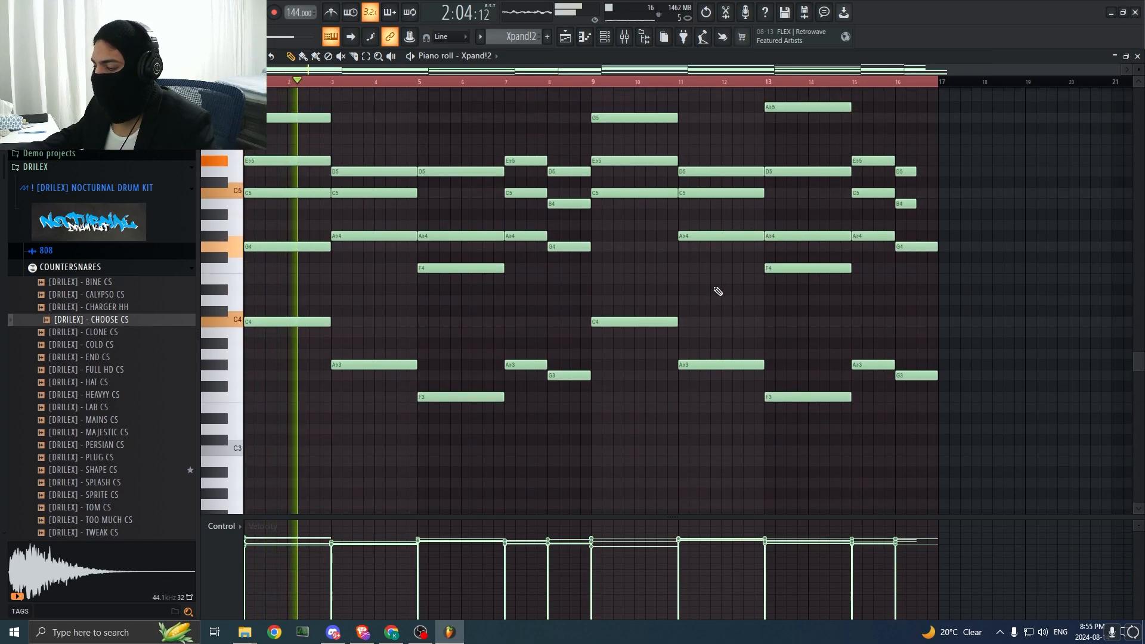
pyautogui.scroll(2, 619, 115)
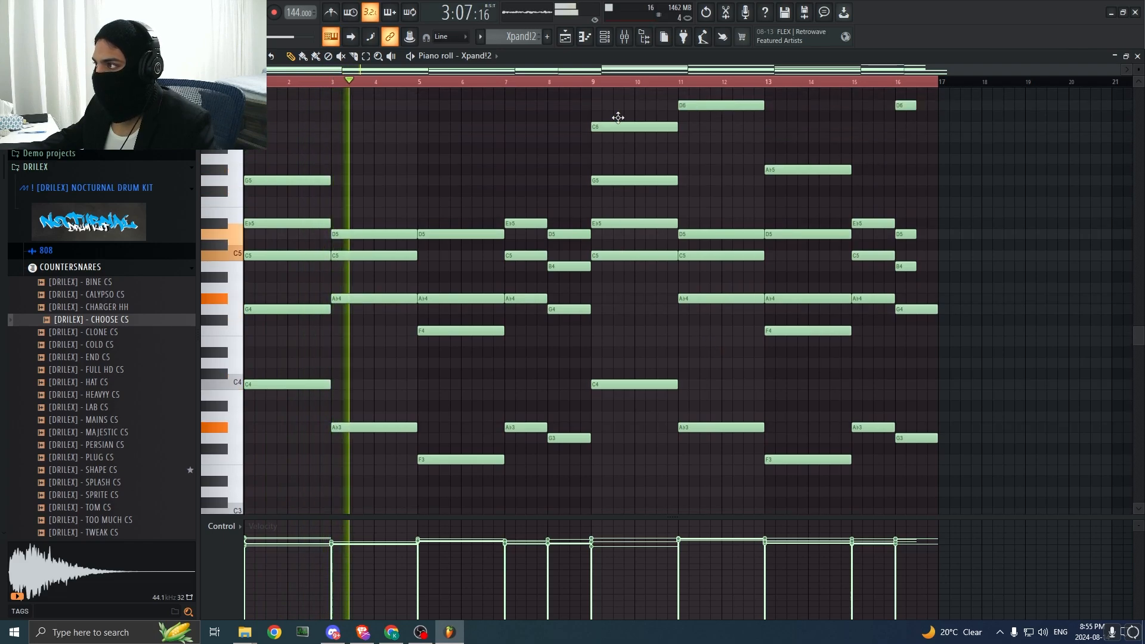
pyautogui.press('space')
# Step: Add the Raum reverb to slot 8 of the Strings mixer track, running it in demo mode
pyautogui.click(631, 36)
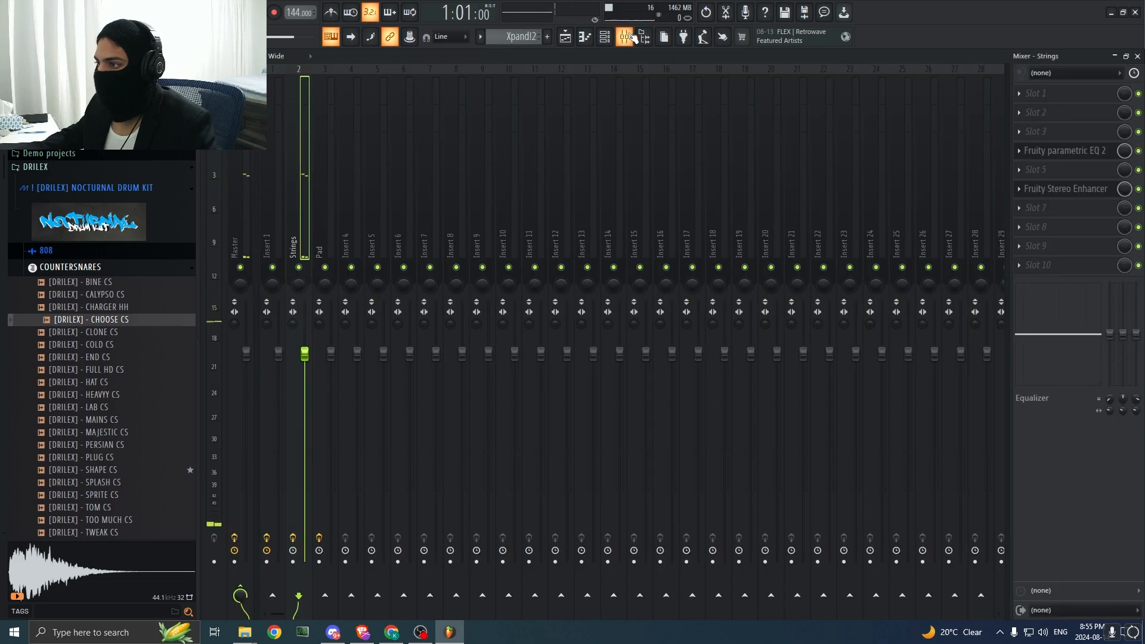
pyautogui.click(1051, 226)
pyautogui.click(674, 16)
pyautogui.write('raum')
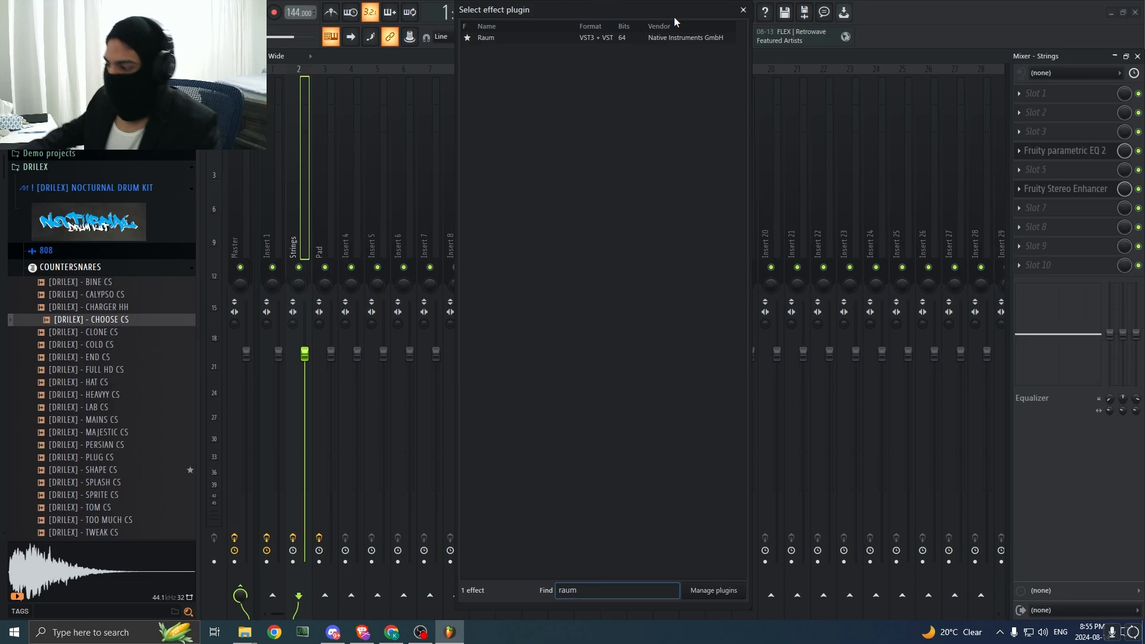
pyautogui.doubleClick(620, 38)
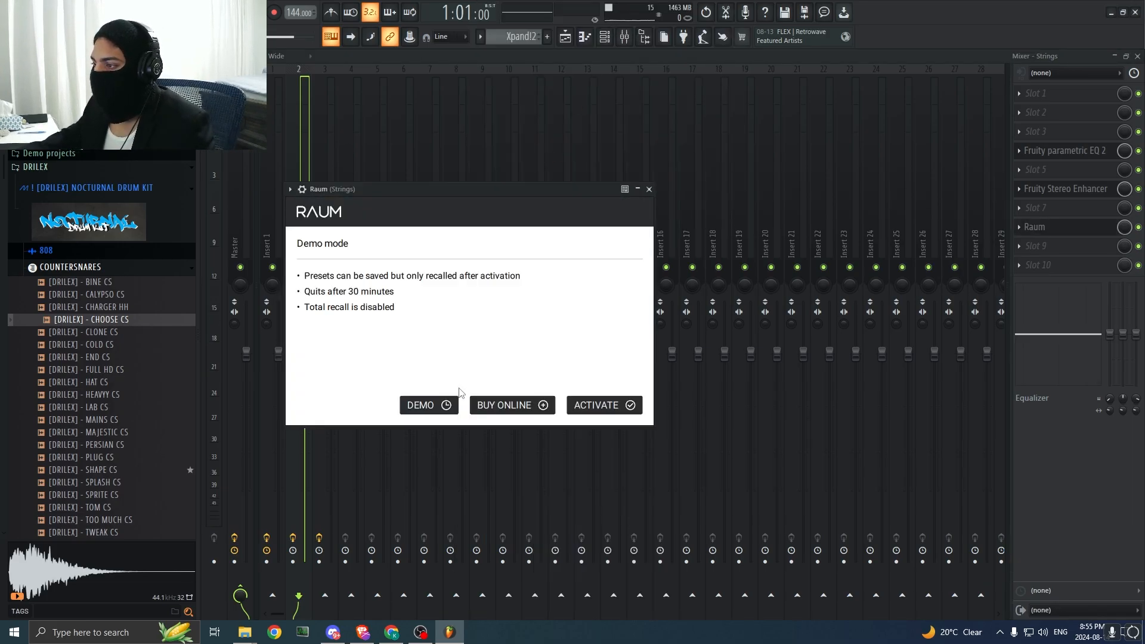
pyautogui.click(446, 405)
pyautogui.press('Escape')
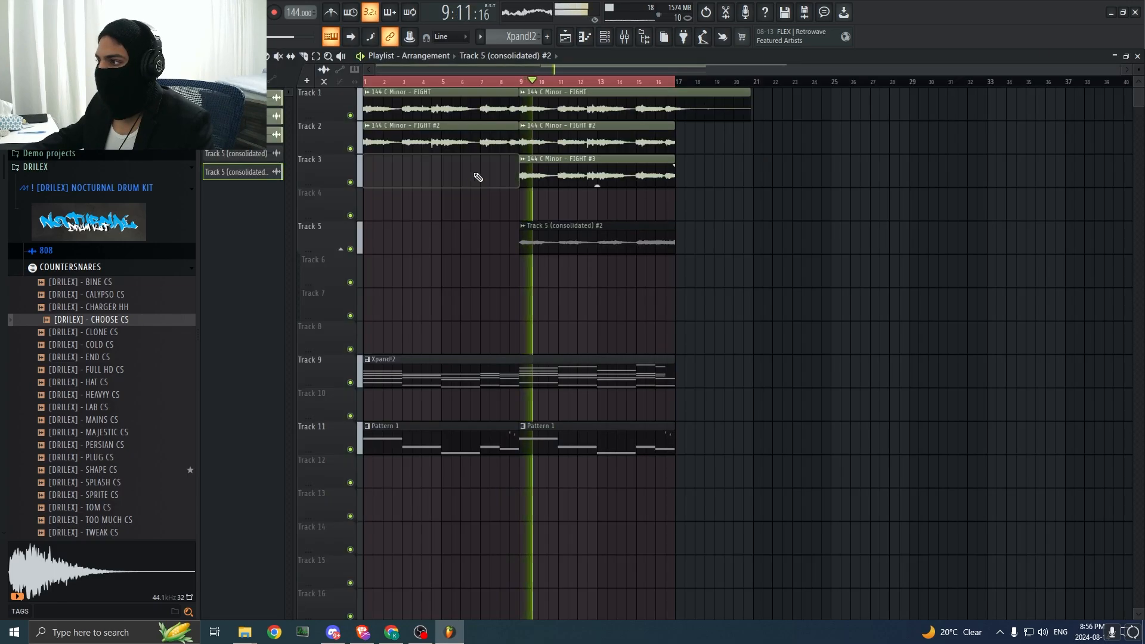
# Step: Play the second half of the arrangement and inspect the channel settings of the Track 5 audio clip
pyautogui.click(509, 82)
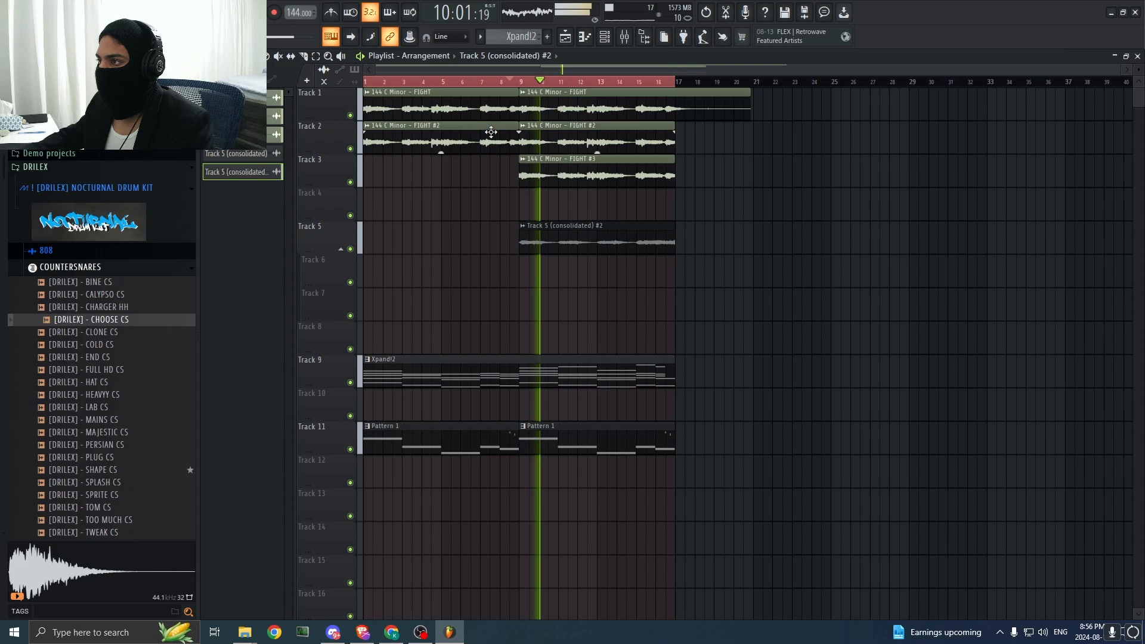
pyautogui.doubleClick(559, 247)
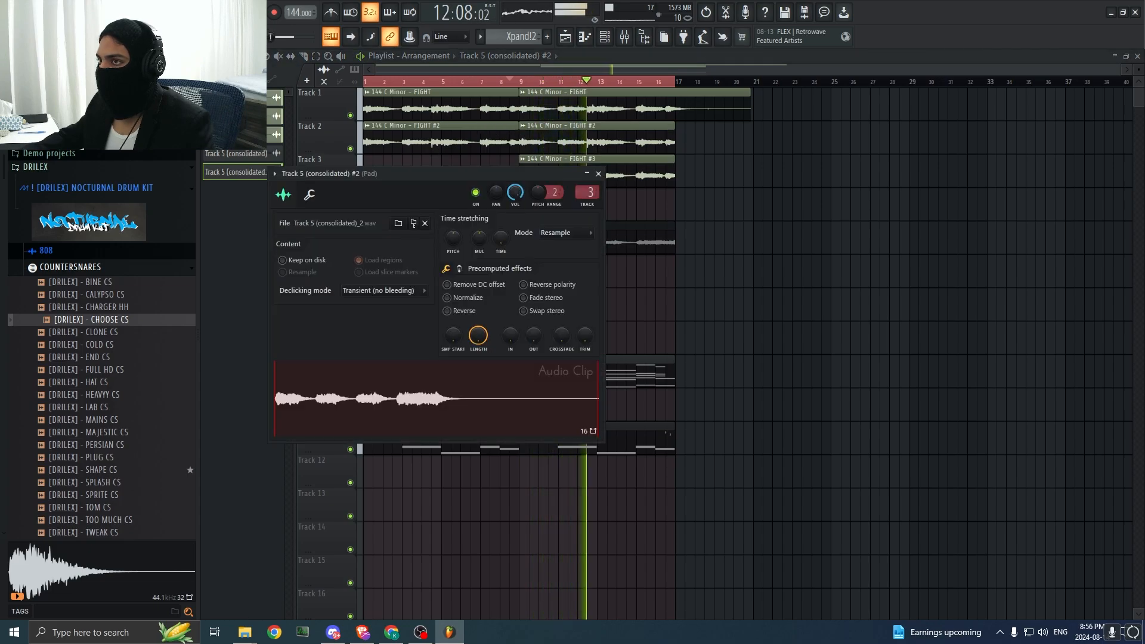
pyautogui.click(599, 173)
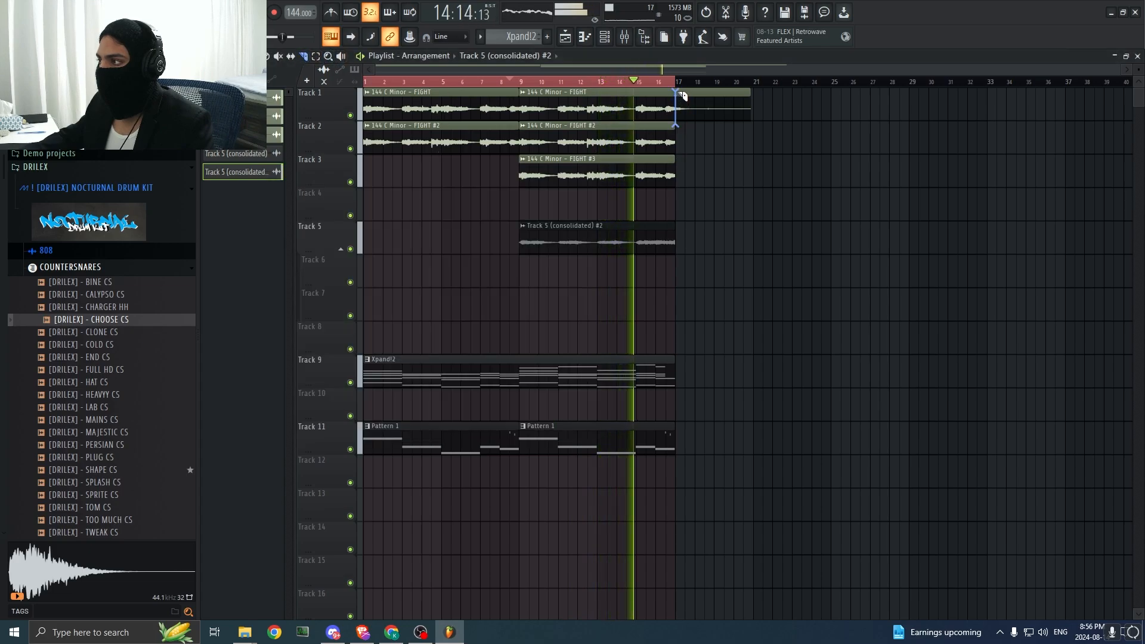
pyautogui.doubleClick(649, 232)
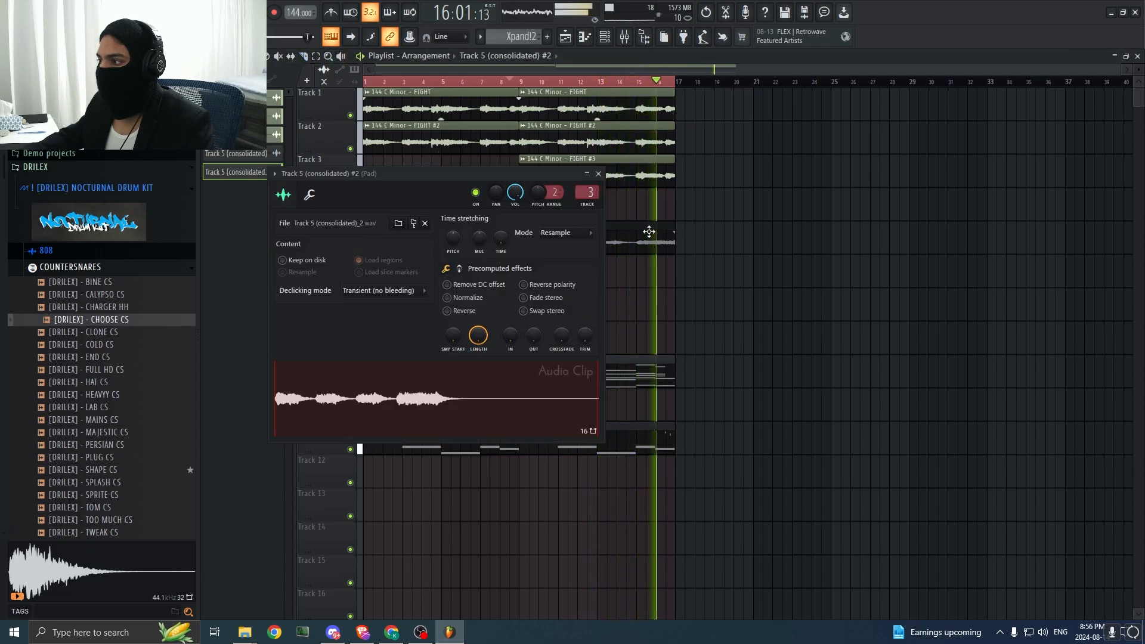
pyautogui.click(598, 173)
# Step: Delete the Intro Drums pattern clip from Track 8
pyautogui.scroll(-3, 665, 79)
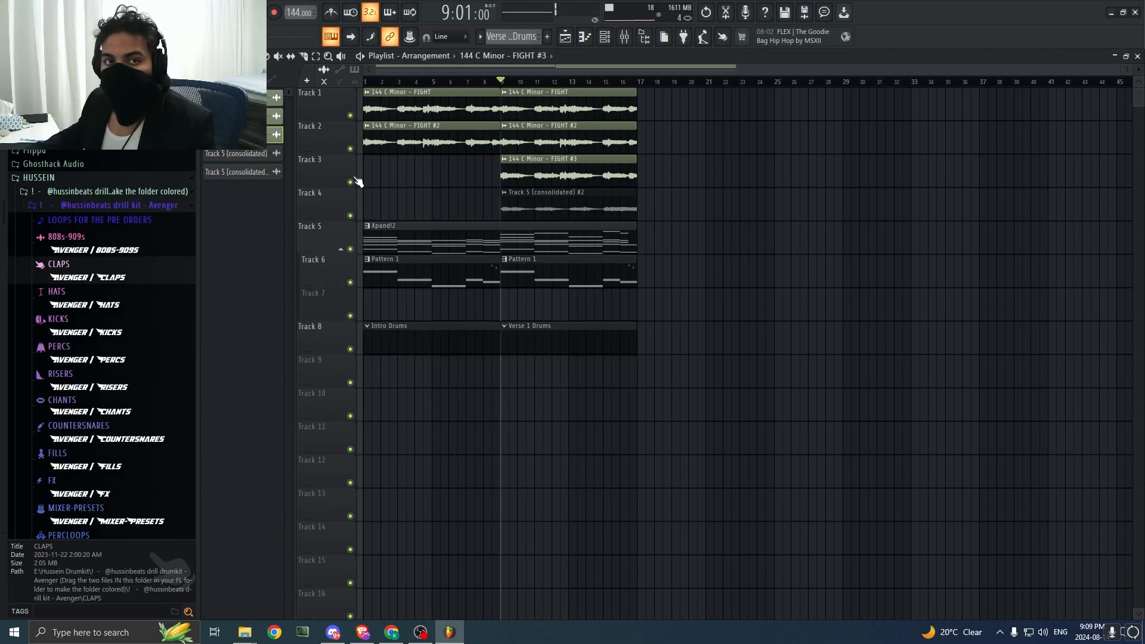
pyautogui.click(432, 332)
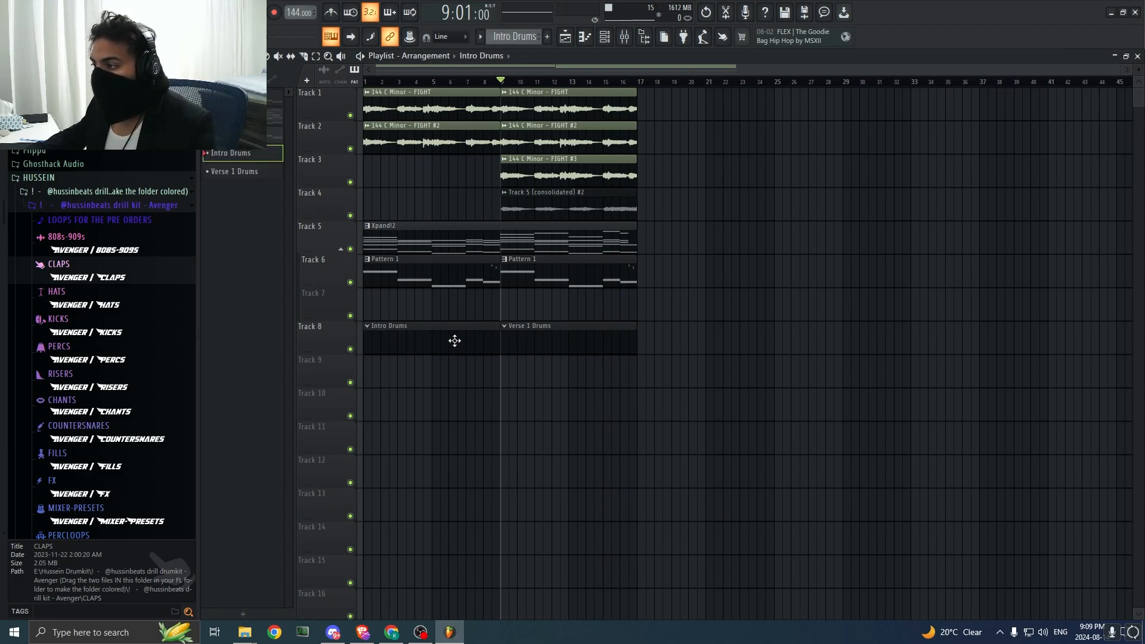
pyautogui.rightClick(454, 340)
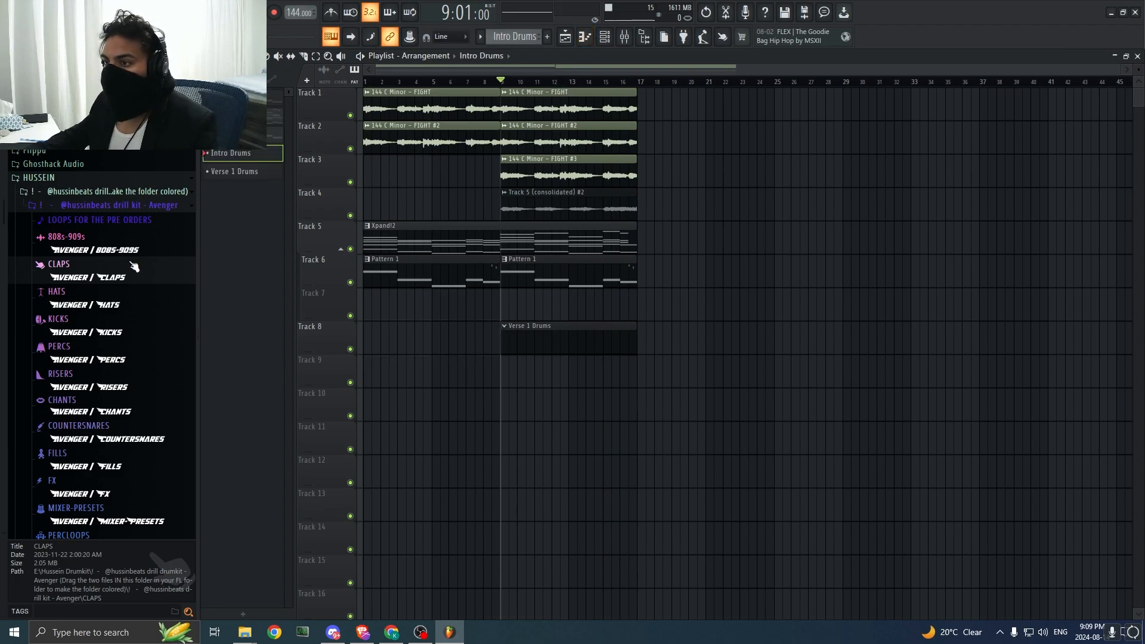
# Step: Audition the DRILEX Nocturnal kit's countersnares over the playing loop and pick [DRILEX] - CHOOSE CS for the Verse 1 Drums pattern
pyautogui.click(80, 177)
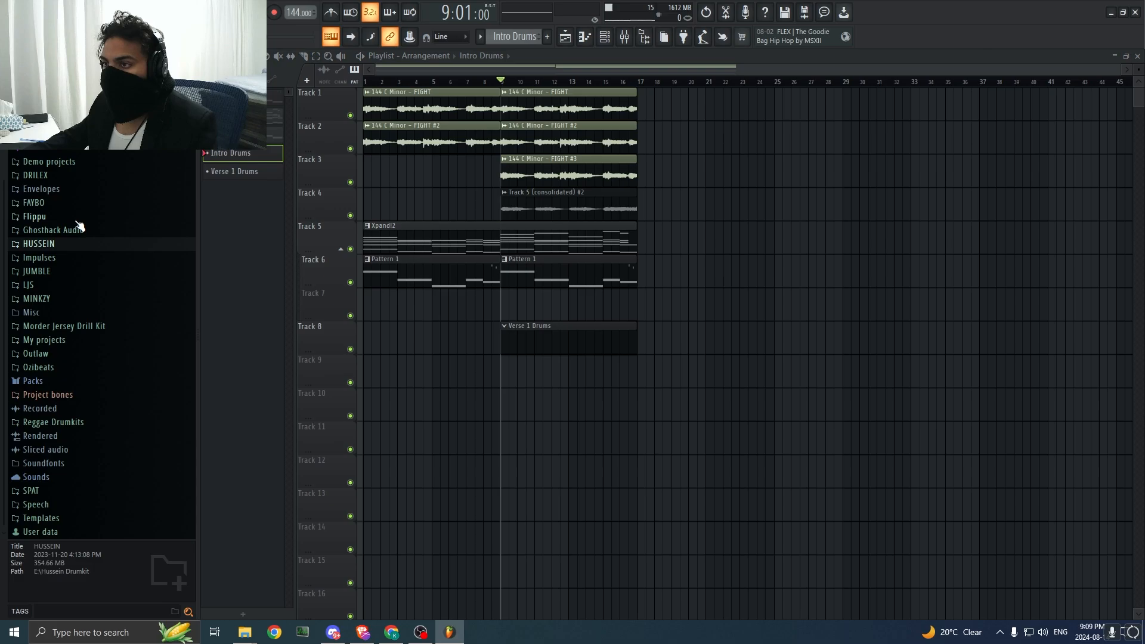
pyautogui.click(68, 177)
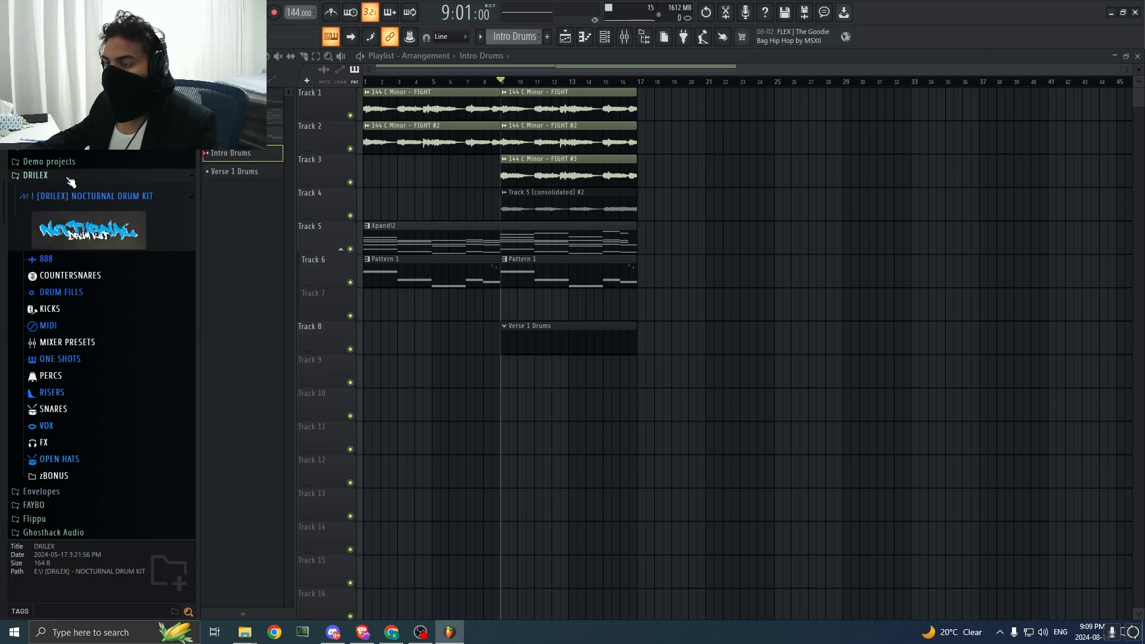
pyautogui.click(77, 277)
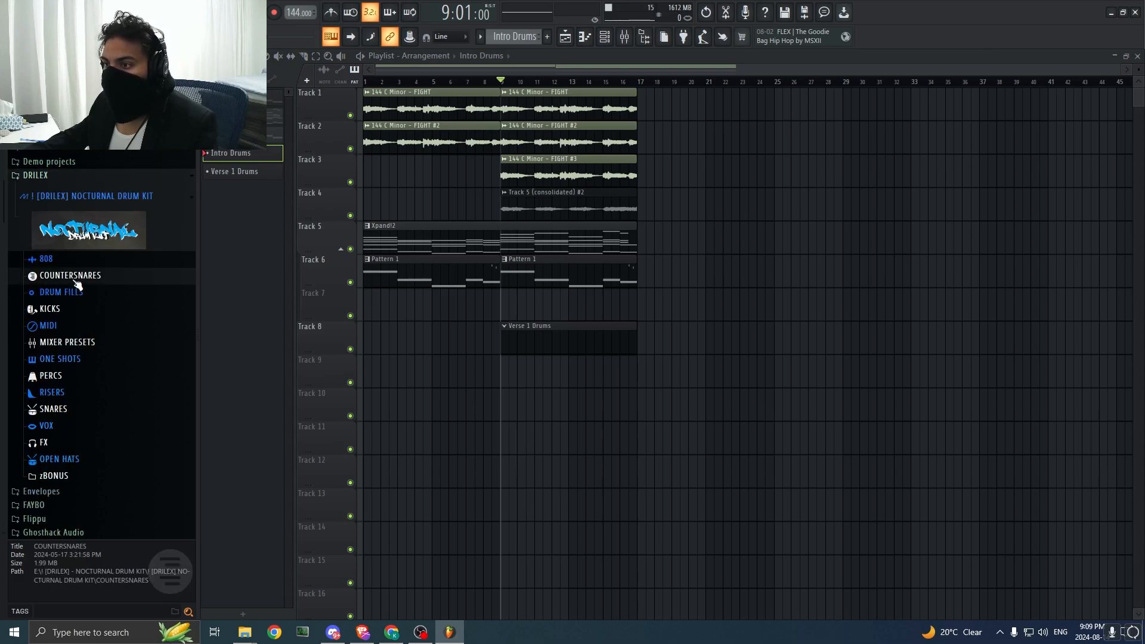
pyautogui.press('space')
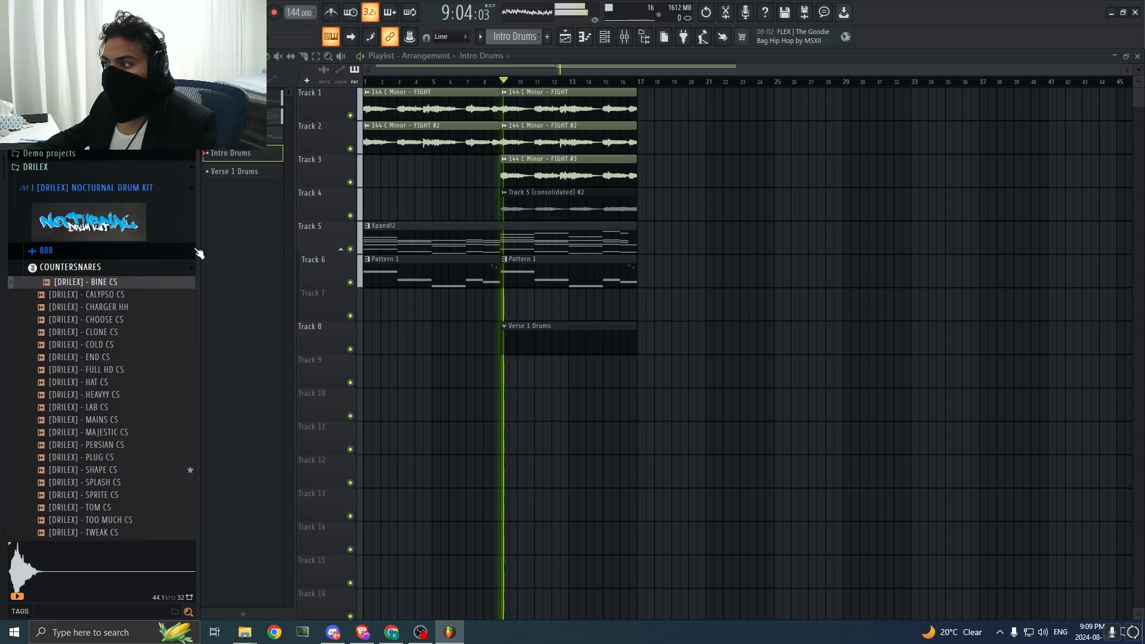
pyautogui.click(122, 332)
pyautogui.click(121, 323)
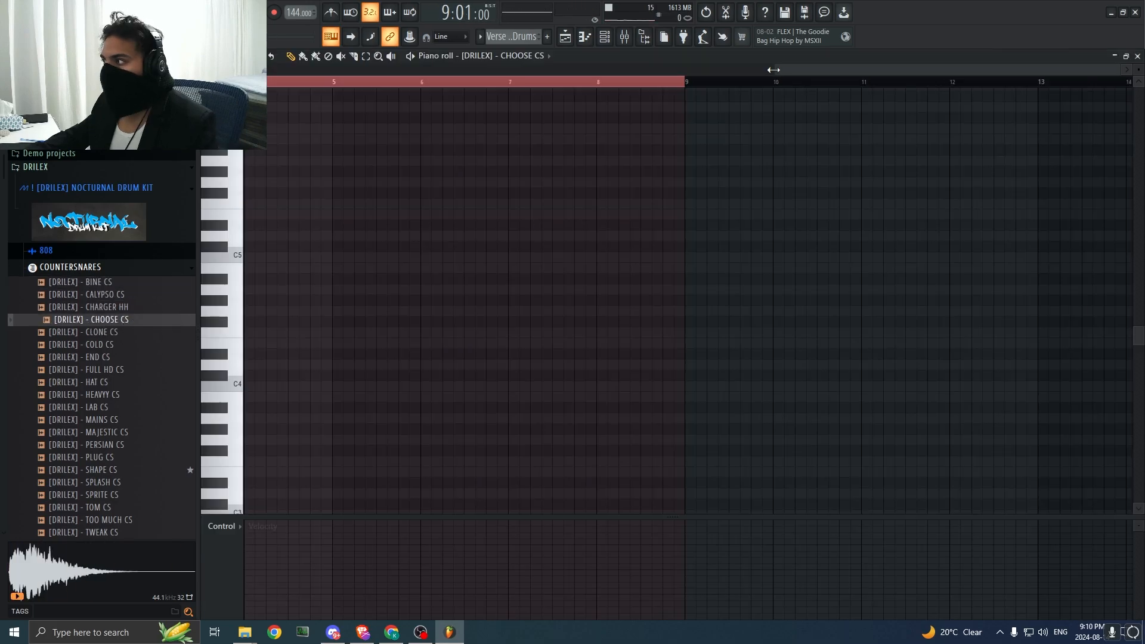
# Step: Listen to the loop from the empty CHOOSE CS piano roll and play the first eight bars in the playlist
pyautogui.moveTo(773, 69); pyautogui.dragTo(725, 70)
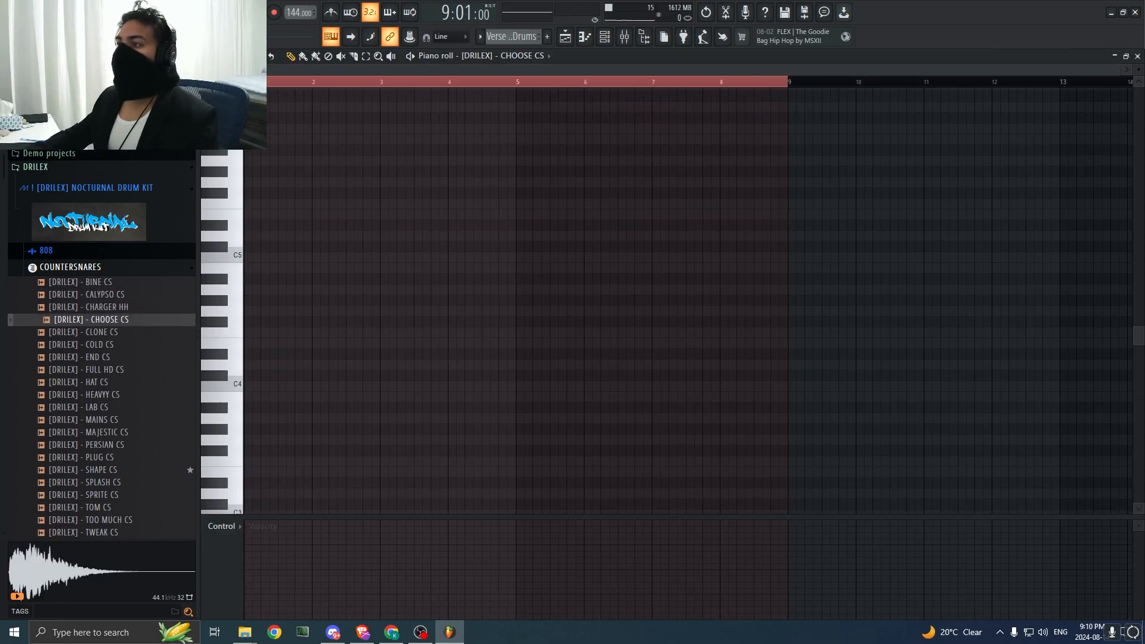
pyautogui.press('space')
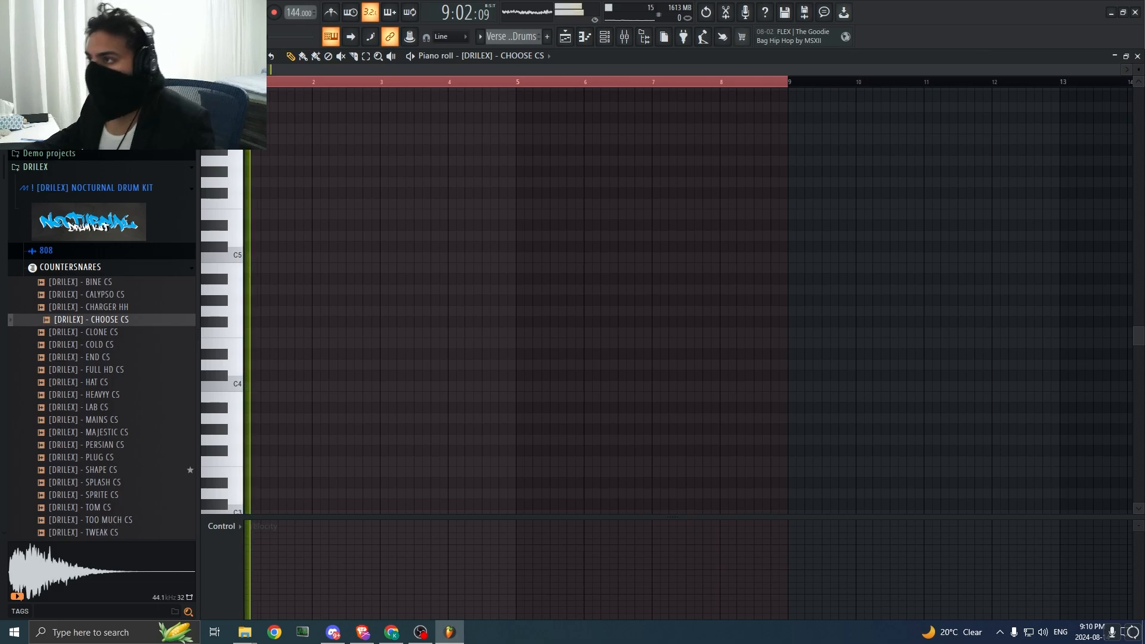
pyautogui.press('space')
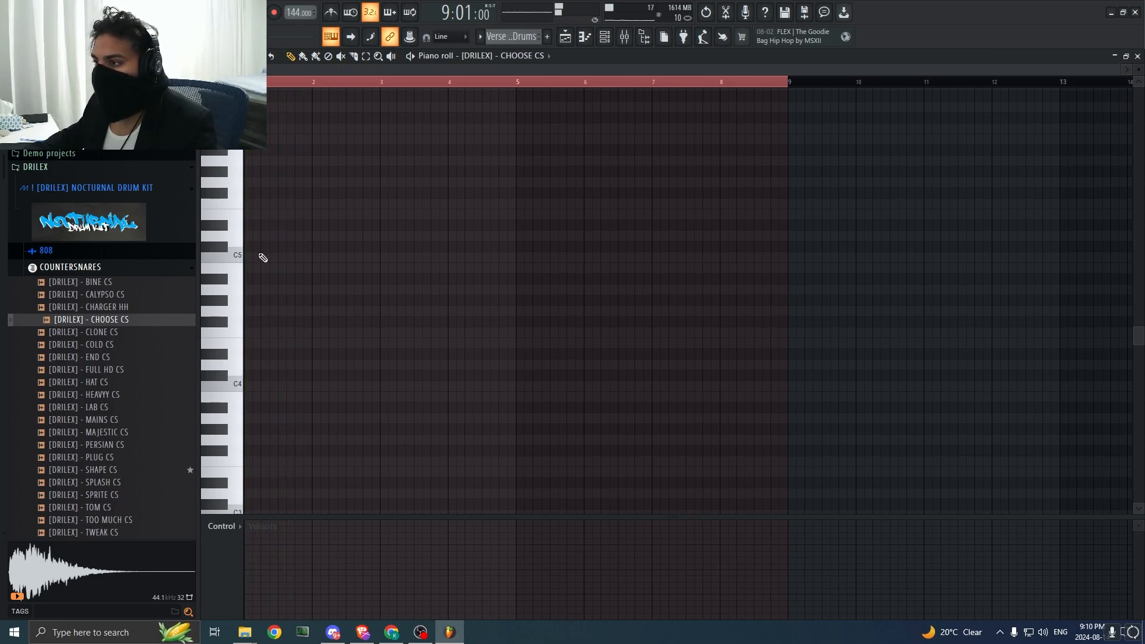
pyautogui.click(566, 38)
pyautogui.press('space')
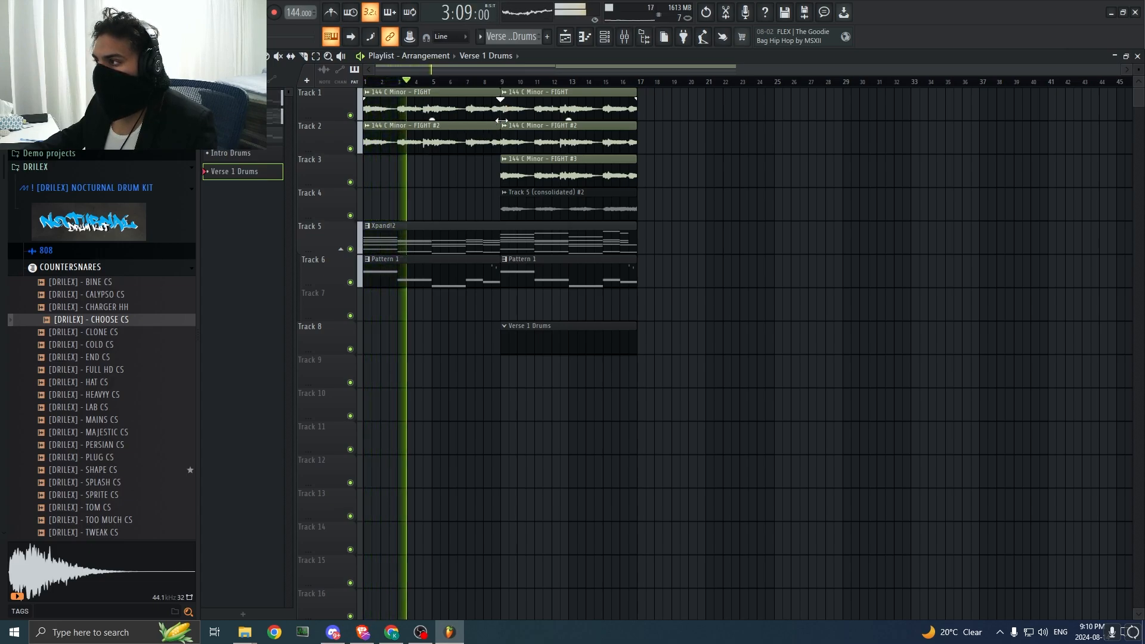
pyautogui.press('space')
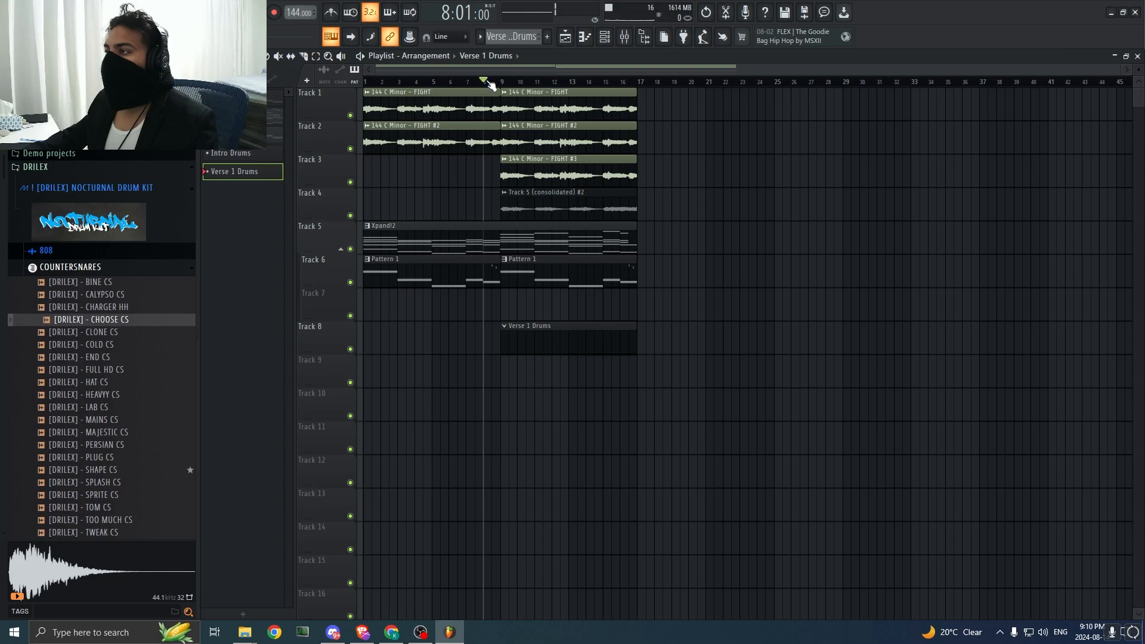
pyautogui.press('space')
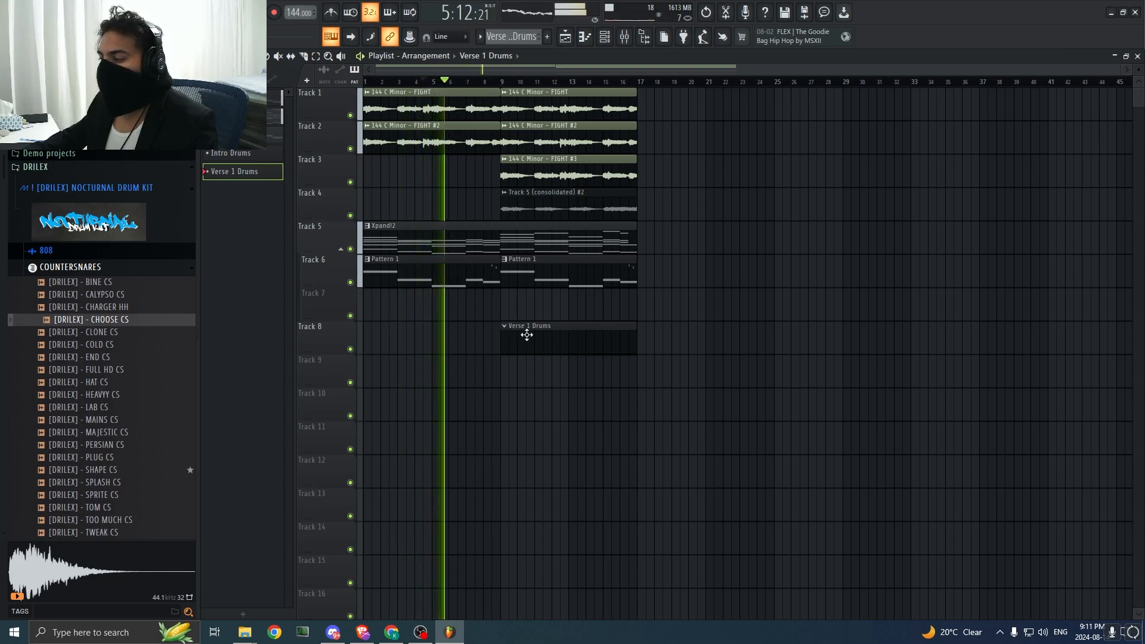
# Step: Move the Verse 1 Drums clip on Track 8 to start at bar 1 and open its CHOOSE CS piano roll
pyautogui.moveTo(521, 335); pyautogui.dragTo(326, 348)
pyautogui.press('space')
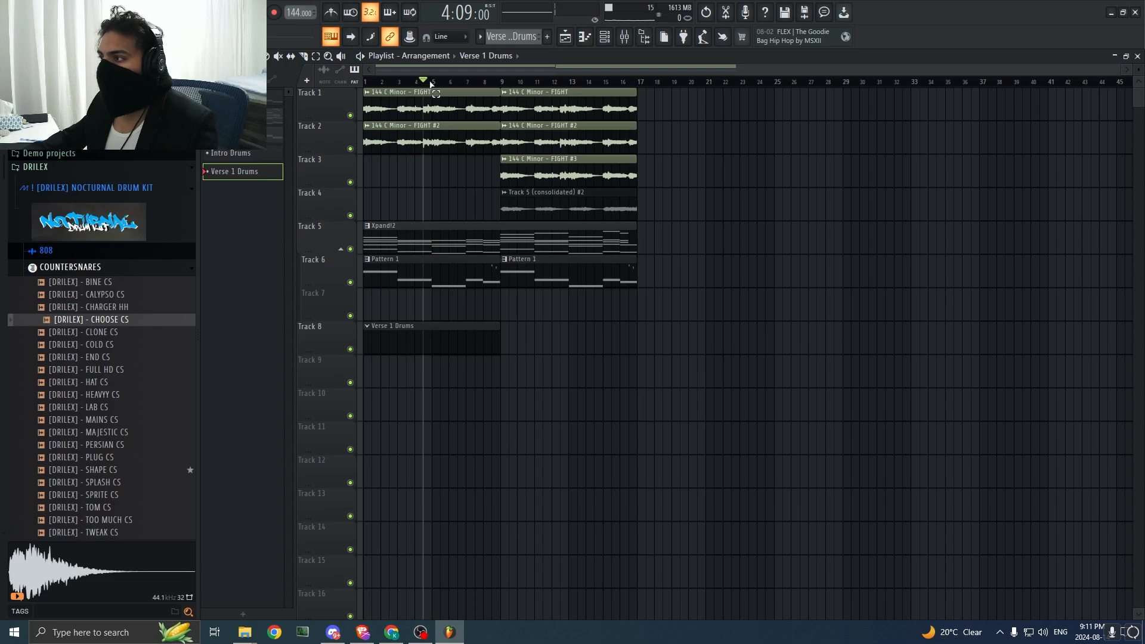
pyautogui.moveTo(432, 84); pyautogui.dragTo(438, 87)
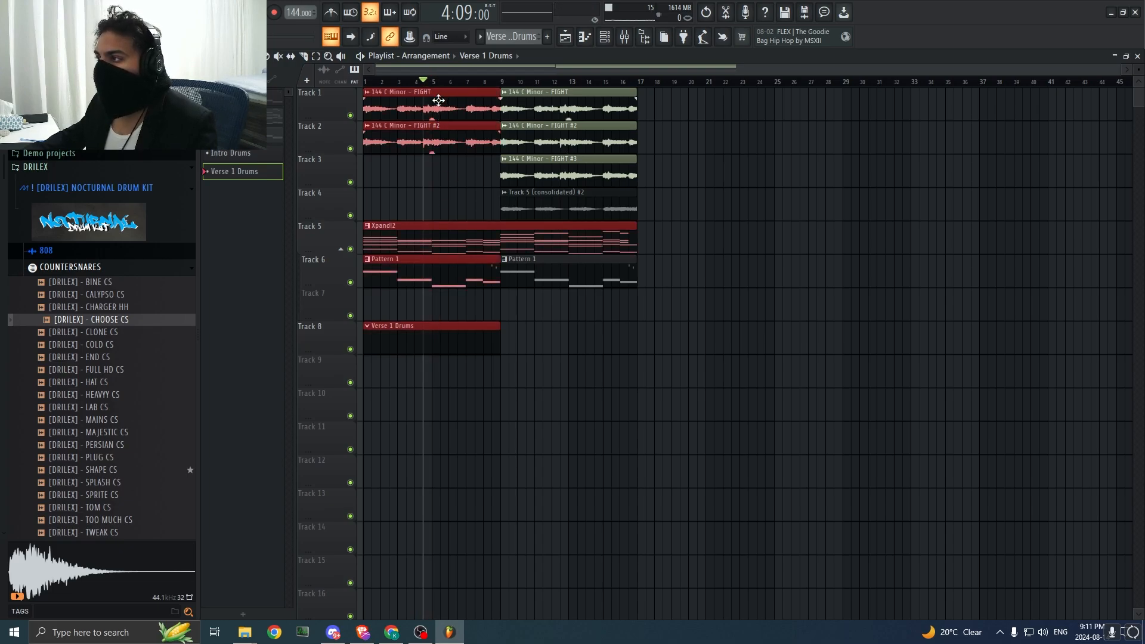
pyautogui.click(435, 81)
pyautogui.doubleClick(446, 336)
pyautogui.click(585, 37)
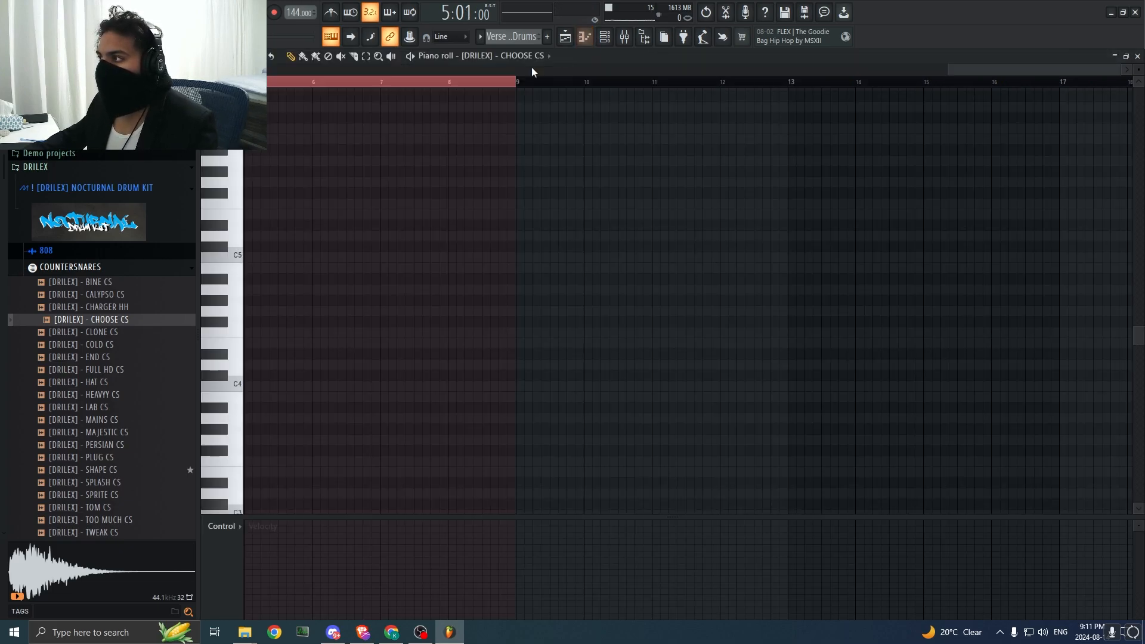
# Step: Place four short C5 countersnare hits across bar 1 of the CHOOSE CS piano roll
pyautogui.moveTo(968, 71); pyautogui.dragTo(95, 174)
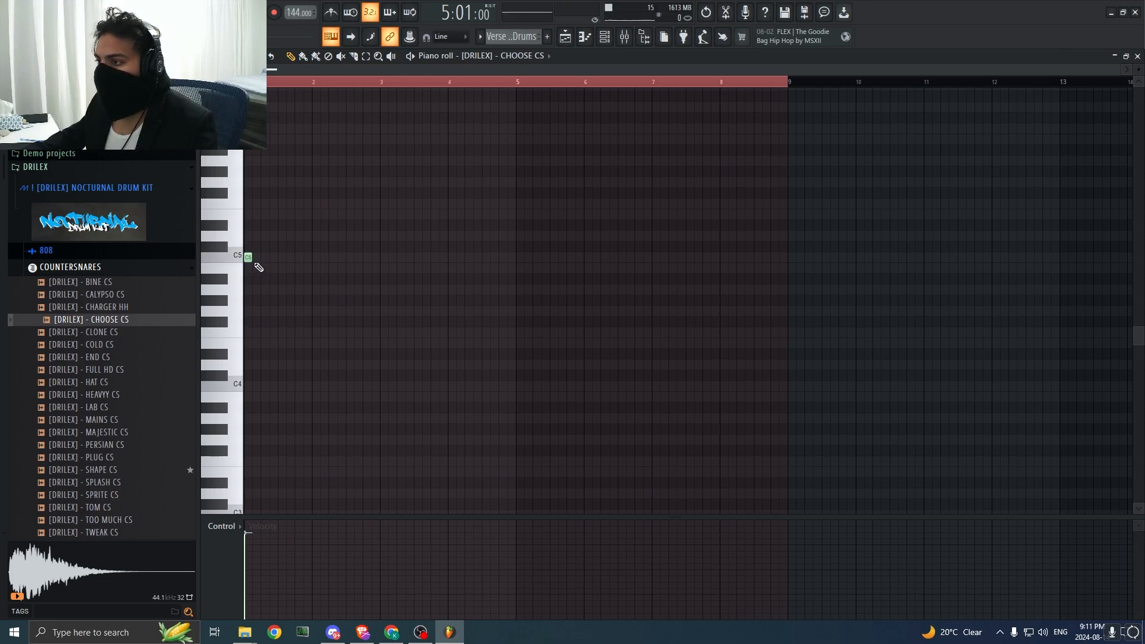
pyautogui.moveTo(1124, 71); pyautogui.dragTo(726, 170)
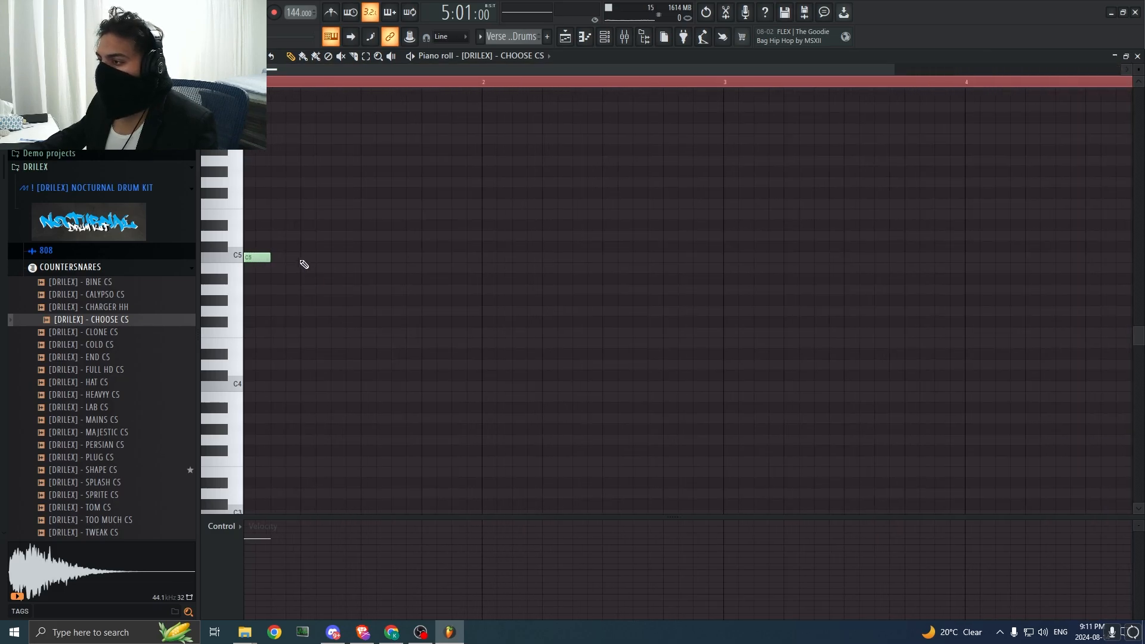
pyautogui.moveTo(258, 260); pyautogui.dragTo(255, 259)
pyautogui.press('space')
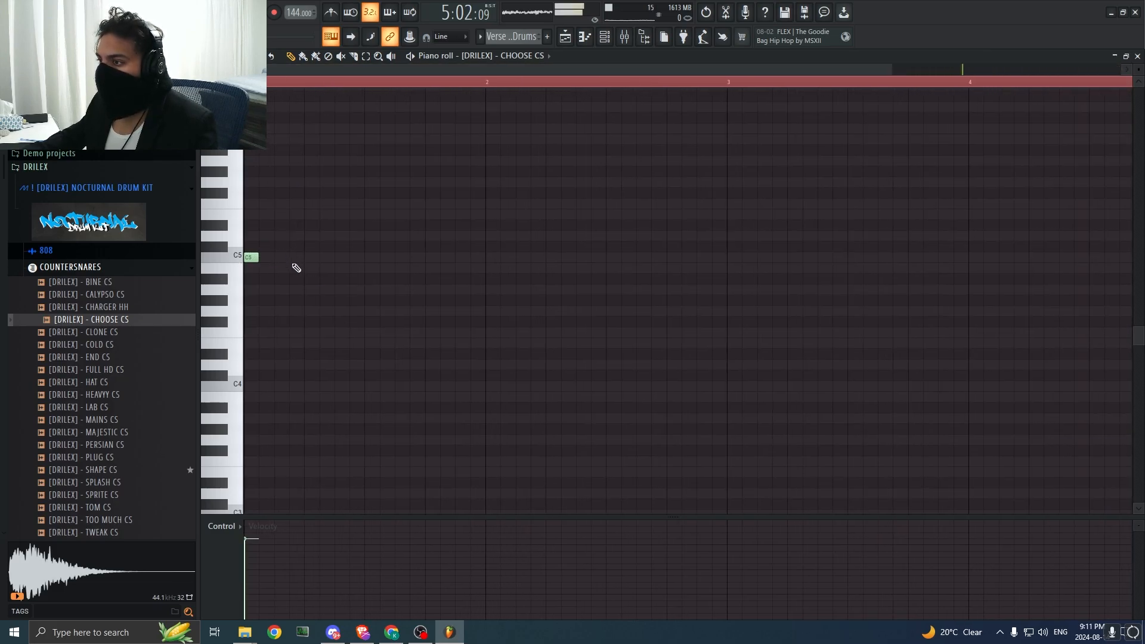
pyautogui.click(342, 258)
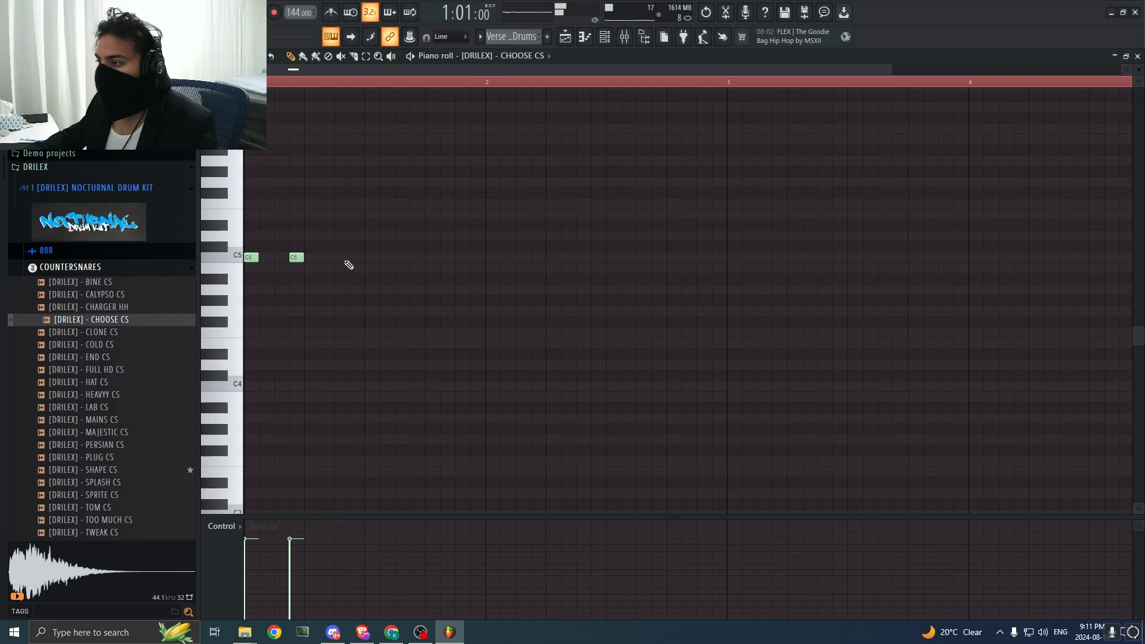
pyautogui.click(463, 257)
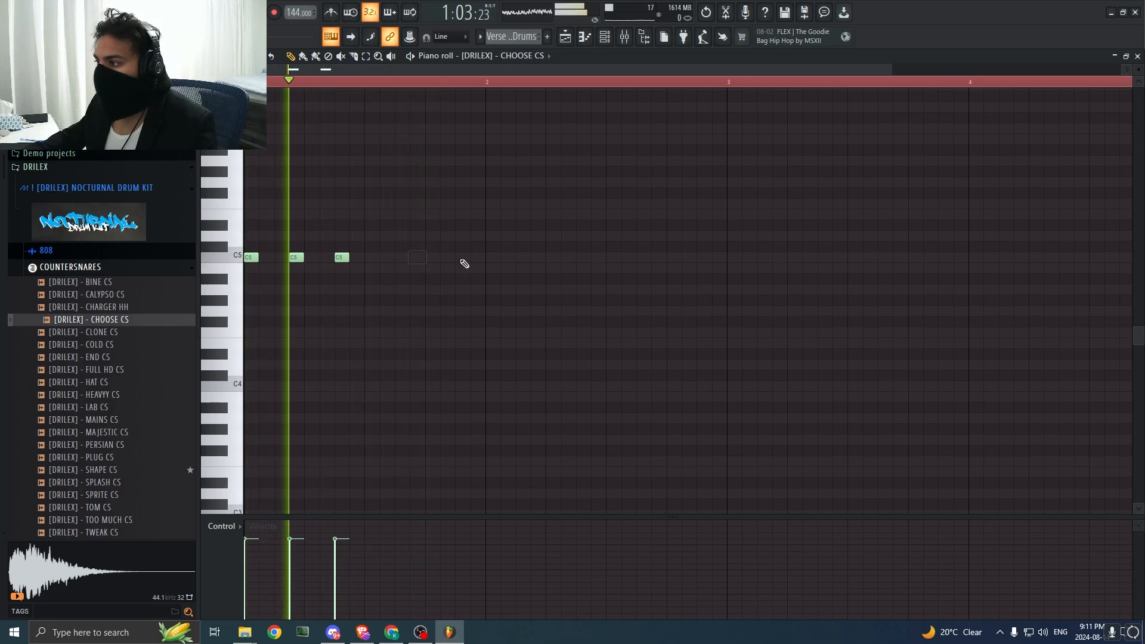
# Step: Add six more short C5 hits across bar 2 of the CHOOSE CS part
pyautogui.click(508, 257)
pyautogui.moveTo(508, 258); pyautogui.dragTo(492, 257)
pyautogui.click(538, 257)
pyautogui.click(583, 258)
pyautogui.click(613, 258)
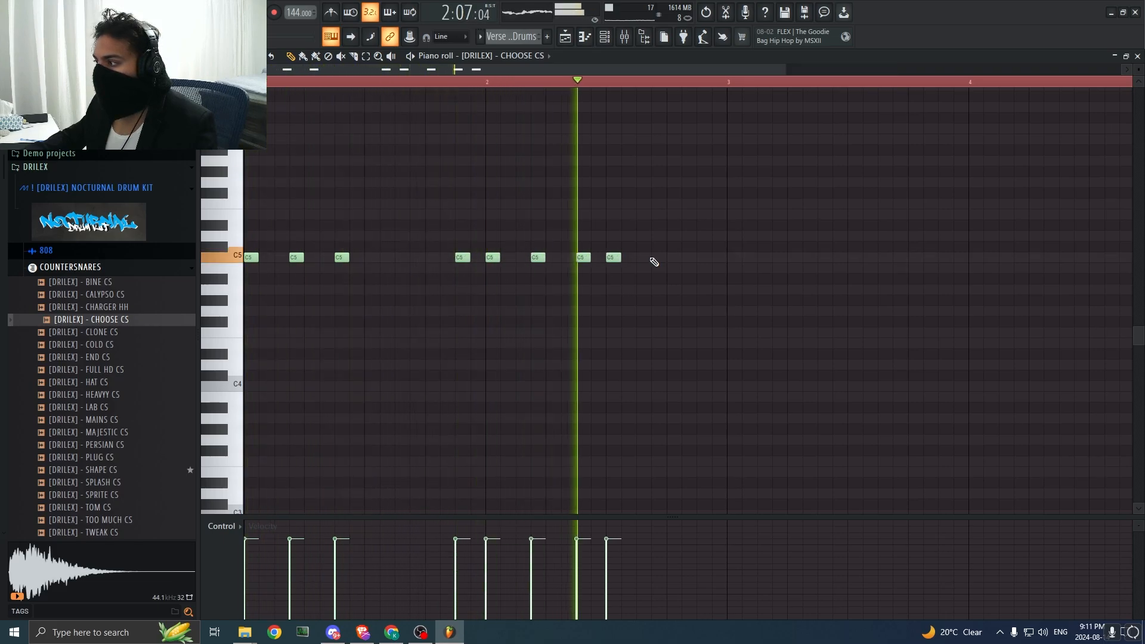
pyautogui.click(659, 258)
pyautogui.click(719, 258)
pyautogui.click(704, 258)
pyautogui.rightClick(720, 258)
pyautogui.press('space')
# Step: Duplicate the two-bar CHOOSE CS pattern into bars 3 and 4
pyautogui.moveTo(747, 284); pyautogui.dragTo(126, 220)
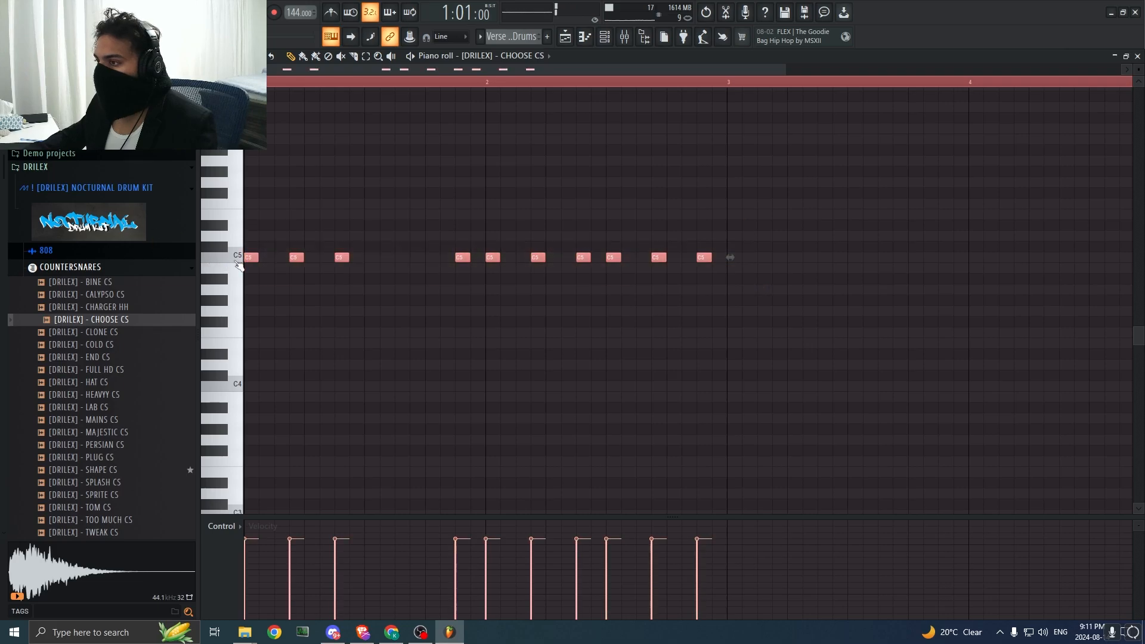
pyautogui.moveTo(296, 260); pyautogui.dragTo(780, 263)
pyautogui.click(398, 172)
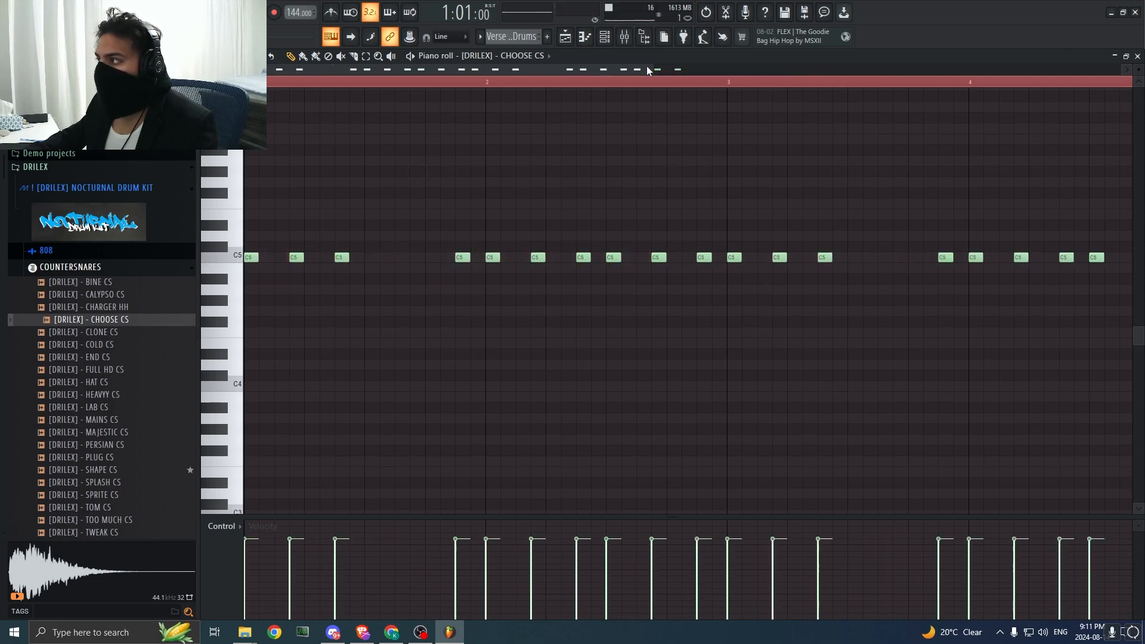
# Step: Add the [DRILEX] - HEAVYY CS countersnare as a new channel and open its piano roll
pyautogui.moveTo(647, 71); pyautogui.dragTo(987, 71)
pyautogui.moveTo(109, 332); pyautogui.dragTo(390, 227)
pyautogui.click(605, 38)
pyautogui.click(495, 56)
pyautogui.click(517, 256)
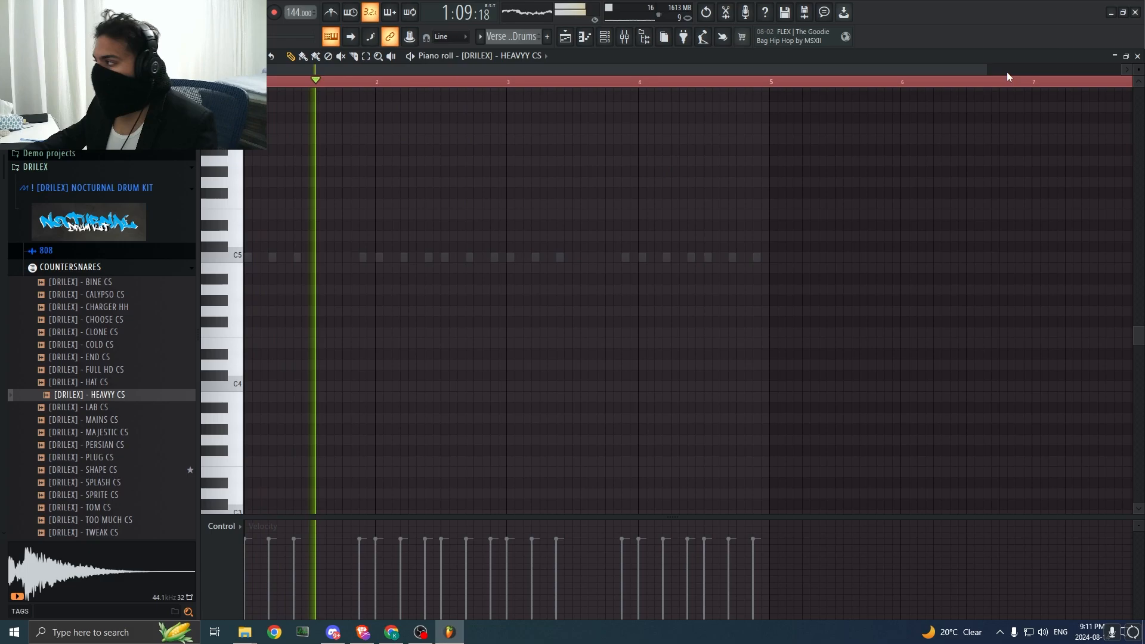
# Step: Return to the CHOOSE CS piano roll and delete the C5 hit at the middle of bar 2
pyautogui.moveTo(985, 70); pyautogui.dragTo(667, 72)
pyautogui.press('space')
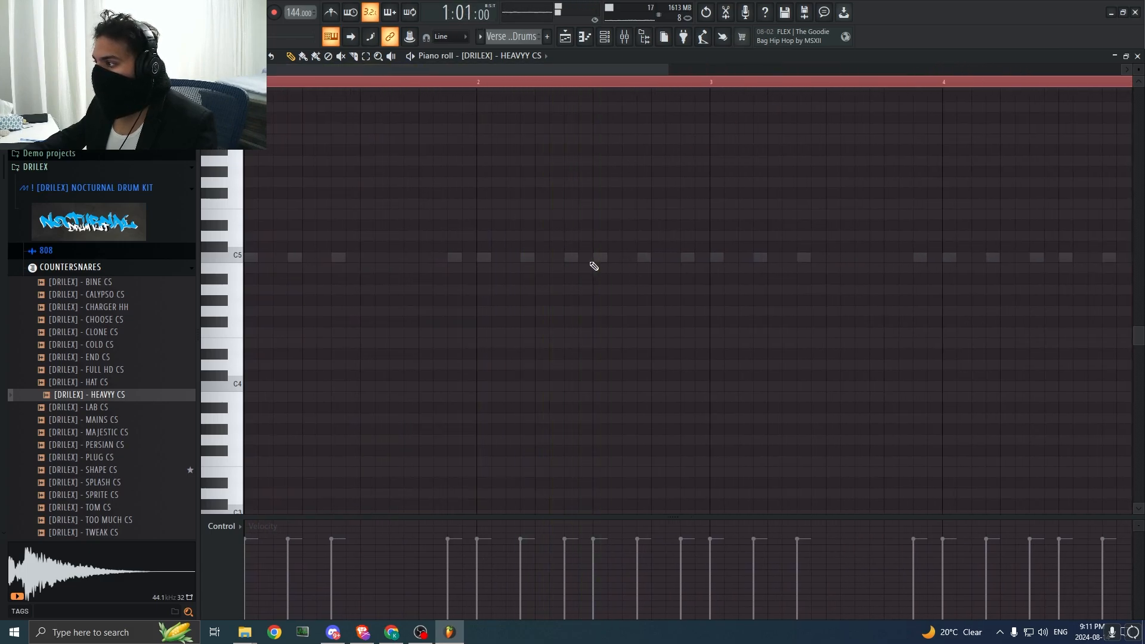
pyautogui.click(471, 56)
pyautogui.click(520, 246)
pyautogui.press('space')
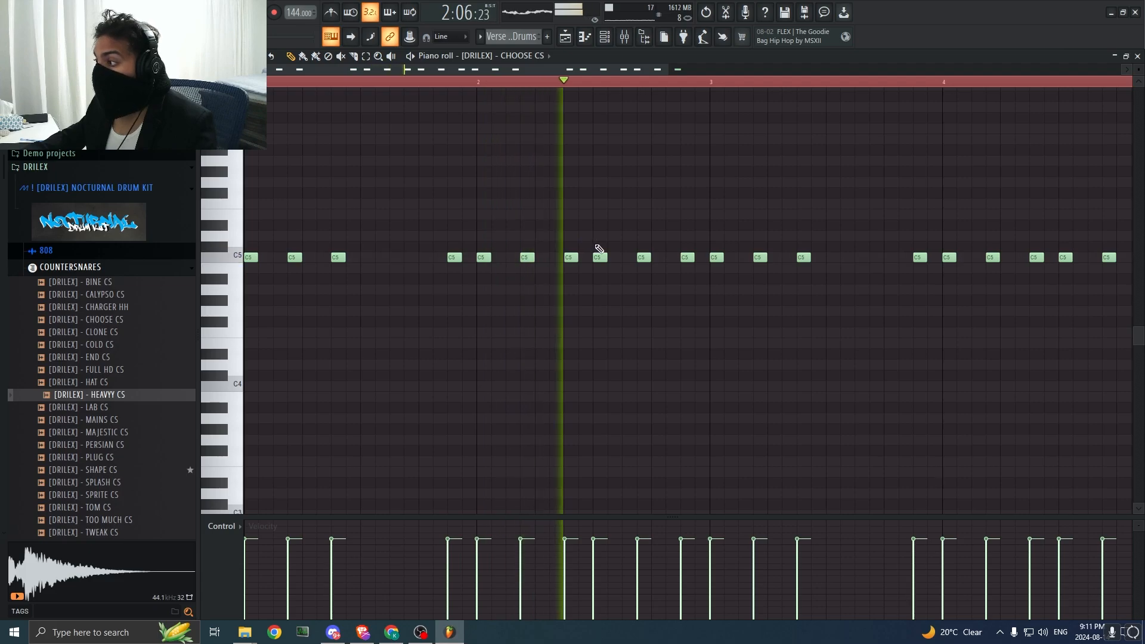
pyautogui.press('space')
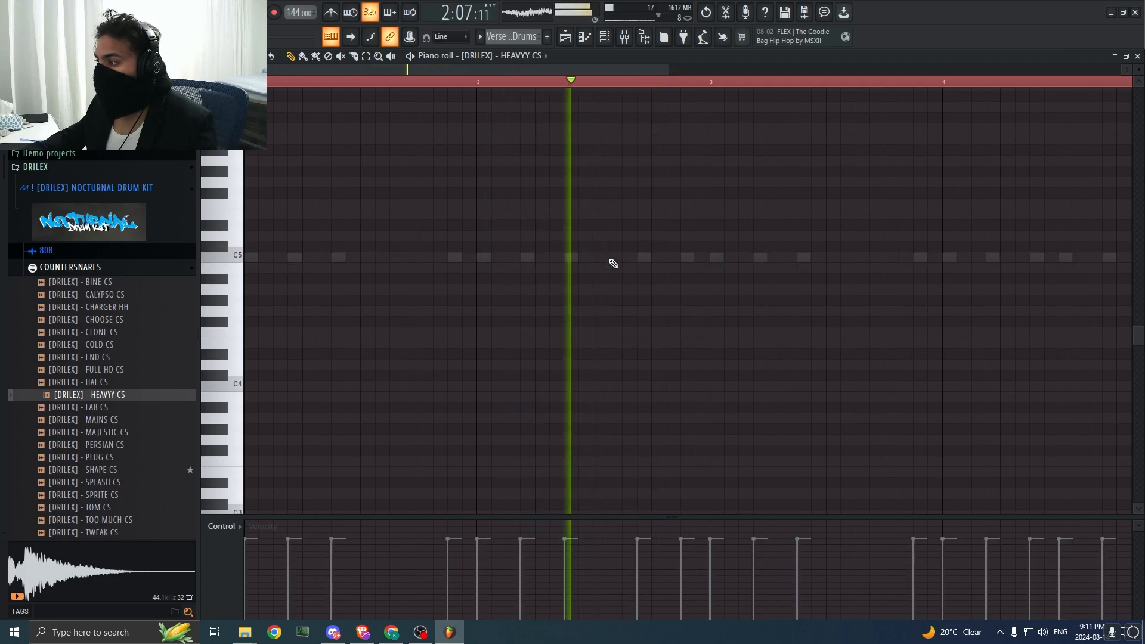
# Step: Draw four HEAVYY CS hits in the second half of bar 2 with rising velocities on the first three, and lower them two semitones
pyautogui.press('space')
pyautogui.press('space')
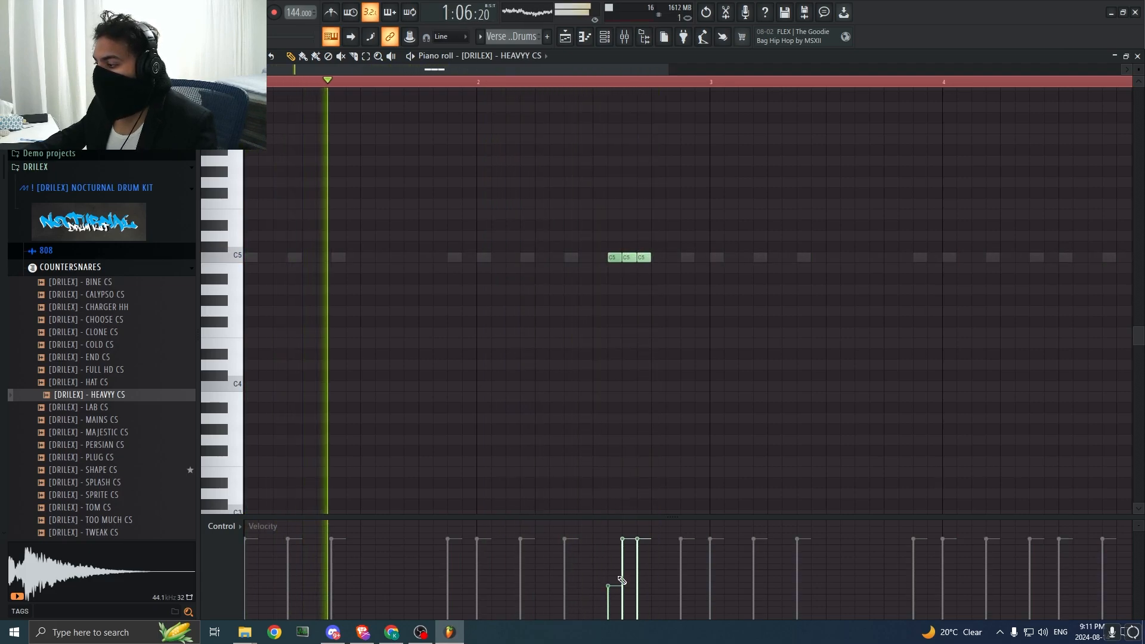
pyautogui.click(687, 268)
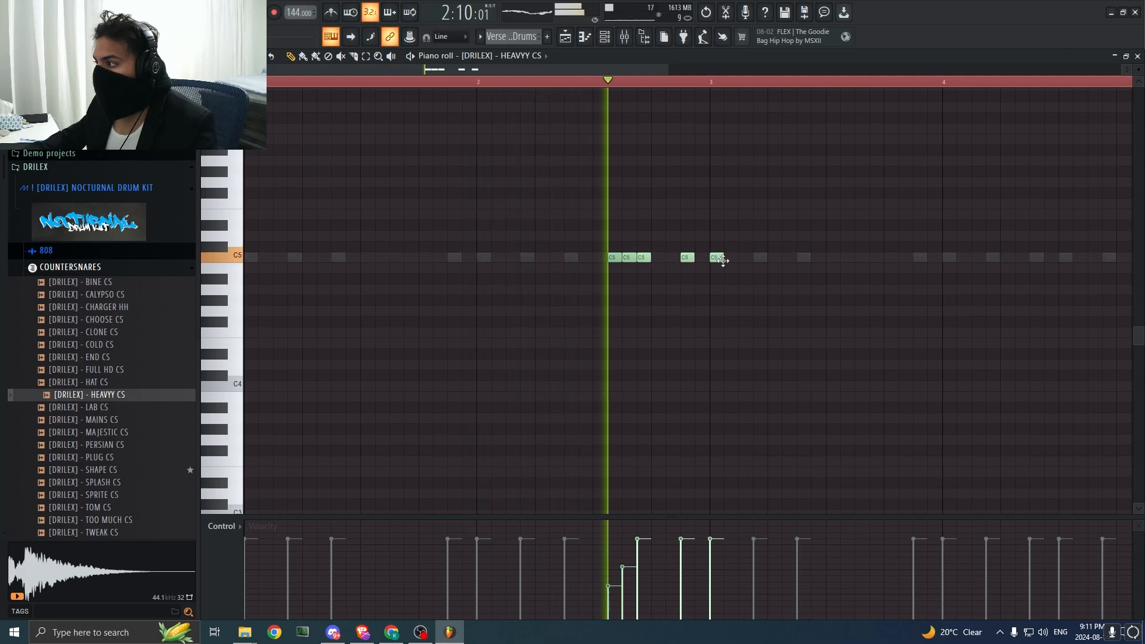
pyautogui.click(718, 268)
pyautogui.rightClick(719, 263)
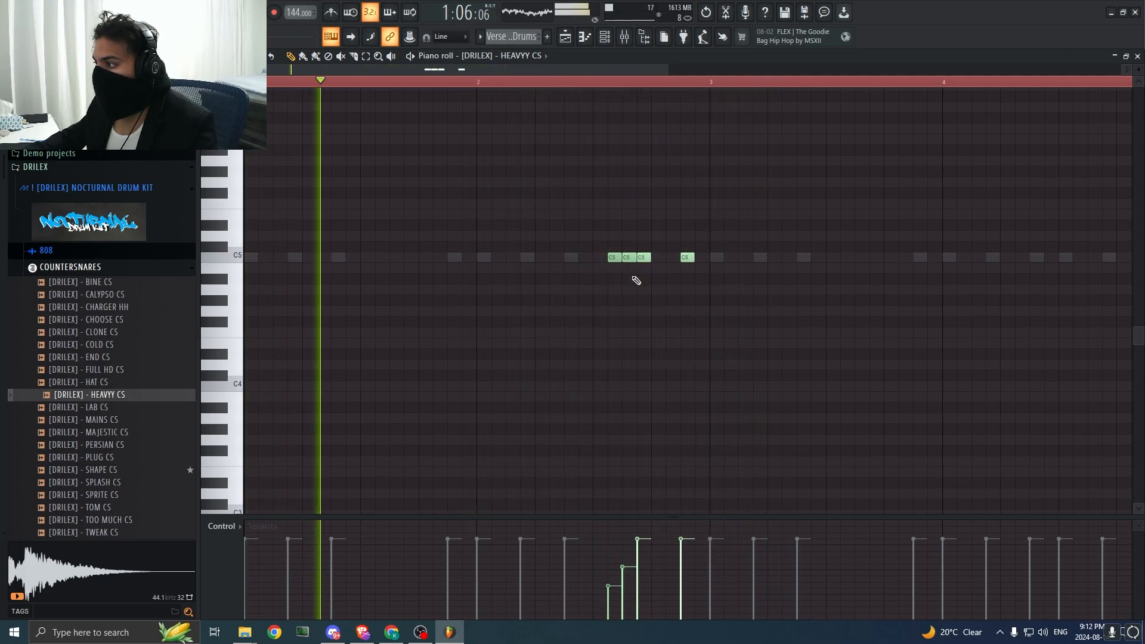
pyautogui.hotkey('ctrl', 'a')
pyautogui.moveTo(640, 259); pyautogui.dragTo(643, 282)
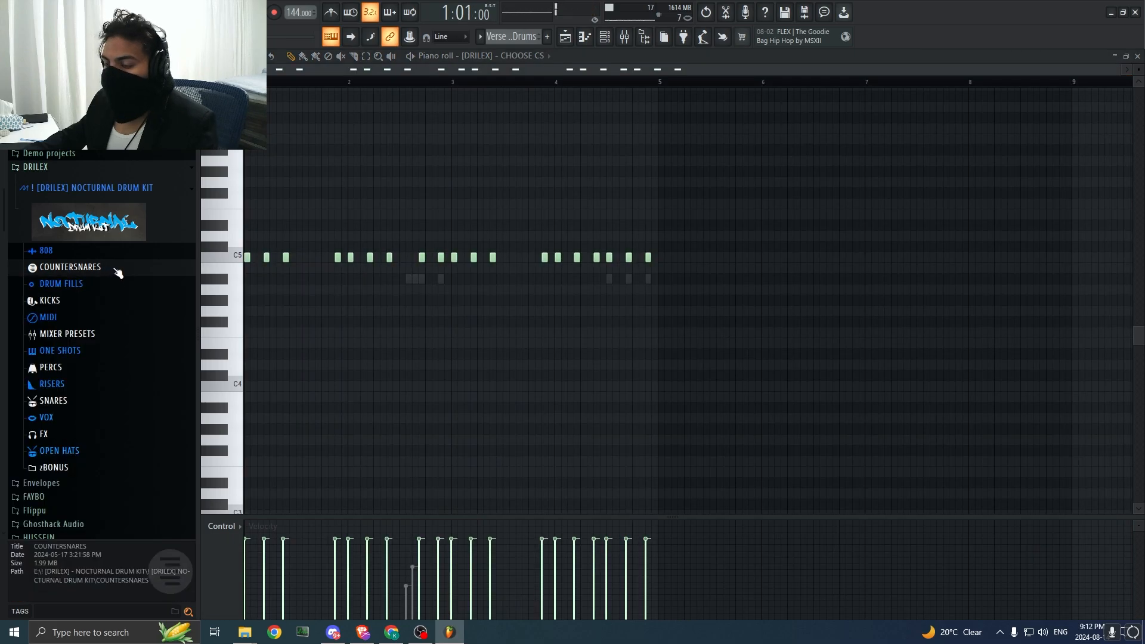
# Step: Audition claps from the Avenger drill kit in the HUSSEIN folder over the loop and add Crisp CLAP to the channel rack
pyautogui.click(72, 168)
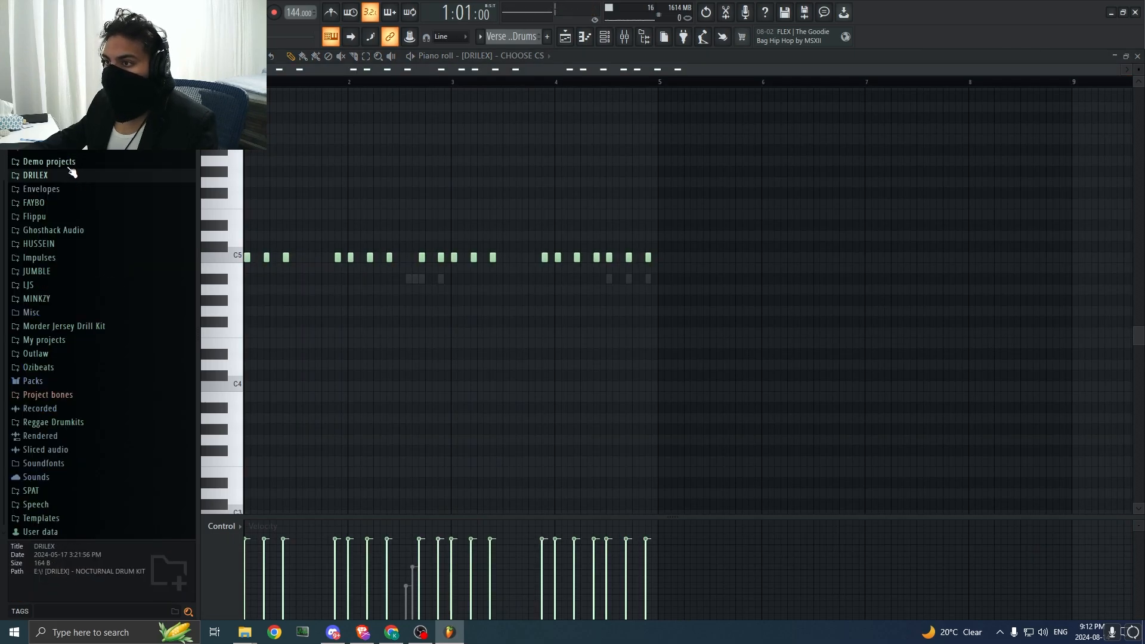
pyautogui.scroll(3, 68, 250)
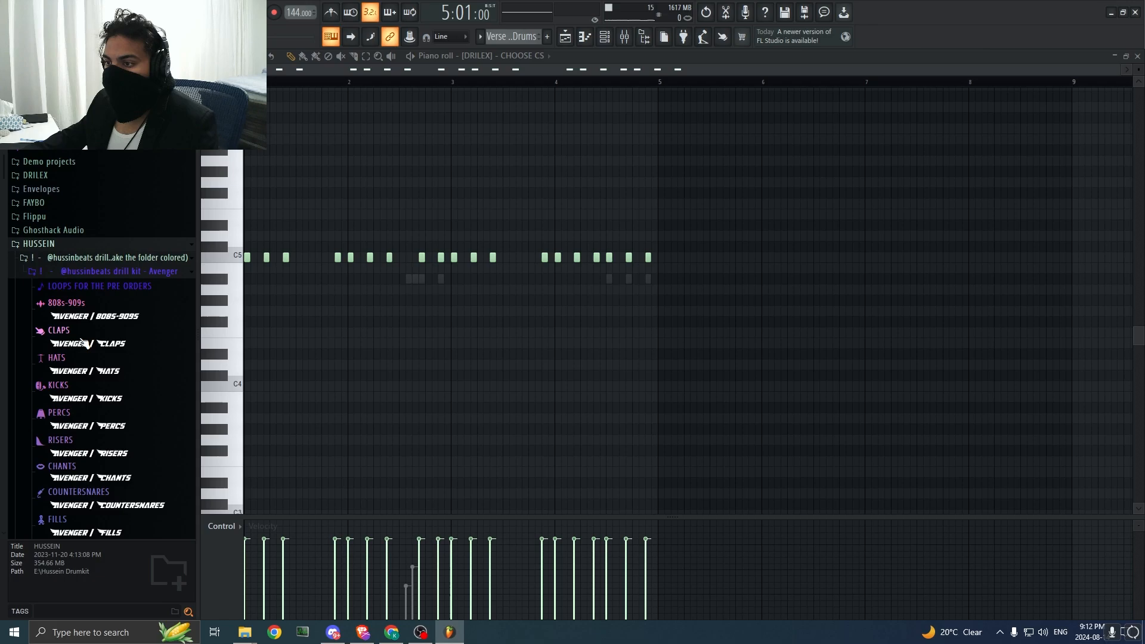
pyautogui.click(92, 344)
pyautogui.press('space')
pyautogui.click(108, 359)
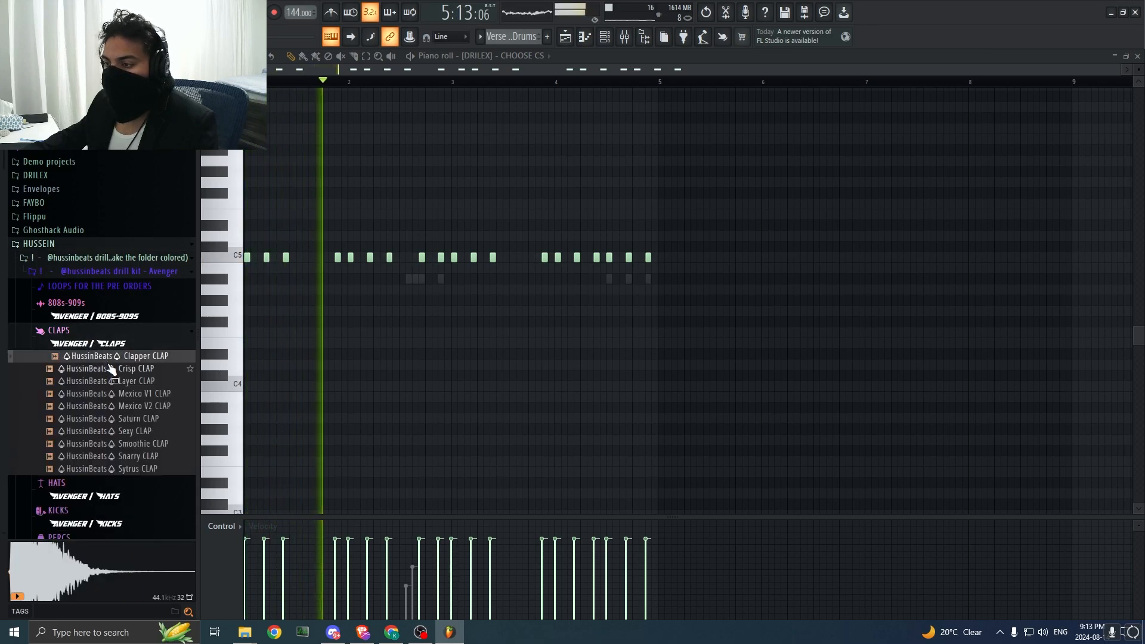
pyautogui.click(122, 368)
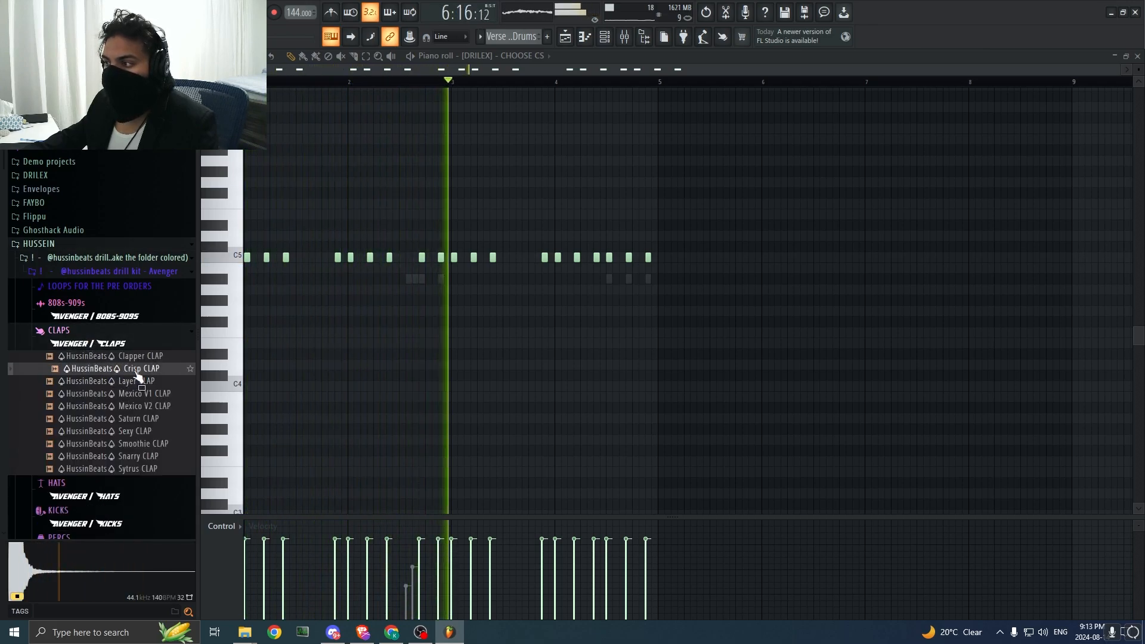
pyautogui.press('space')
pyautogui.press('F6')
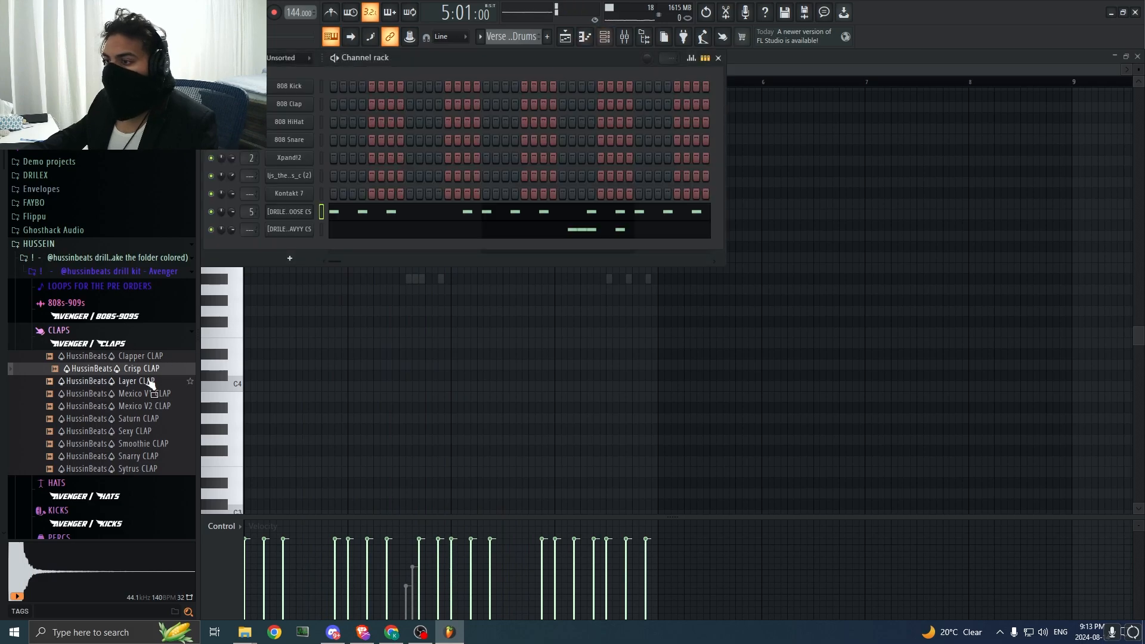
pyautogui.moveTo(251, 296); pyautogui.dragTo(300, 253)
# Step: Open the Crisp CLAP piano roll and play the drum loop against it
pyautogui.click(767, 363)
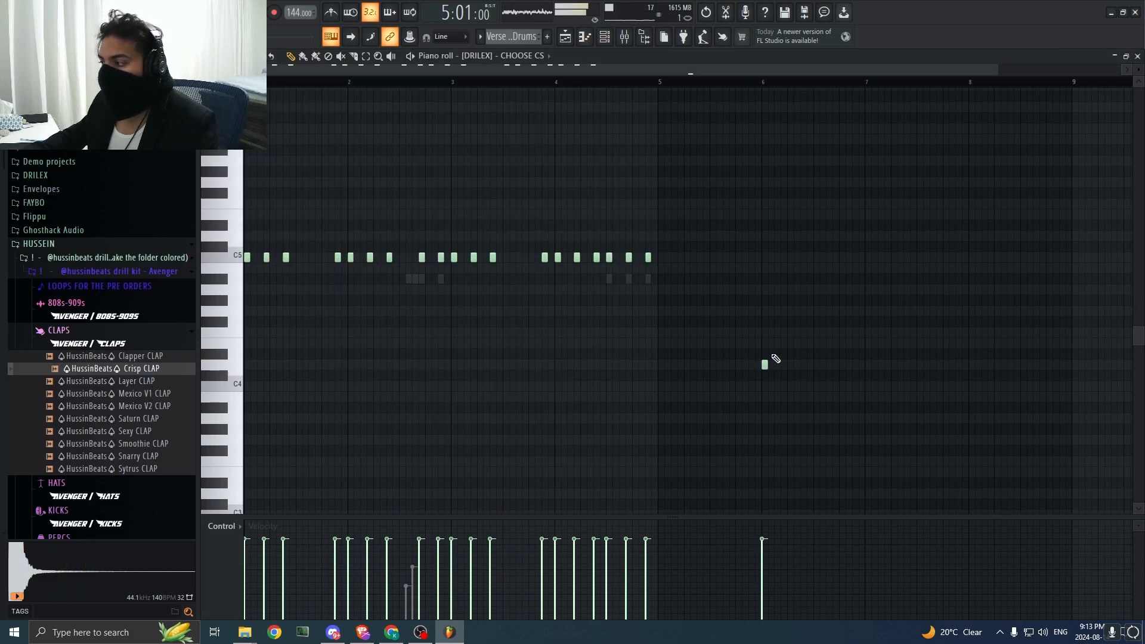
pyautogui.click(525, 55)
pyautogui.click(525, 277)
pyautogui.press('space')
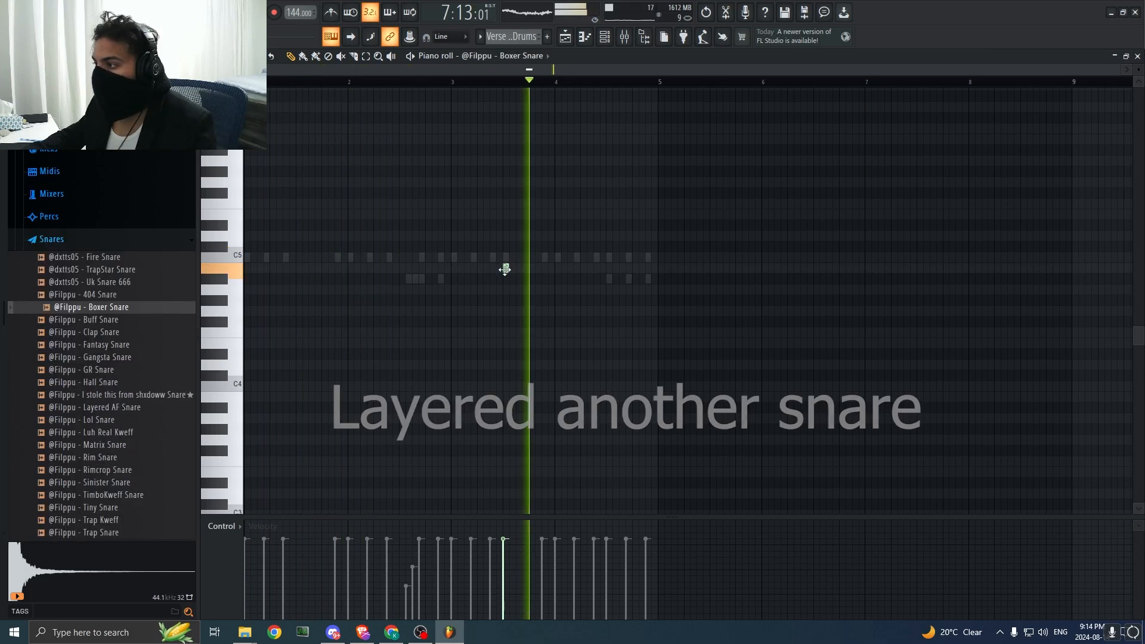
# Step: Place a Boxer Snare hit on B4 at beat 4 of bar 4 and layer a Crisp CLAP C5 hit at the same position
pyautogui.click(634, 268)
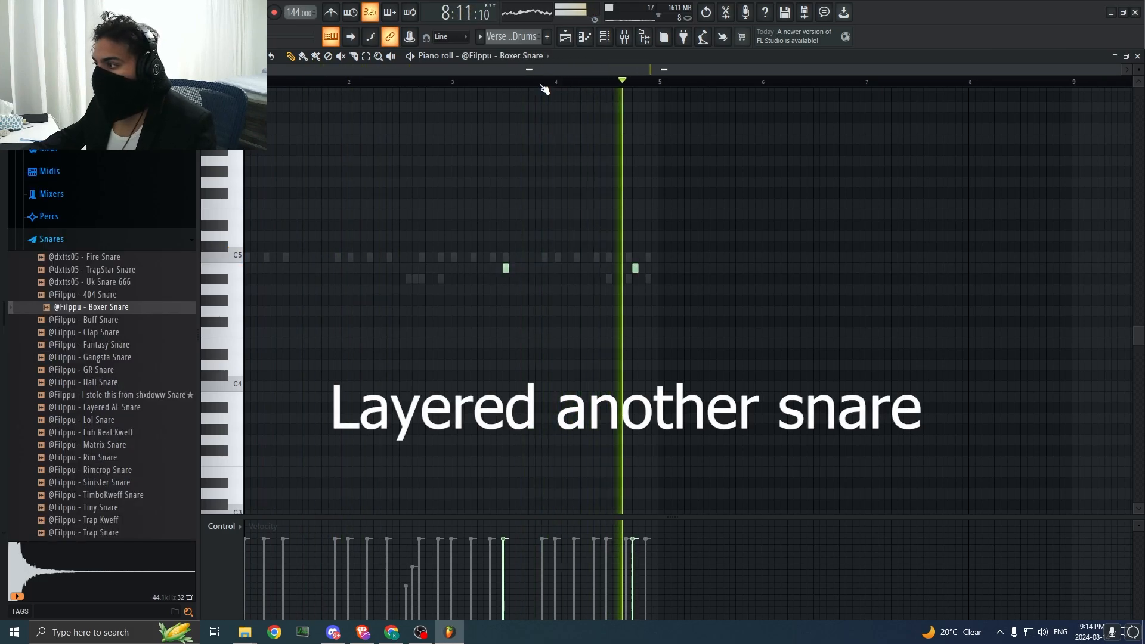
pyautogui.click(525, 56)
pyautogui.click(536, 312)
pyautogui.press('space')
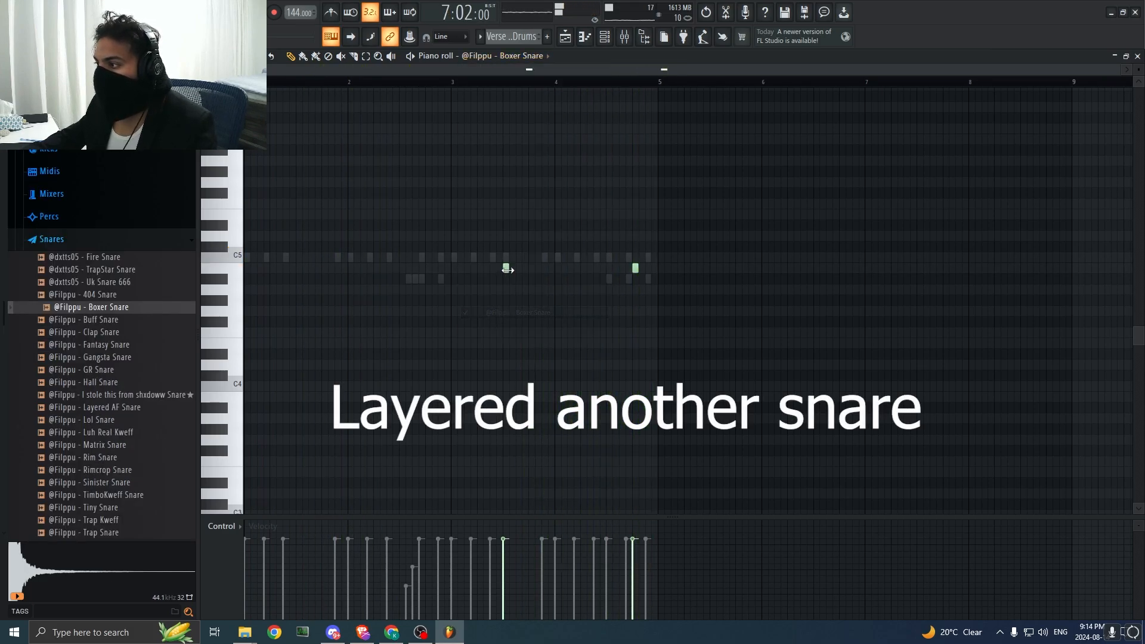
pyautogui.click(524, 55)
pyautogui.click(530, 302)
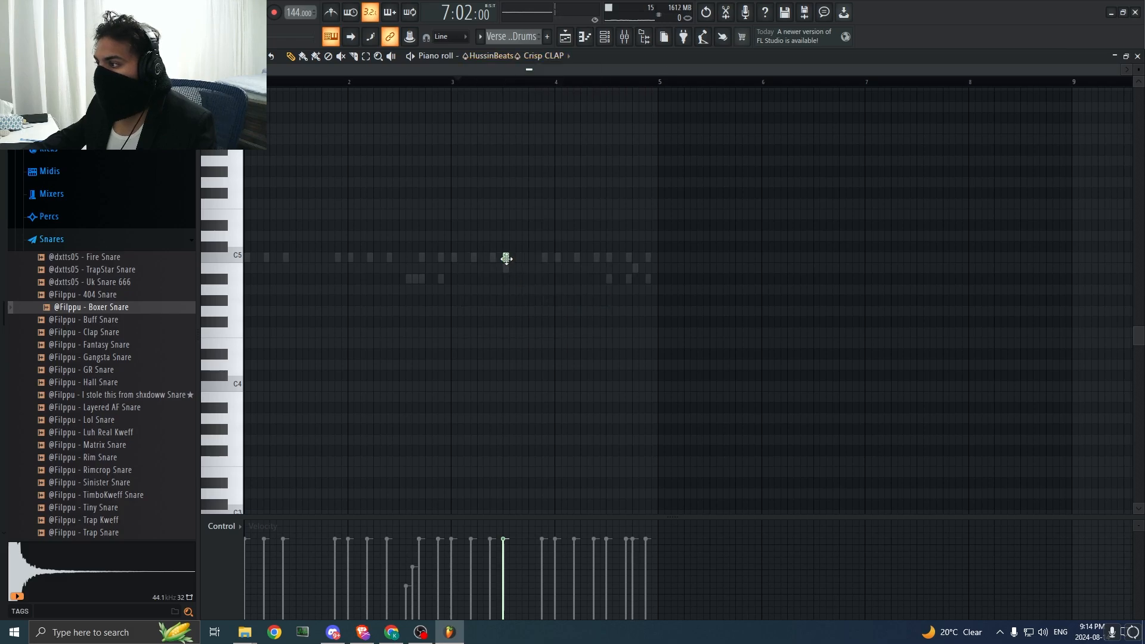
pyautogui.moveTo(631, 260); pyautogui.dragTo(636, 260)
pyautogui.press('space')
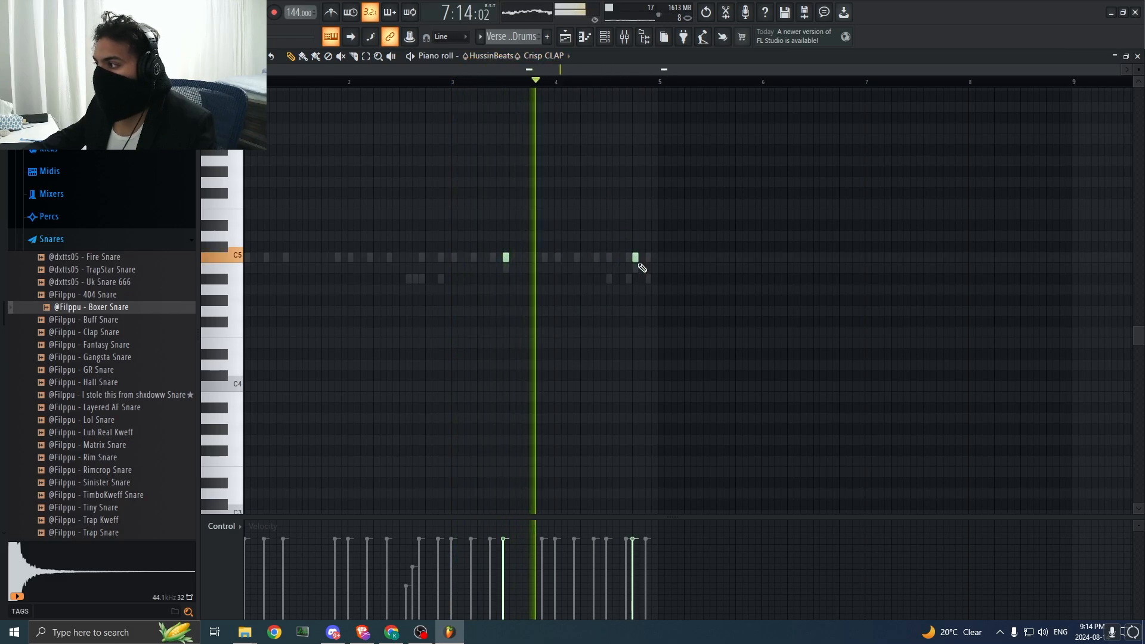
# Step: Copy the Verse 1 Drums clip to bar 9 on Track 8 and make the copy a unique pattern
pyautogui.click(691, 285)
pyautogui.click(564, 37)
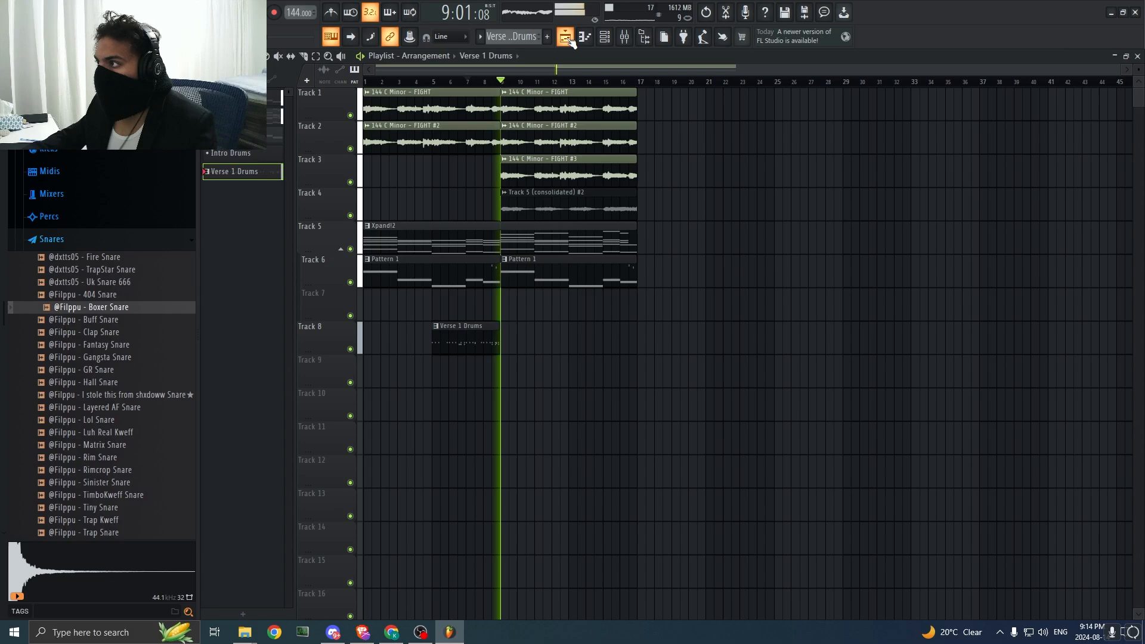
pyautogui.press('space')
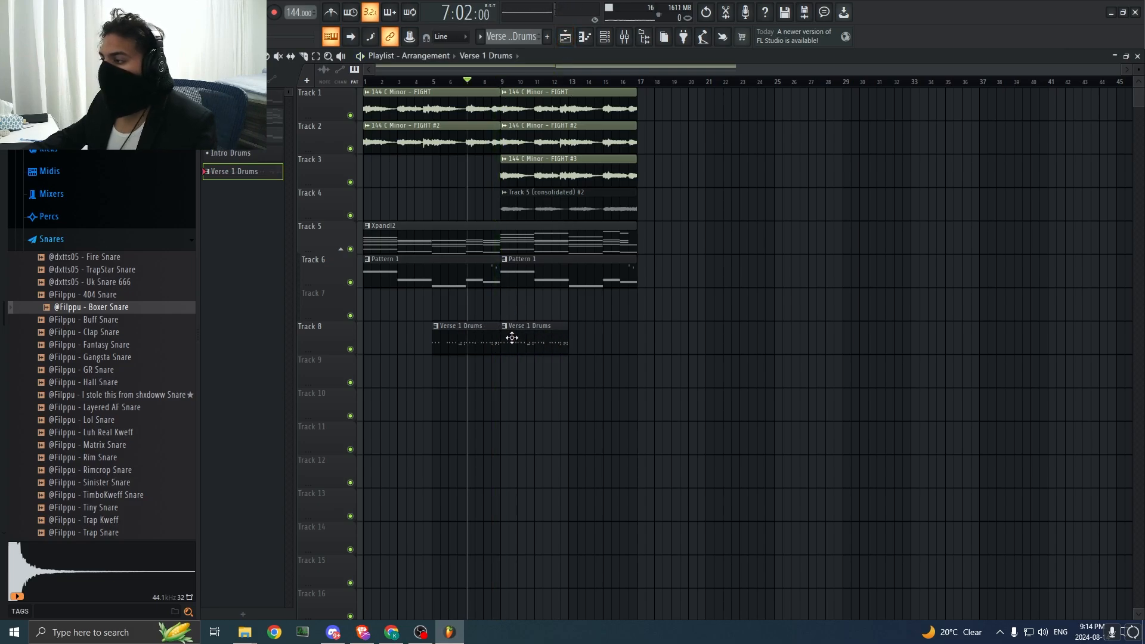
pyautogui.rightClick(513, 338)
pyautogui.click(540, 428)
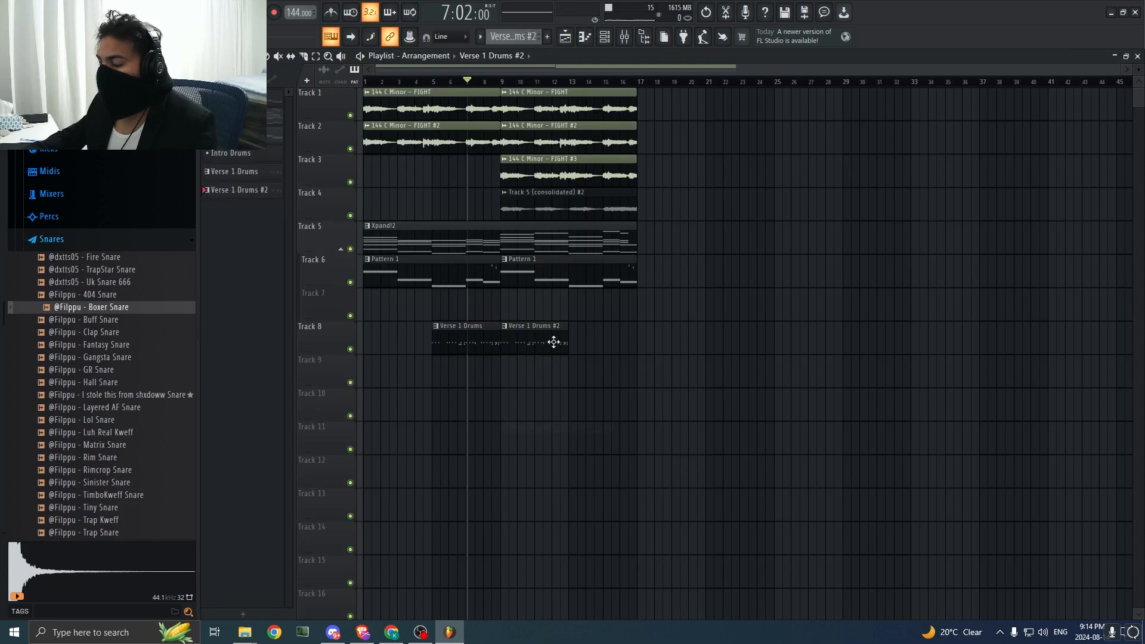
# Step: Rename the drum pattern clip at bar 5 as Intro Drums #2
pyautogui.rightClick(443, 331)
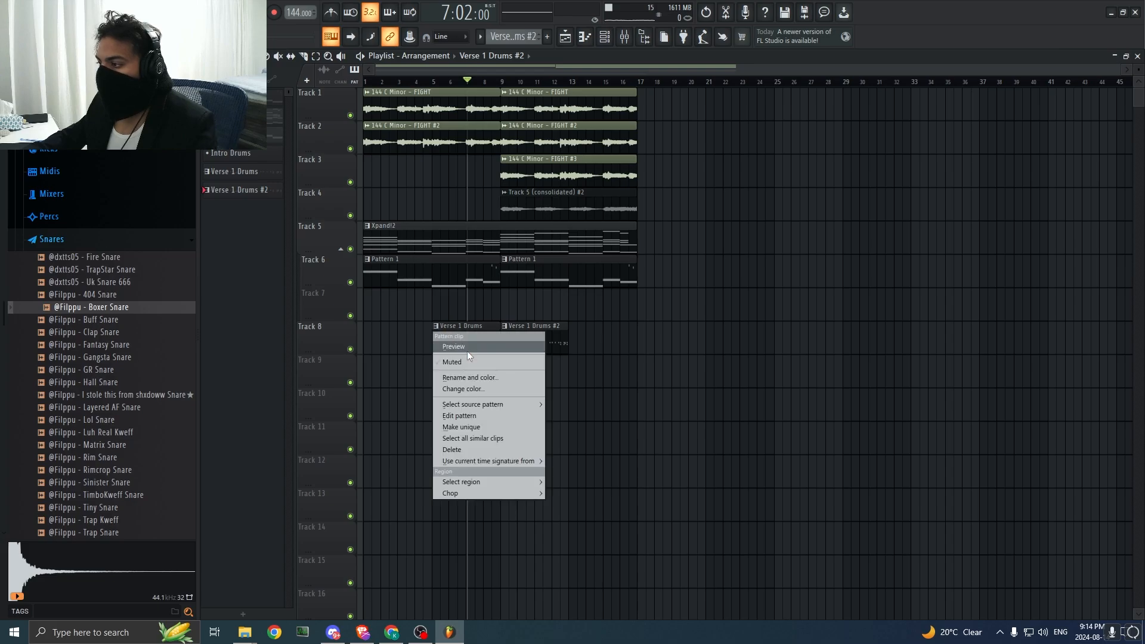
pyautogui.click(495, 378)
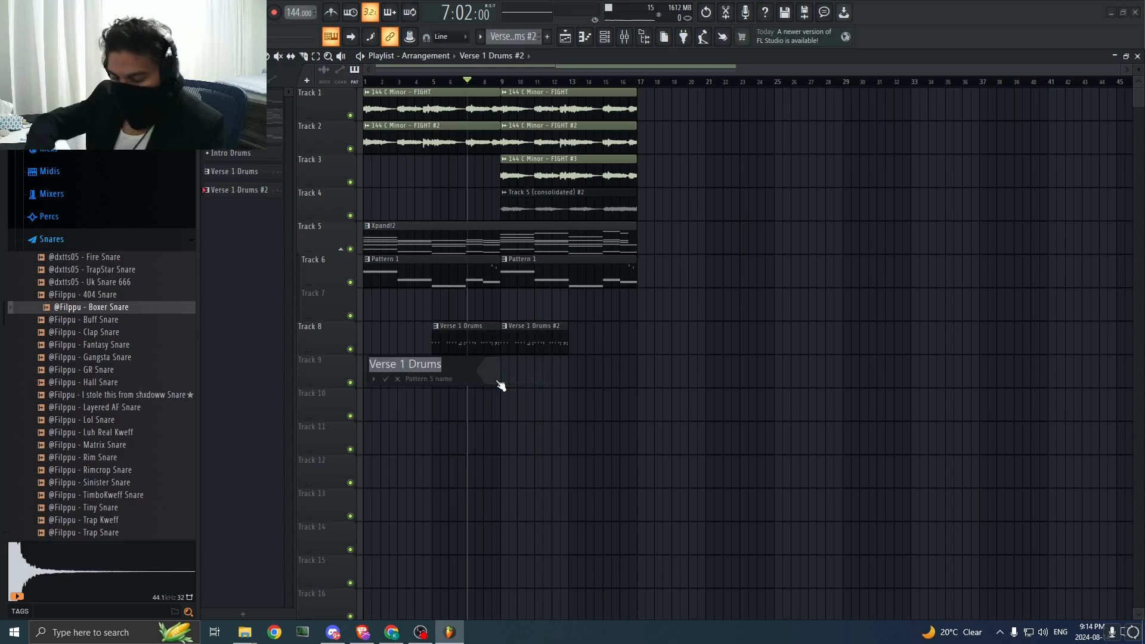
pyautogui.write('Intro Drums #2')
pyautogui.press('Return')
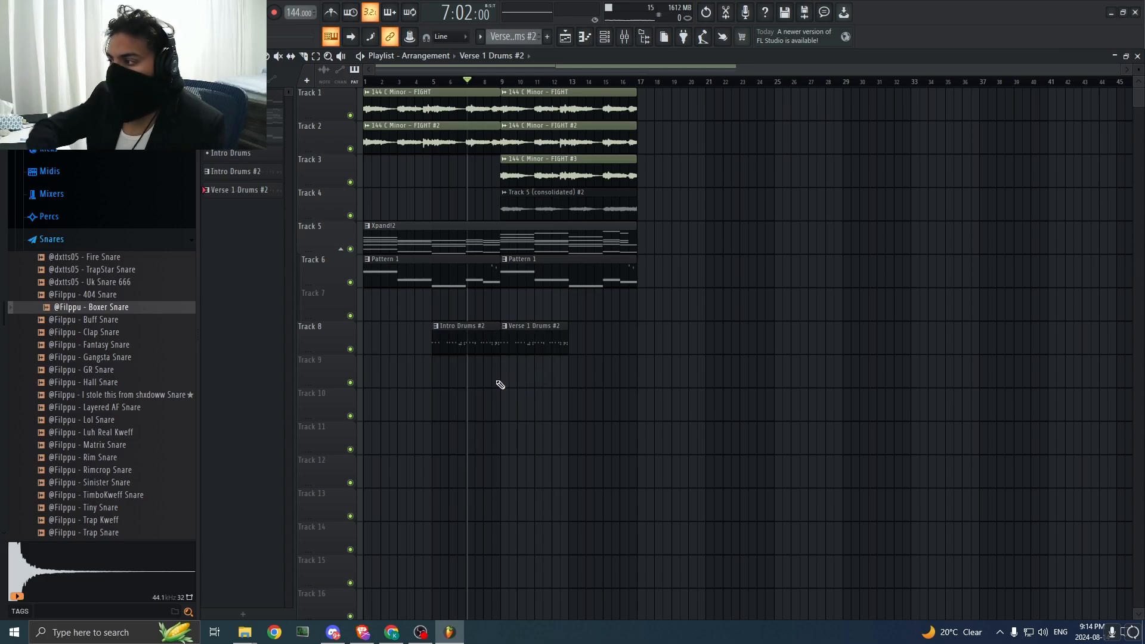
# Step: Extend the Verse 1 Drums #2 clip on Track 8 to bar 17 and play its CHOOSE CS pattern in the piano roll
pyautogui.moveTo(566, 347); pyautogui.dragTo(630, 349)
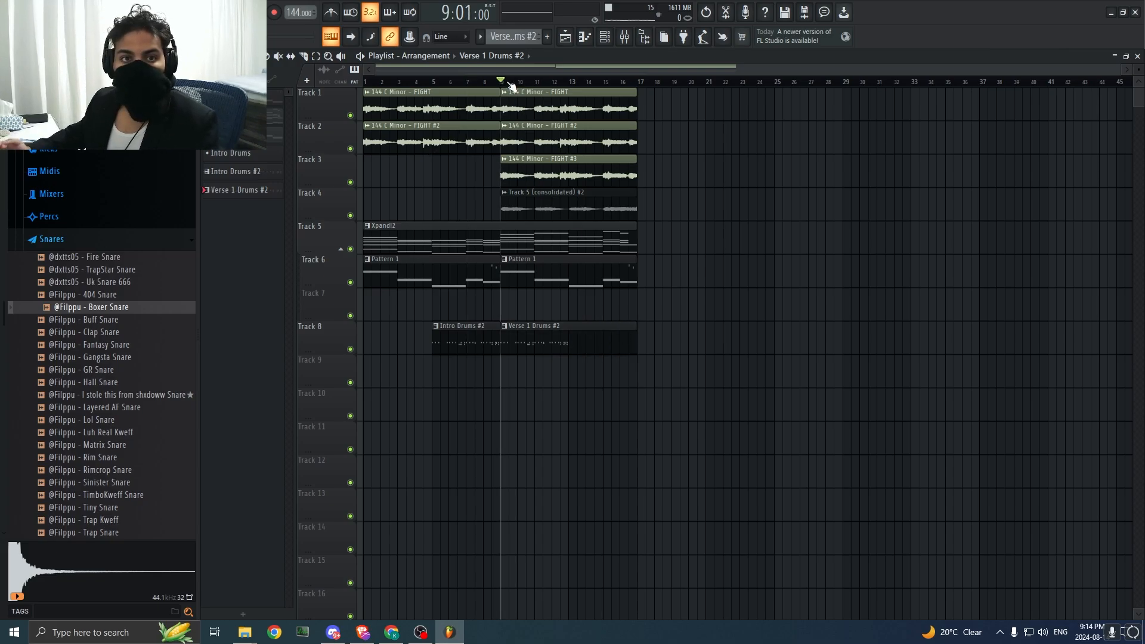
pyautogui.doubleClick(571, 334)
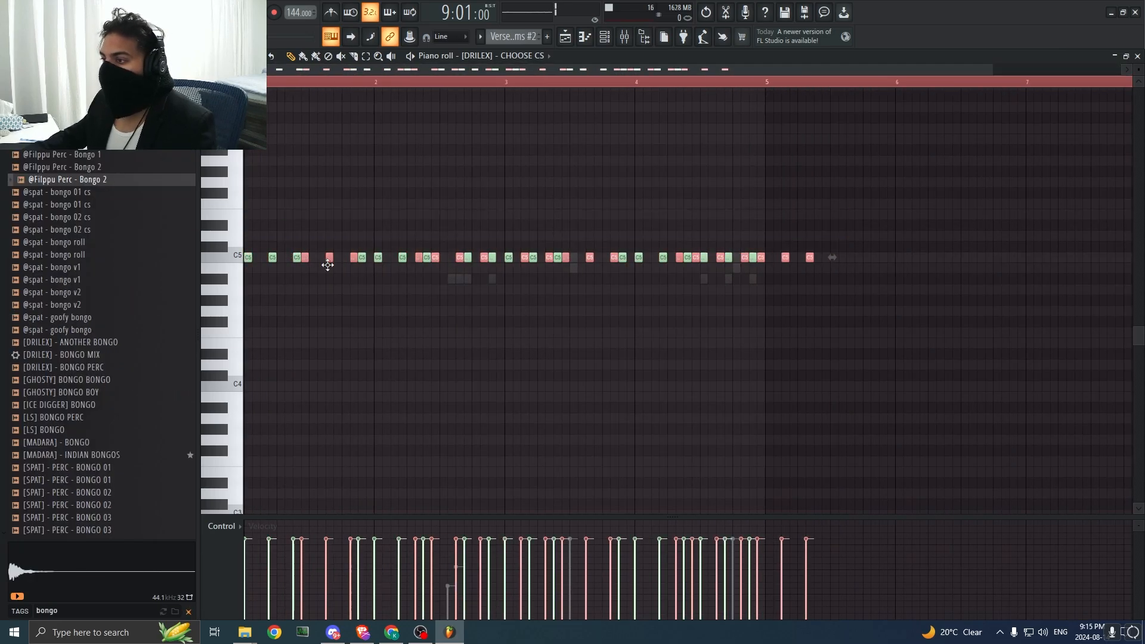
pyautogui.press('space')
pyautogui.keyDown('ctrl'); pyautogui.click(467, 161); pyautogui.keyUp('ctrl')
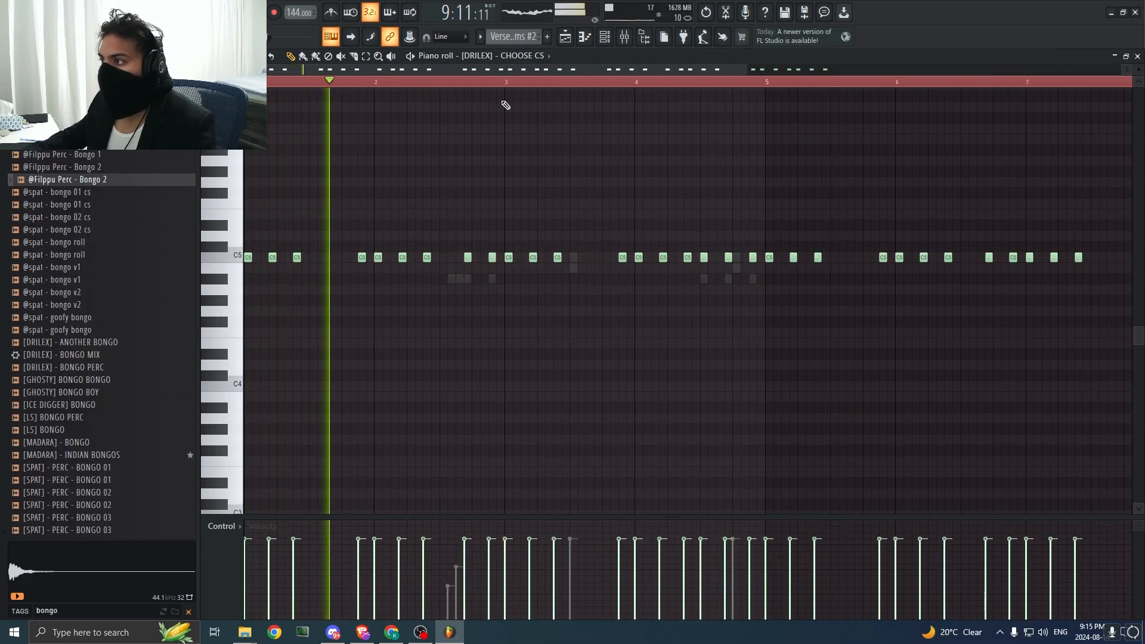
pyautogui.press('space')
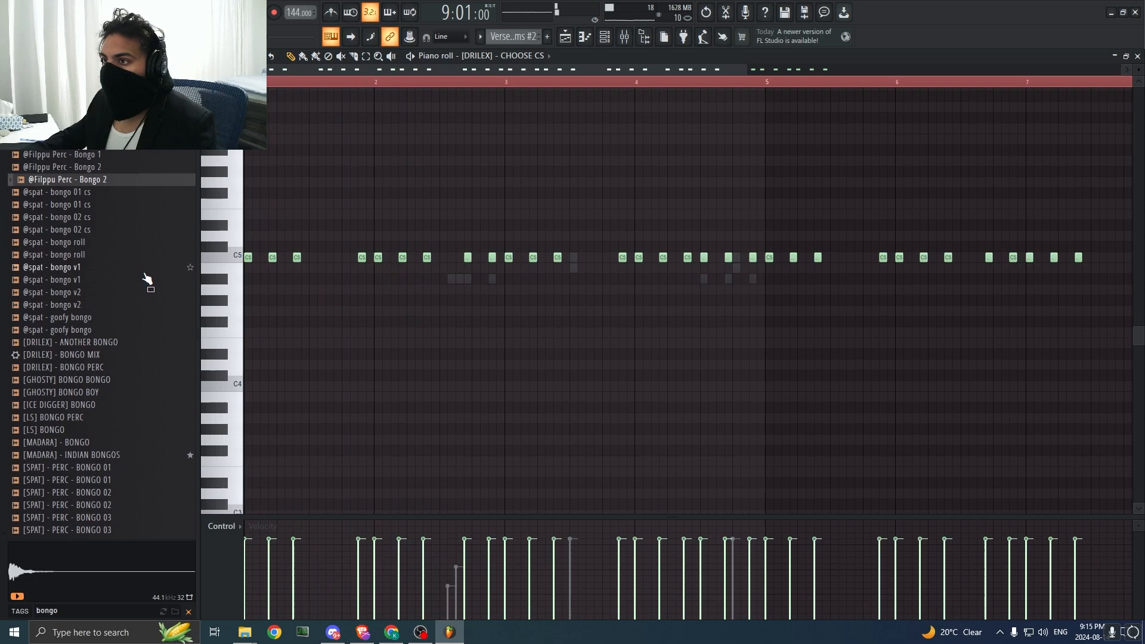
# Step: Clear the bongo search in the browser and open the COUNTERSNARES folder of the DRILEX Nocturnal Drum Kit
pyautogui.click(188, 611)
pyautogui.scroll(10, 89, 340)
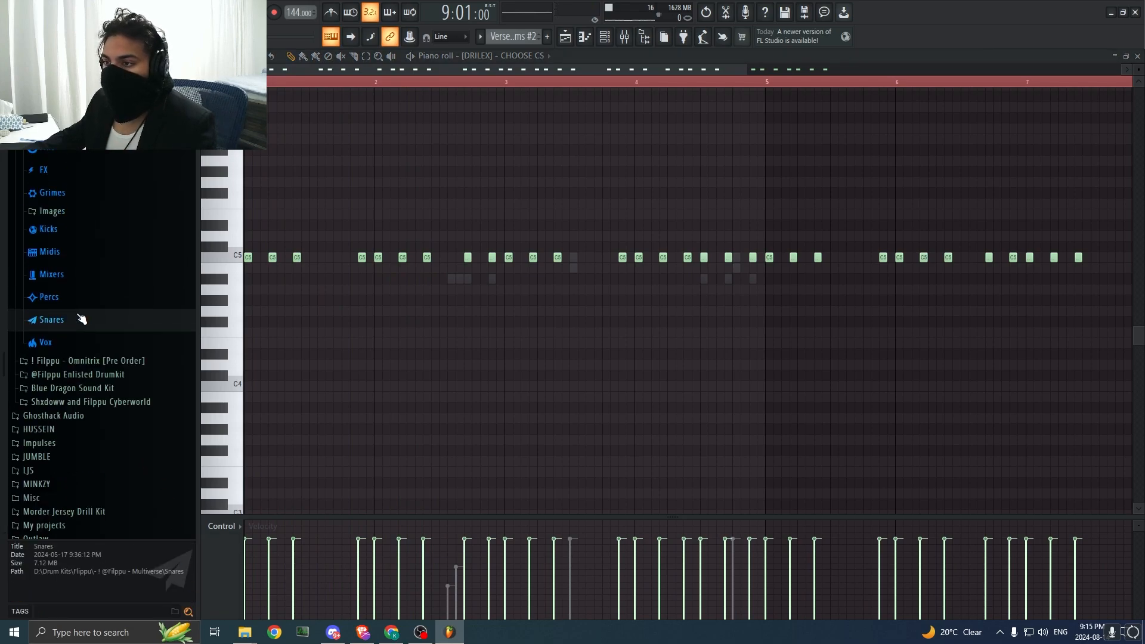
pyautogui.click(77, 299)
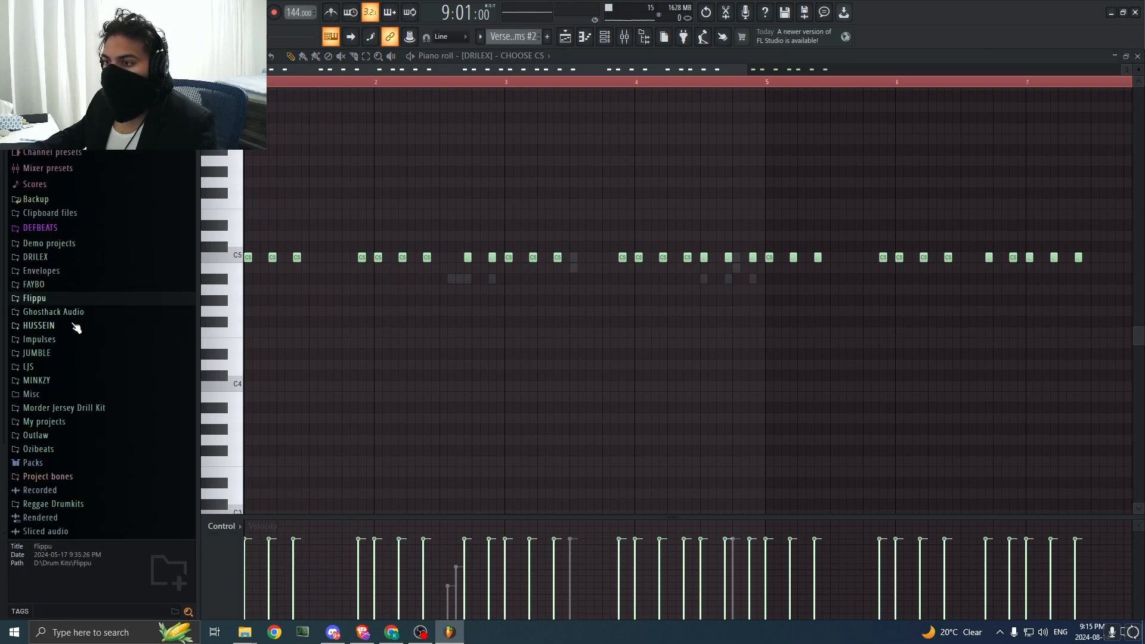
pyautogui.click(36, 257)
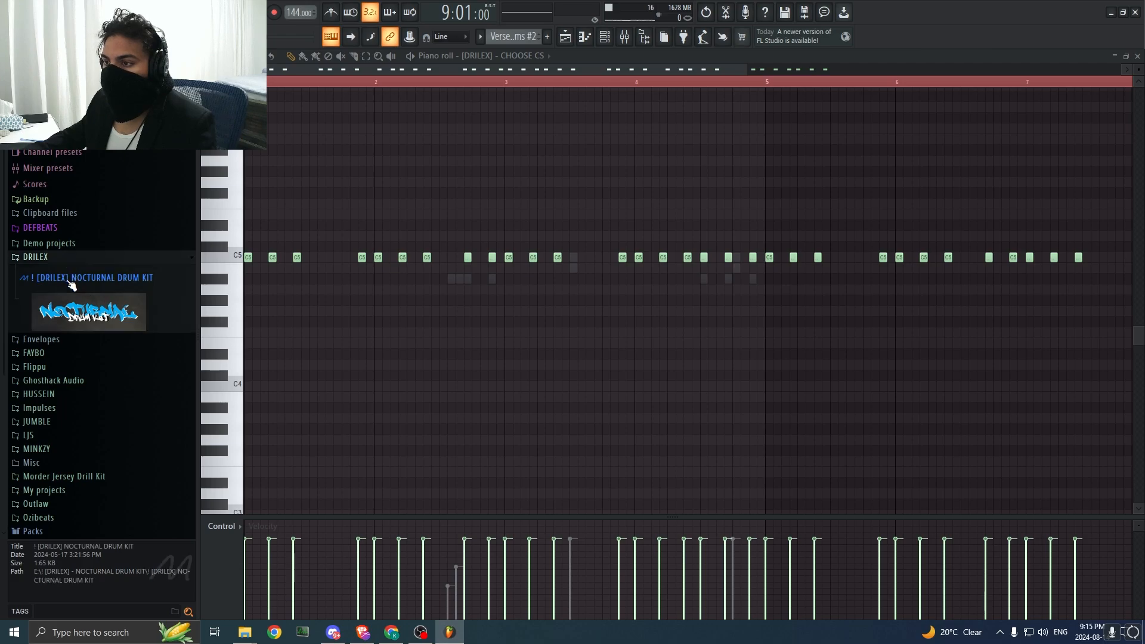
pyautogui.click(77, 278)
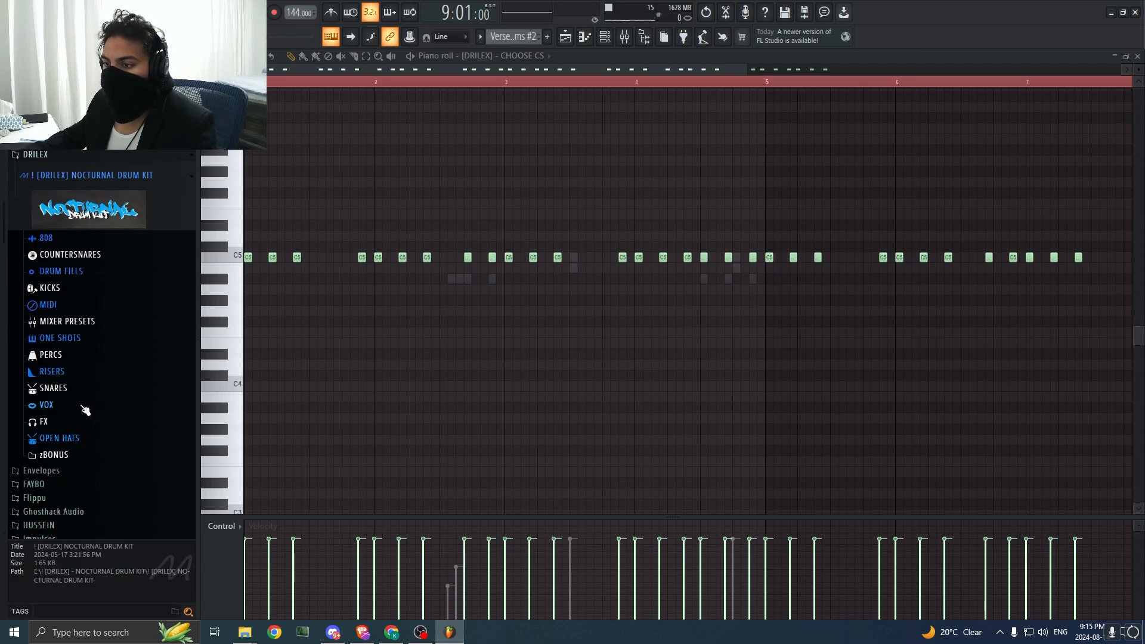
pyautogui.click(67, 257)
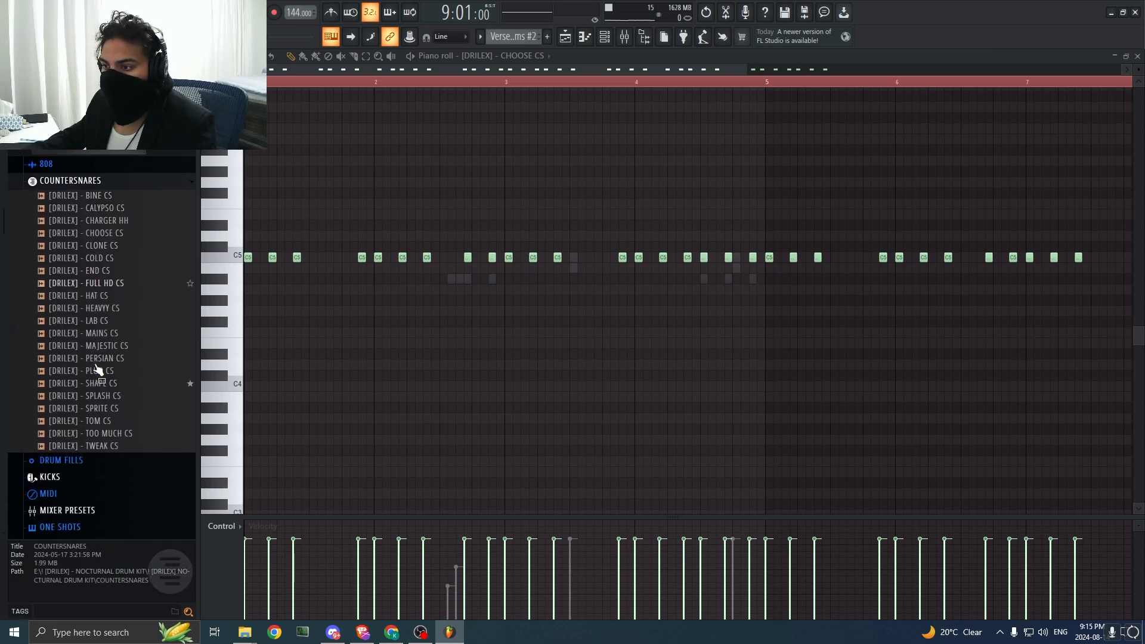
# Step: Preview the countersnare samples and add [DRILEX] - PERSIAN CS as a channel in the verse drums
pyautogui.click(107, 373)
pyautogui.moveTo(107, 377); pyautogui.dragTo(139, 366)
pyautogui.moveTo(289, 306); pyautogui.dragTo(402, 289)
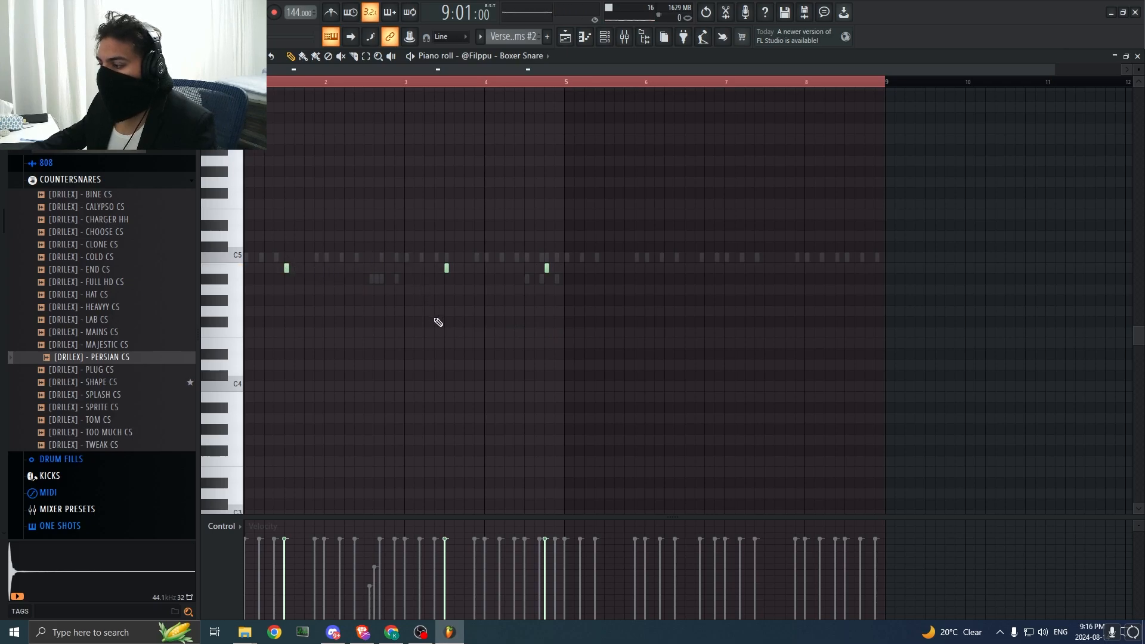
# Step: Open the Crisp CLAP piano roll and play the verse drum pattern against it
pyautogui.click(513, 56)
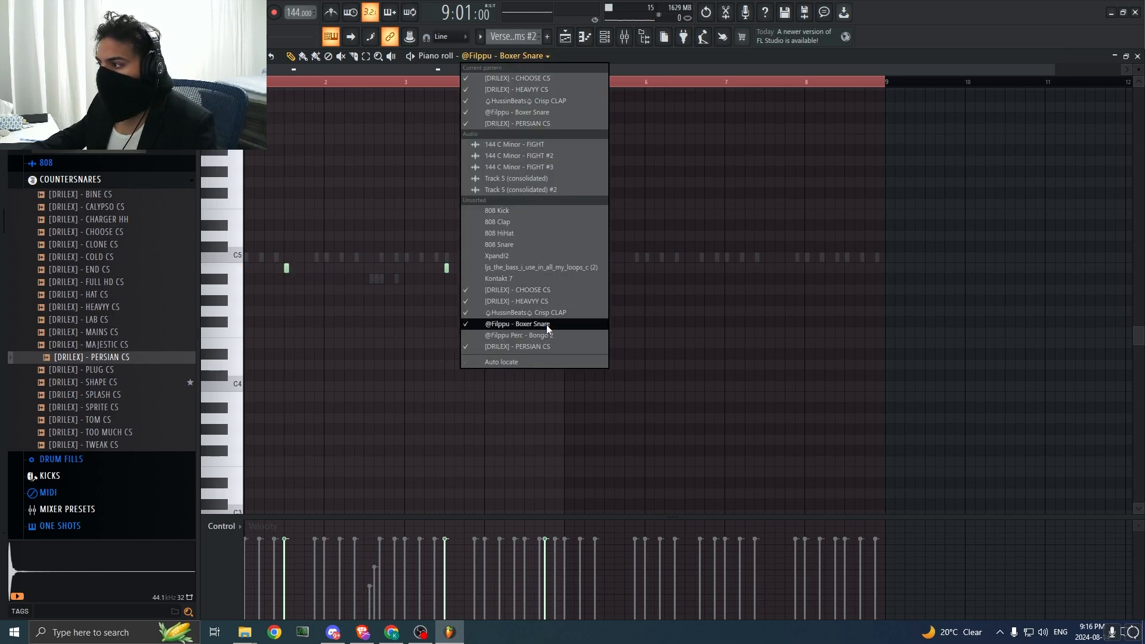
pyautogui.click(551, 314)
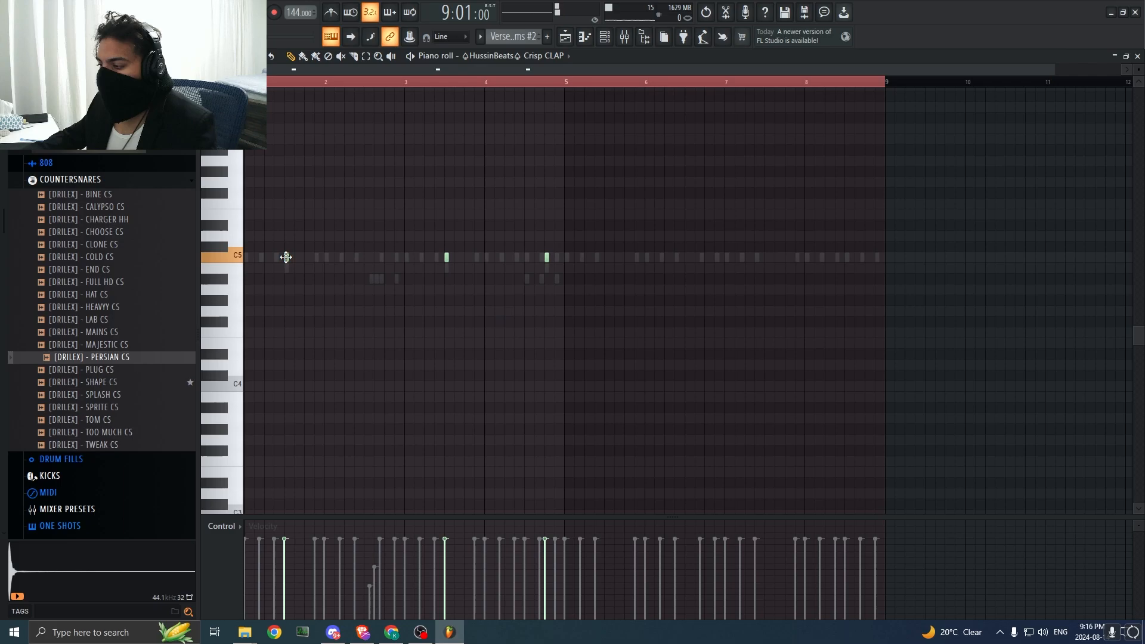
pyautogui.press('space')
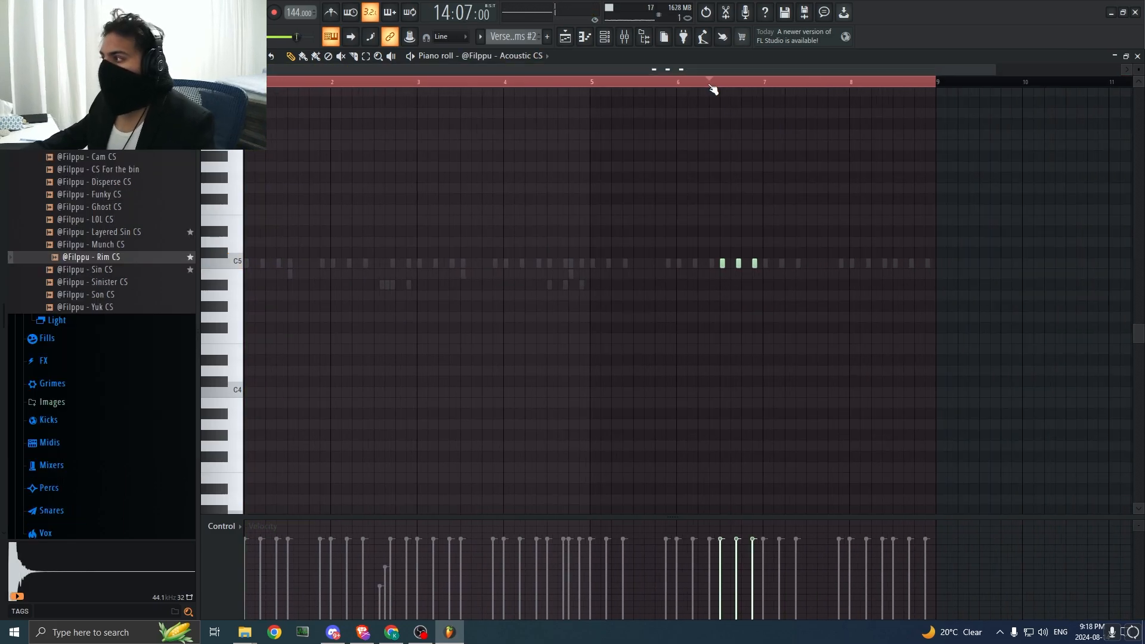
pyautogui.click(696, 82)
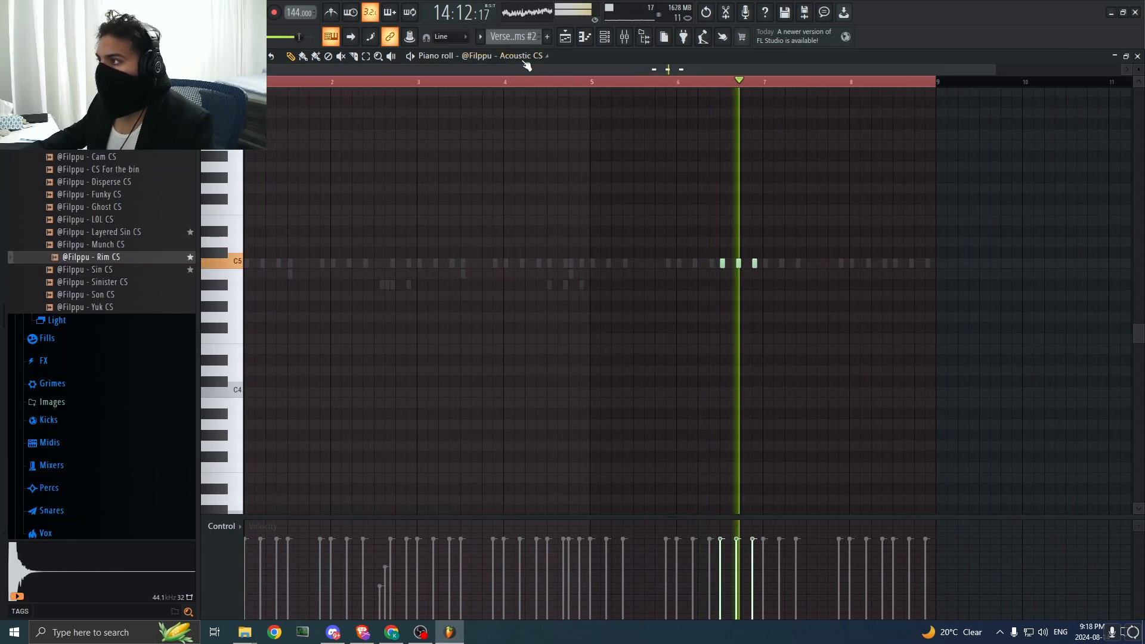
pyautogui.press('F6')
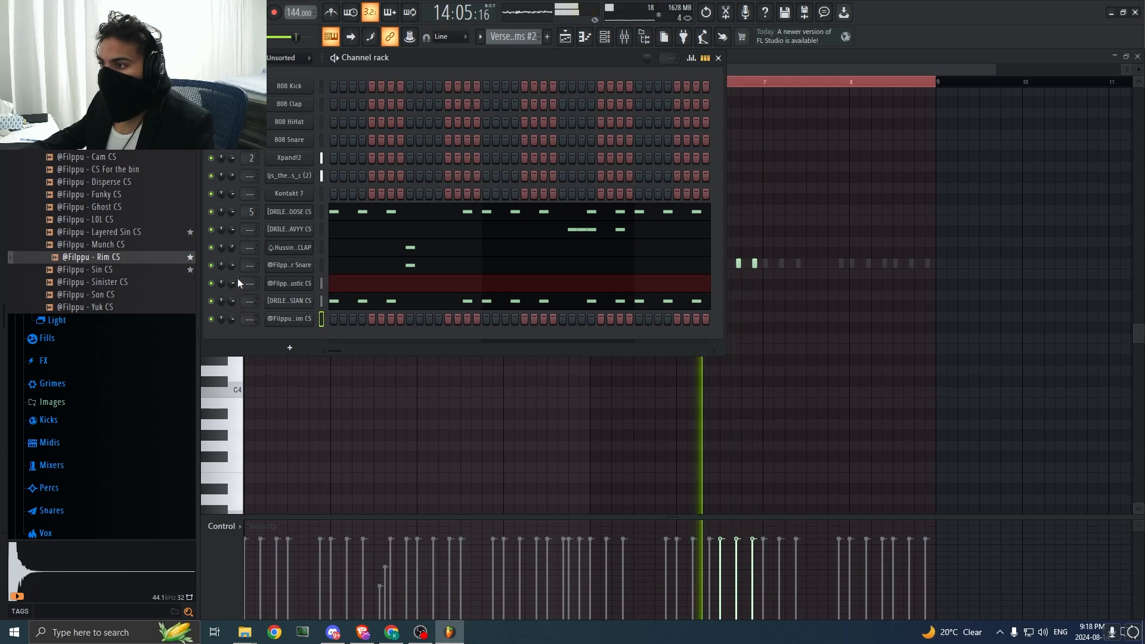
pyautogui.press('F6')
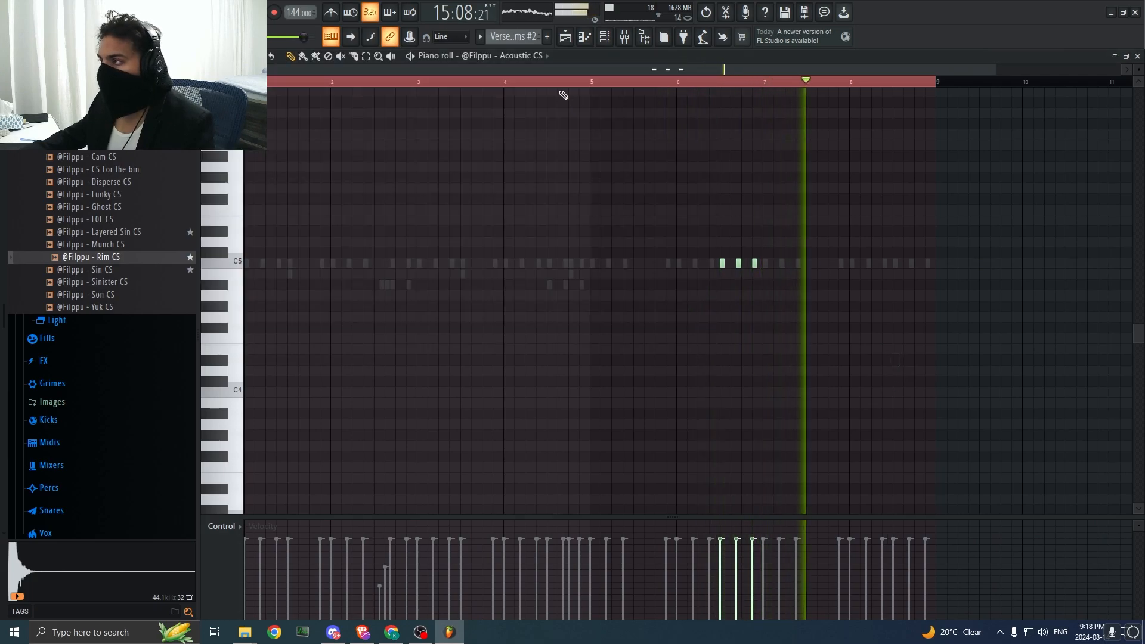
pyautogui.click(466, 55)
pyautogui.click(531, 366)
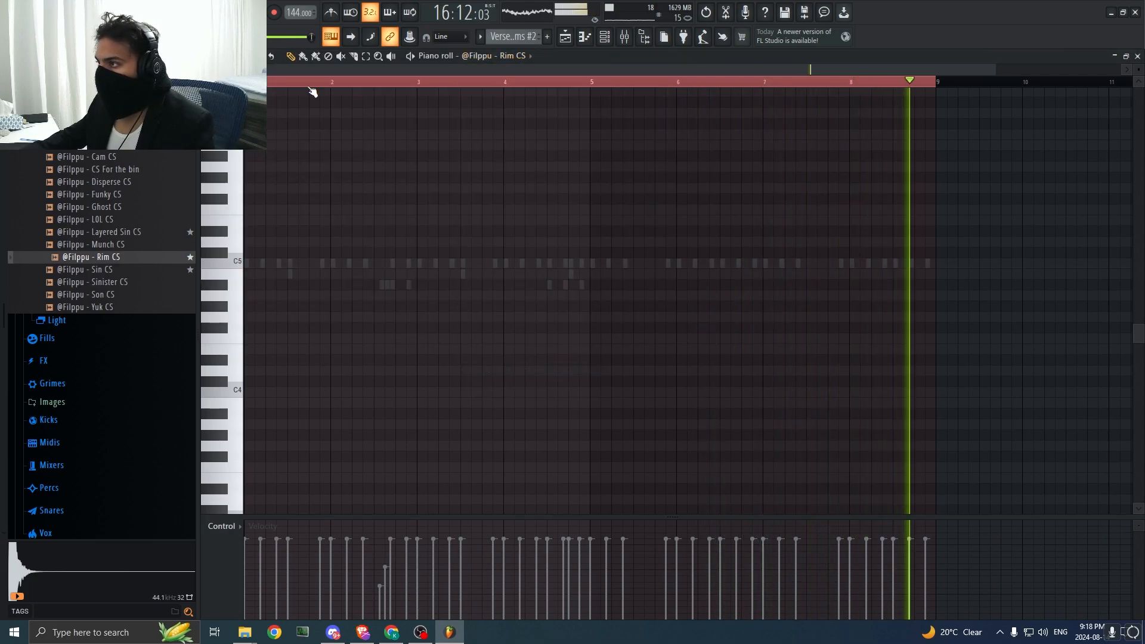
pyautogui.click(565, 38)
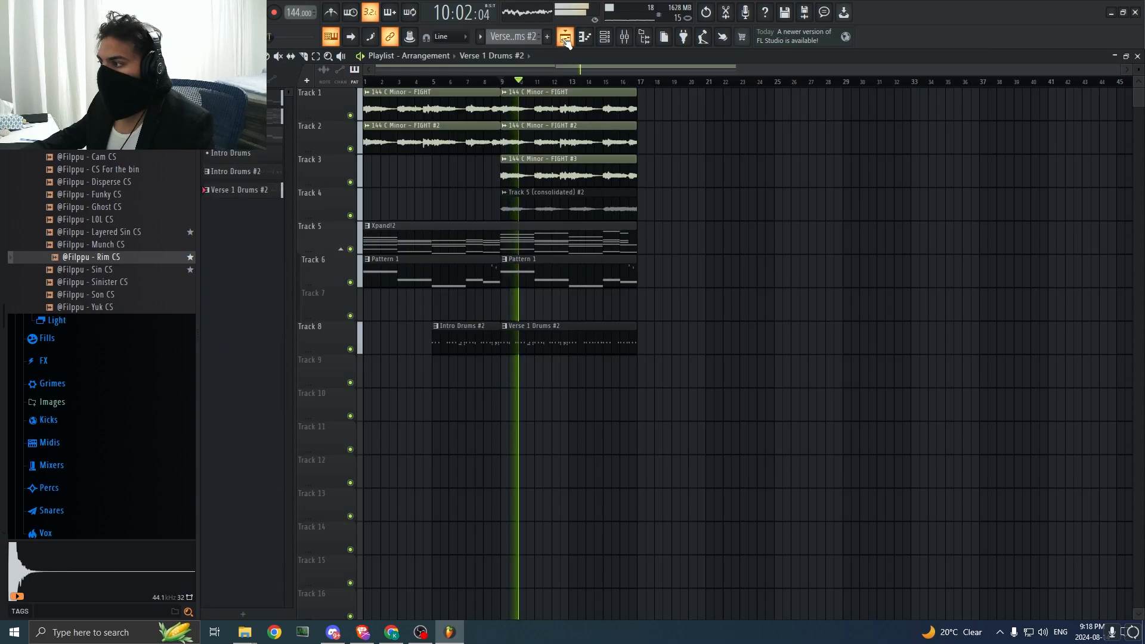
pyautogui.click(564, 37)
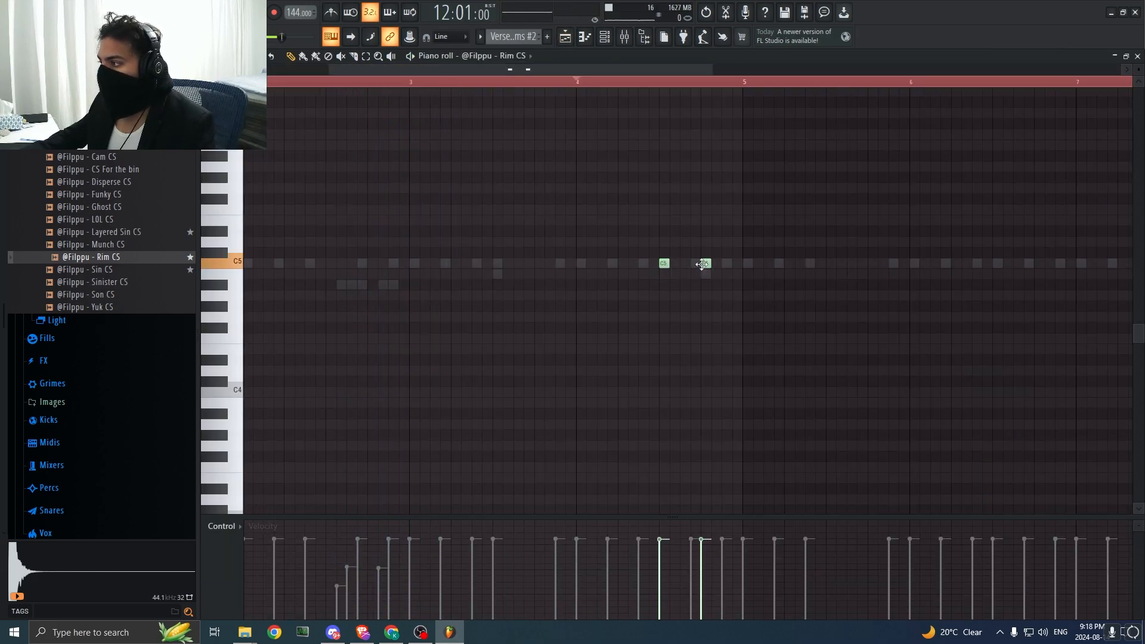
# Step: Place evenly spaced Rim CS hits on C5 in the second half of bar 4 and play them back
pyautogui.click(726, 263)
pyautogui.press('space')
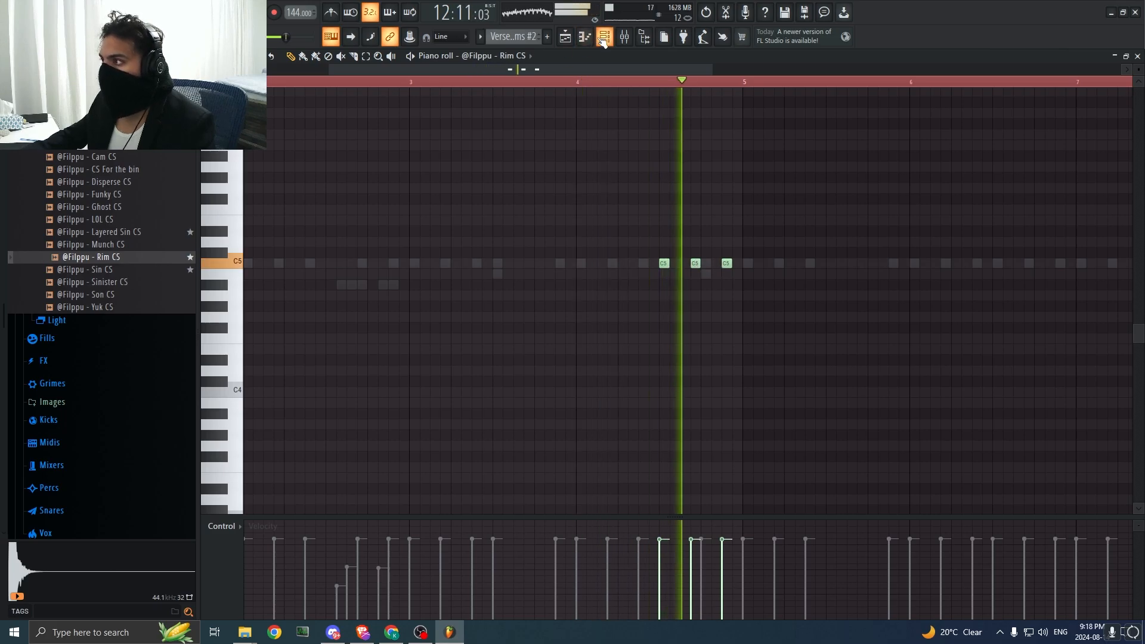
pyautogui.moveTo(597, 68); pyautogui.dragTo(427, 84)
pyautogui.moveTo(642, 69); pyautogui.dragTo(1026, 74)
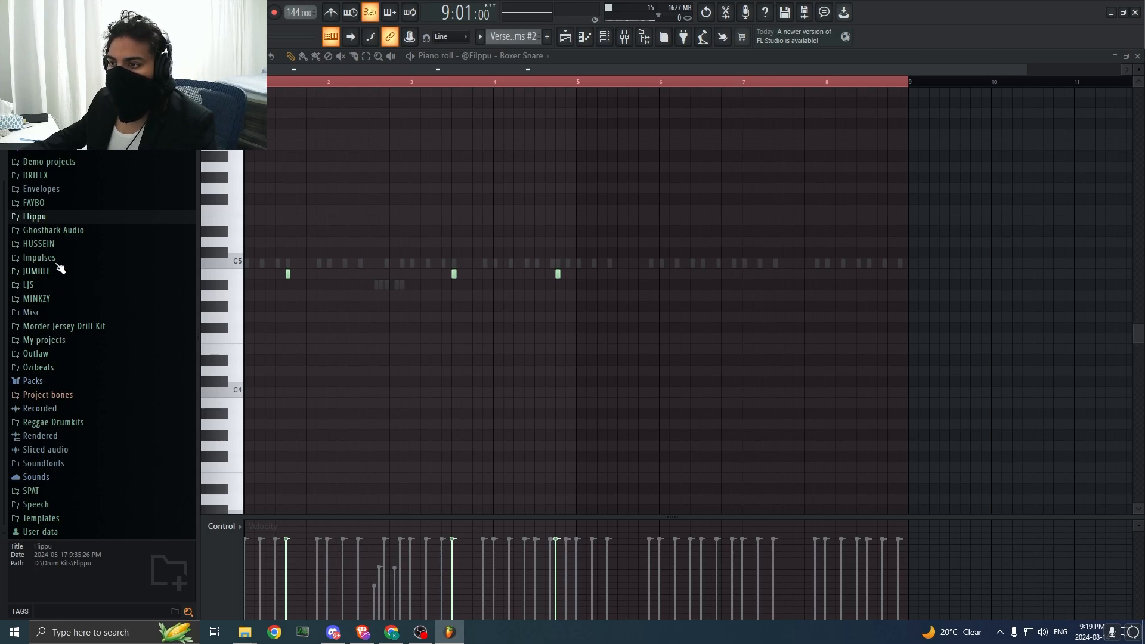
# Step: Open the KICKS folder of the DRILEX Nocturnal Drum Kit and preview the OMEGA CUSTOM KICK sample
pyautogui.scroll(3, 60, 292)
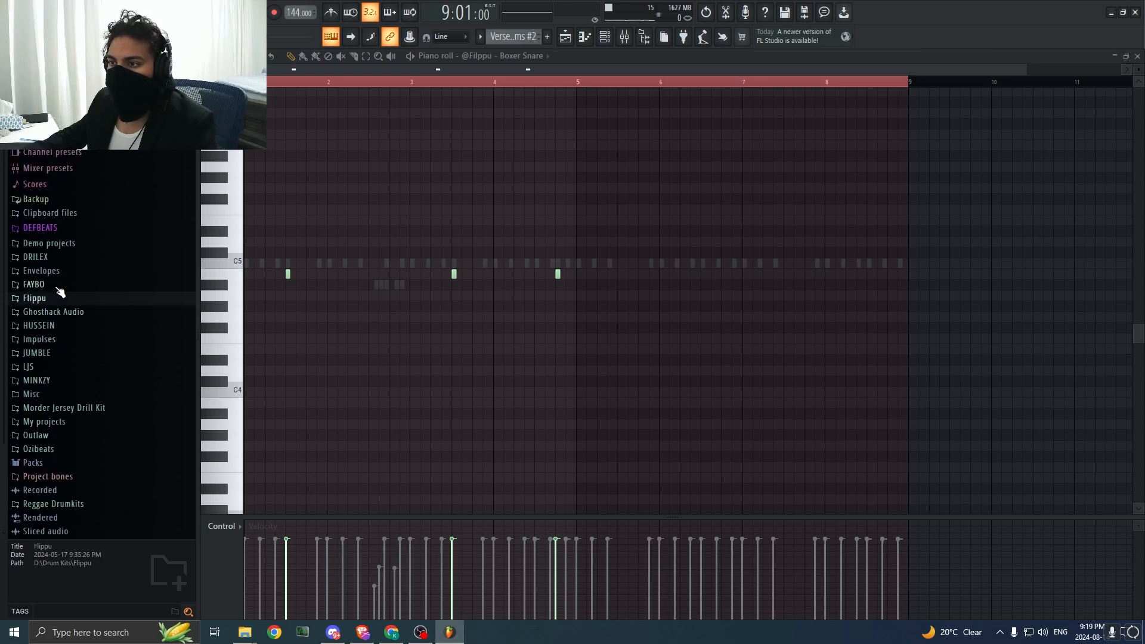
pyautogui.click(58, 258)
pyautogui.scroll(-3, 96, 361)
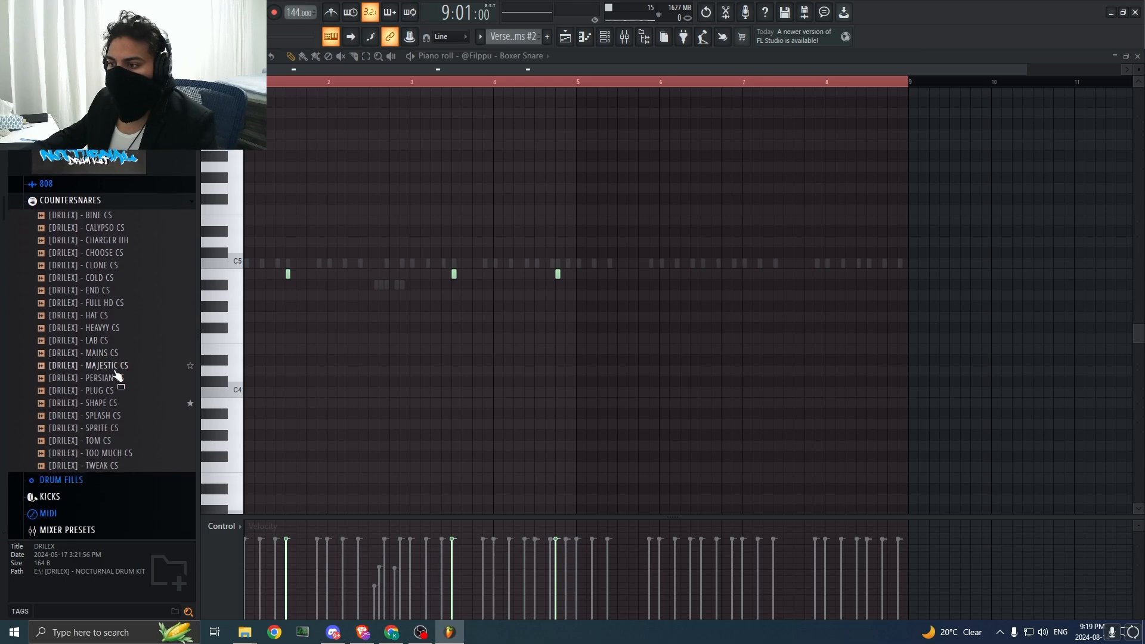
pyautogui.click(118, 392)
pyautogui.click(93, 202)
pyautogui.click(71, 236)
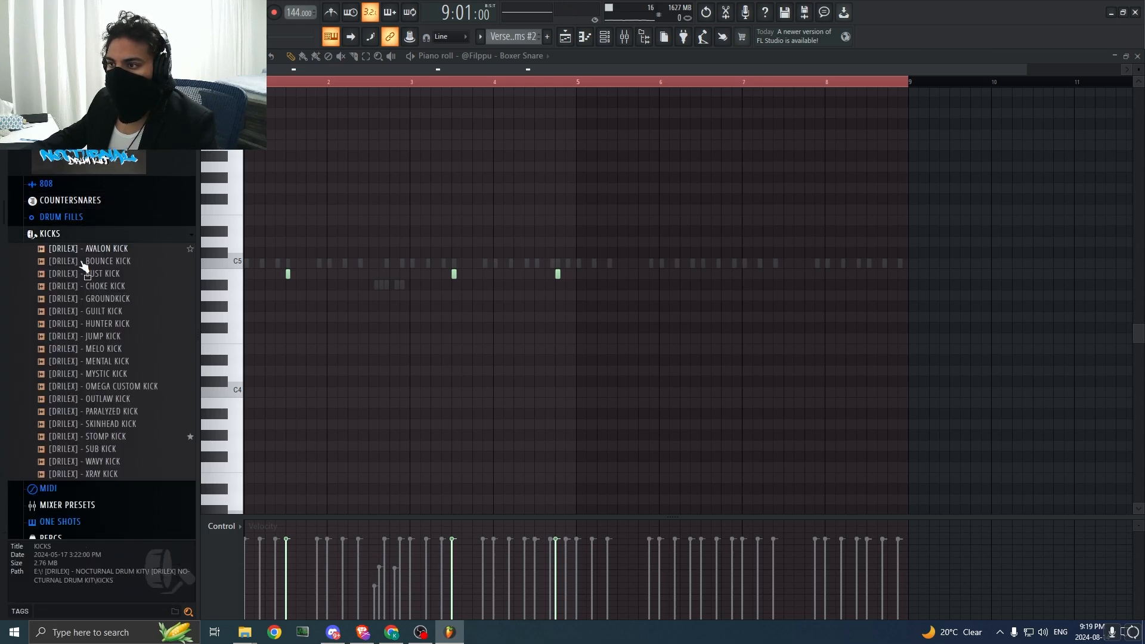
pyautogui.click(104, 387)
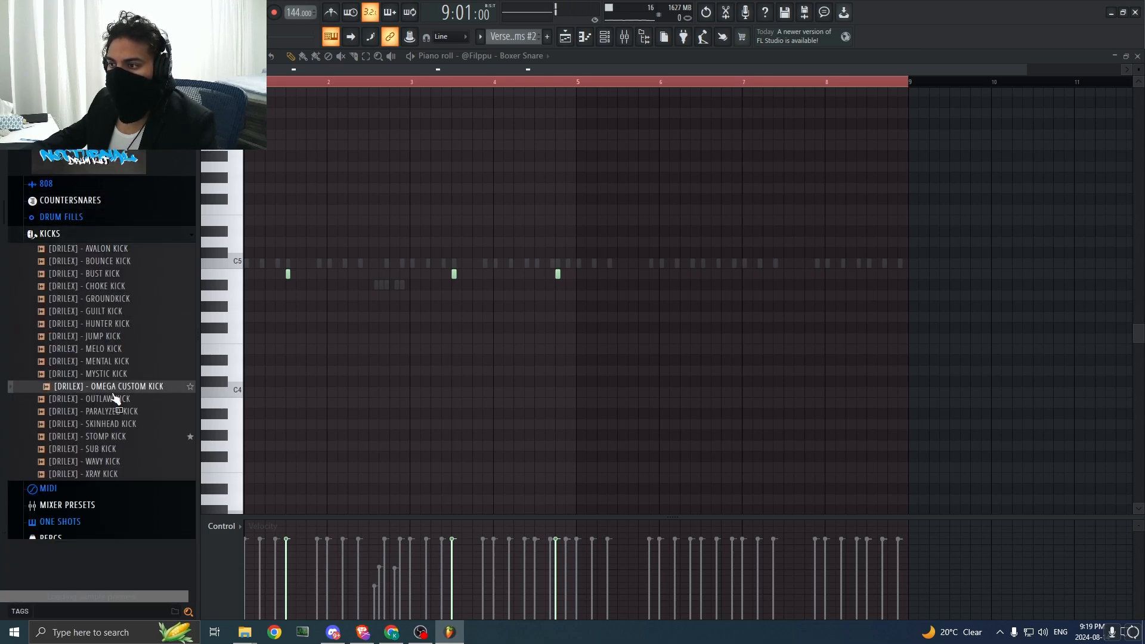
# Step: Add OMEGA CUSTOM KICK as a new channel, route it to mixer track 5 and show its precomputed effects
pyautogui.click(605, 43)
pyautogui.moveTo(153, 388); pyautogui.dragTo(287, 332)
pyautogui.click(288, 340)
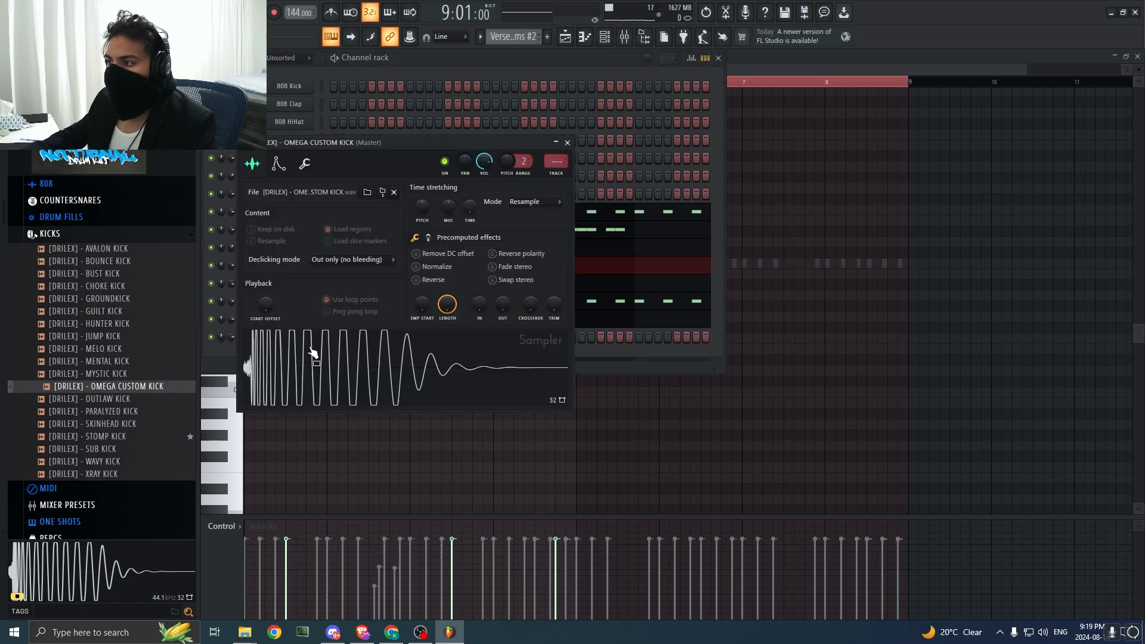
pyautogui.click(281, 167)
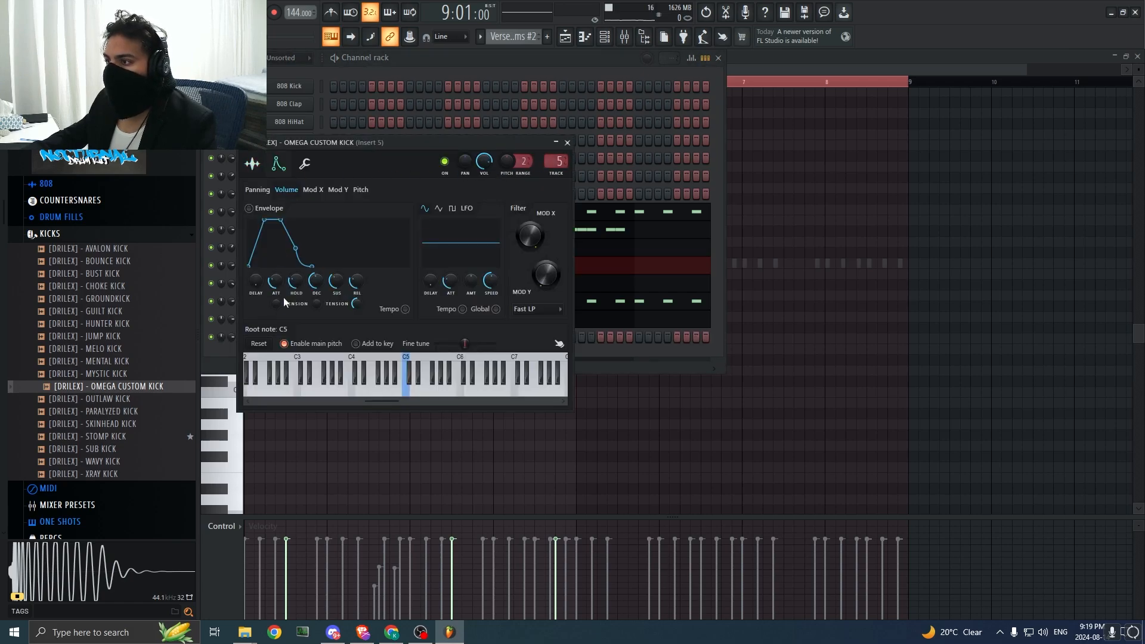
pyautogui.click(252, 163)
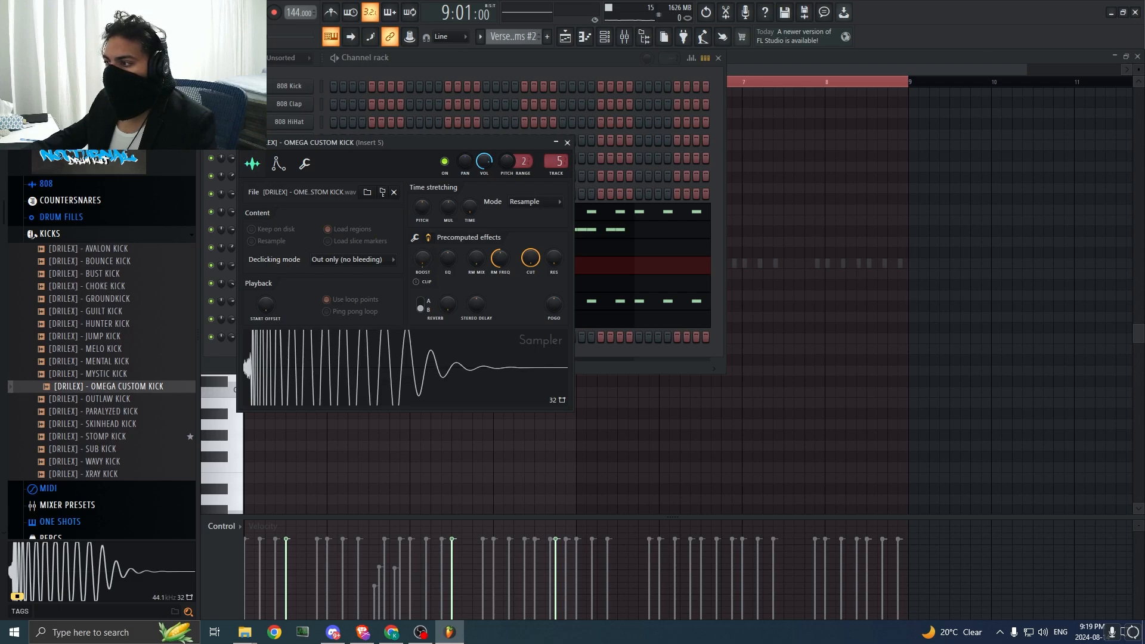
# Step: Add the TR5 Classic Clipper effect to the Master track's first slot and set its gain to 0.1 dB
pyautogui.click(626, 38)
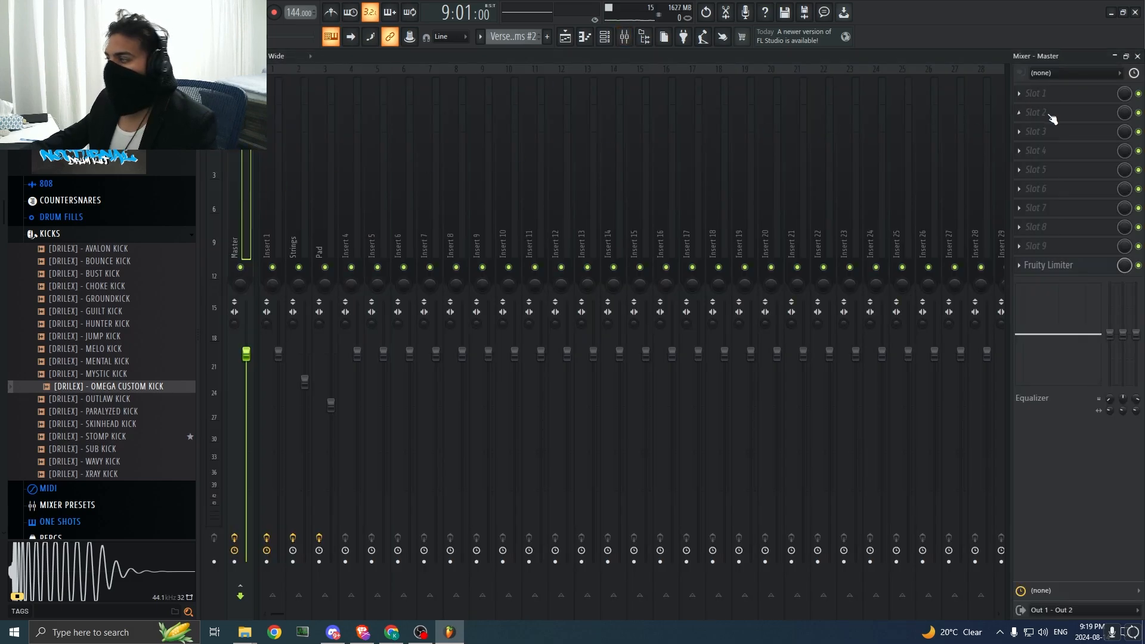
pyautogui.click(1053, 119)
pyautogui.click(617, 25)
pyautogui.write('clipp')
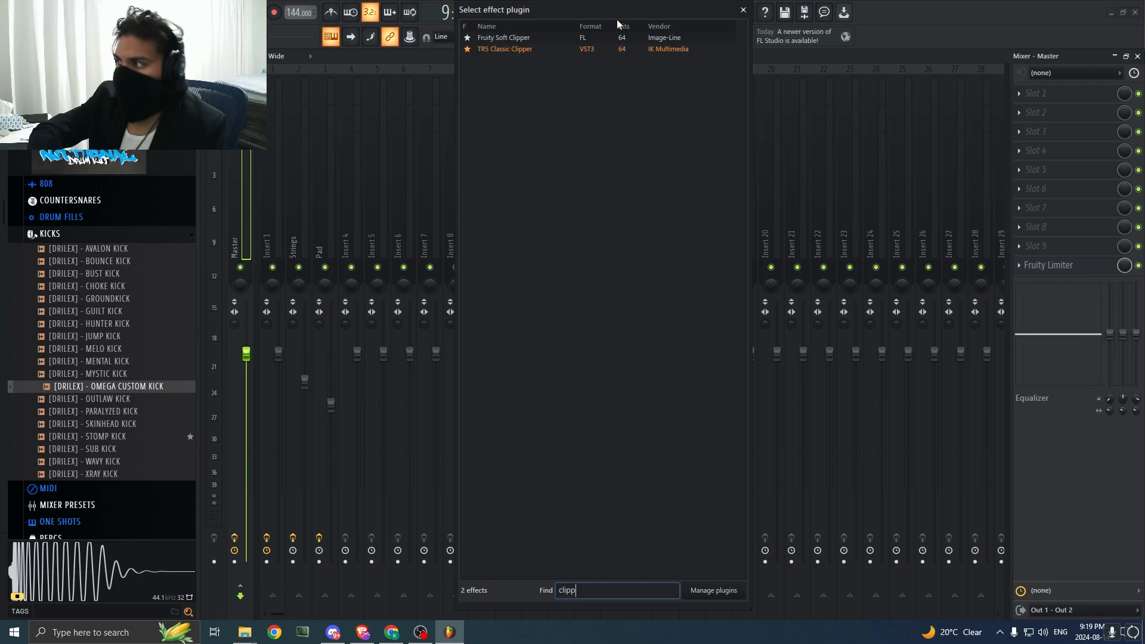
pyautogui.doubleClick(596, 48)
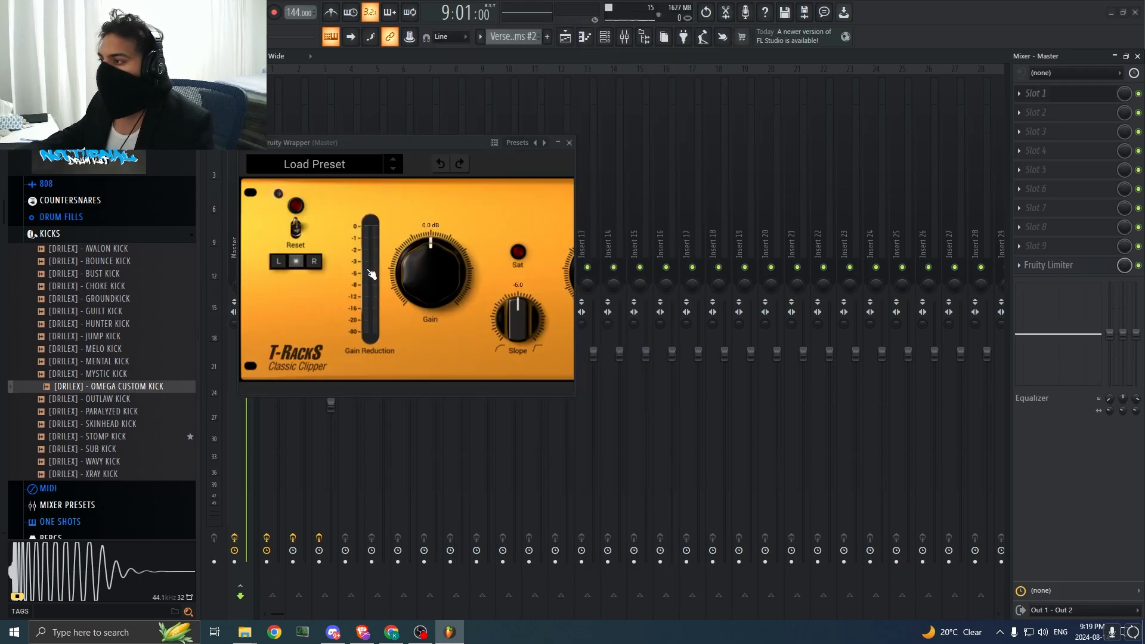
pyautogui.moveTo(414, 273); pyautogui.dragTo(420, 268)
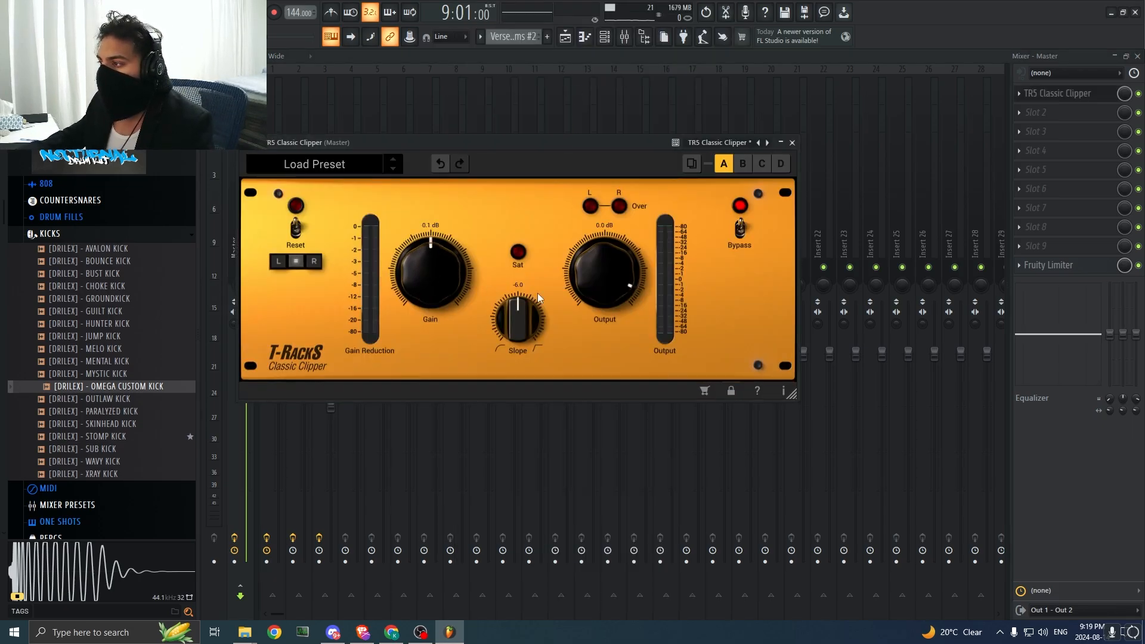
pyautogui.scroll(-1, 585, 276)
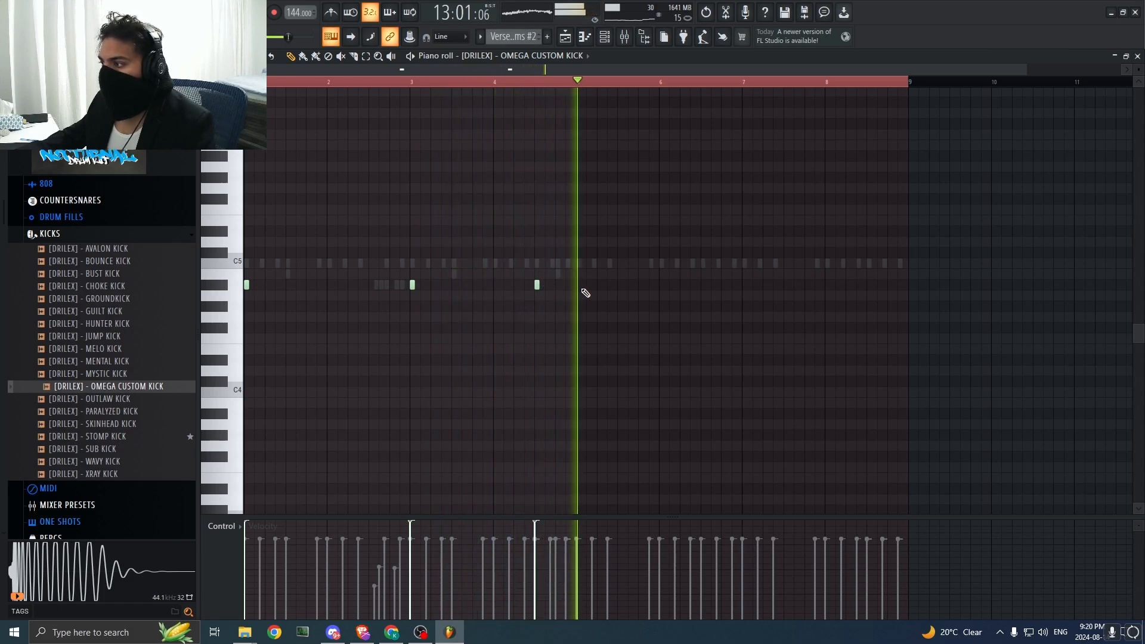
# Step: Switch the piano roll from the OMEGA CUSTOM KICK channel to Rim CS and play the pattern
pyautogui.press('F6')
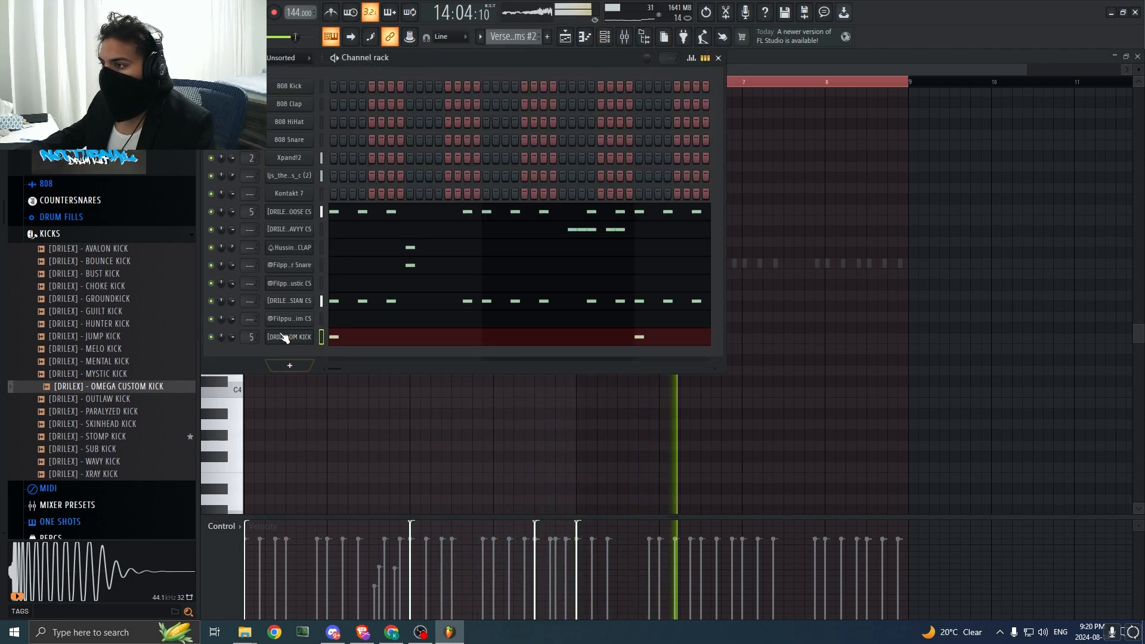
pyautogui.press('space')
pyautogui.press('F6')
pyautogui.click(551, 56)
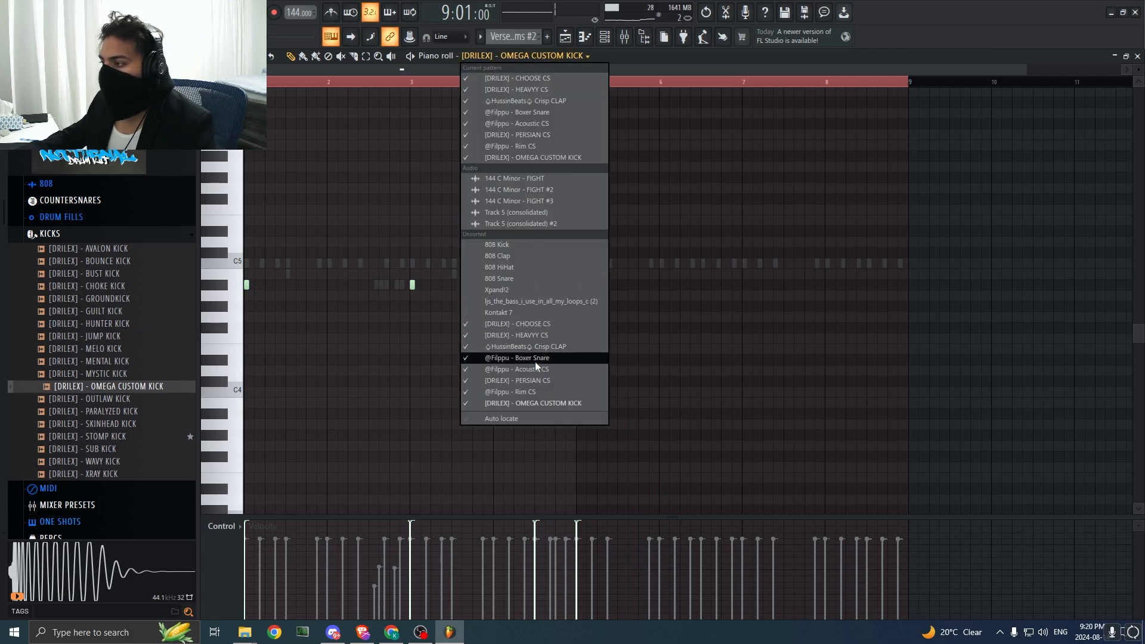
pyautogui.click(537, 390)
pyautogui.press('space')
# Step: Reopen the OMEGA CUSTOM KICK notes in the piano roll and play back the Verse 1 drum pattern
pyautogui.press('F6')
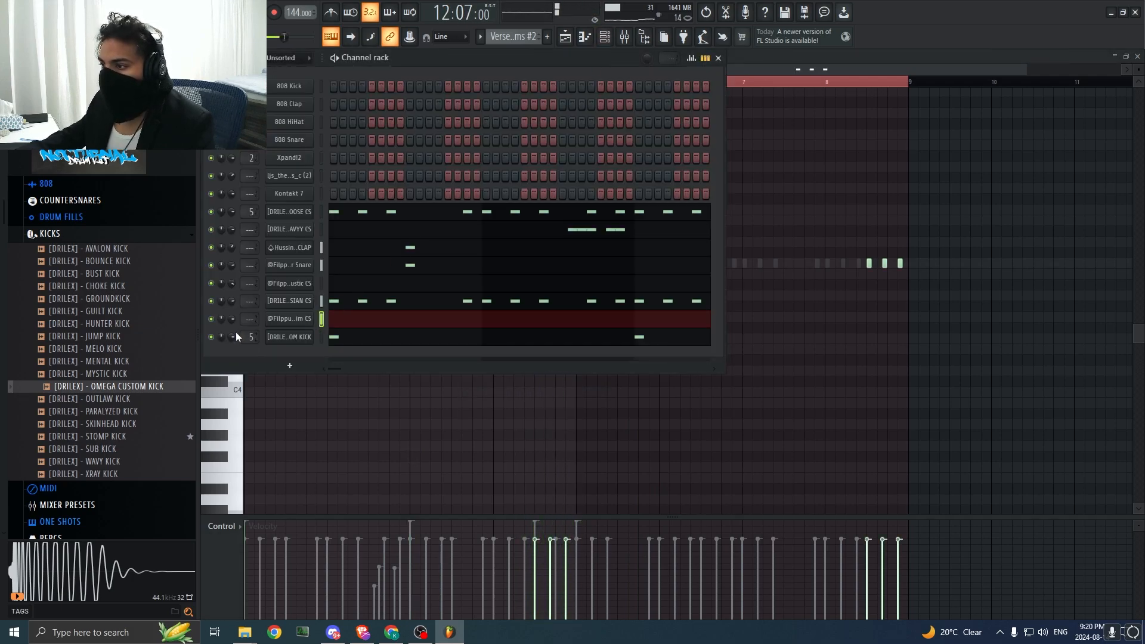
pyautogui.press('space')
pyautogui.press('F6')
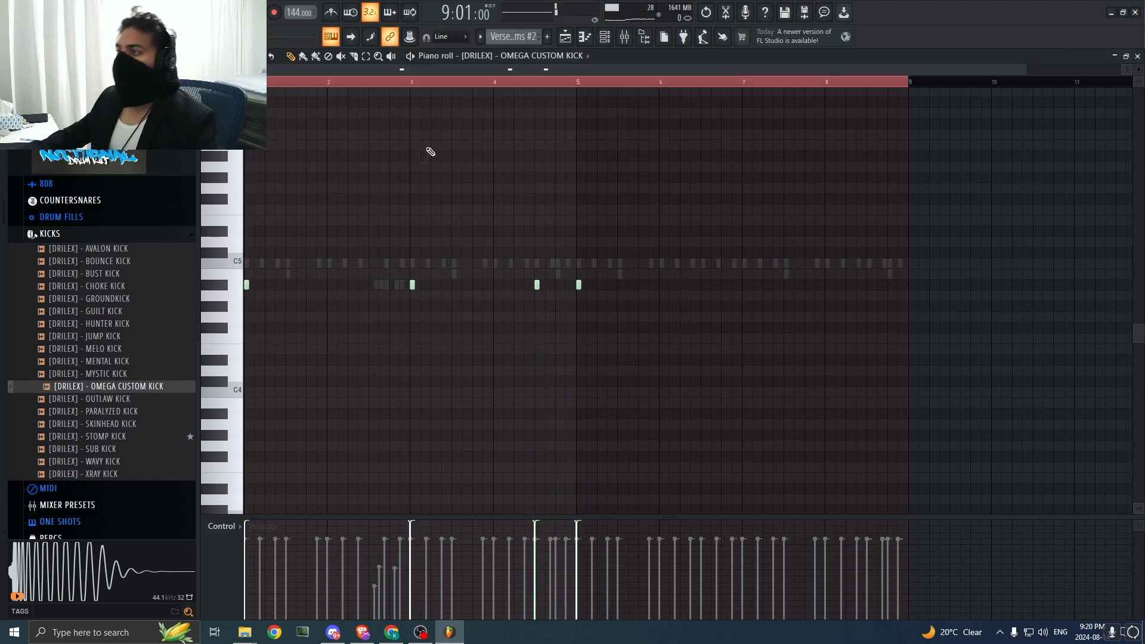
pyautogui.click(614, 36)
pyautogui.press('F6')
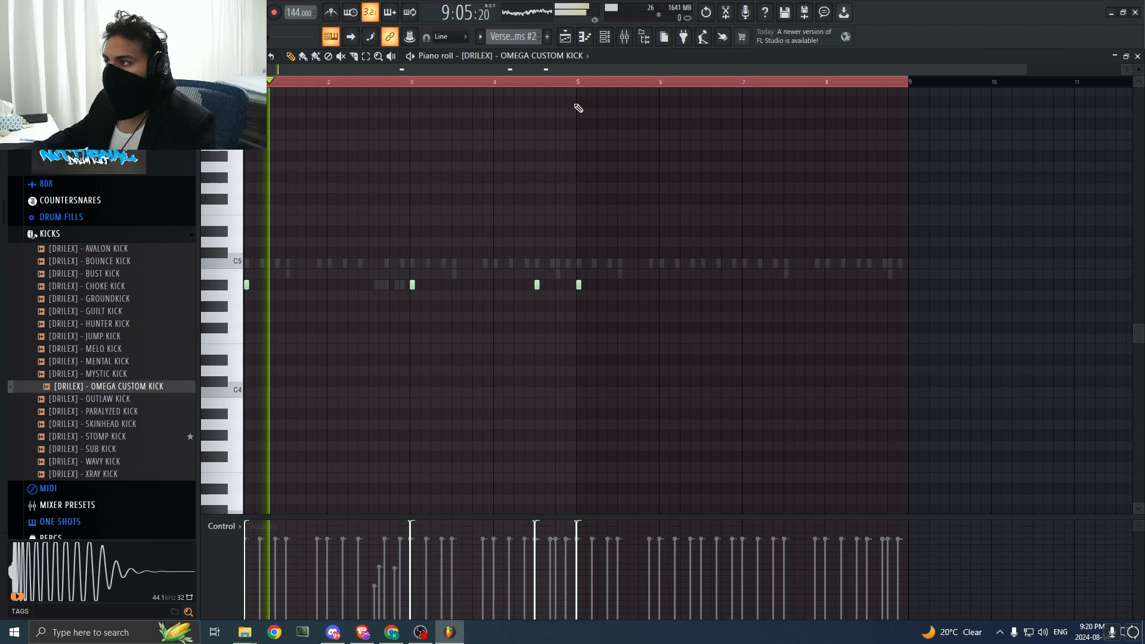
pyautogui.press('space')
pyautogui.press('space')
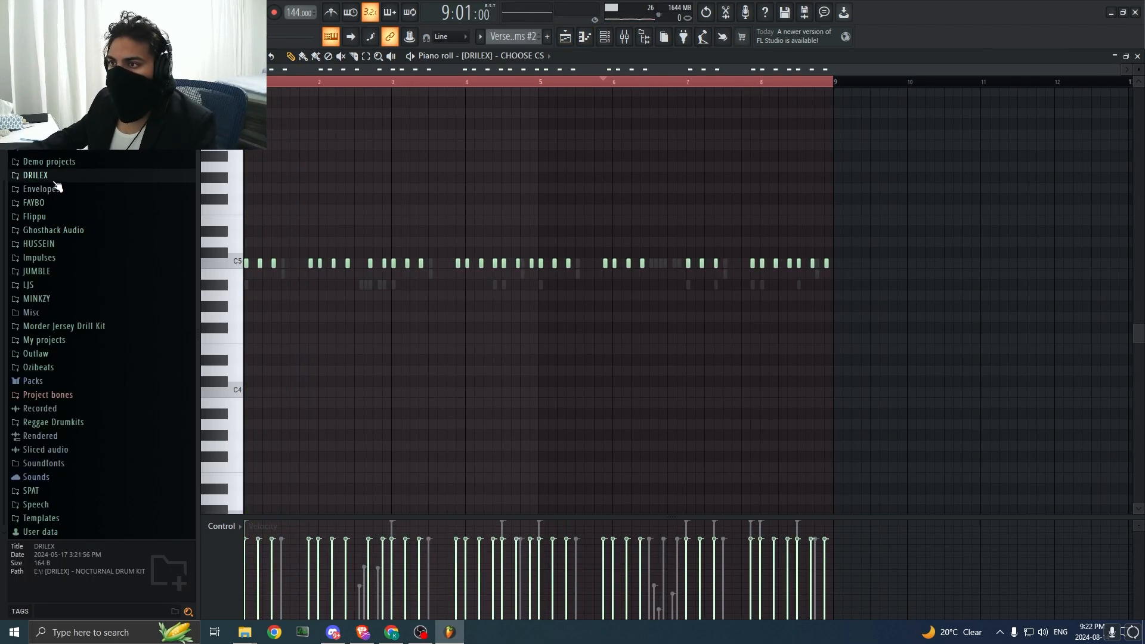
# Step: Open the 808s-909s folder of the HussinBeats Avenger drill kit and audition Experience 808 against the drums
pyautogui.scroll(3, 67, 227)
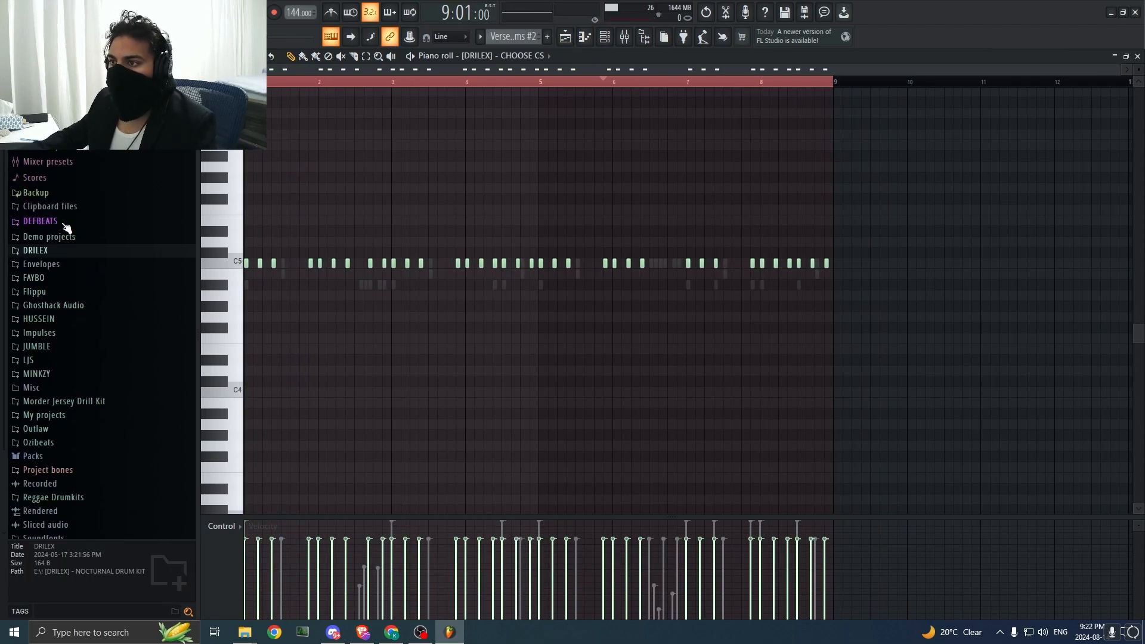
pyautogui.click(66, 324)
pyautogui.click(70, 337)
pyautogui.click(80, 347)
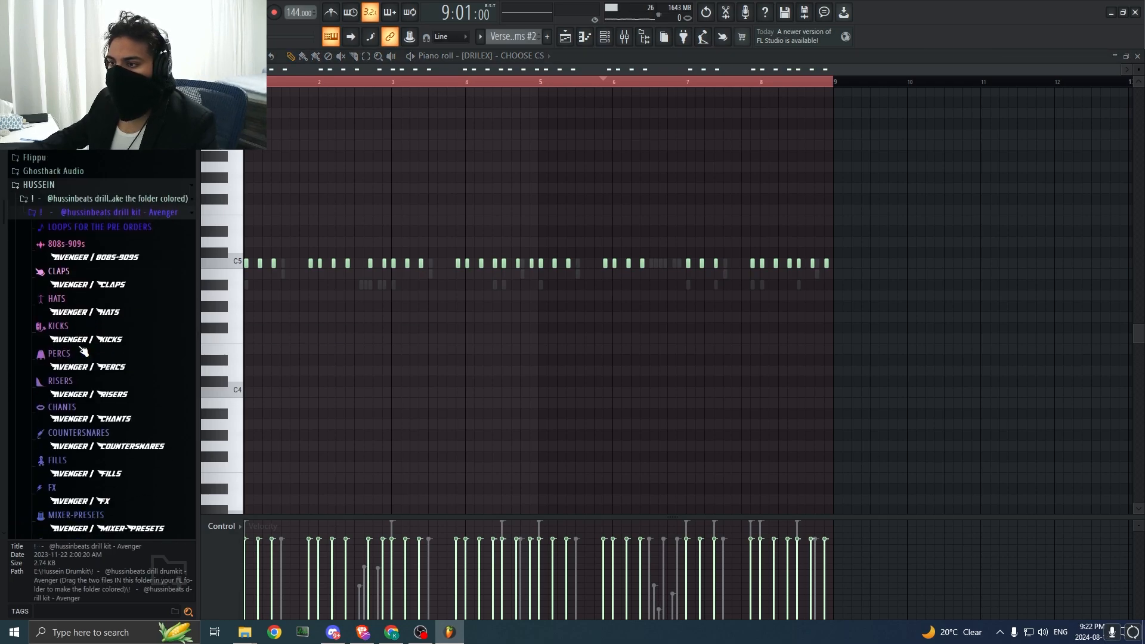
pyautogui.scroll(-3, 65, 226)
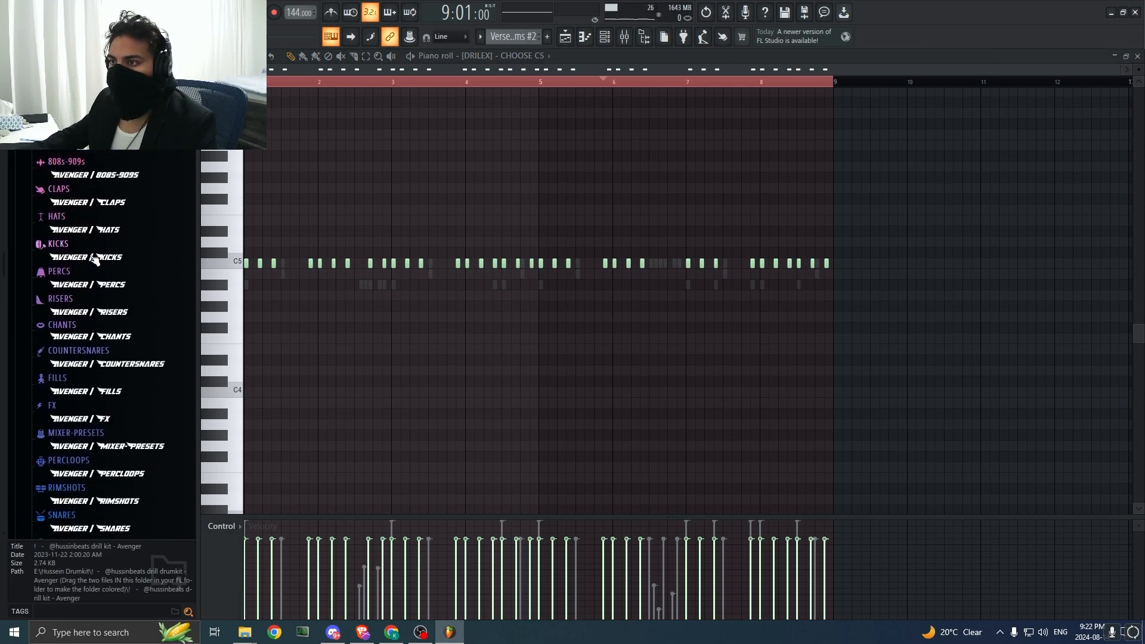
pyautogui.click(89, 163)
pyautogui.click(110, 234)
pyautogui.press('space')
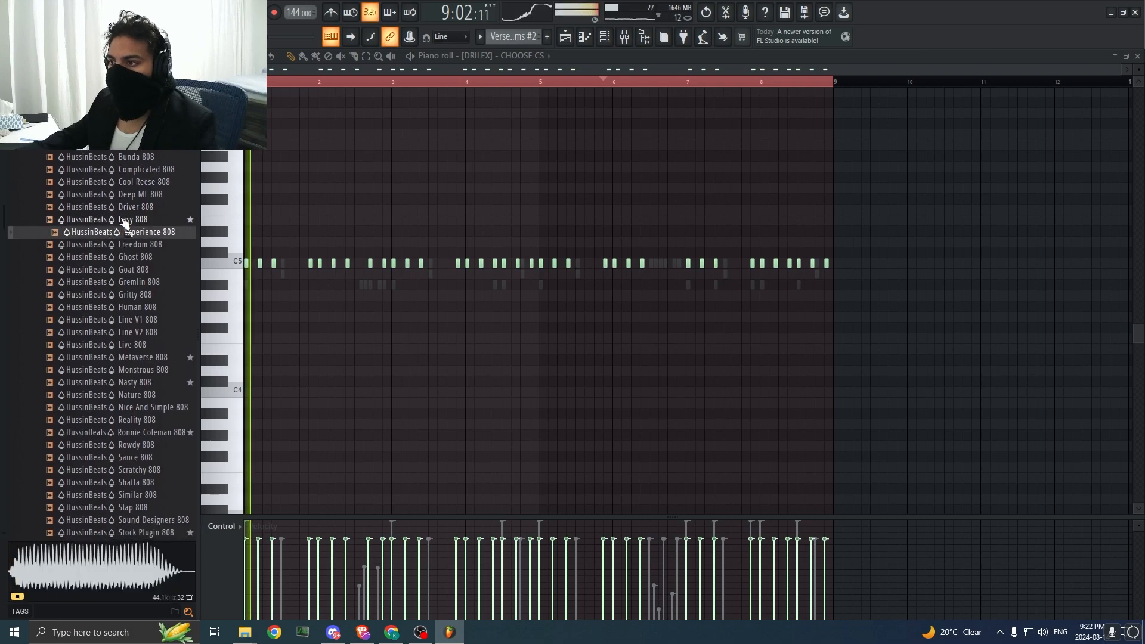
# Step: Delete the second Pattern 1 clip from Track 6 in the playlist, return to the piano roll and preview the Ghost 808 sample
pyautogui.press('F5')
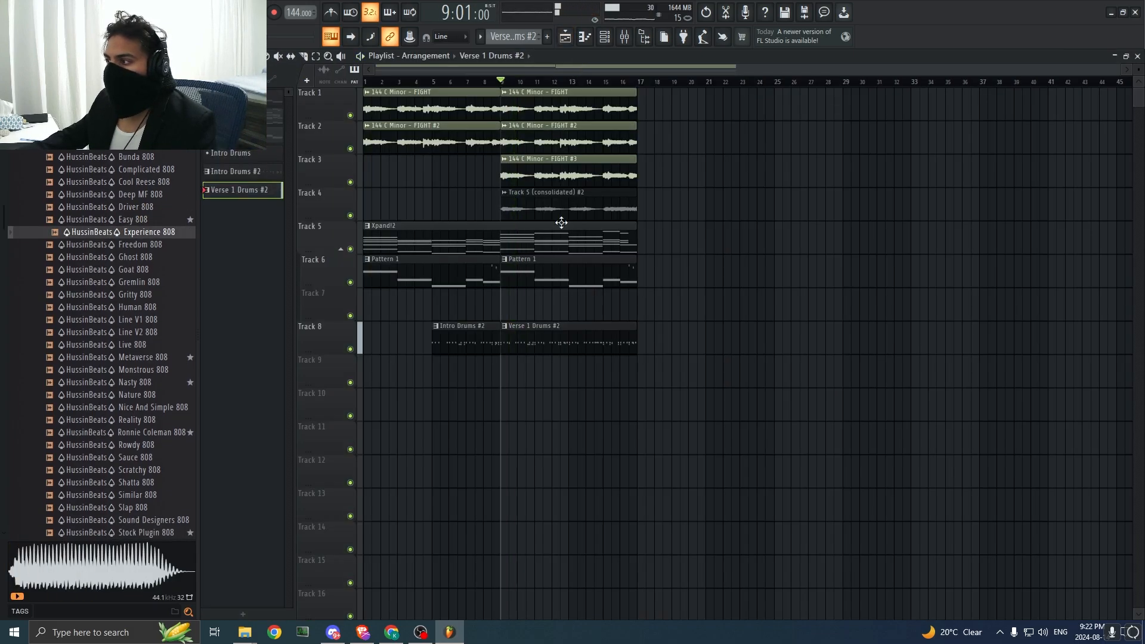
pyautogui.rightClick(539, 278)
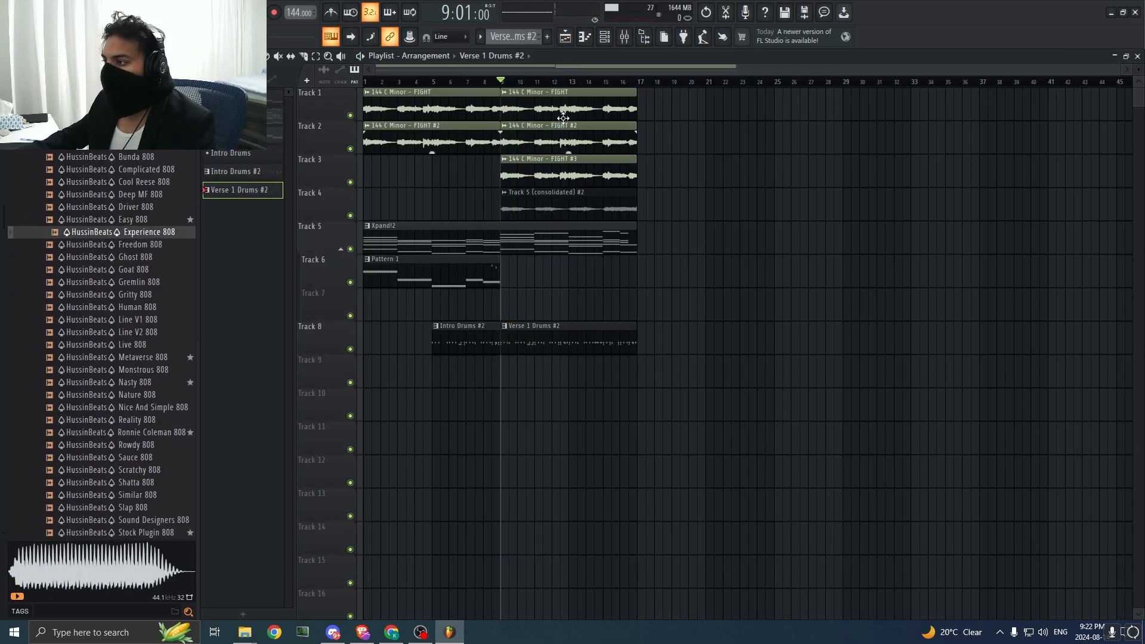
pyautogui.click(584, 39)
pyautogui.click(125, 257)
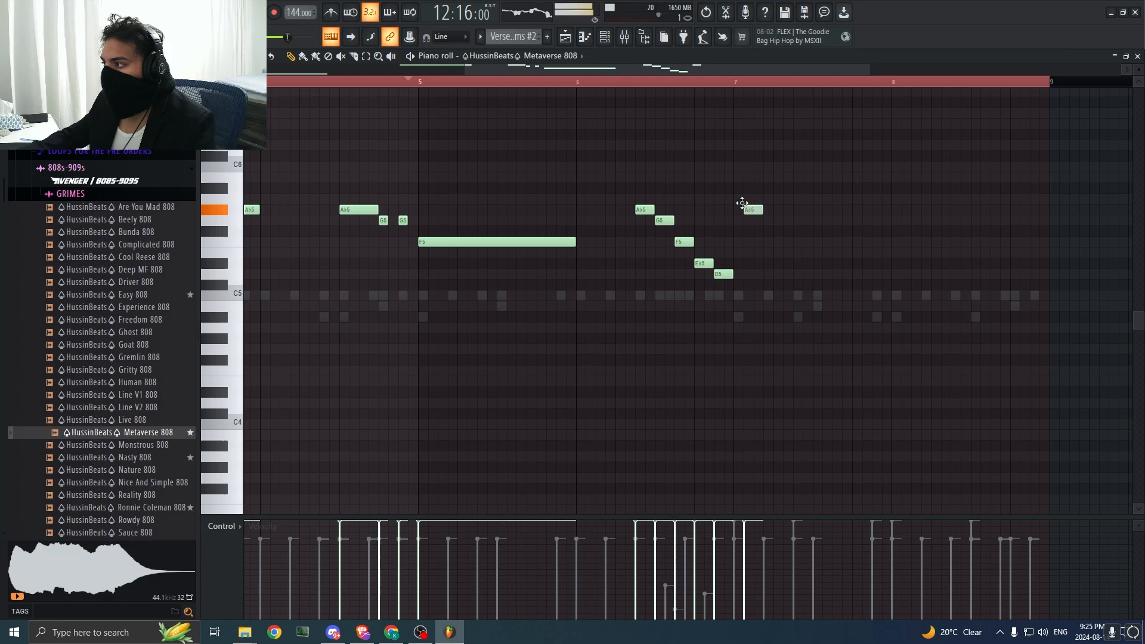
# Step: Continue the Metaverse 808 line with an Ab5 note in bar 7, a G5 leading into bar 8, and a short Eb6 right after it
pyautogui.click(798, 212)
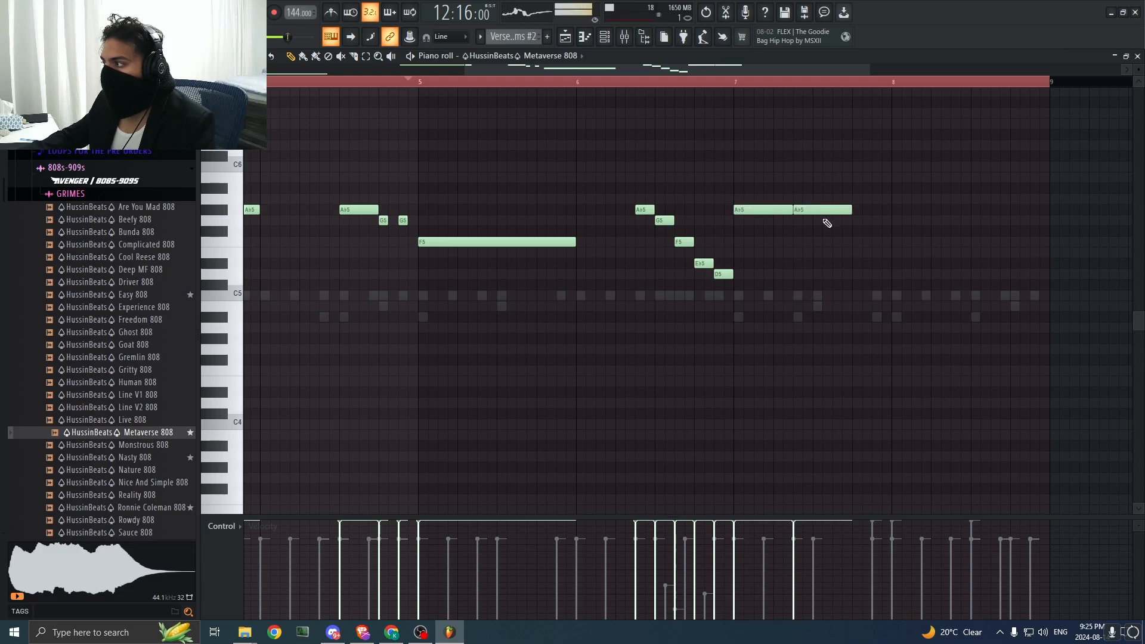
pyautogui.click(862, 221)
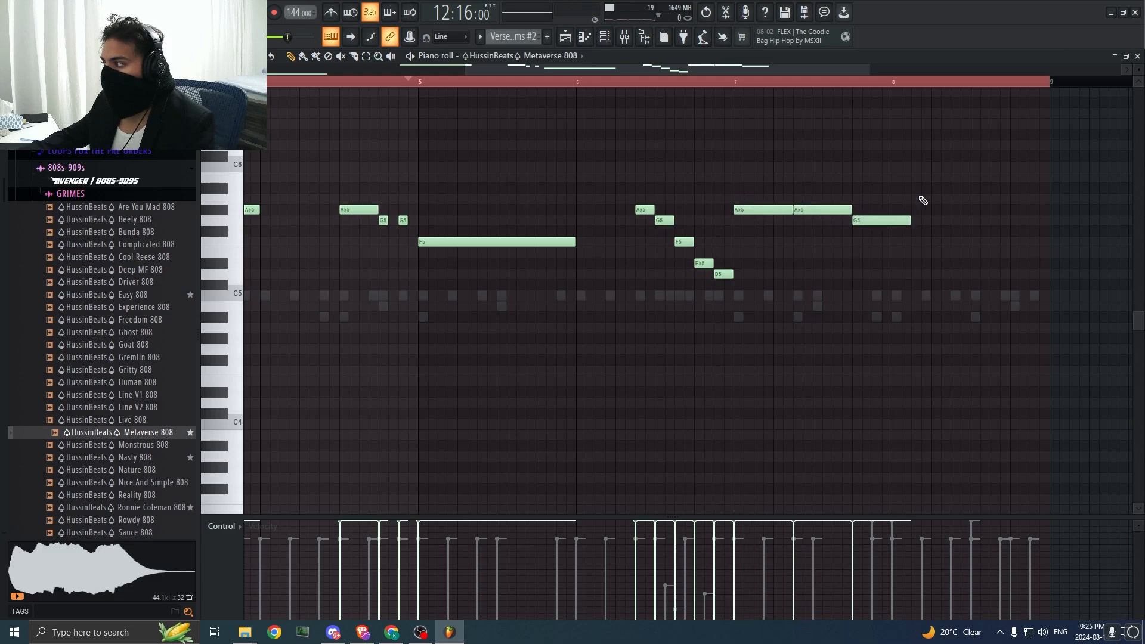
pyautogui.moveTo(920, 154); pyautogui.dragTo(919, 129)
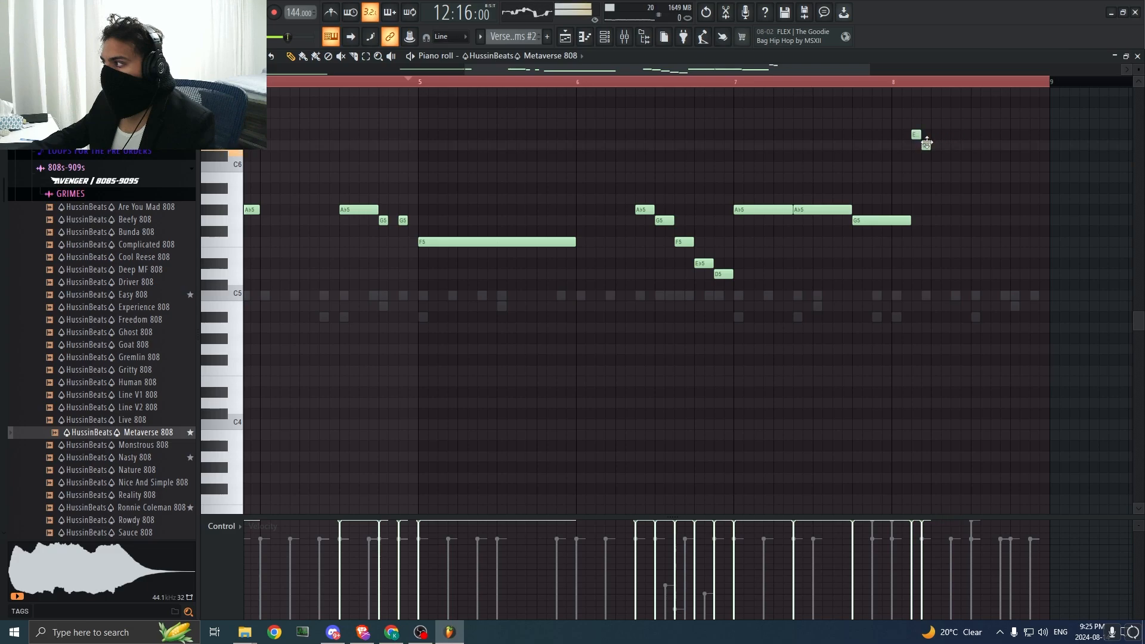
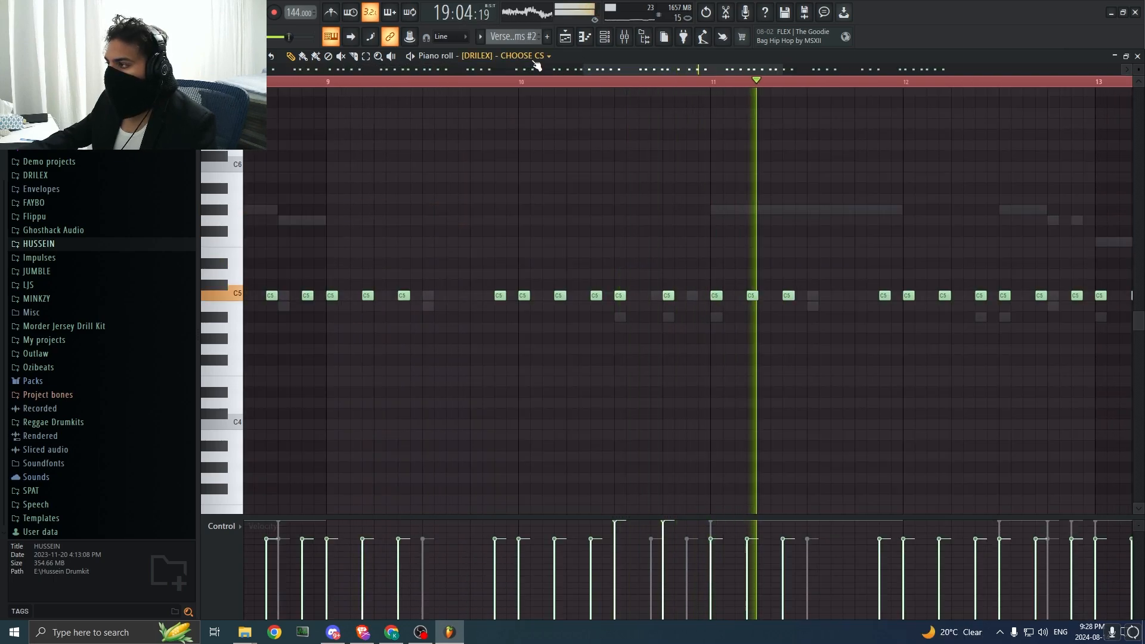
# Step: Review the CHOOSE CS, HEAVYY CS and PERSIAN CS countersnare notes in the piano roll while the pattern plays
pyautogui.click(537, 55)
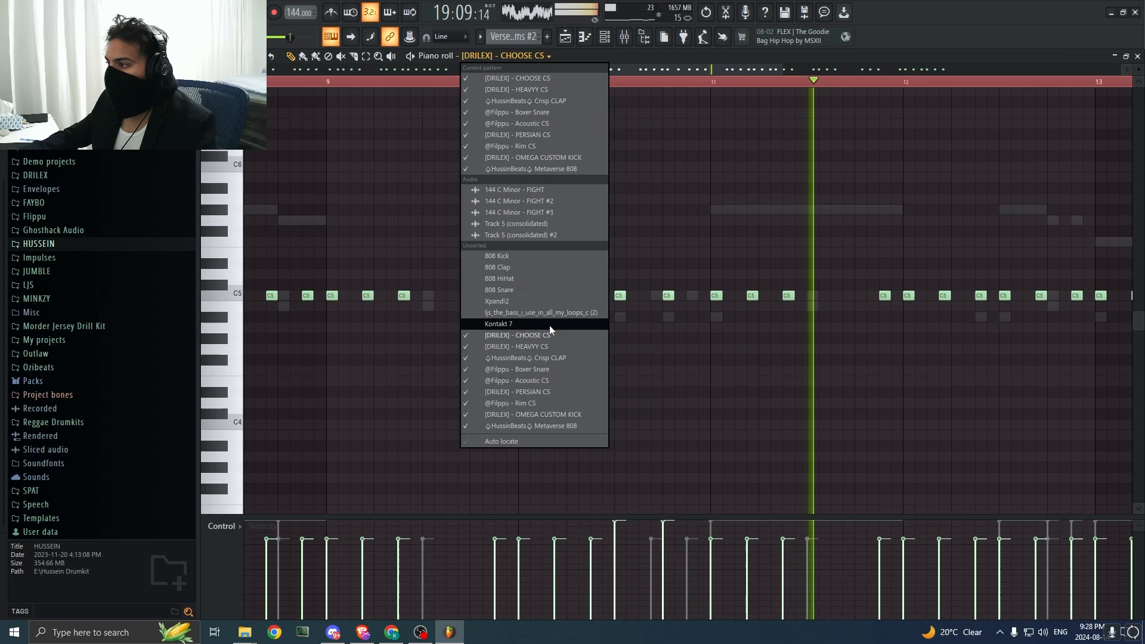
pyautogui.click(517, 346)
pyautogui.click(546, 57)
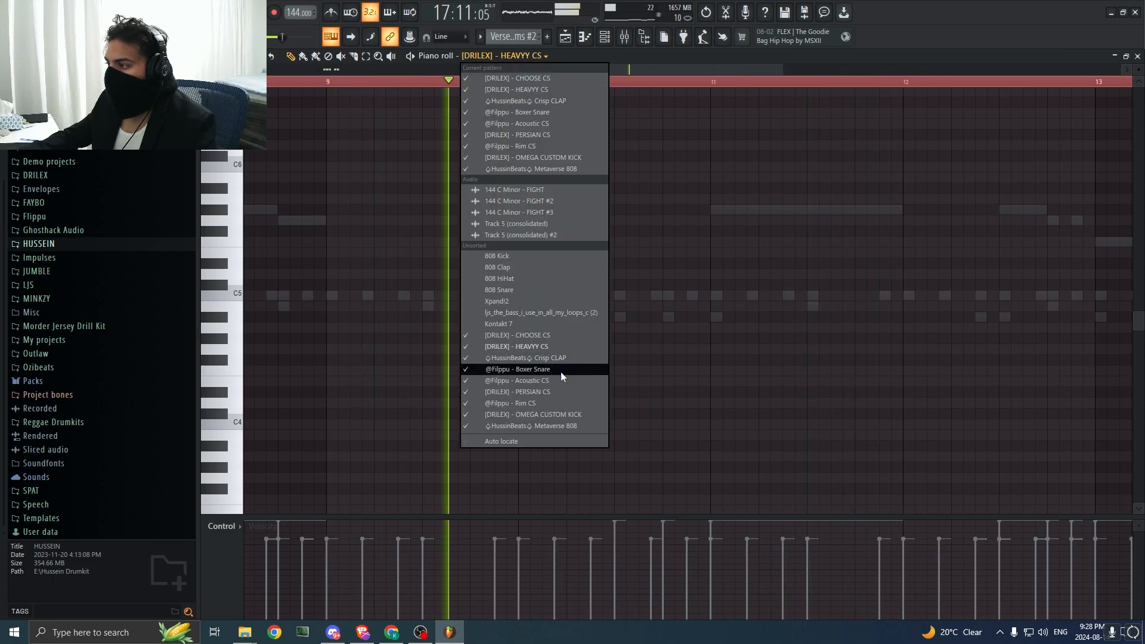
pyautogui.click(561, 391)
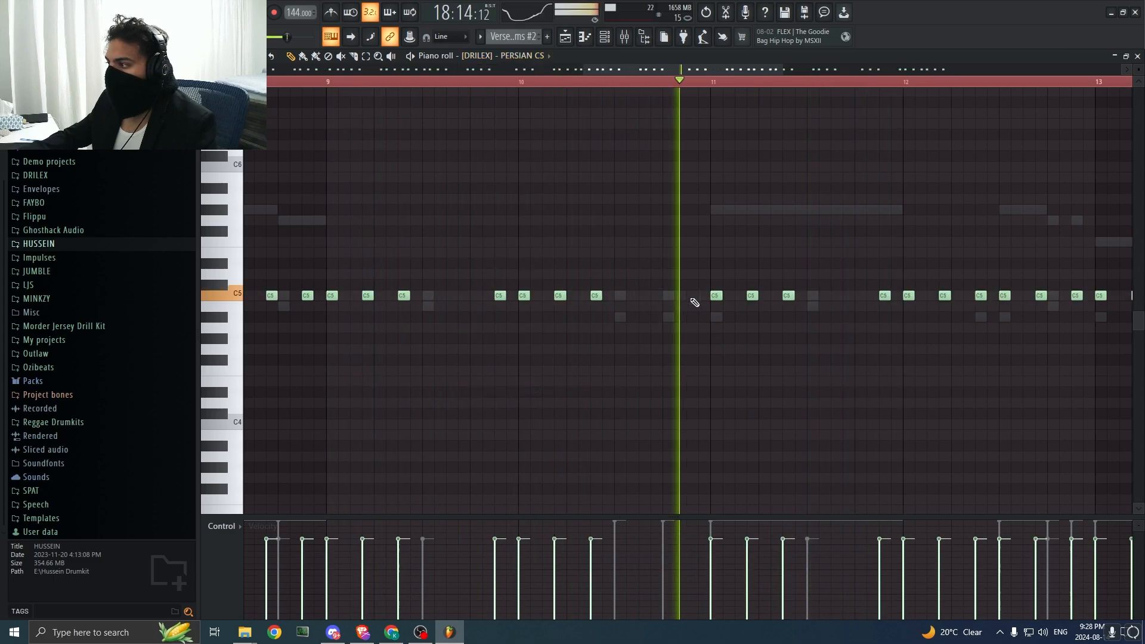
pyautogui.click(529, 56)
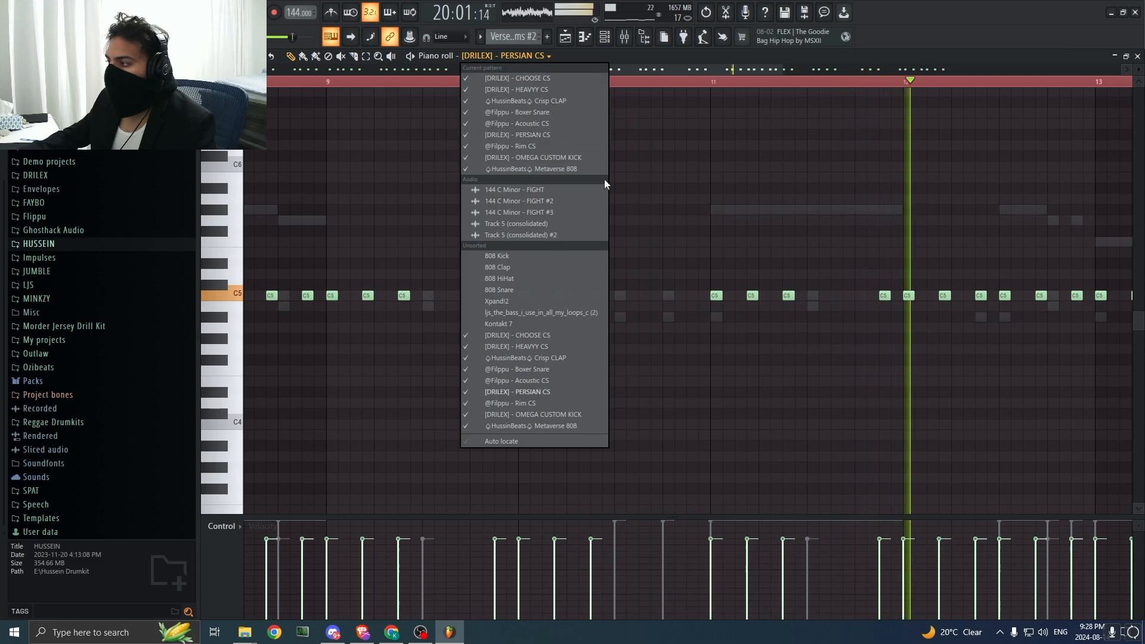
pyautogui.click(656, 178)
pyautogui.click(504, 83)
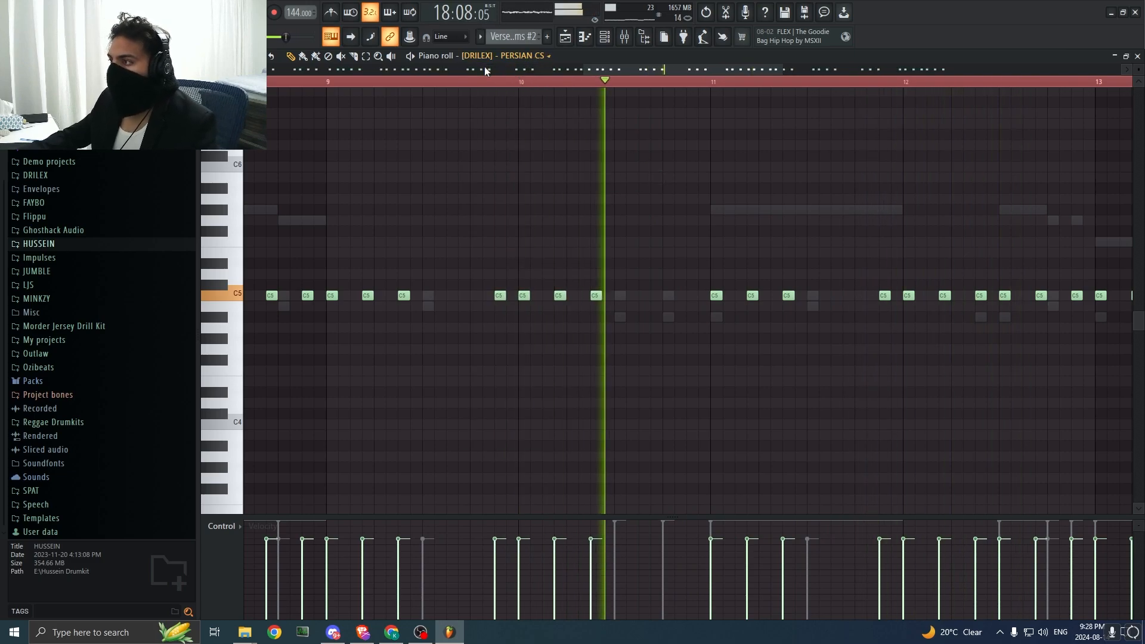
# Step: Return to the playlist and play the arrangement from bar 8 into the Verse 1 drums
pyautogui.press('F5')
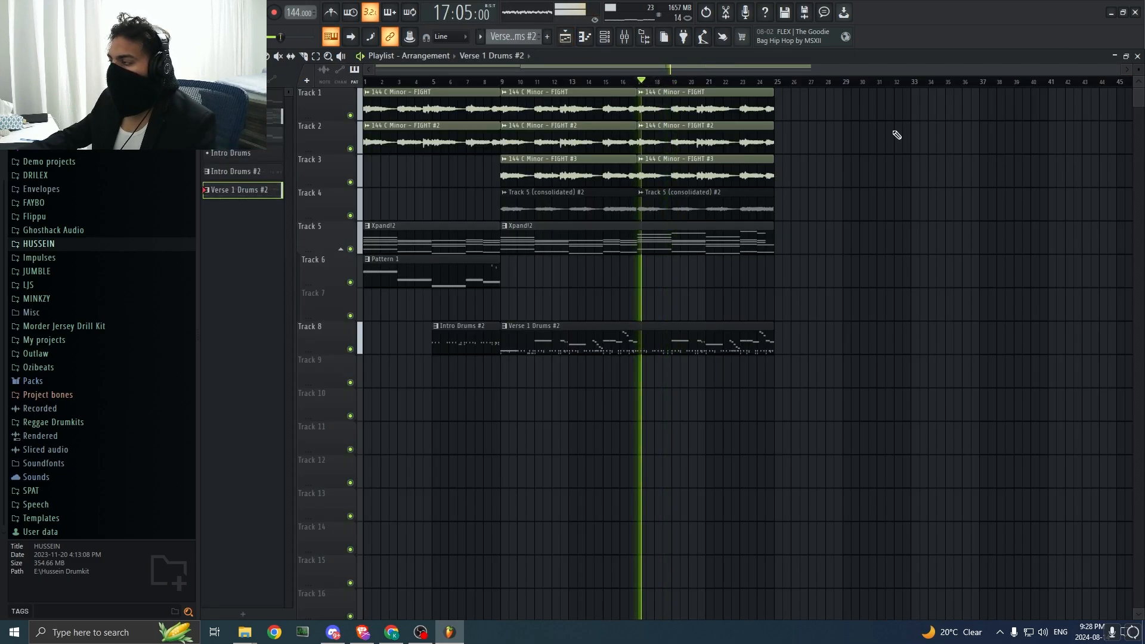
pyautogui.moveTo(1114, 71); pyautogui.dragTo(740, 66)
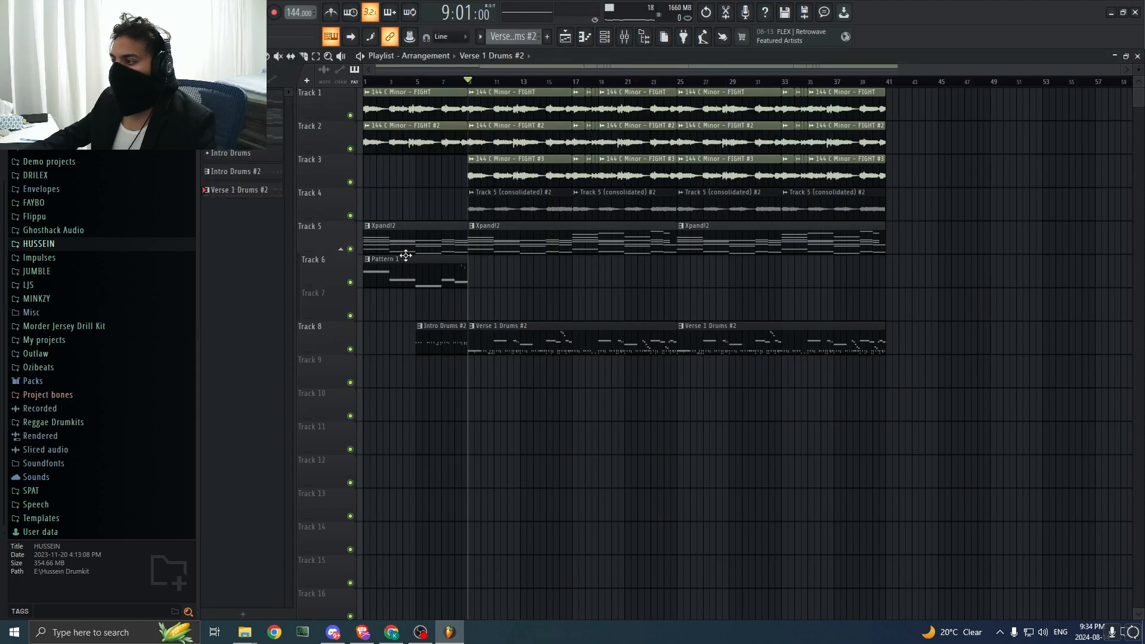
pyautogui.click(456, 82)
pyautogui.press('space')
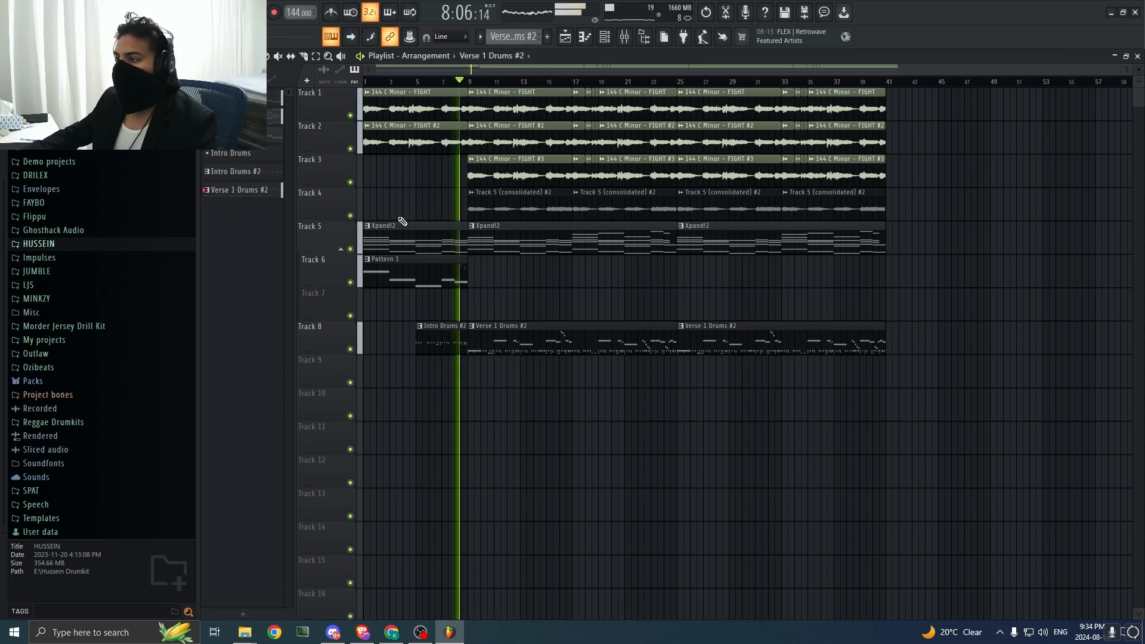
pyautogui.press('space')
# Step: Open the DEFBEATS drum kit in the browser and check its FX folder
pyautogui.scroll(2, 78, 226)
pyautogui.click(78, 227)
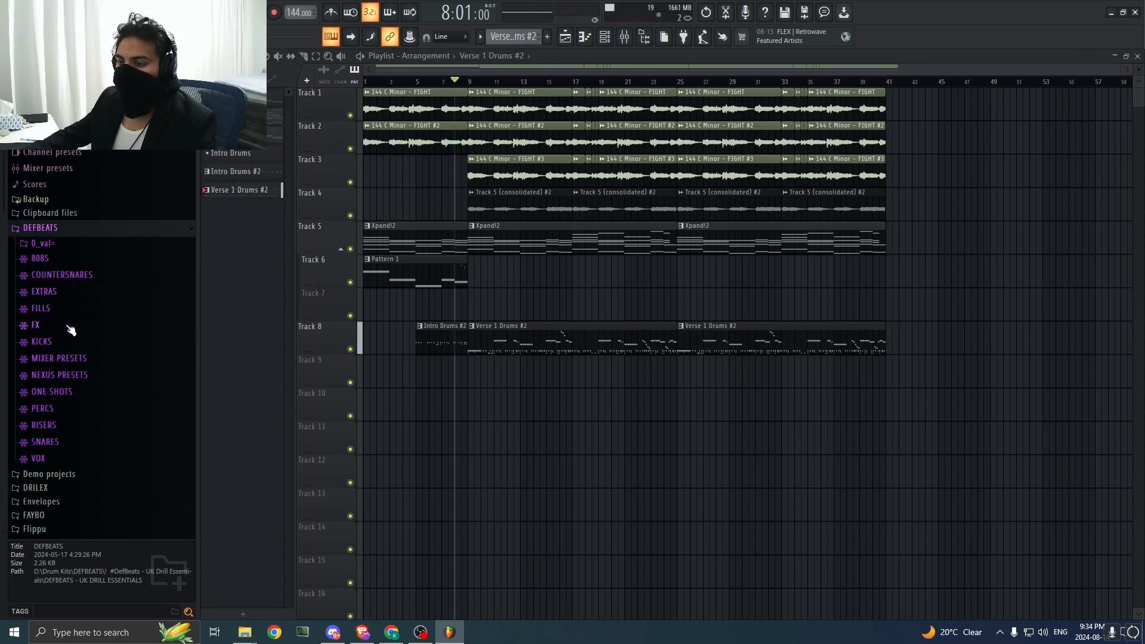
pyautogui.click(69, 330)
pyautogui.click(78, 332)
pyautogui.click(70, 333)
pyautogui.click(66, 332)
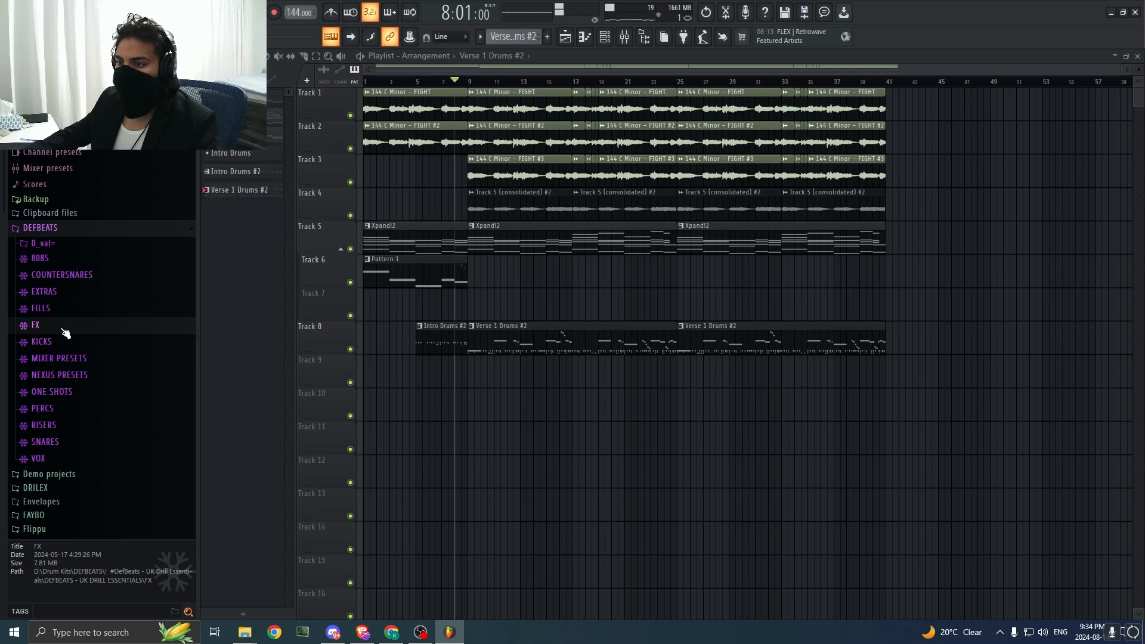
pyautogui.click(66, 332)
pyautogui.click(91, 326)
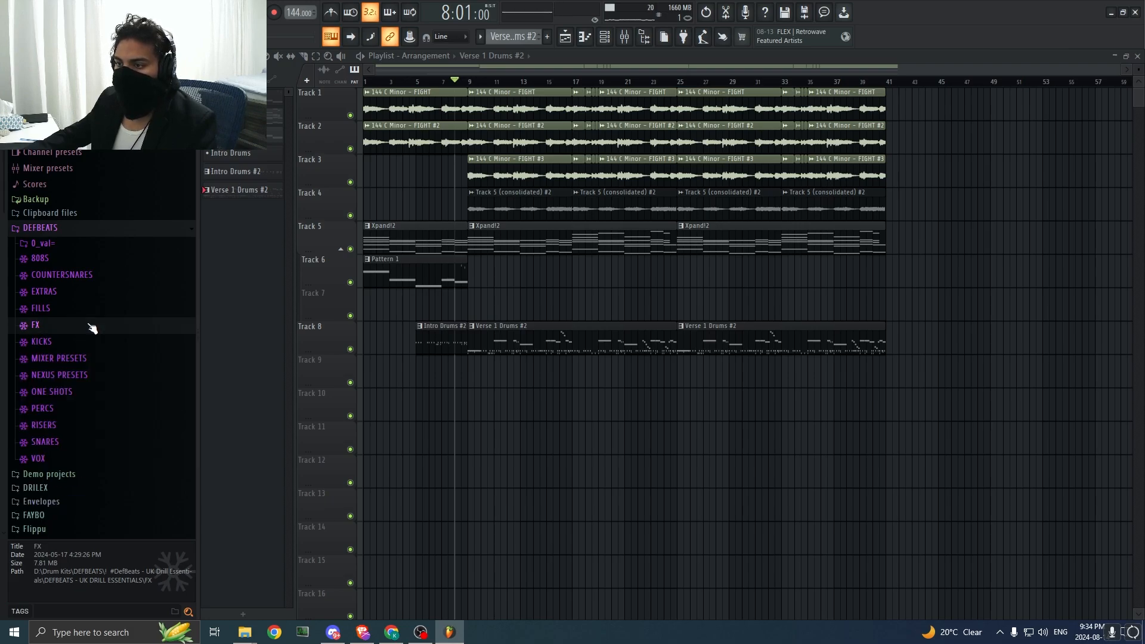
# Step: Preview RASH RISER from the DEFBEATS RISERS folder and place it on Track 10 at bar 10
pyautogui.click(67, 428)
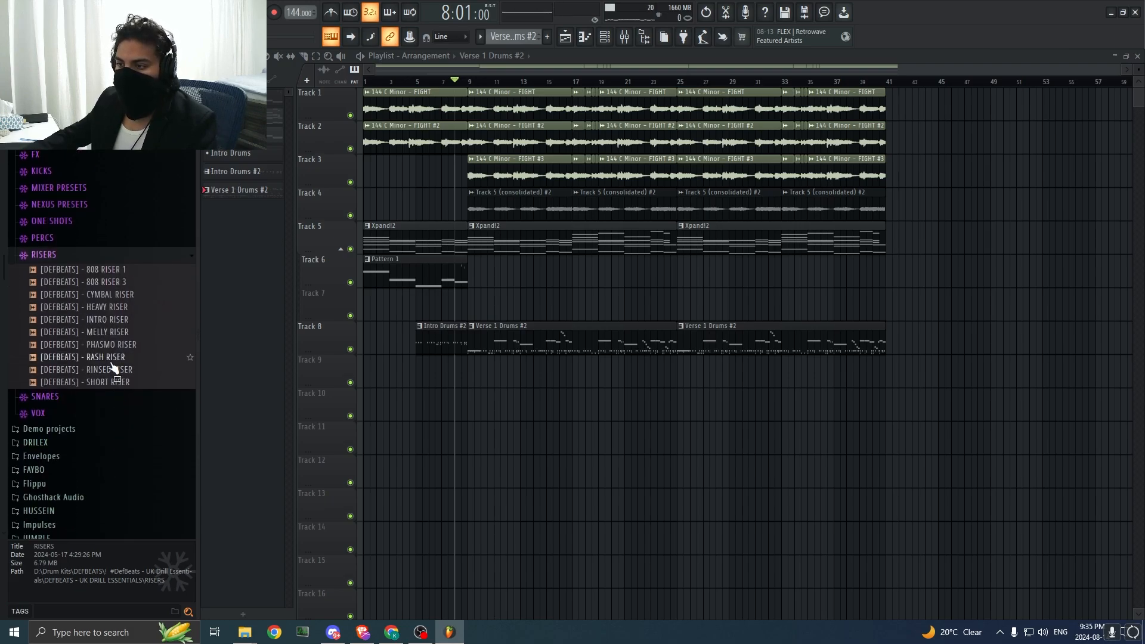
pyautogui.click(119, 358)
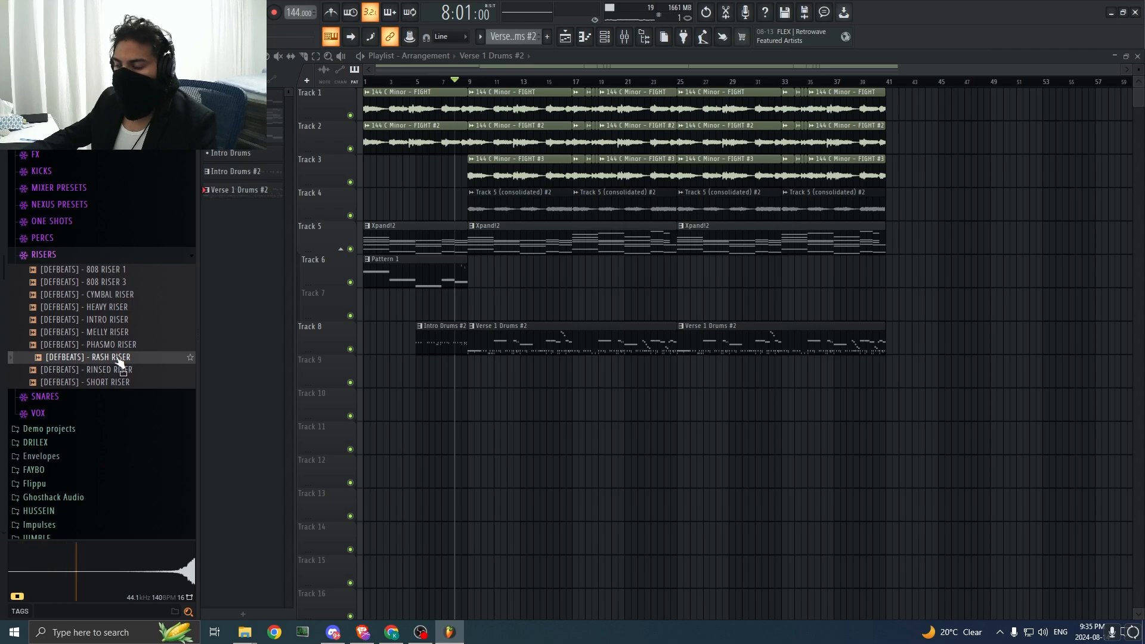
pyautogui.moveTo(570, 386); pyautogui.dragTo(504, 397)
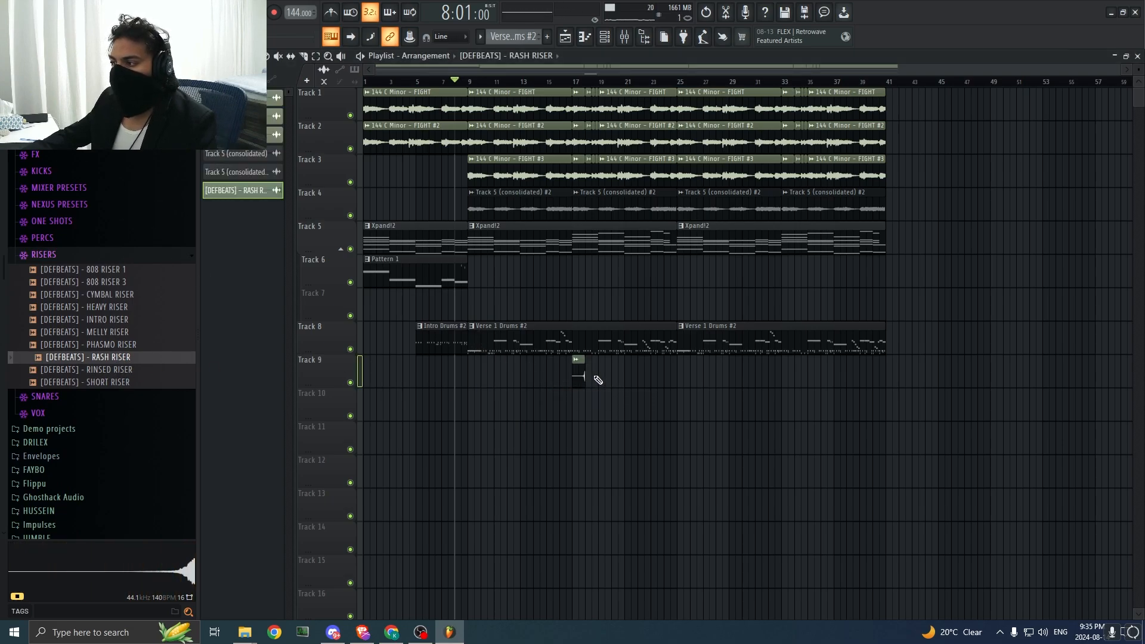
pyautogui.press('space')
pyautogui.click(457, 425)
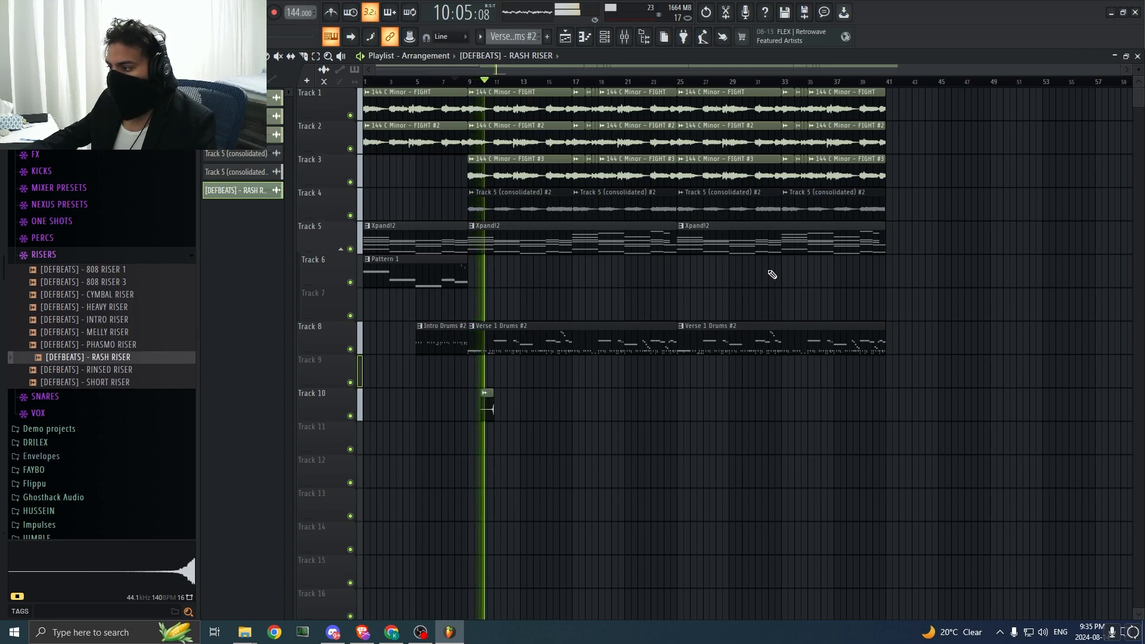
# Step: Repeat the RASH RISER clip along Track 10 every four bars, at bars 14, 18 and 22
pyautogui.moveTo(1120, 70); pyautogui.dragTo(789, 70)
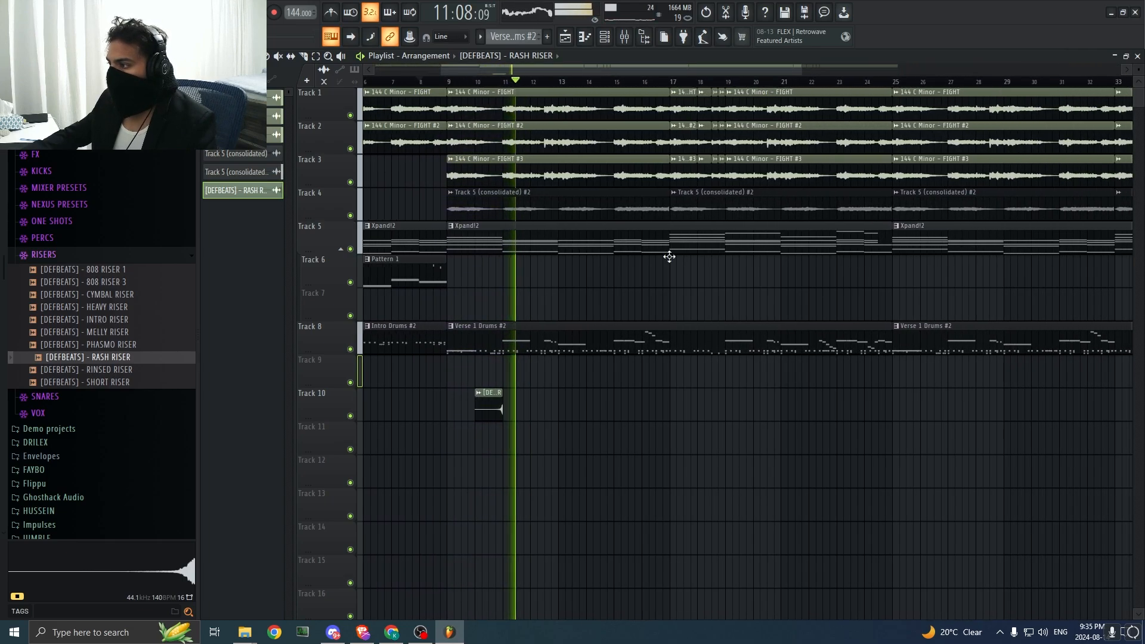
pyautogui.click(543, 408)
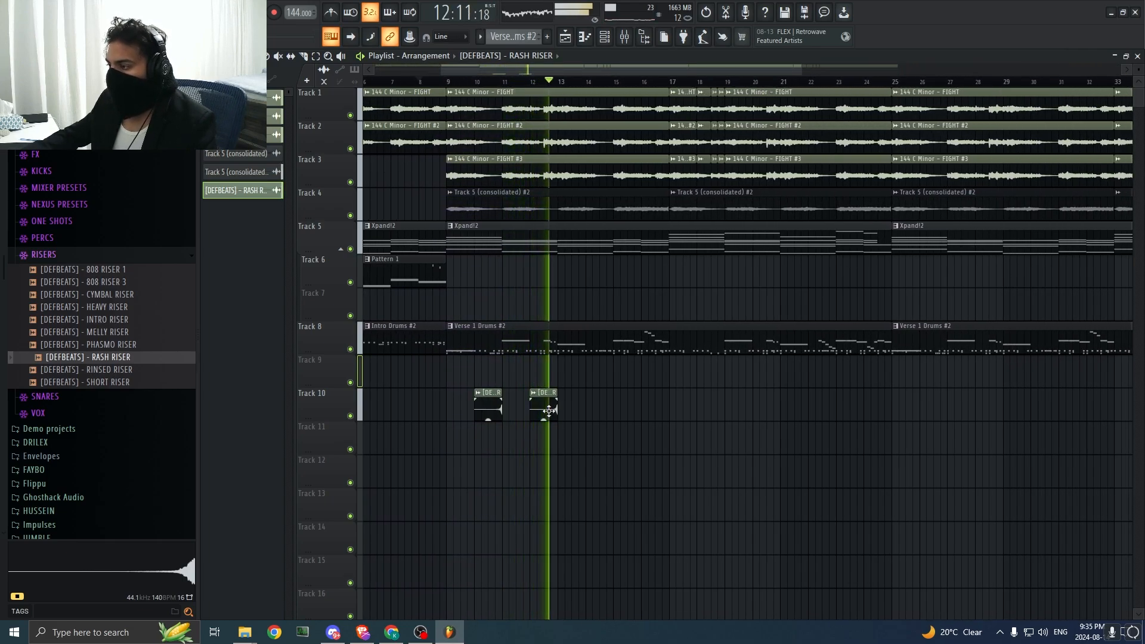
pyautogui.moveTo(548, 410); pyautogui.dragTo(709, 410)
pyautogui.rightClick(687, 411)
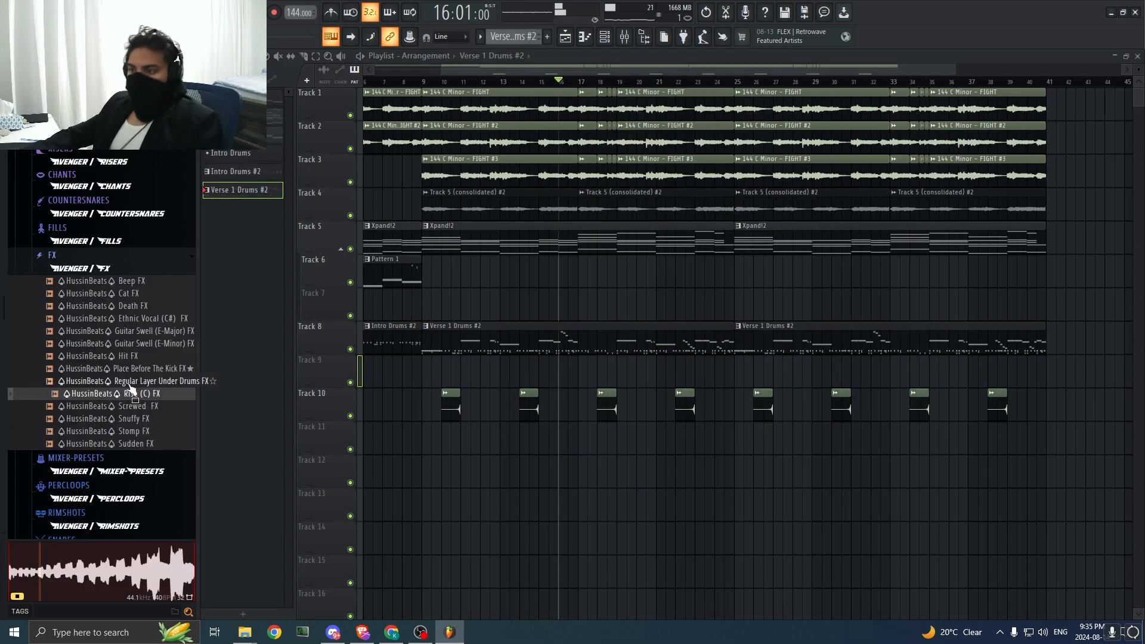
# Step: Place the Regular Layer Under Drums FX sample from the Avenger FX folder on Track 12 at bar 9 and play from there
pyautogui.click(131, 379)
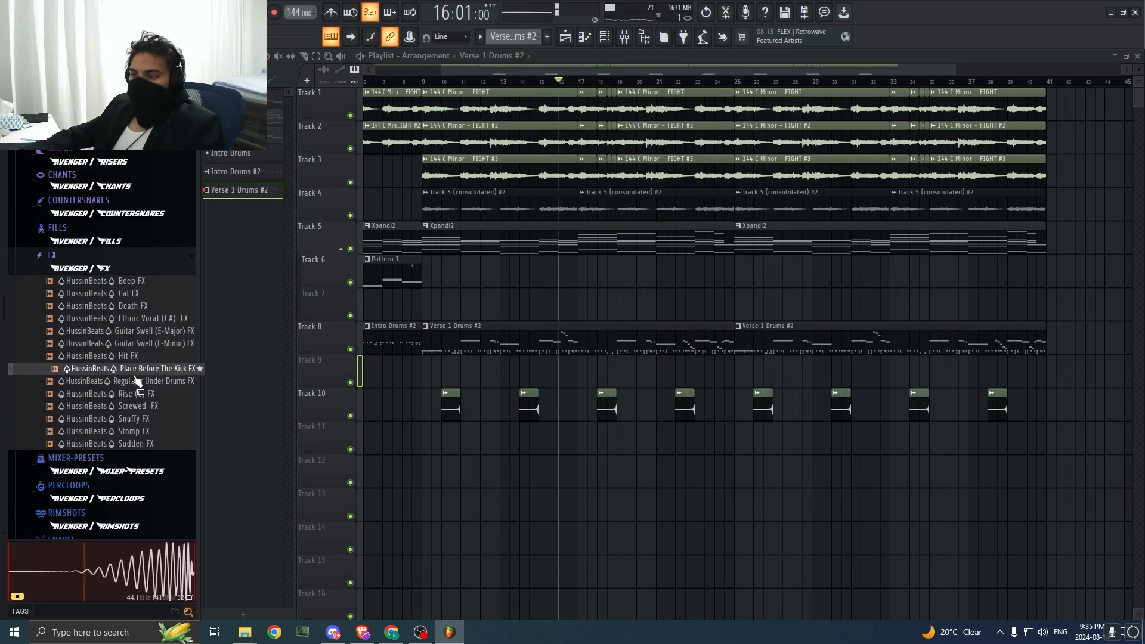
pyautogui.moveTo(134, 376); pyautogui.dragTo(457, 474)
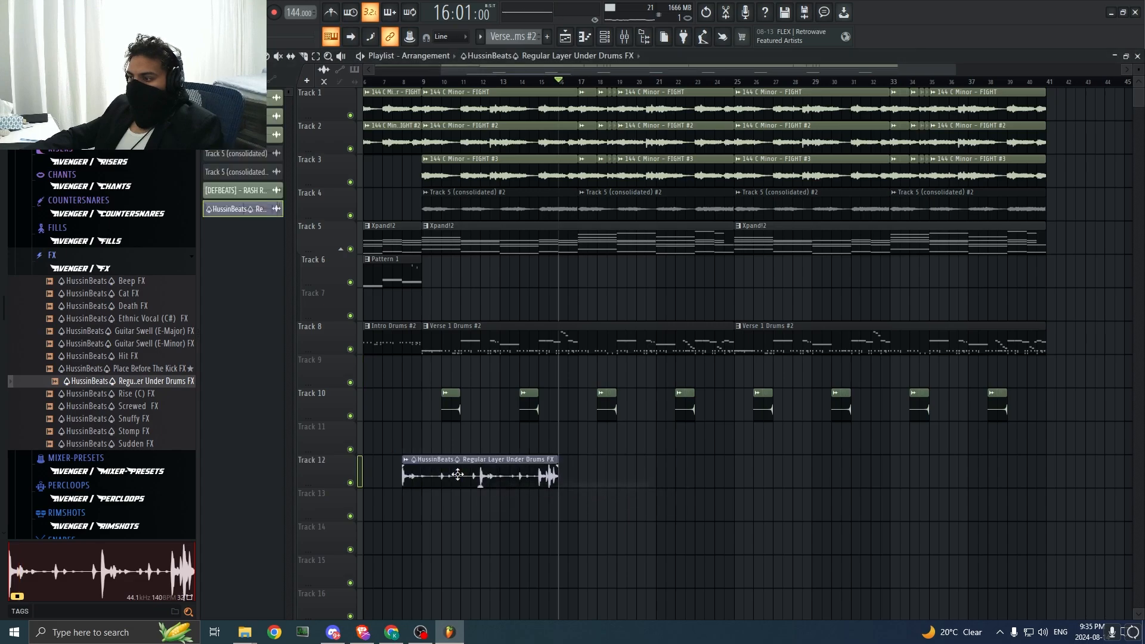
pyautogui.press('space')
pyautogui.click(427, 82)
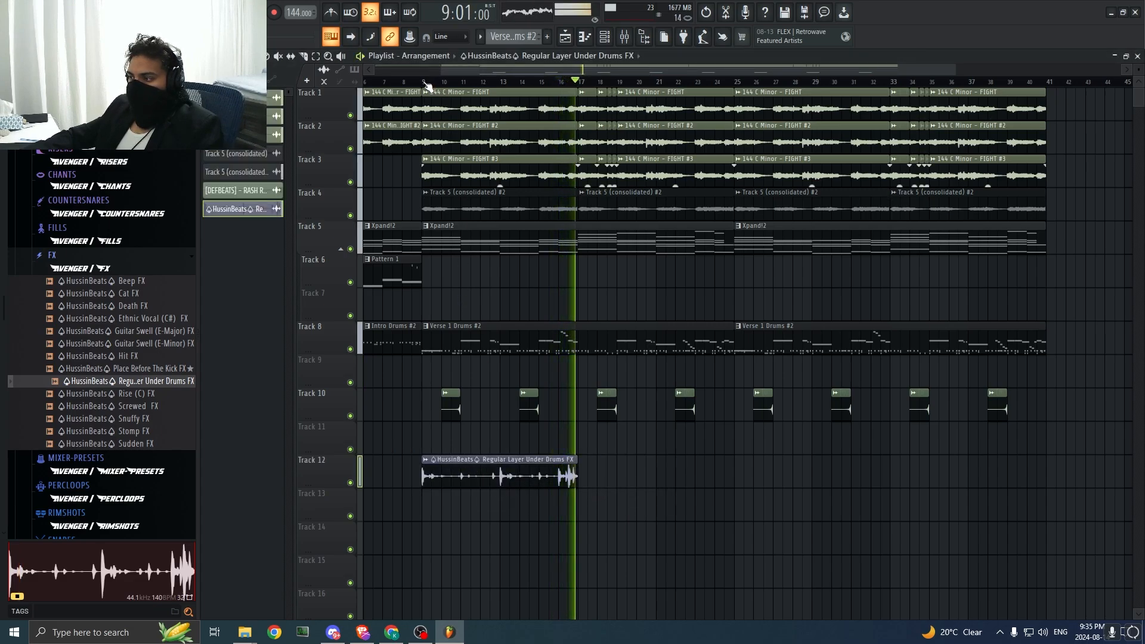
# Step: Adjust the Regular Layer Under Drums FX volume during playback and repeat its clip along Track 12 to the end of bar 40
pyautogui.doubleClick(503, 477)
pyautogui.press('space')
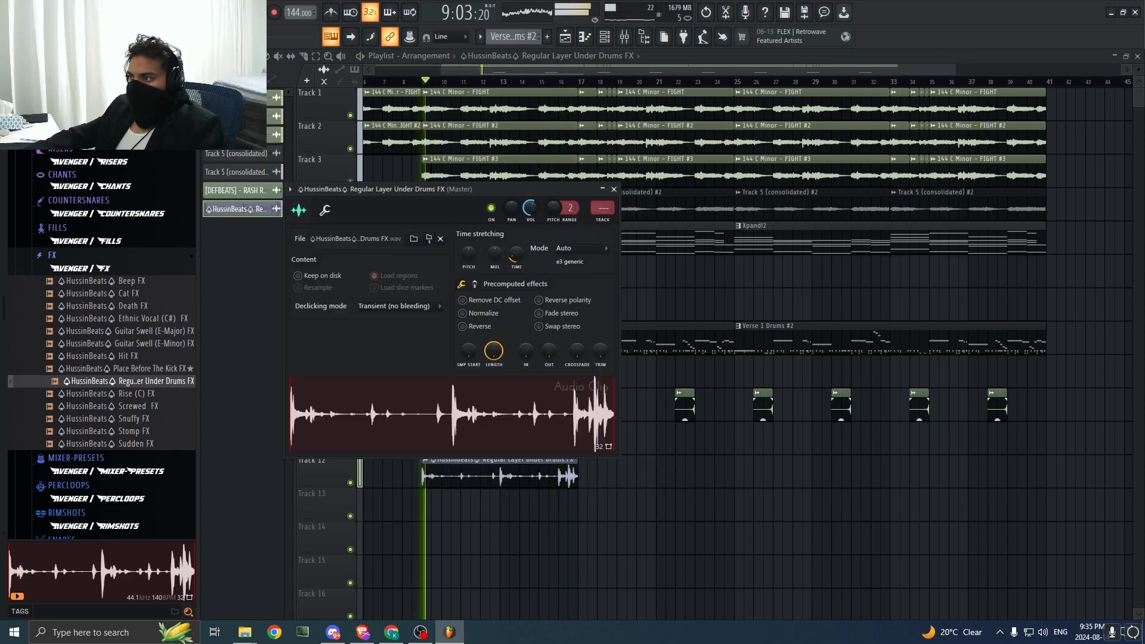
pyautogui.click(615, 189)
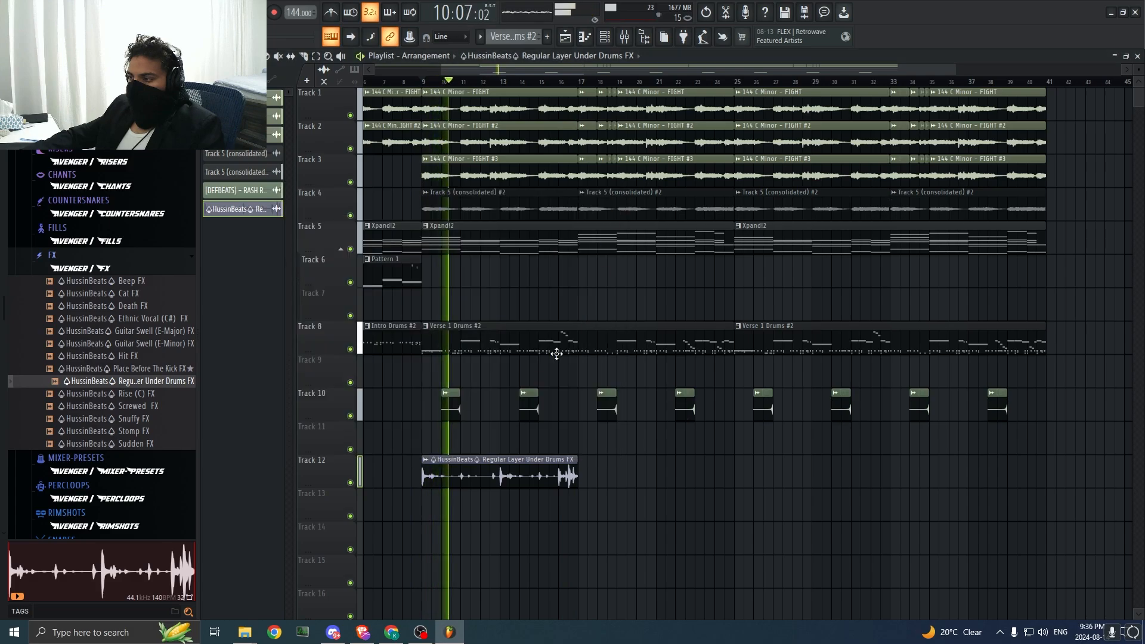
pyautogui.moveTo(504, 478); pyautogui.dragTo(793, 480)
pyautogui.moveTo(777, 479); pyautogui.dragTo(933, 476)
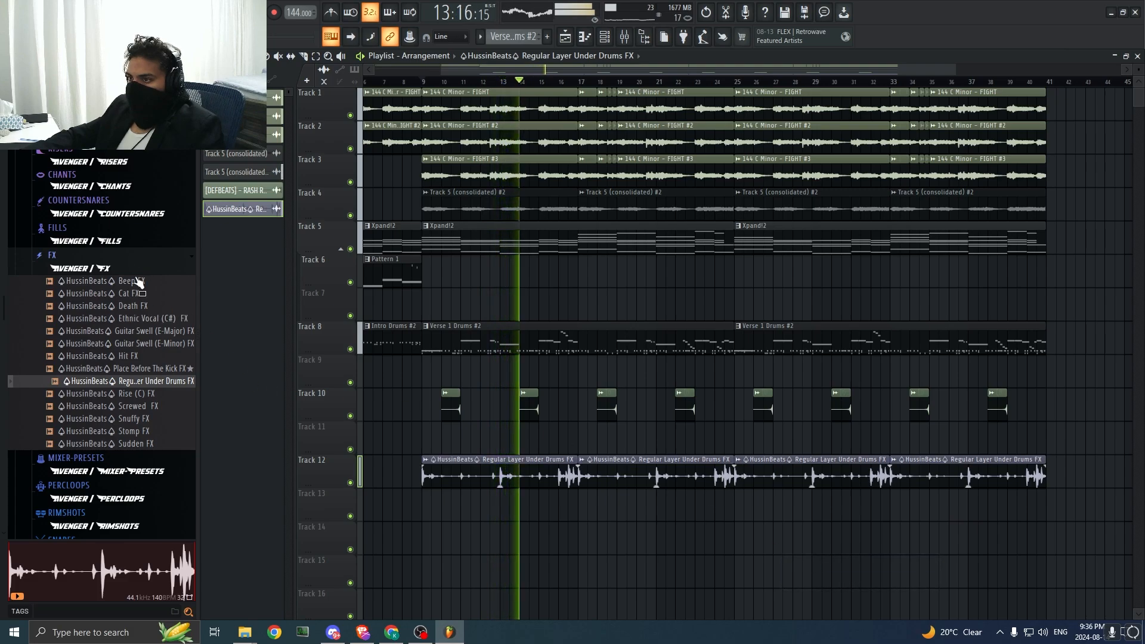
# Step: Audition the Rise (C) FX and Snuffy FX samples from the Avenger FX folder
pyautogui.click(143, 395)
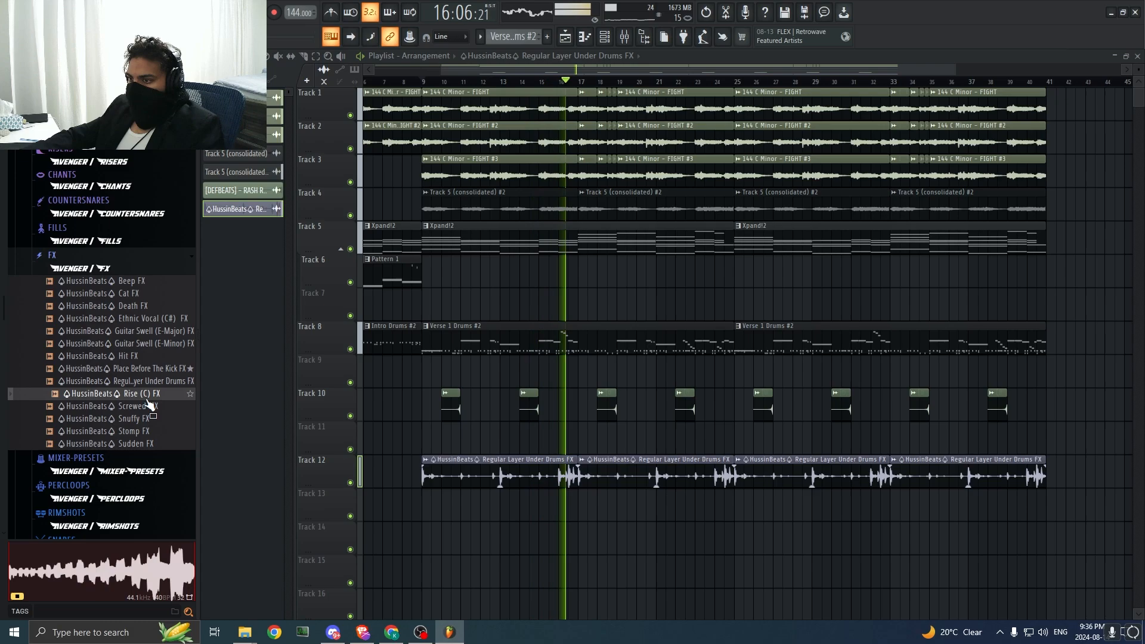
pyautogui.click(167, 419)
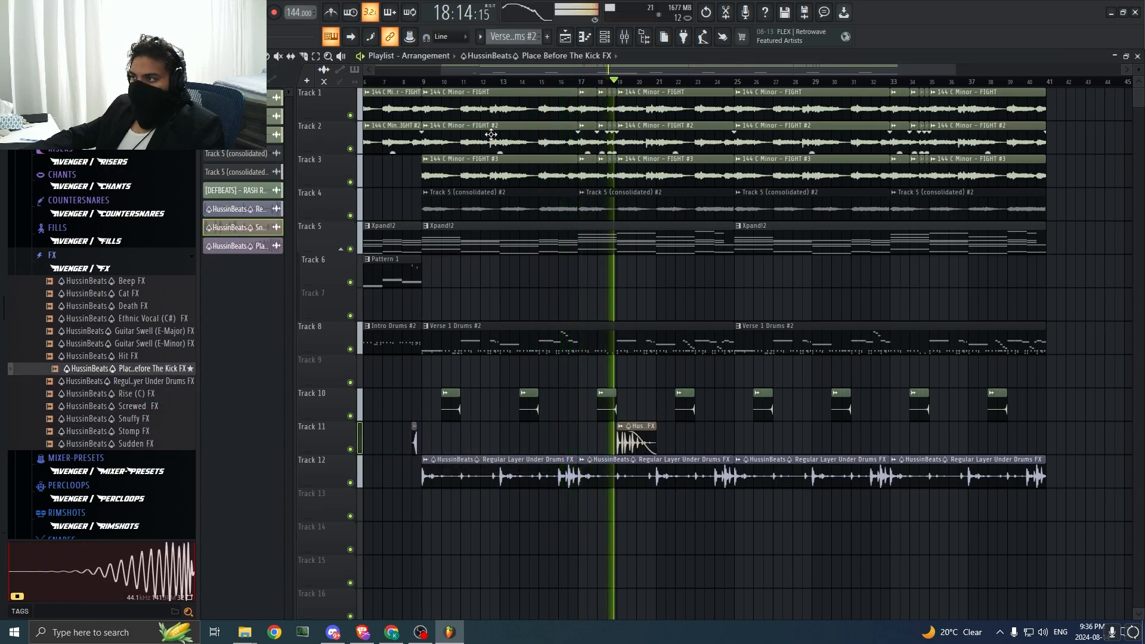
pyautogui.press('space')
# Step: Place the Place Before The Kick FX sample on Track 11 so it ends at bar 9, and check its sample settings
pyautogui.moveTo(959, 72); pyautogui.dragTo(527, 227)
pyautogui.moveTo(657, 444); pyautogui.dragTo(689, 457)
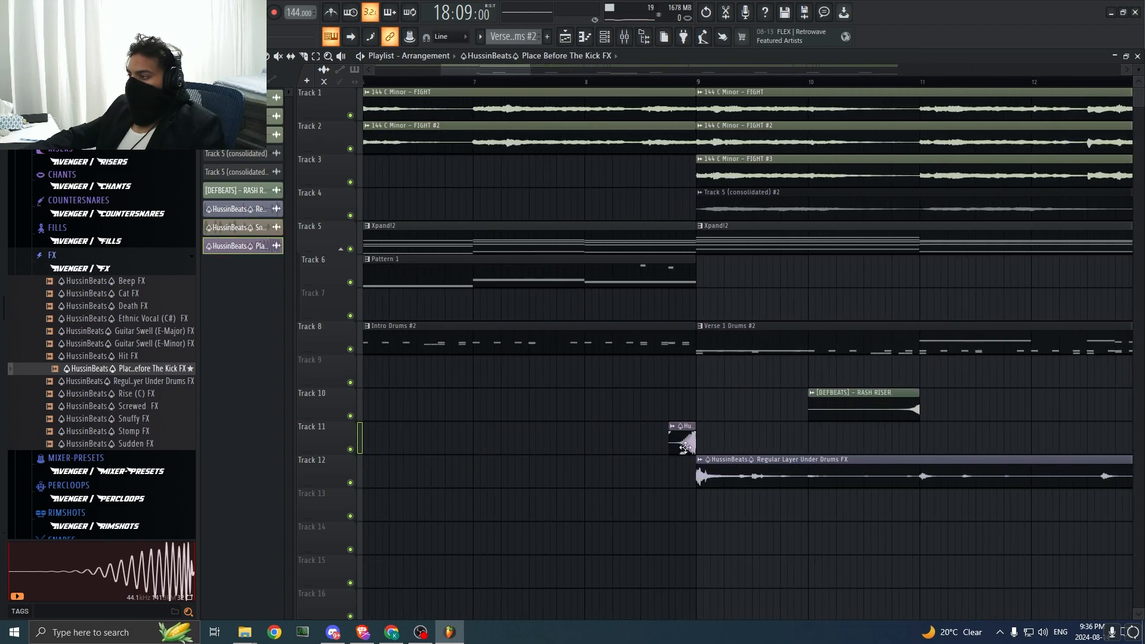
pyautogui.doubleClick(686, 447)
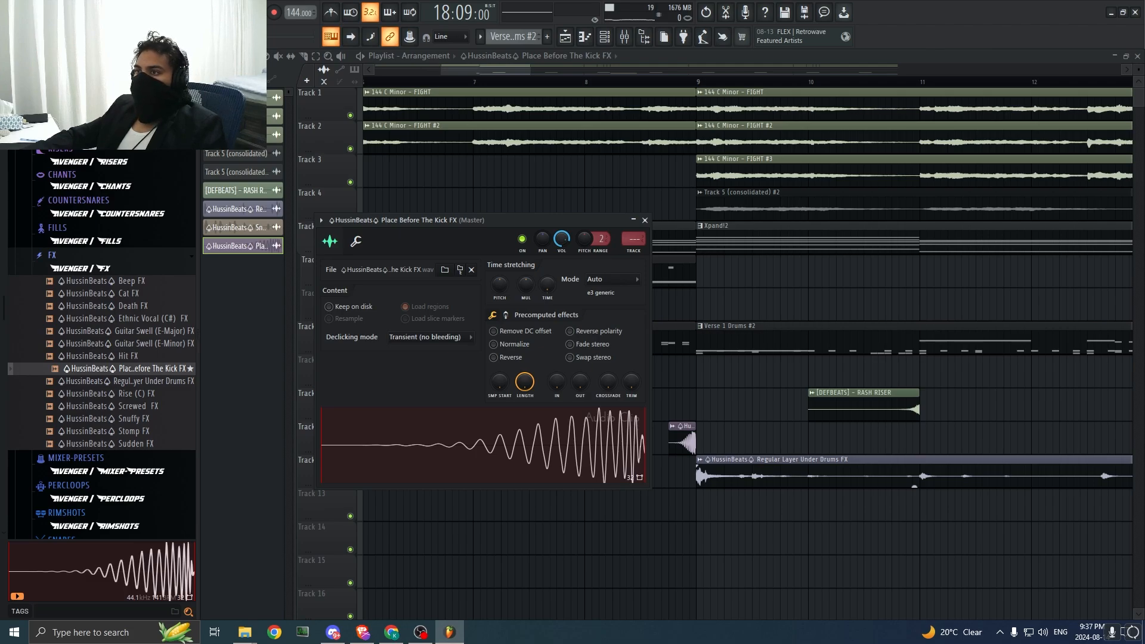
pyautogui.click(644, 220)
# Step: Play the transition into bar 9 and adjust the volume of the Place Before The Kick FX sample
pyautogui.press('space')
pyautogui.moveTo(530, 71); pyautogui.dragTo(517, 73)
pyautogui.press('space')
pyautogui.doubleClick(734, 443)
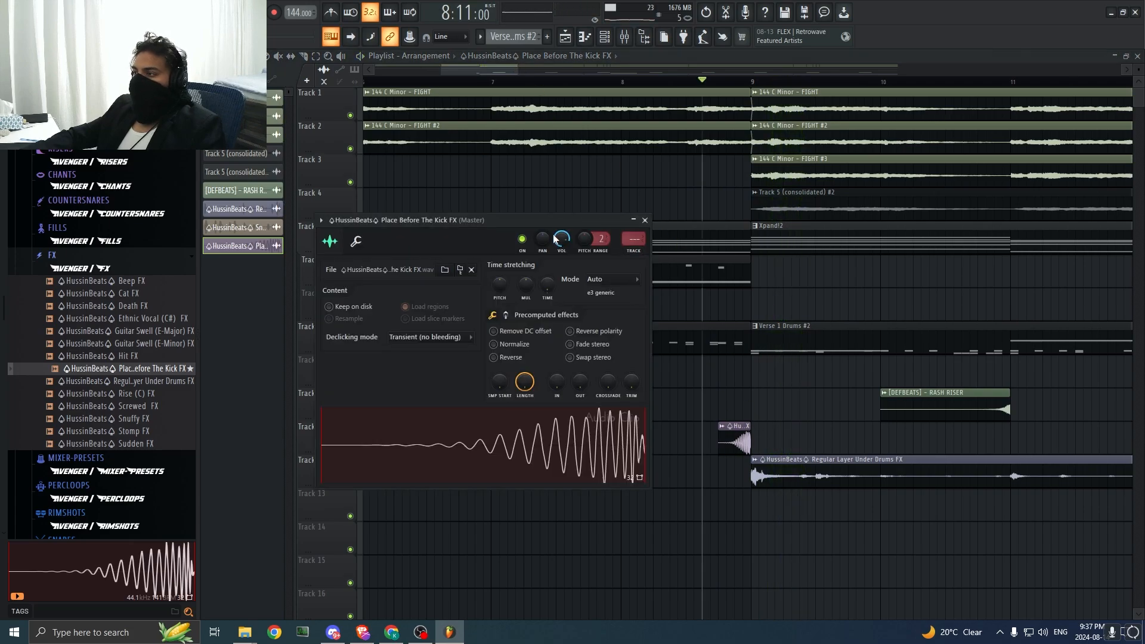
pyautogui.press('space')
pyautogui.press('space')
pyautogui.press('space')
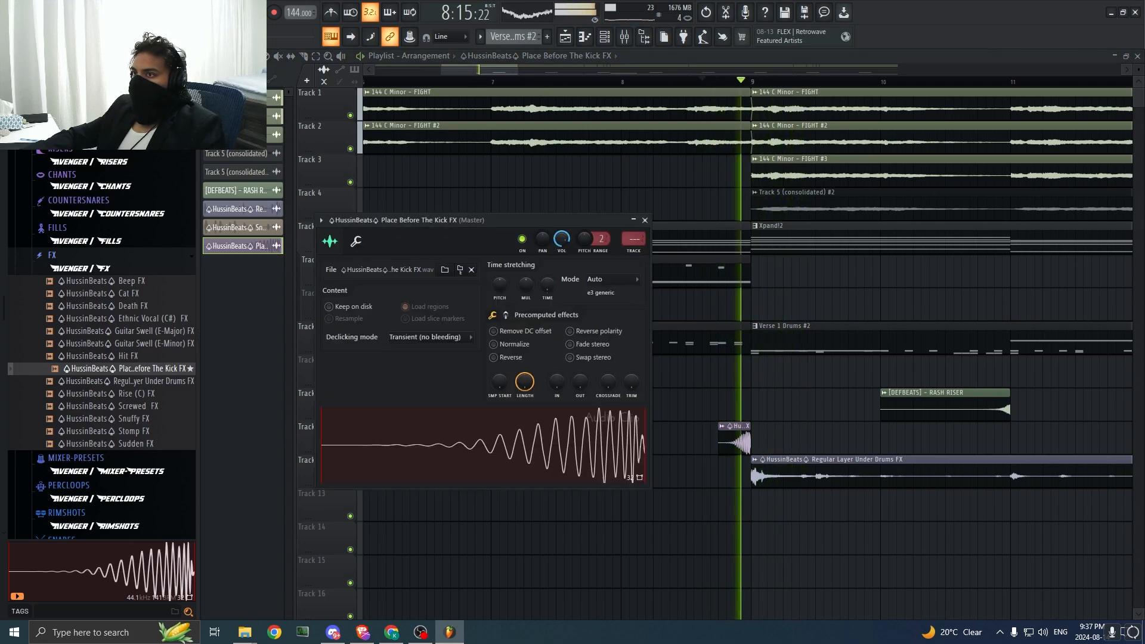
pyautogui.click(645, 220)
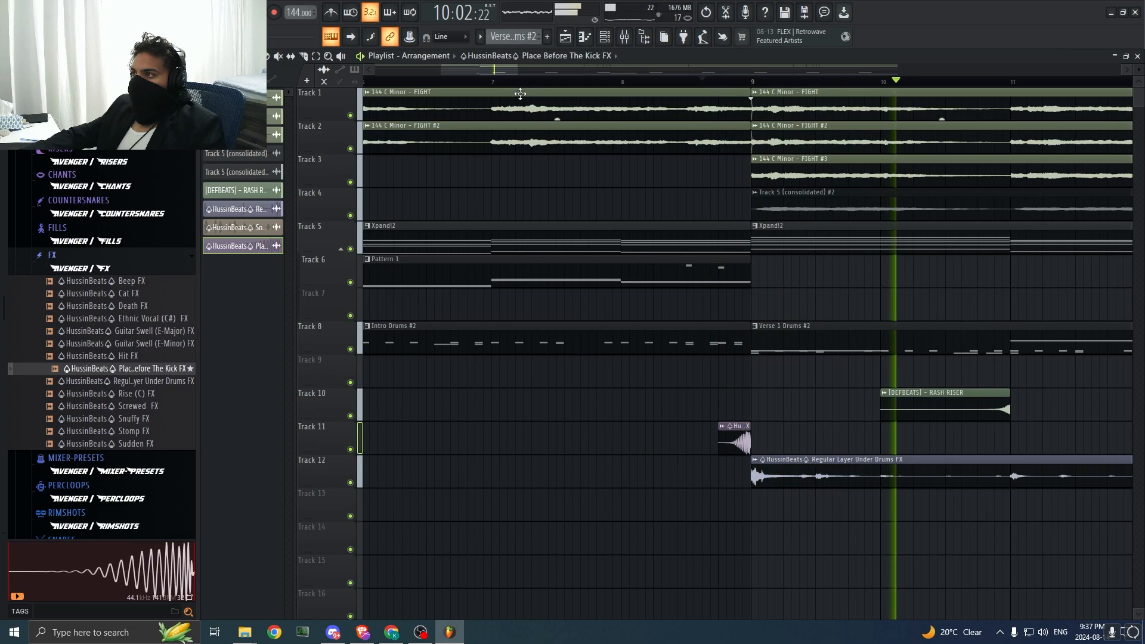
# Step: Move the Place Before The Kick FX clip on Track 11 to end at bar 11, play it from bar 10 and open its settings
pyautogui.moveTo(518, 71); pyautogui.dragTo(624, 74)
pyautogui.press('space')
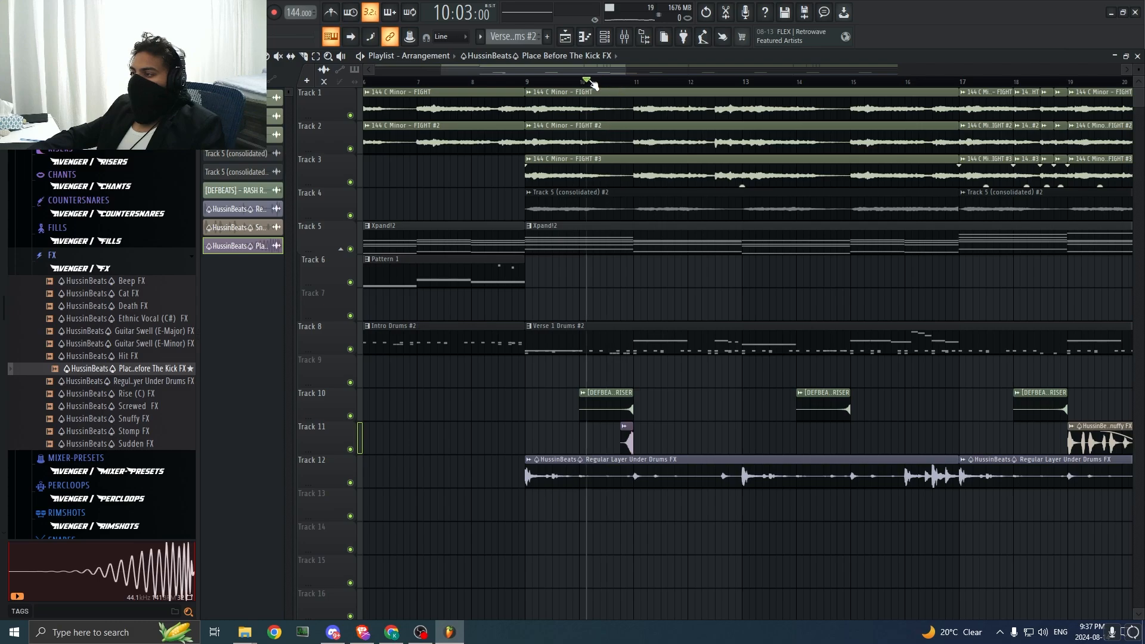
pyautogui.press('space')
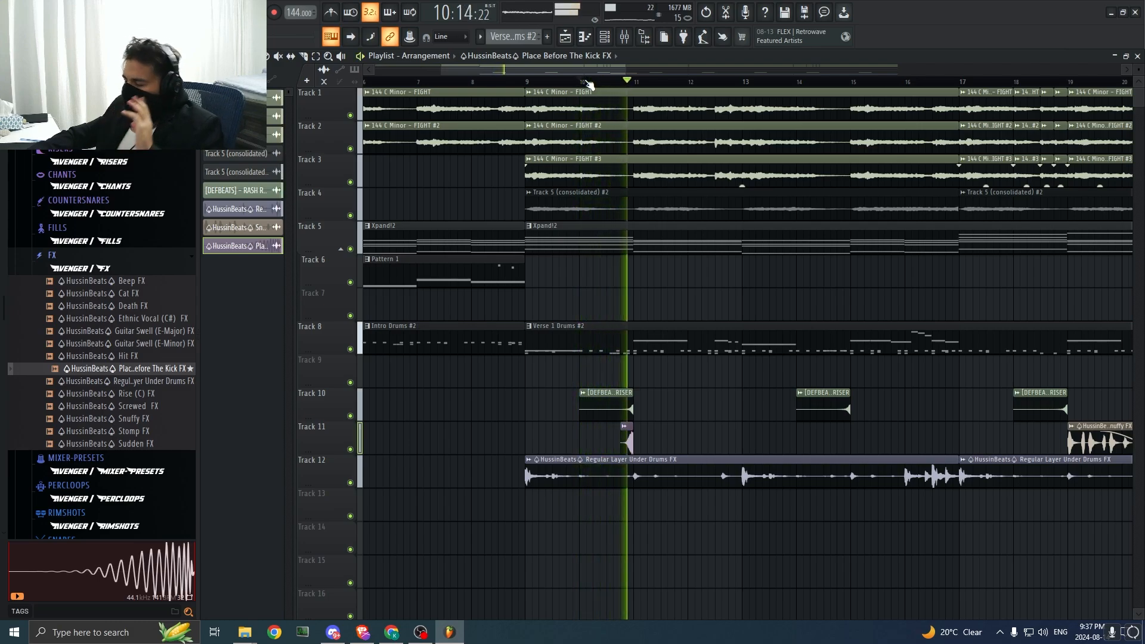
pyautogui.press('space')
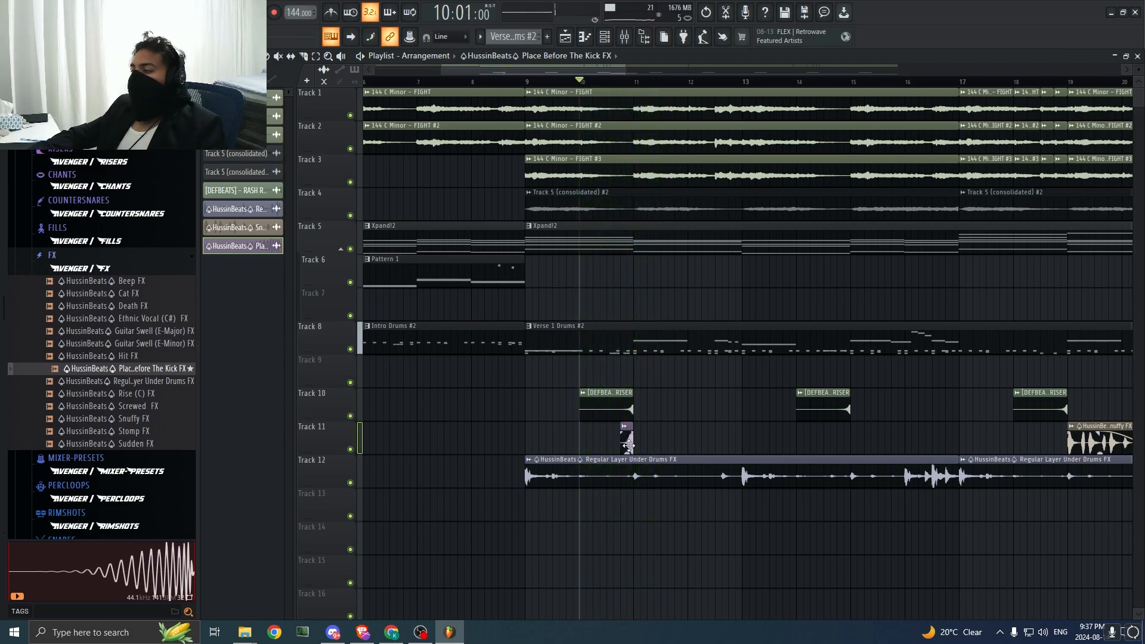
pyautogui.doubleClick(629, 445)
pyautogui.press('space')
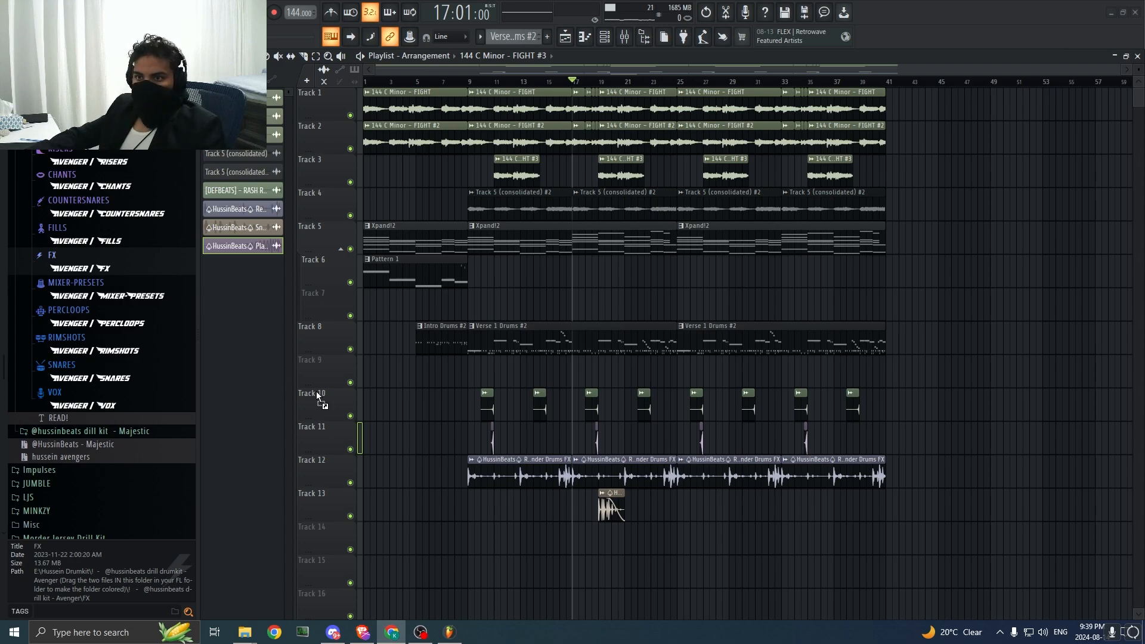
# Step: Place the ErrorBeats Fill (2) sample on Track 7 at bar 8, play the transition into bar 9 and check its sample settings
pyautogui.moveTo(501, 327); pyautogui.dragTo(470, 311)
pyautogui.click(494, 82)
pyautogui.press('space')
pyautogui.press('space')
pyautogui.press('space')
pyautogui.click(448, 81)
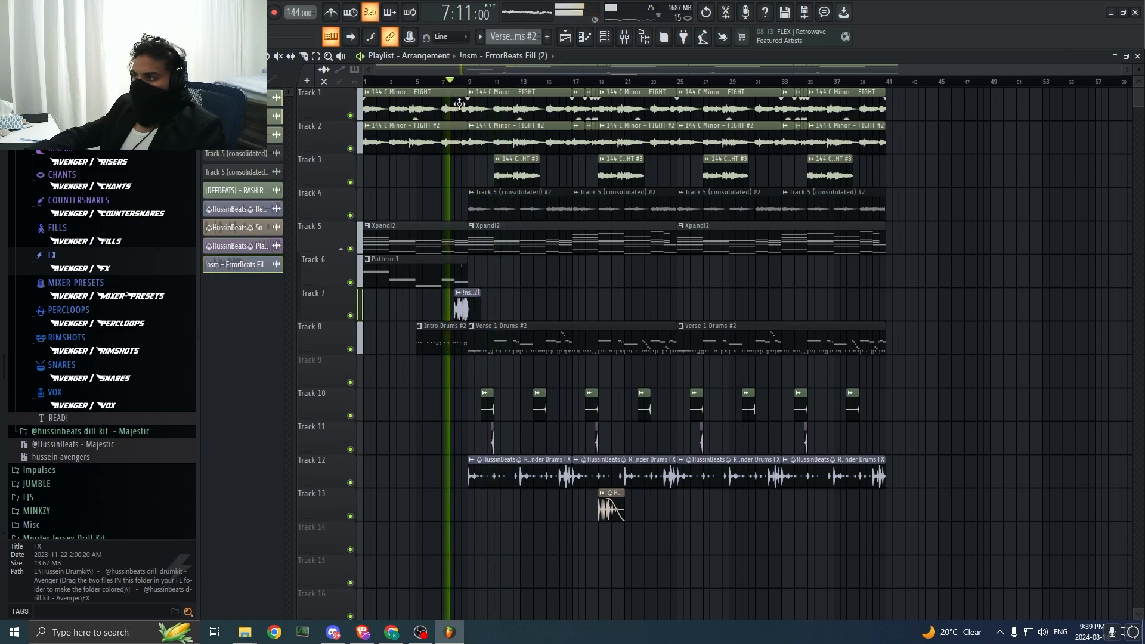
pyautogui.doubleClick(471, 293)
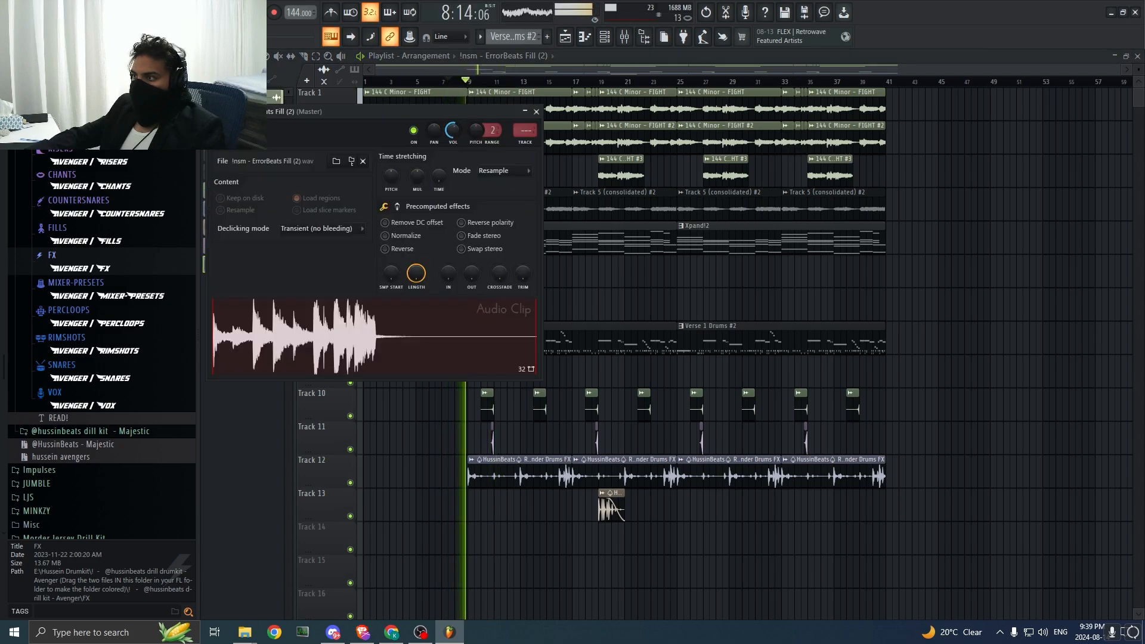
pyautogui.press('space')
pyautogui.click(536, 112)
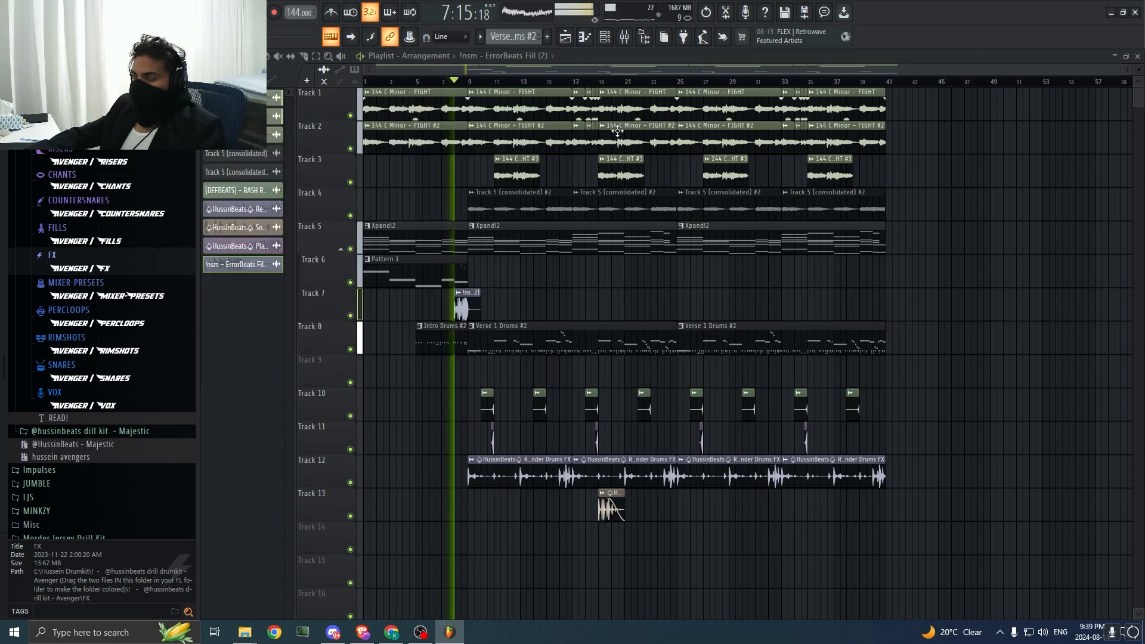
# Step: Repeat the ErrorBeats Fill (2) clip every eight bars along Track 7, from bar 16 to bar 40
pyautogui.moveTo(1120, 69)
pyautogui.mouseDown()
pyautogui.moveTo(624, 65)
pyautogui.moveTo(859, 113)
pyautogui.moveTo(978, 116)
pyautogui.mouseUp()
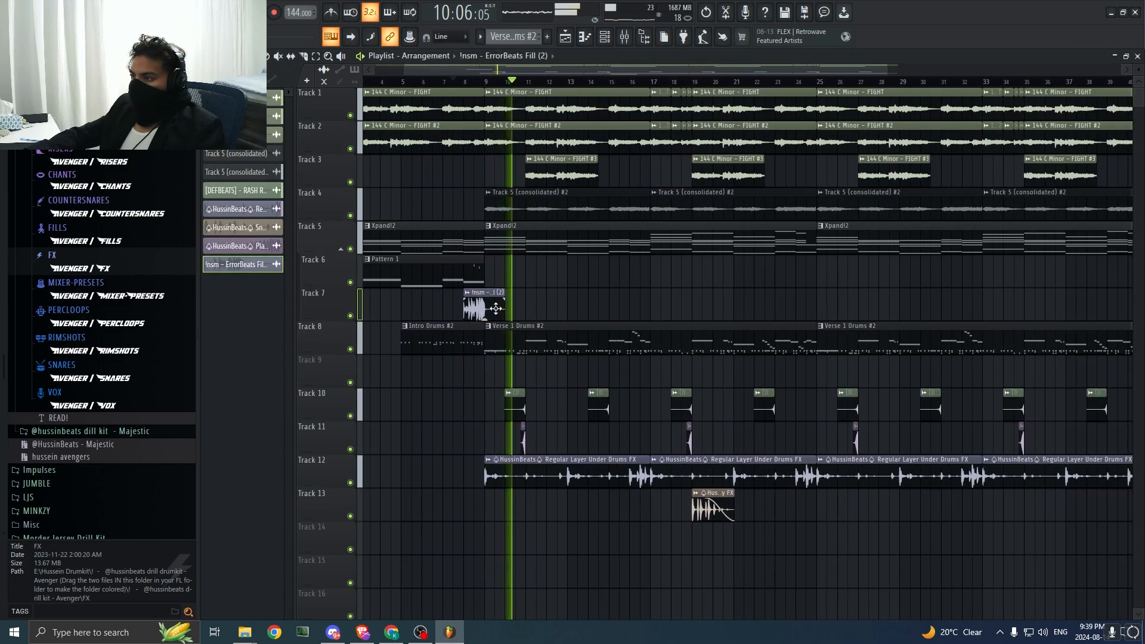
pyautogui.moveTo(495, 309); pyautogui.dragTo(651, 309)
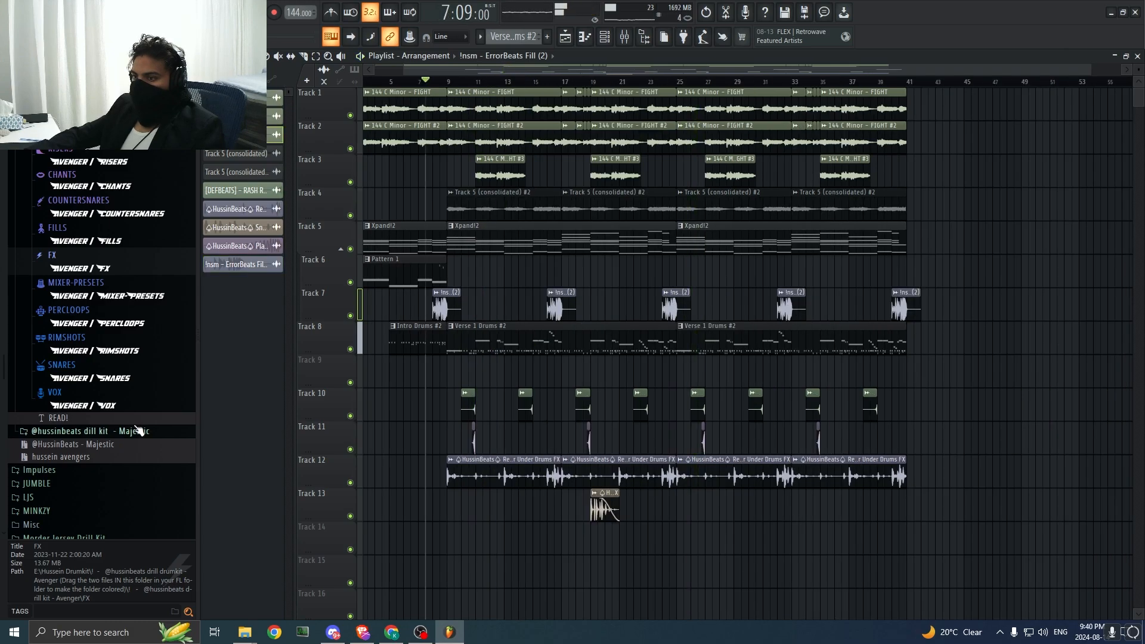
# Step: Browse the Avenger VOX folder and audition the Revenge (D) VOX sample against the intro playback
pyautogui.scroll(5, 66, 434)
pyautogui.scroll(-2, 65, 434)
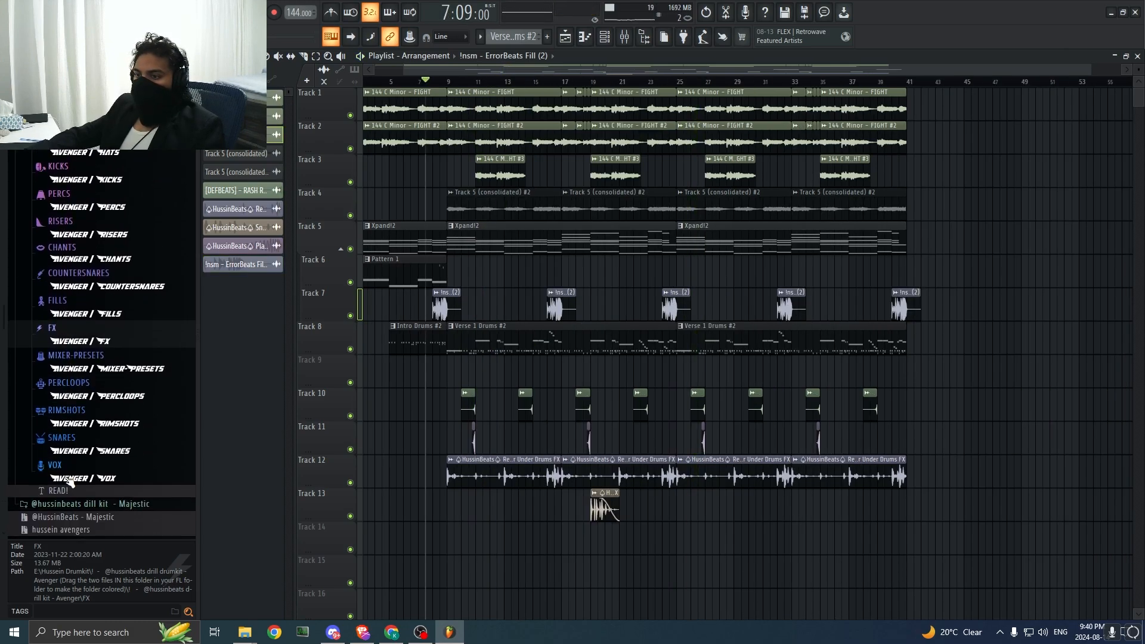
pyautogui.click(68, 478)
pyautogui.scroll(-2, 89, 455)
pyautogui.click(98, 399)
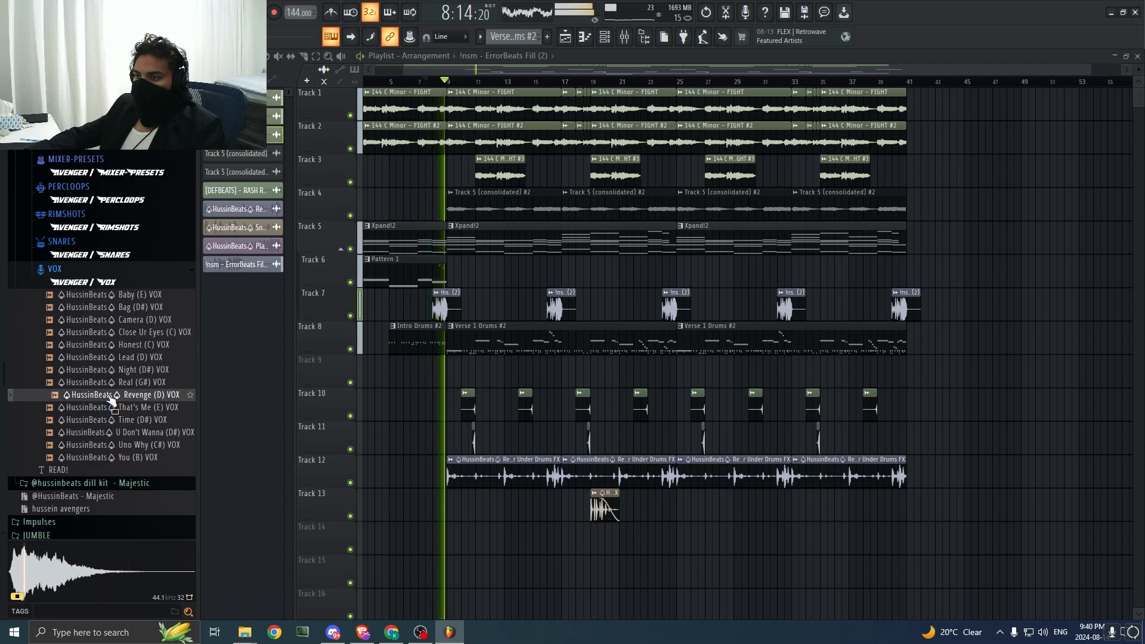
pyautogui.press('space')
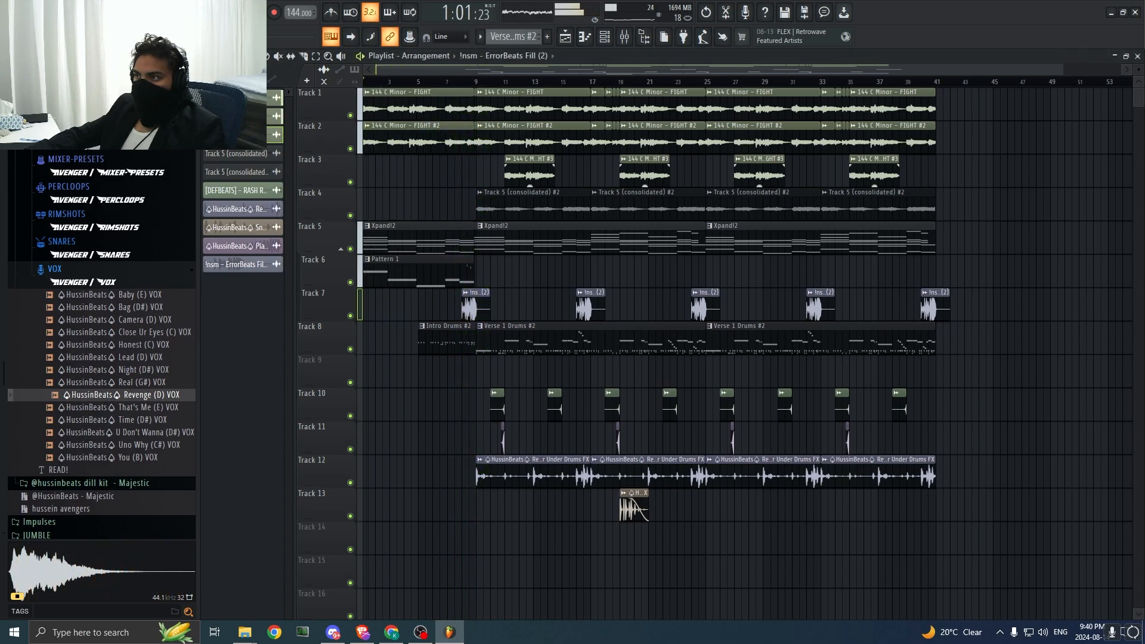
pyautogui.click(146, 398)
pyautogui.press('space')
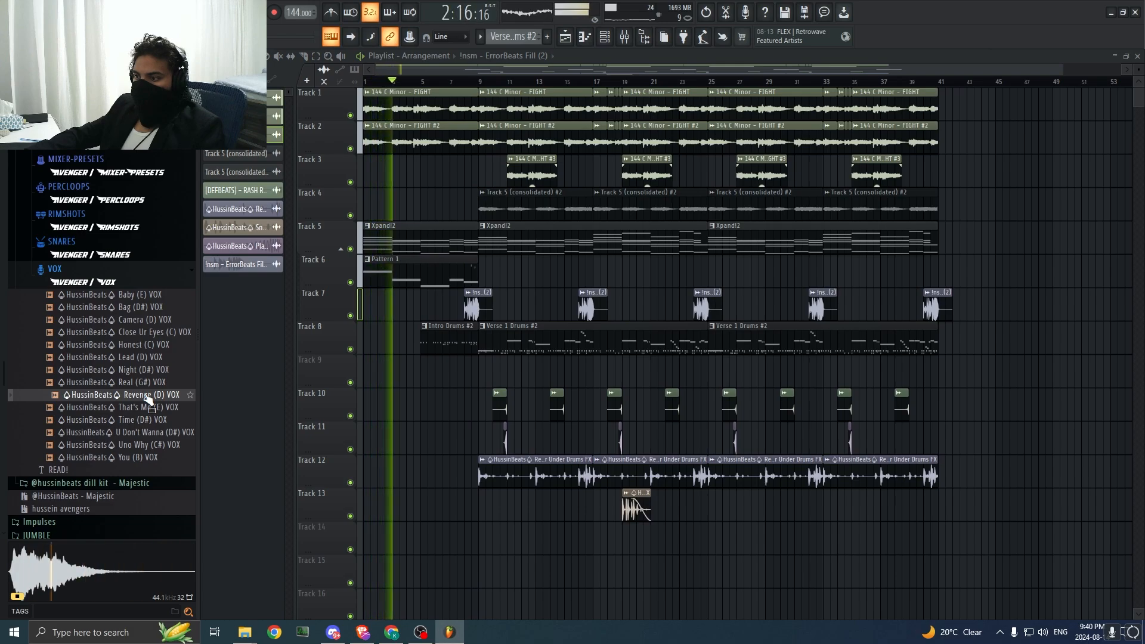
pyautogui.press('space')
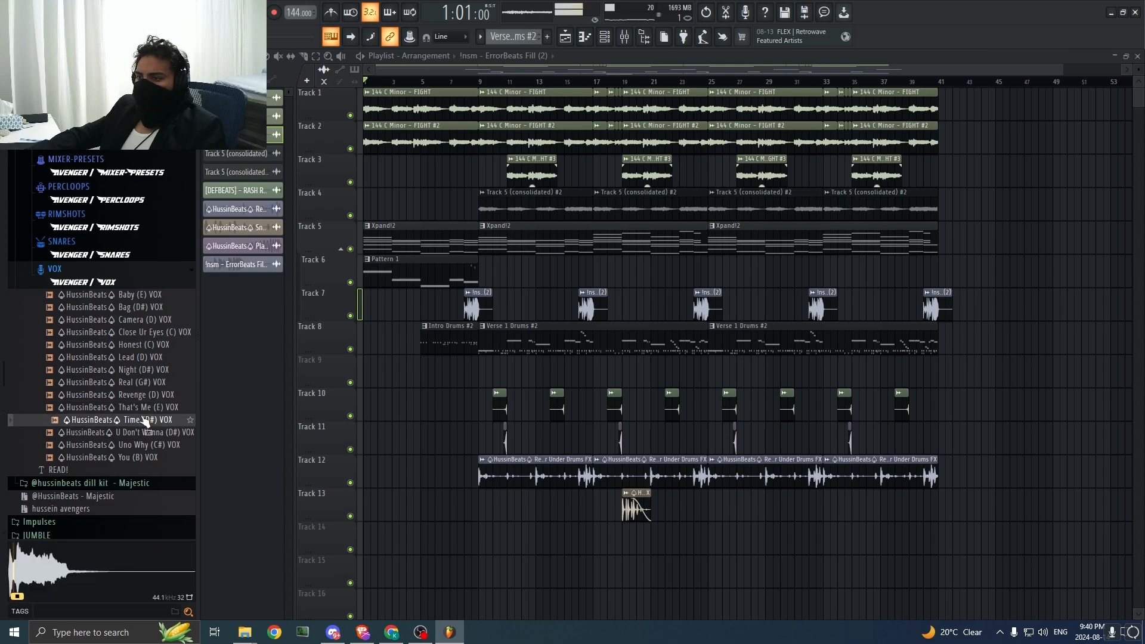
# Step: Place the Revenge (D) VOX sample on Track 9 before bar 9 and lower the ValhallaVintageVerb mix level on mixer Insert 10
pyautogui.moveTo(148, 398); pyautogui.dragTo(460, 390)
pyautogui.press('space')
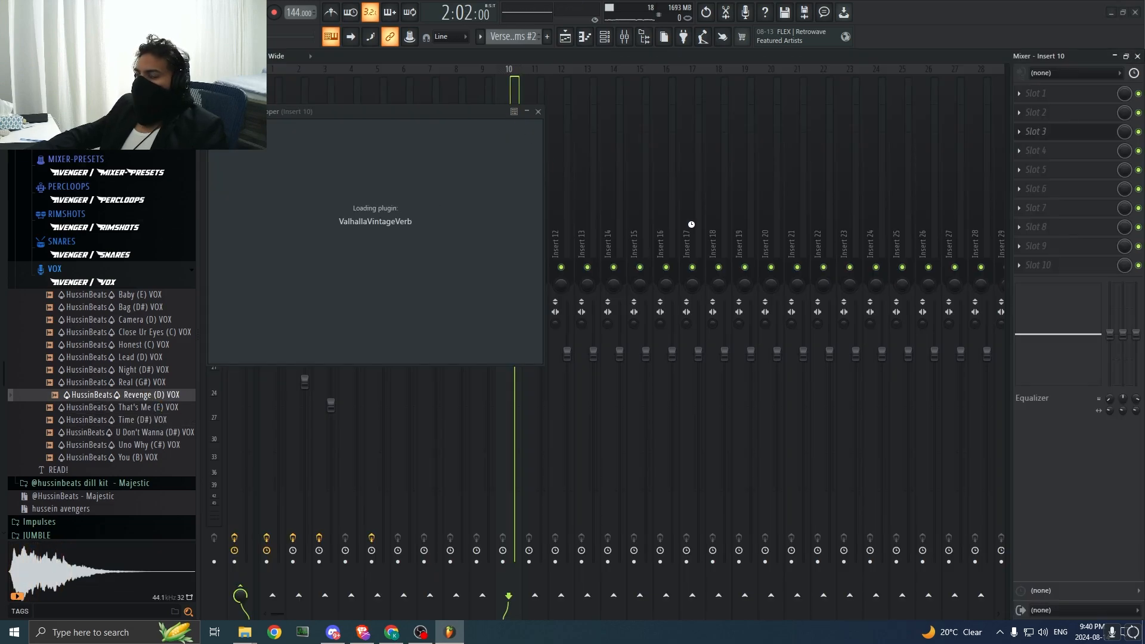
pyautogui.moveTo(1125, 133); pyautogui.dragTo(1125, 164)
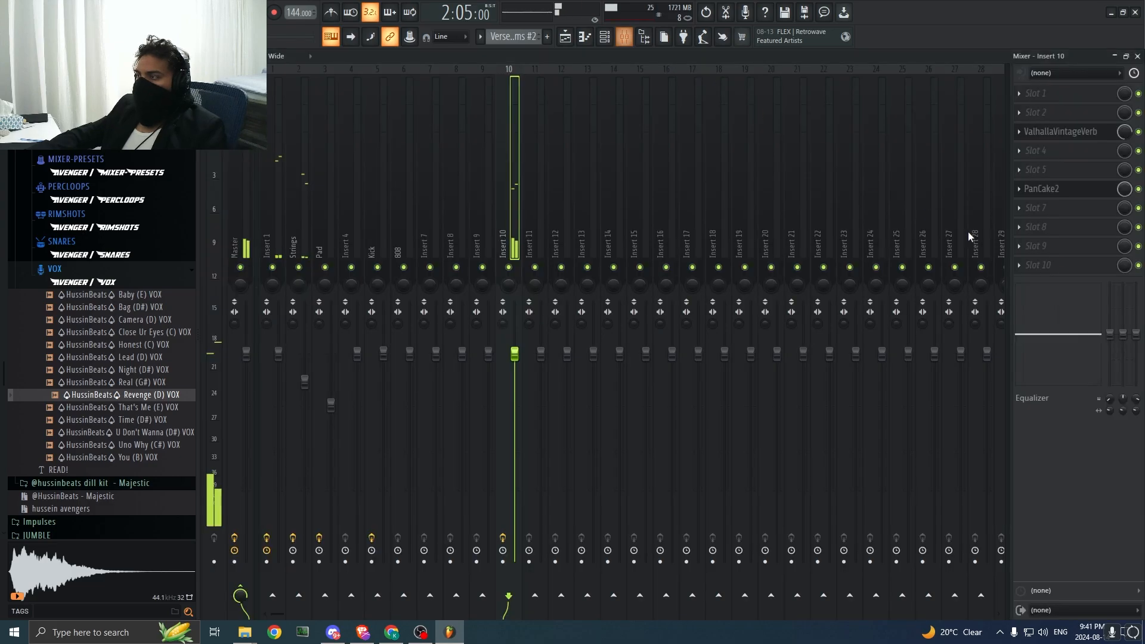
# Step: Load Fruity Delay 2 into effect slot 8 of mixer Insert 10
pyautogui.click(1058, 232)
pyautogui.click(643, 21)
pyautogui.write('delay')
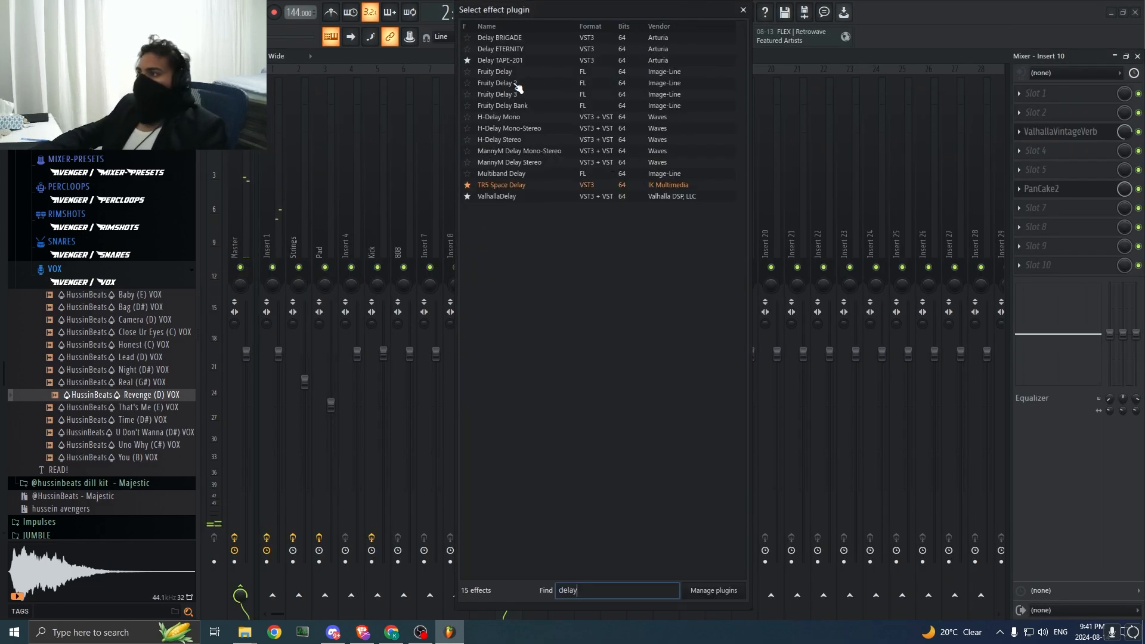
pyautogui.doubleClick(516, 83)
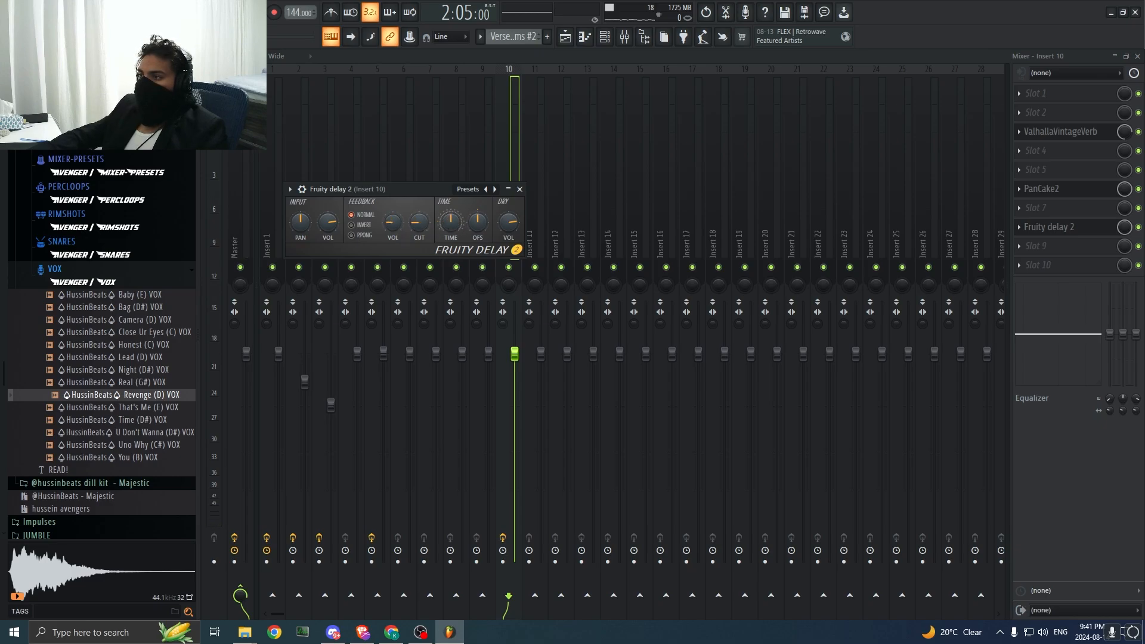
# Step: Play the vox through the delay, raise the Fruity Delay 2 feedback volume and return to the playlist
pyautogui.press('space')
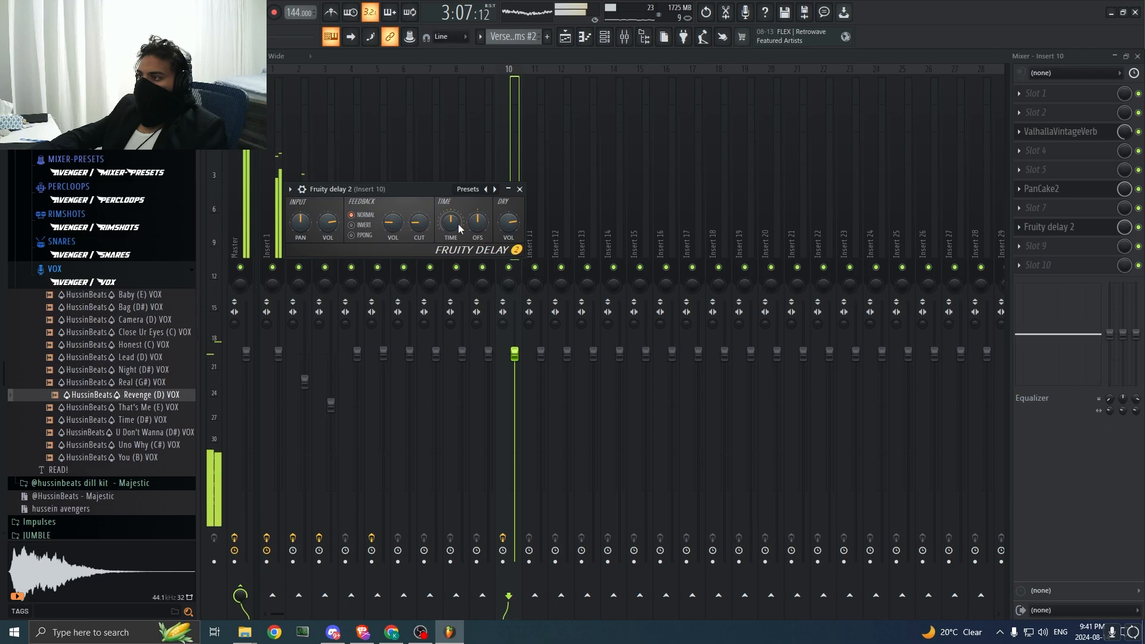
pyautogui.press('space')
pyautogui.moveTo(396, 232); pyautogui.dragTo(396, 207)
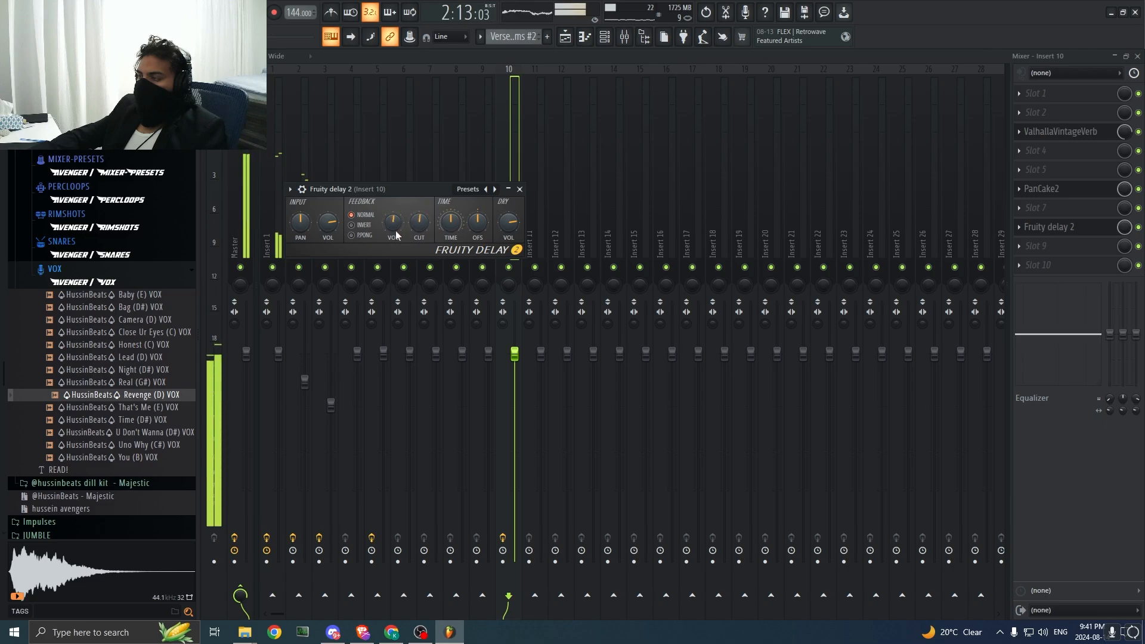
pyautogui.click(564, 37)
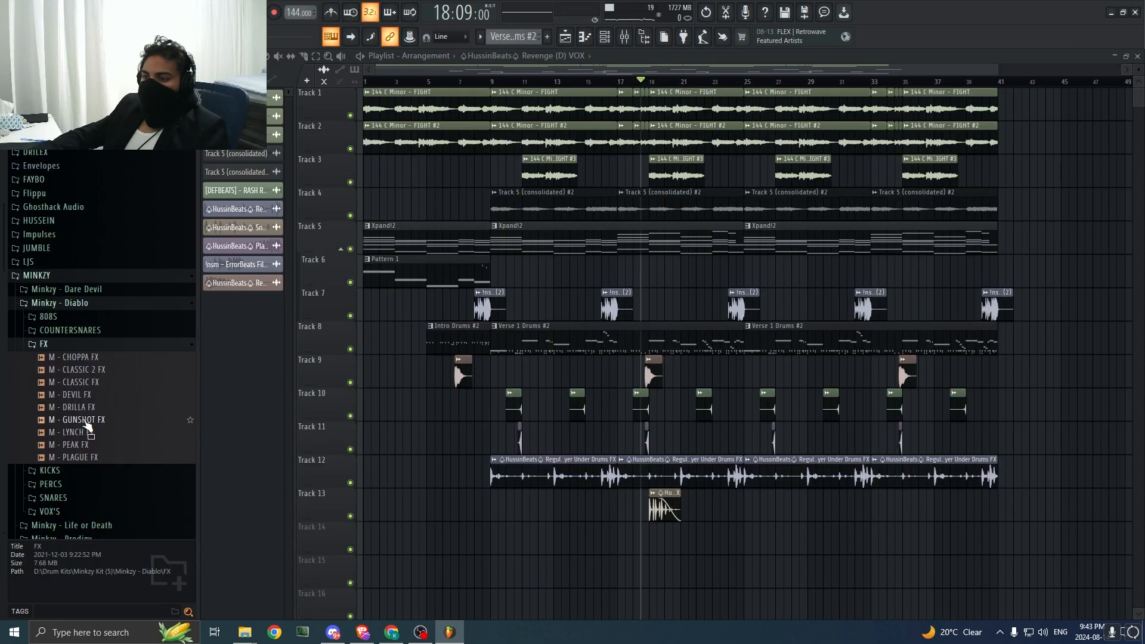
# Step: Audition M - CLASSIC FX and M - CLASSIC 2 FX from the Minkzy - Diablo FX folder and place M - CLASSIC 2 FX on Track 9 before bar 17
pyautogui.click(89, 383)
pyautogui.click(90, 370)
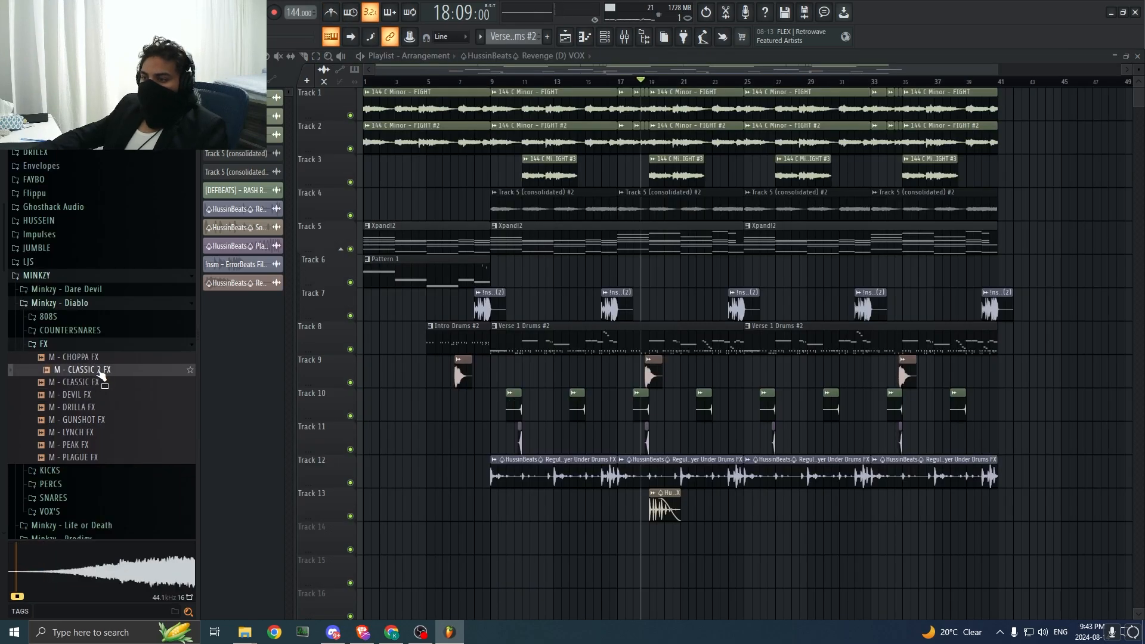
pyautogui.moveTo(89, 370); pyautogui.dragTo(597, 372)
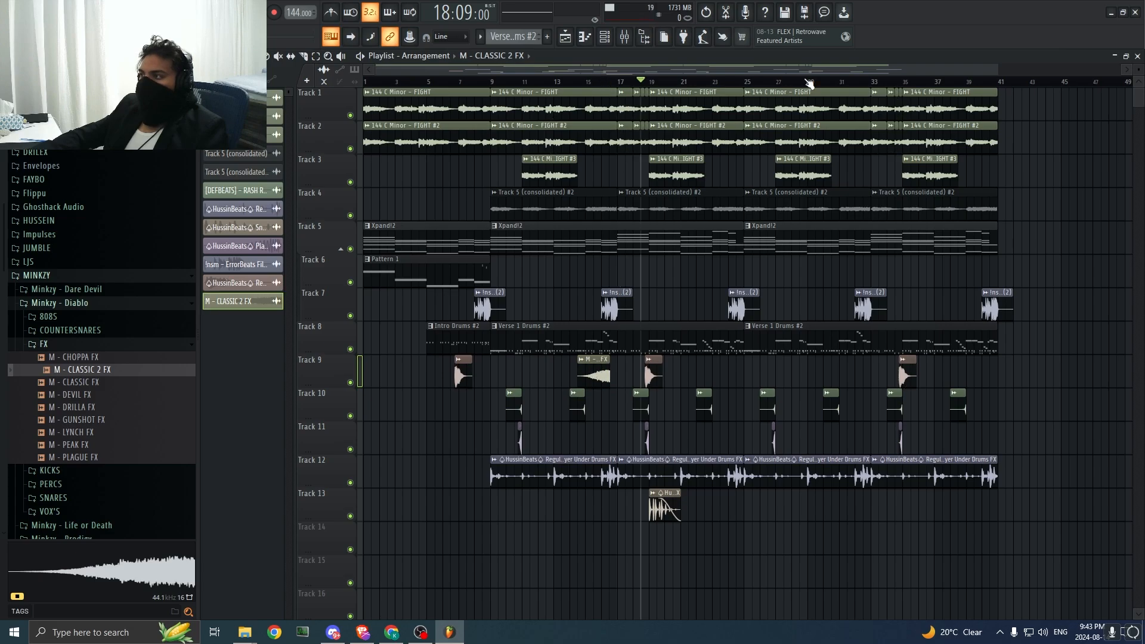
# Step: Align the M - CLASSIC 2 FX clip on Track 9 so that it ends at bar 17
pyautogui.moveTo(995, 71); pyautogui.dragTo(666, 75)
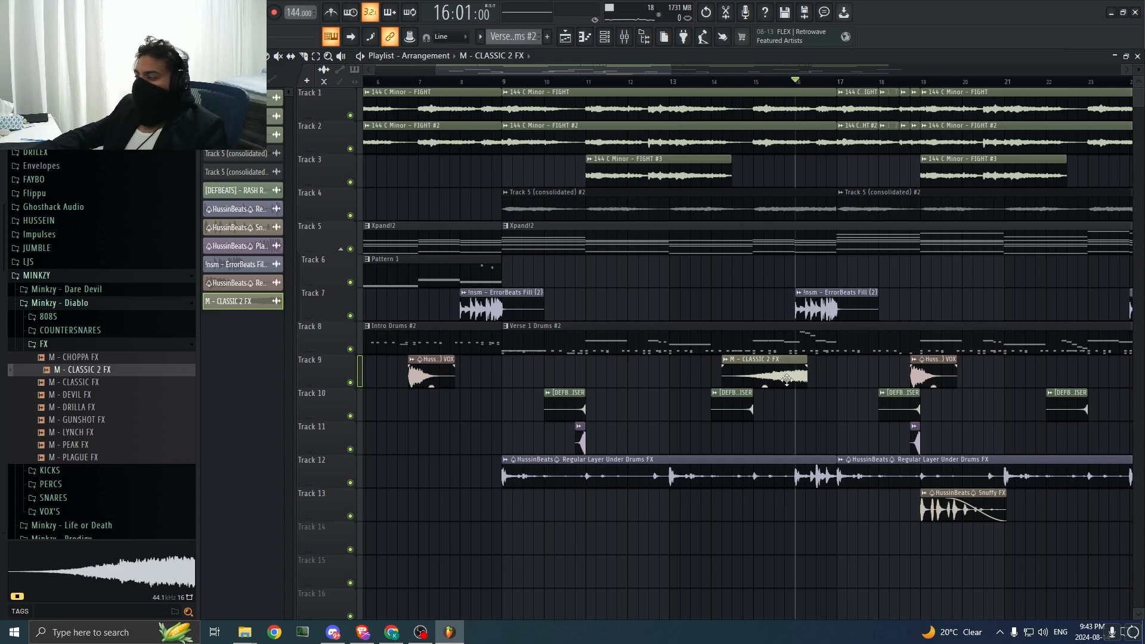
pyautogui.moveTo(792, 382); pyautogui.dragTo(817, 380)
pyautogui.moveTo(668, 74); pyautogui.dragTo(576, 72)
pyautogui.moveTo(572, 72); pyautogui.dragTo(590, 74)
pyautogui.moveTo(781, 372); pyautogui.dragTo(758, 373)
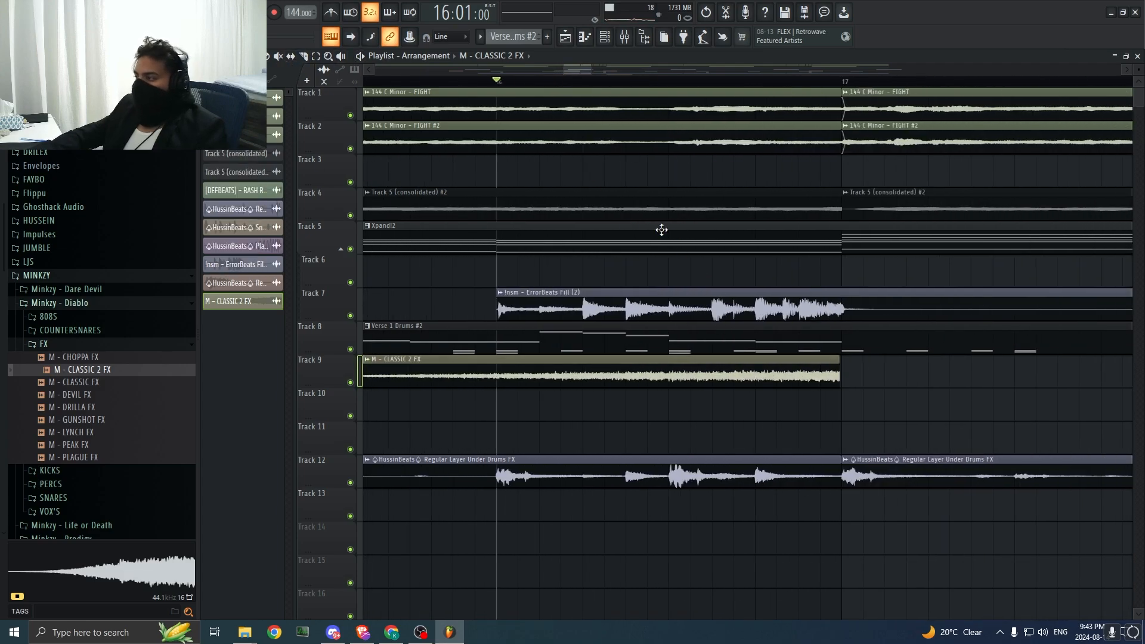
pyautogui.moveTo(889, 553); pyautogui.dragTo(477, 87)
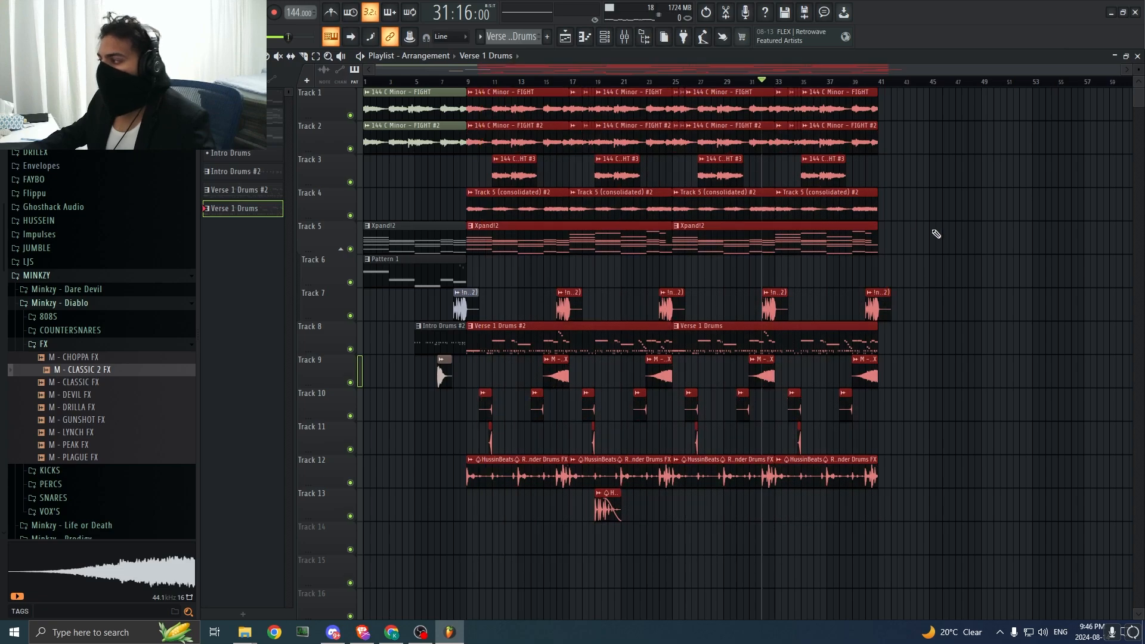
pyautogui.click(936, 234)
pyautogui.moveTo(1118, 69); pyautogui.dragTo(1122, 69)
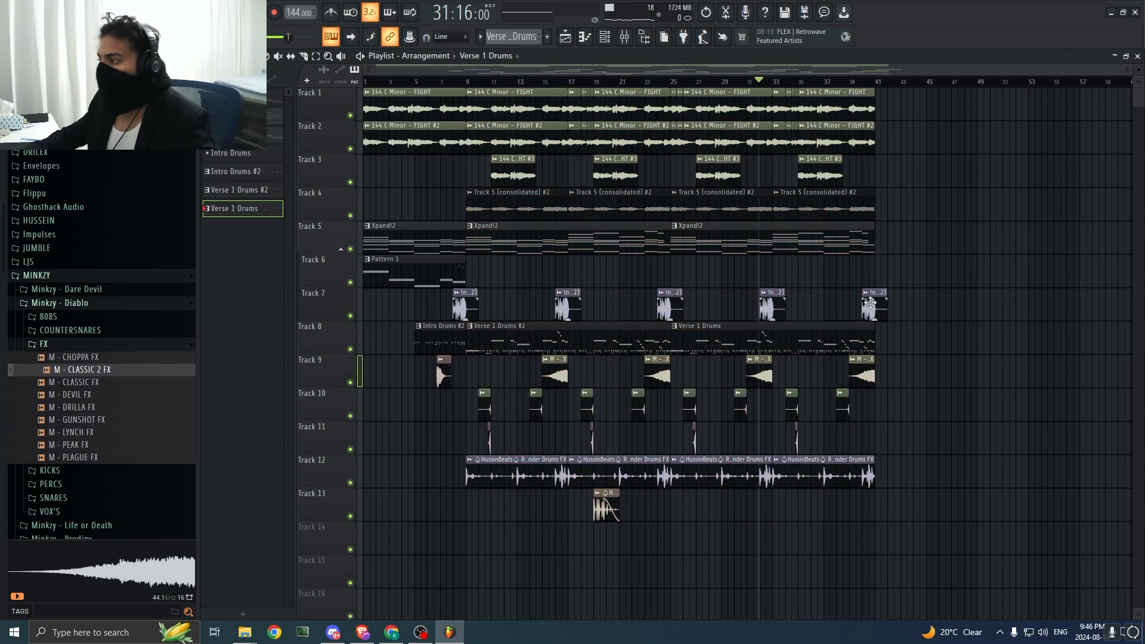
# Step: Duplicate all verse clips from bar 9 to bar 41 and move the copy to start at bar 57
pyautogui.moveTo(883, 552); pyautogui.dragTo(483, 105)
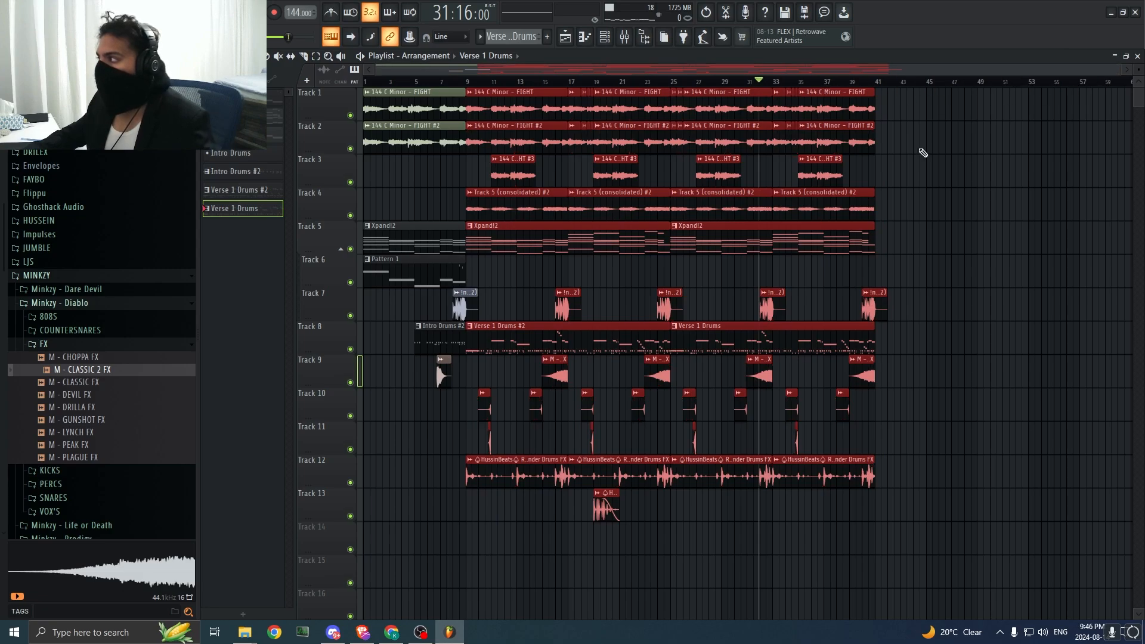
pyautogui.hotkey('ctrl', 'b')
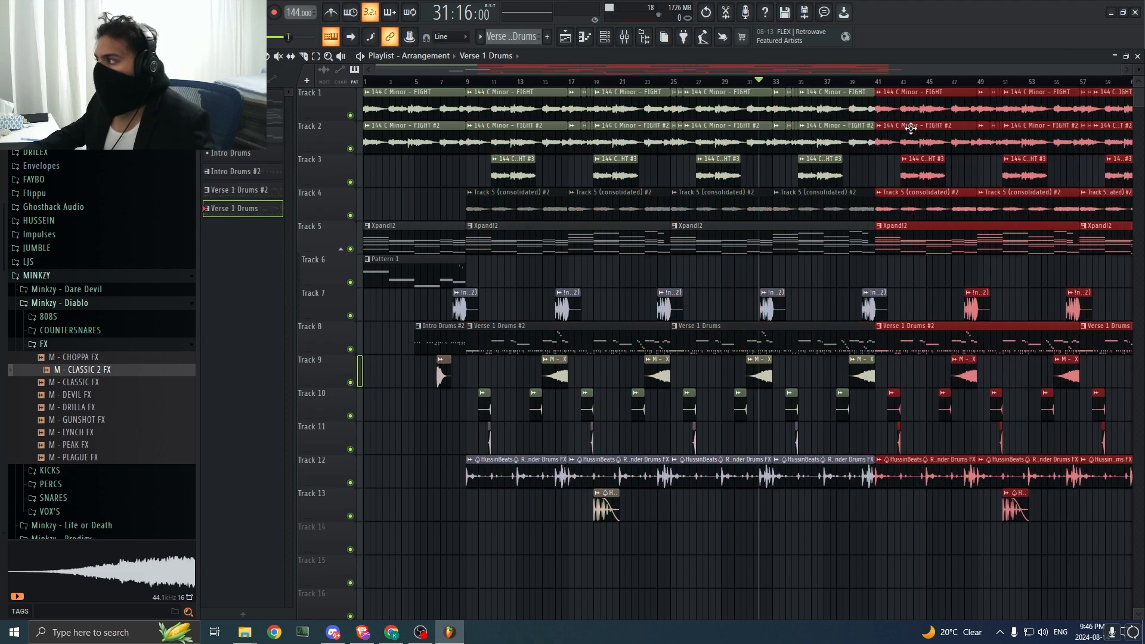
pyautogui.moveTo(874, 70); pyautogui.dragTo(1123, 72)
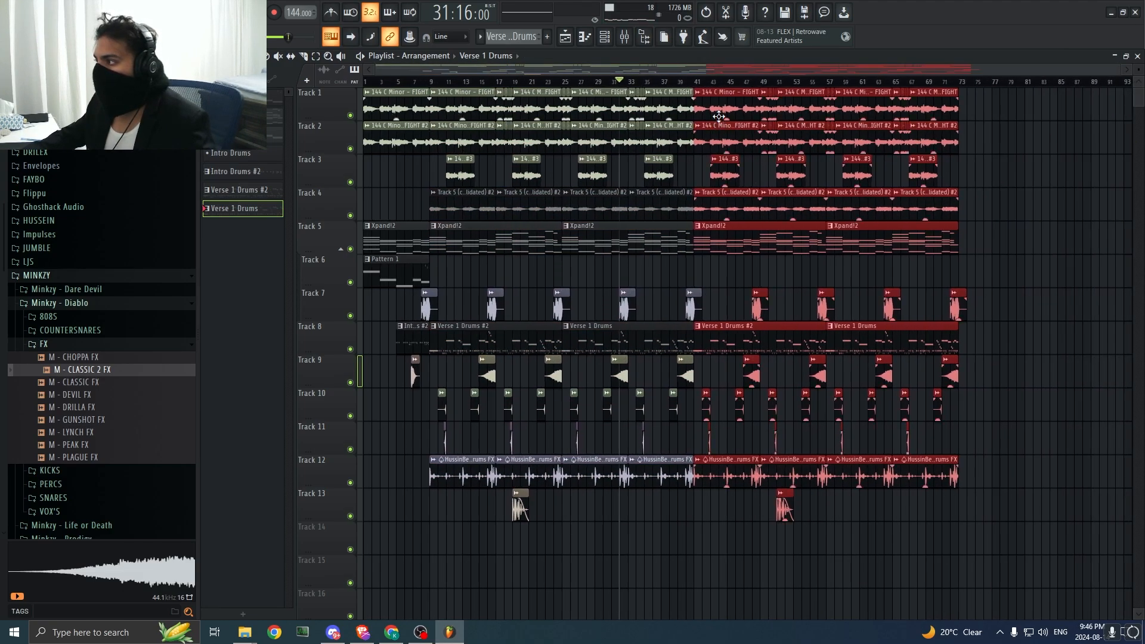
pyautogui.moveTo(720, 116); pyautogui.dragTo(857, 117)
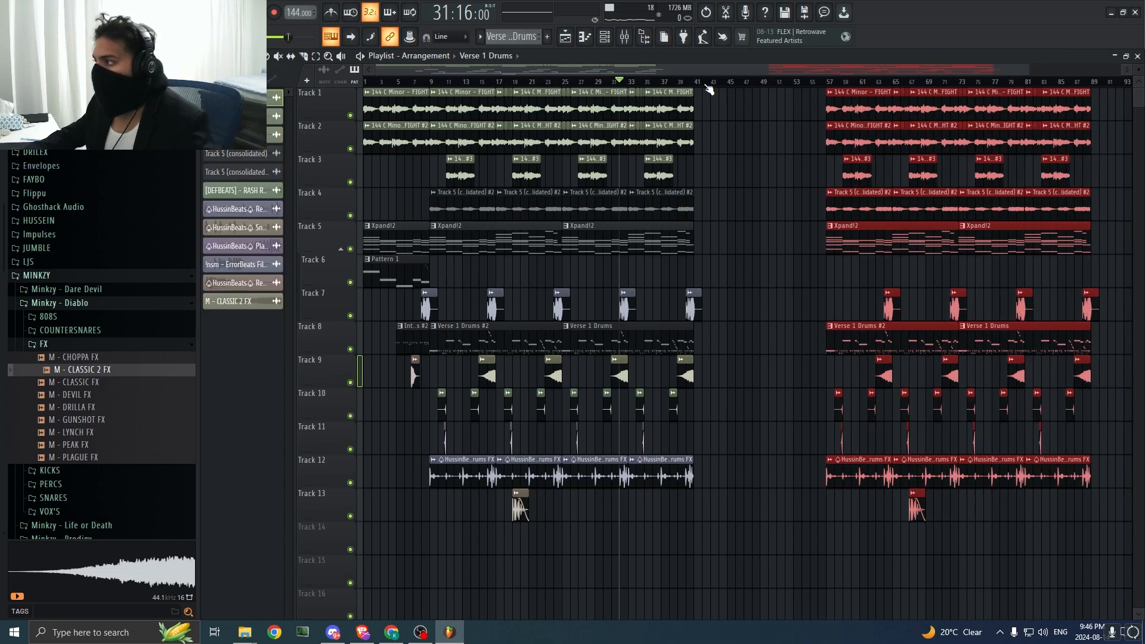
pyautogui.moveTo(702, 88); pyautogui.dragTo(824, 90)
pyautogui.press('space')
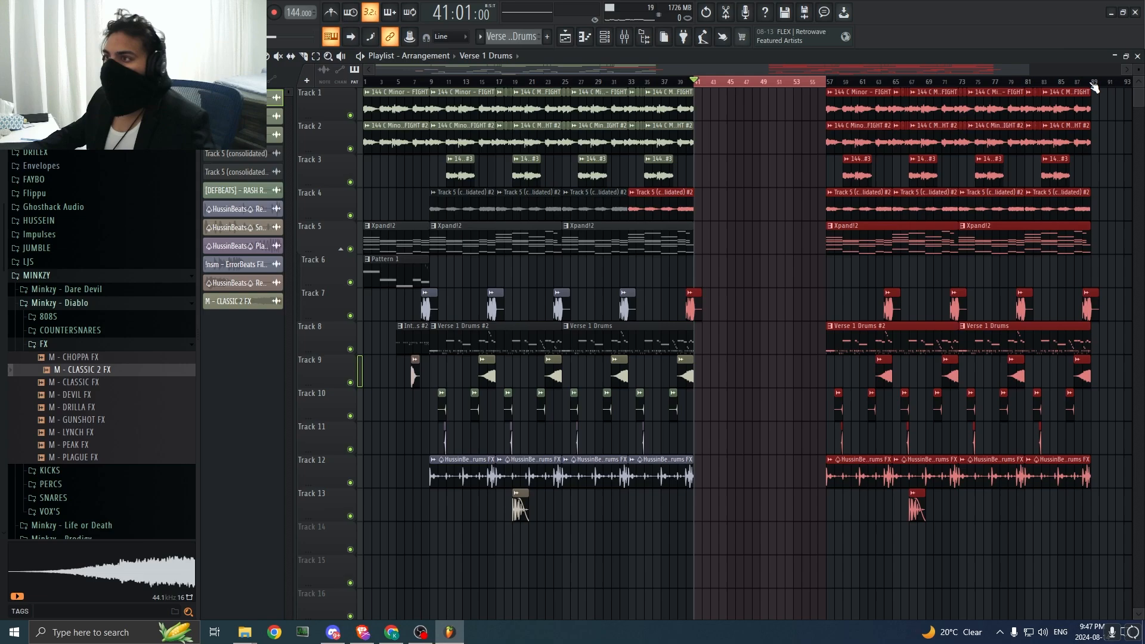
pyautogui.keyDown('ctrl'); pyautogui.click(702, 84); pyautogui.keyUp('ctrl')
pyautogui.click(725, 151)
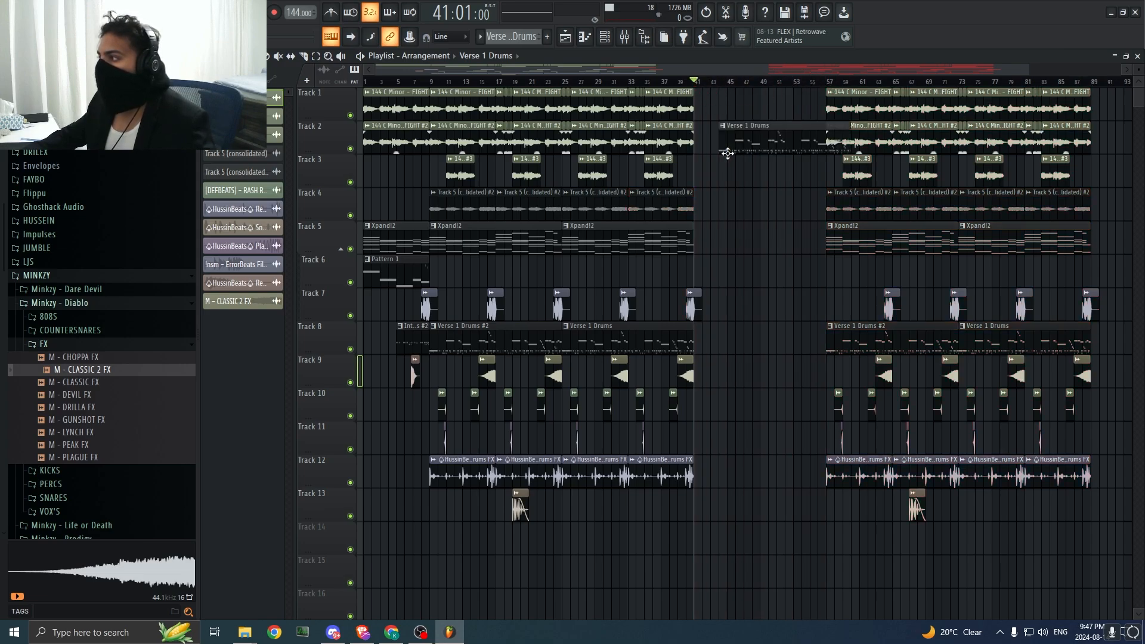
pyautogui.rightClick(726, 150)
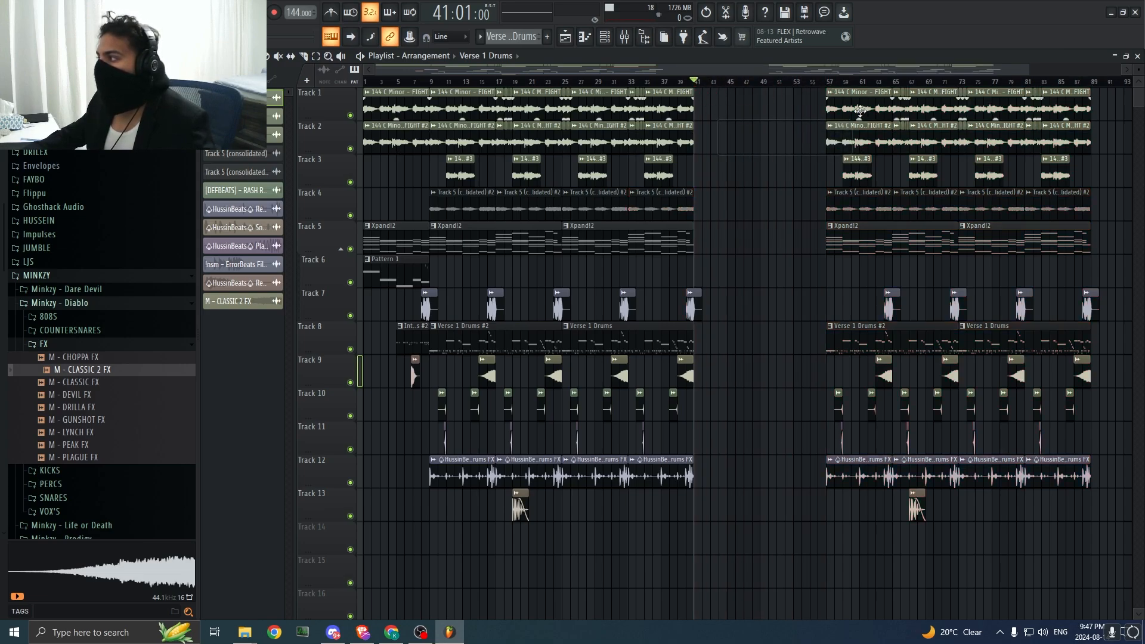
# Step: Copy the intro FIGHT and FIGHT #2 clips on Tracks 1 and 2 to bar 41 and play from there
pyautogui.click(690, 83)
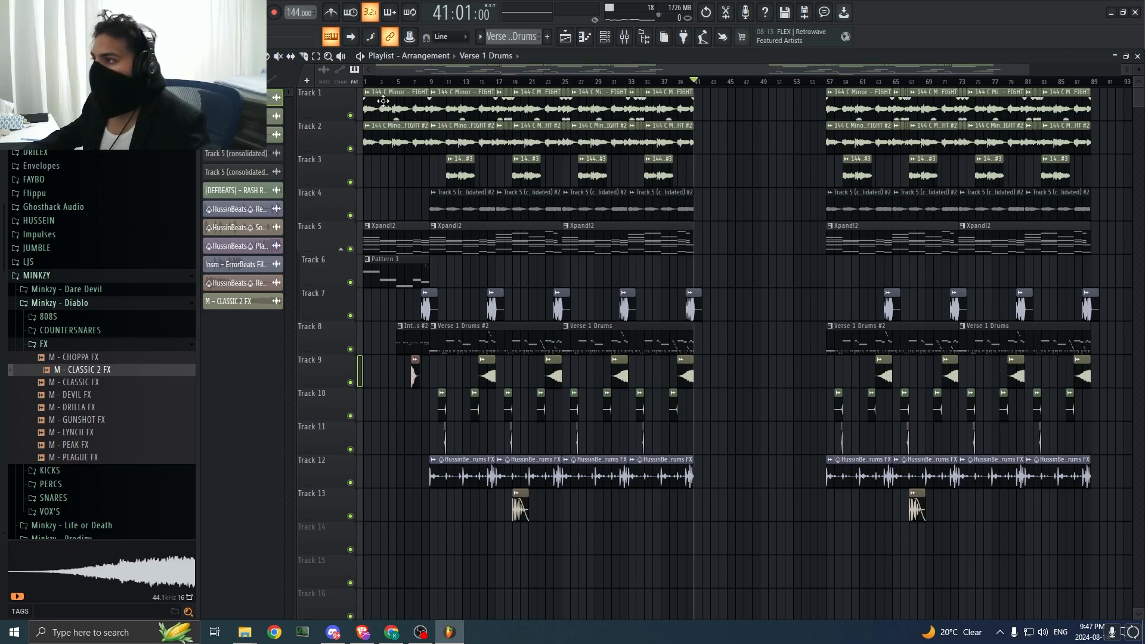
pyautogui.moveTo(383, 101); pyautogui.dragTo(712, 107)
pyautogui.press('space')
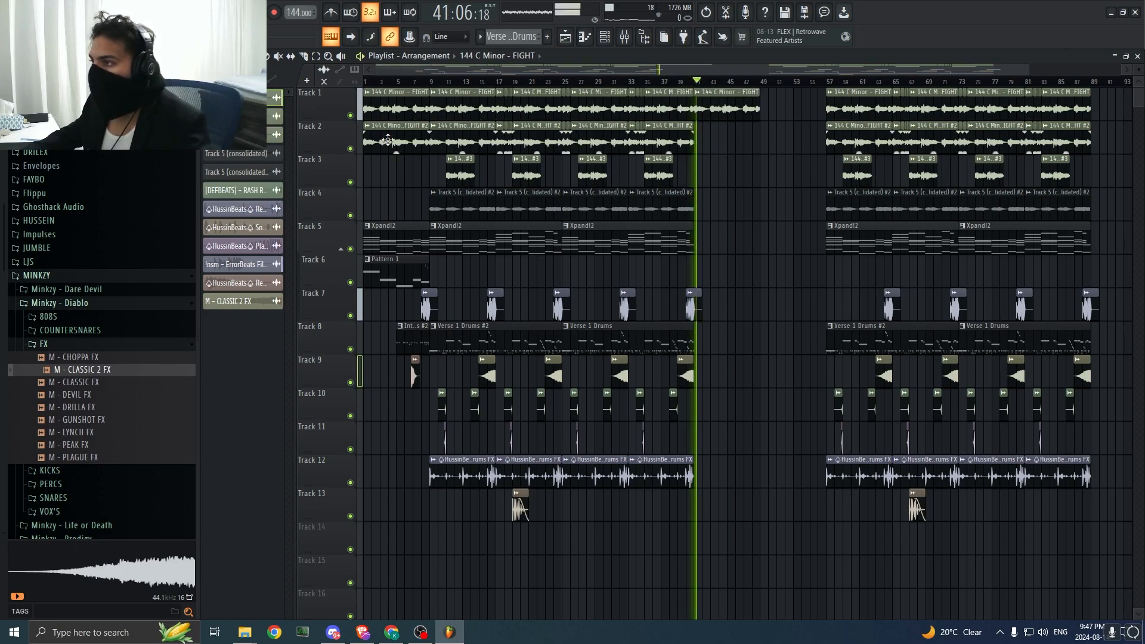
pyautogui.moveTo(391, 144); pyautogui.dragTo(719, 148)
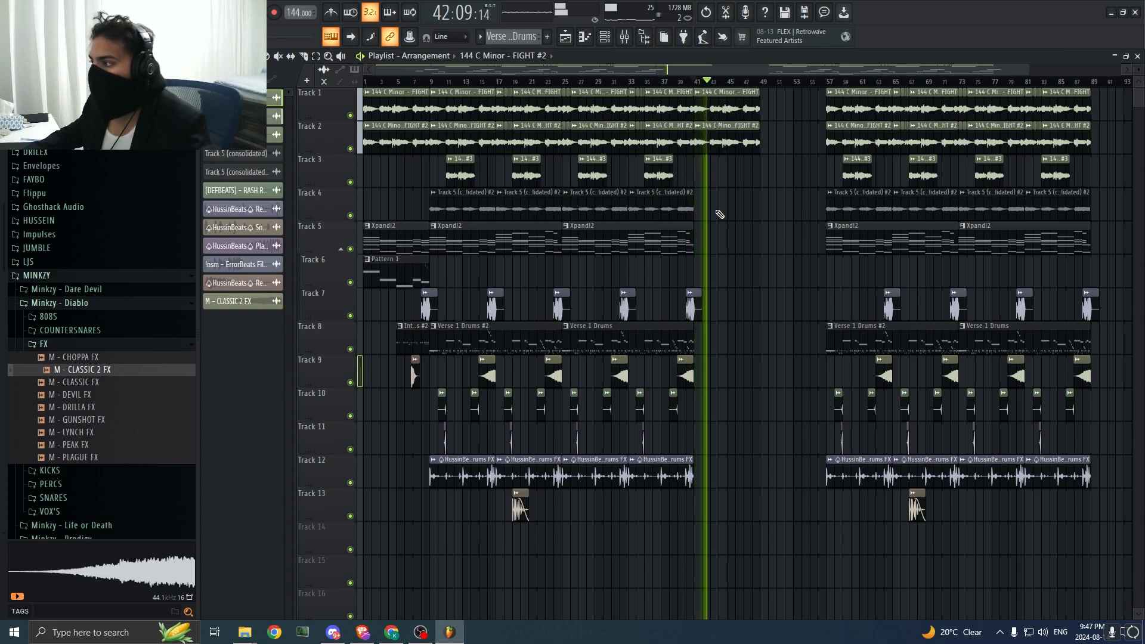
# Step: Extend the melody clips on Tracks 1, 2 and 4 up to bar 57, place Pattern 1 on Track 6 at bar 41, and play from bar 41
pyautogui.moveTo(617, 207); pyautogui.dragTo(728, 206)
pyautogui.moveTo(747, 292); pyautogui.dragTo(804, 318)
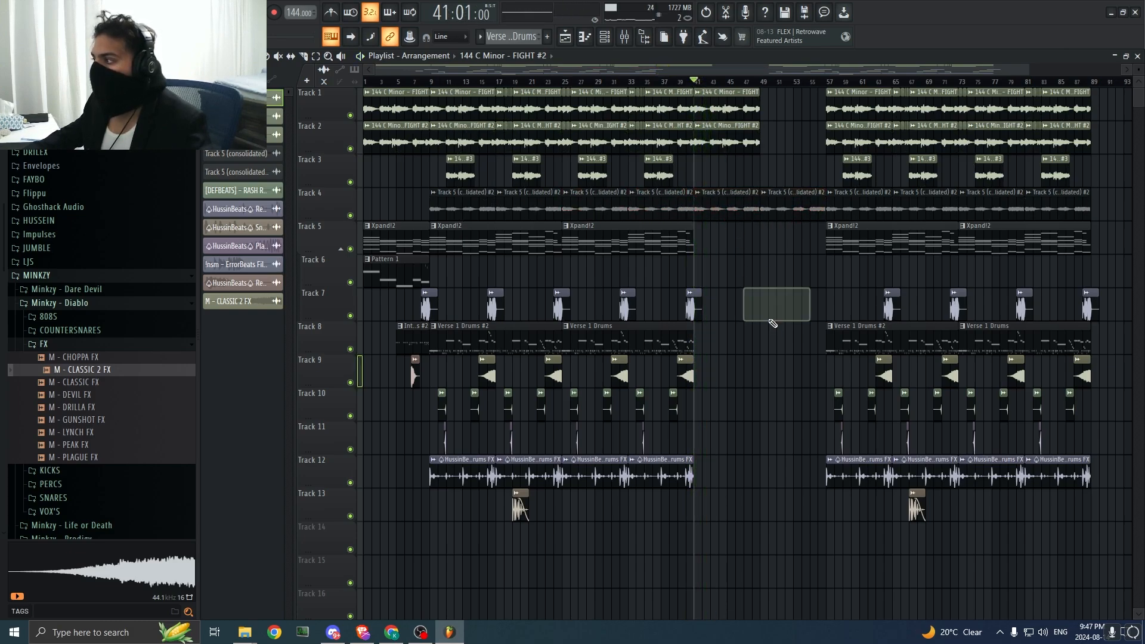
pyautogui.moveTo(769, 152); pyautogui.dragTo(781, 110)
pyautogui.moveTo(761, 356); pyautogui.dragTo(825, 388)
pyautogui.press('space')
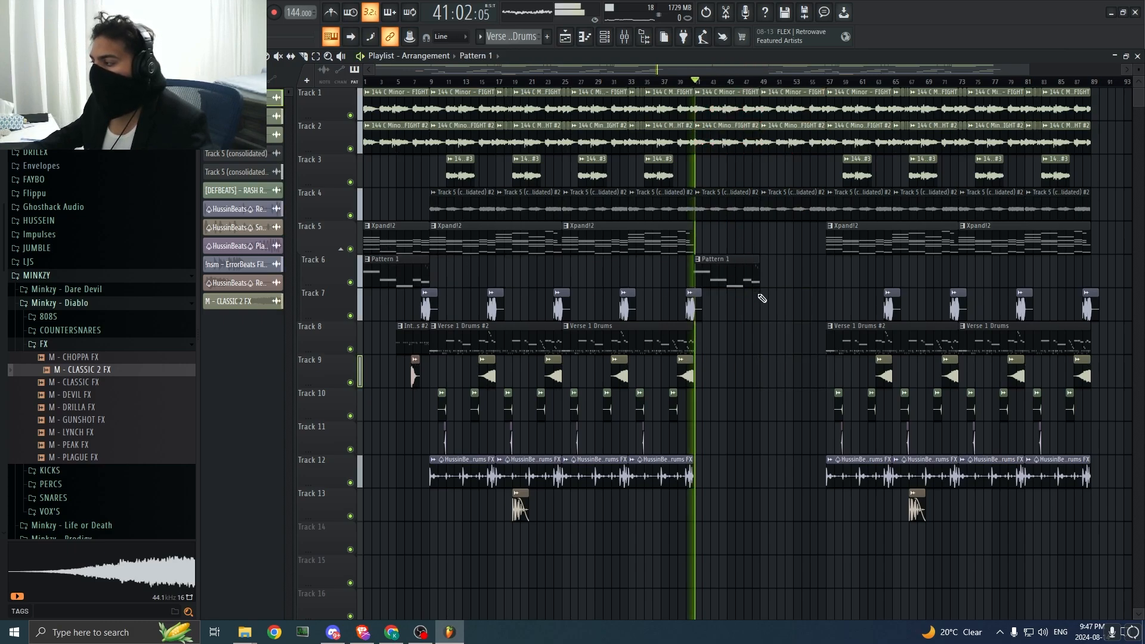
# Step: Trim the start of Pattern 1 on Track 6 to bar 43 and copy the Xpand!2 clip on Track 5 to bar 41
pyautogui.press('space')
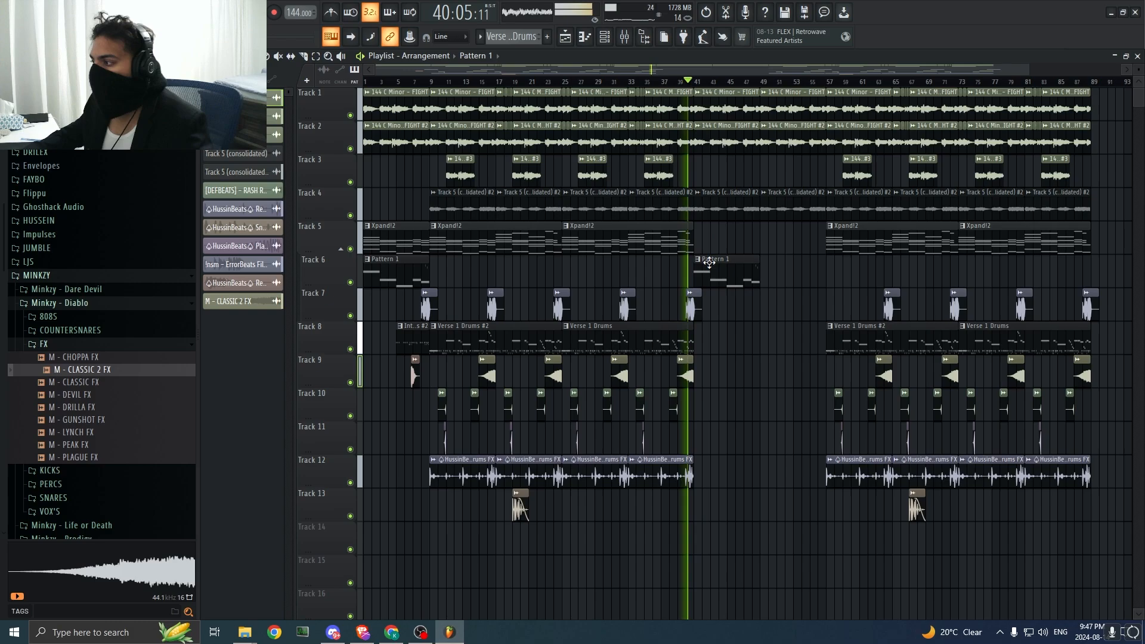
pyautogui.moveTo(695, 279); pyautogui.dragTo(710, 284)
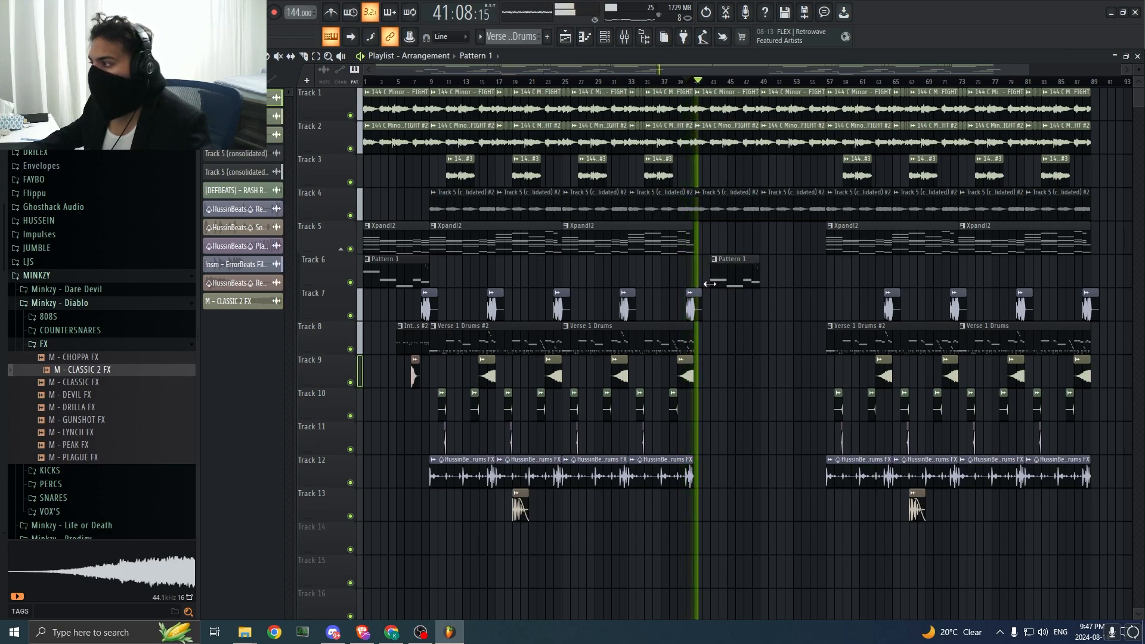
pyautogui.moveTo(616, 237); pyautogui.dragTo(749, 236)
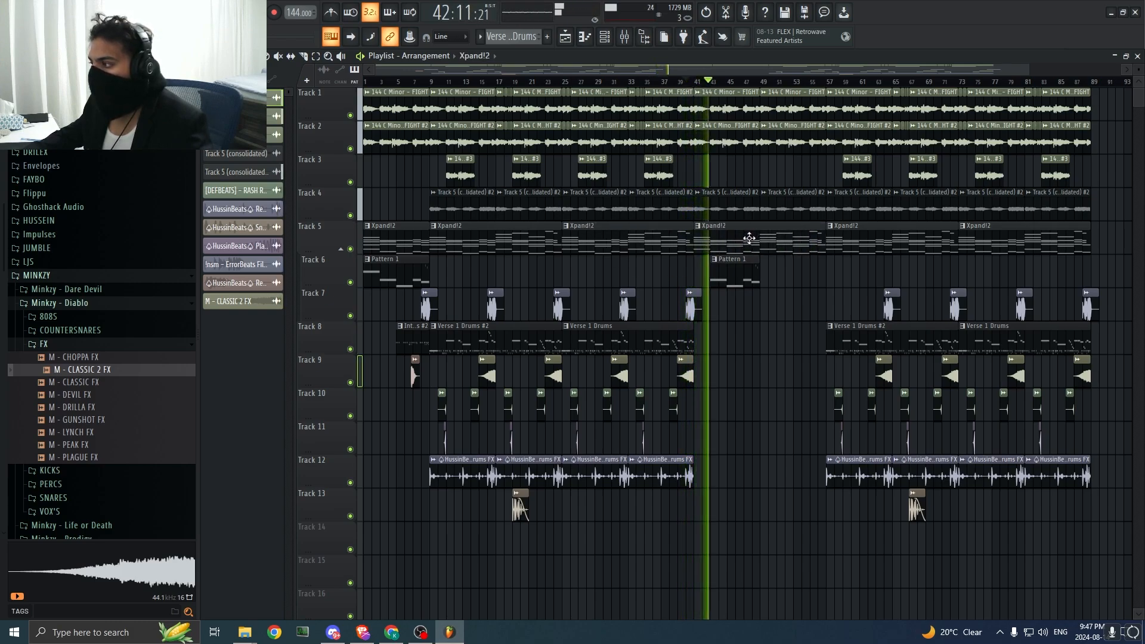
pyautogui.click(704, 83)
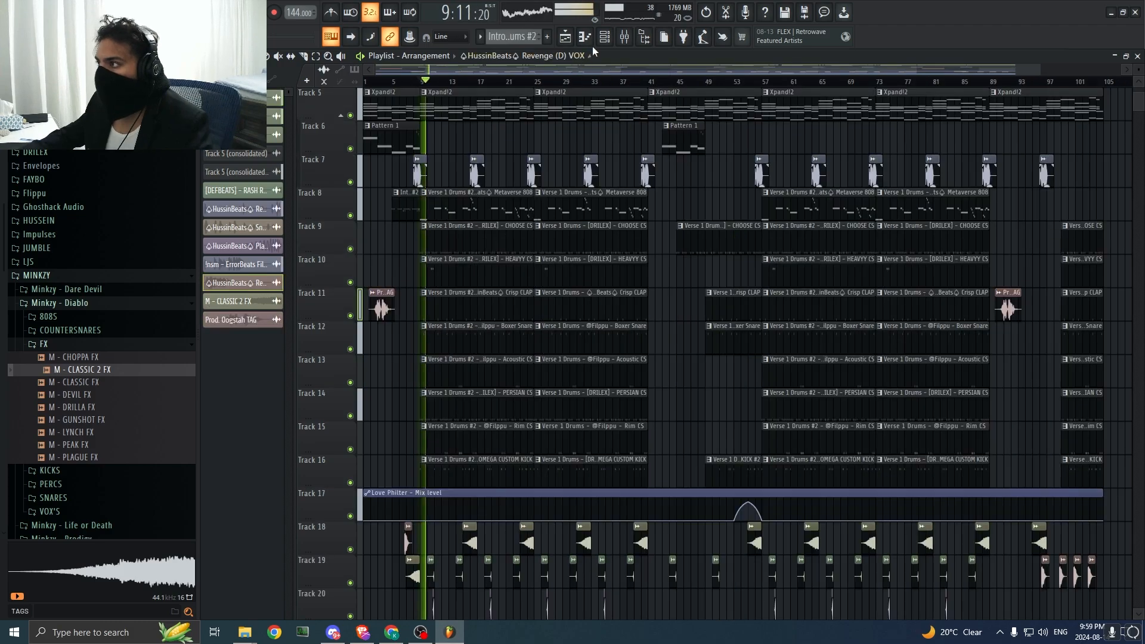
# Step: Load Ozone Pro Imager into slot 10 of the 808 mixer track
pyautogui.click(604, 36)
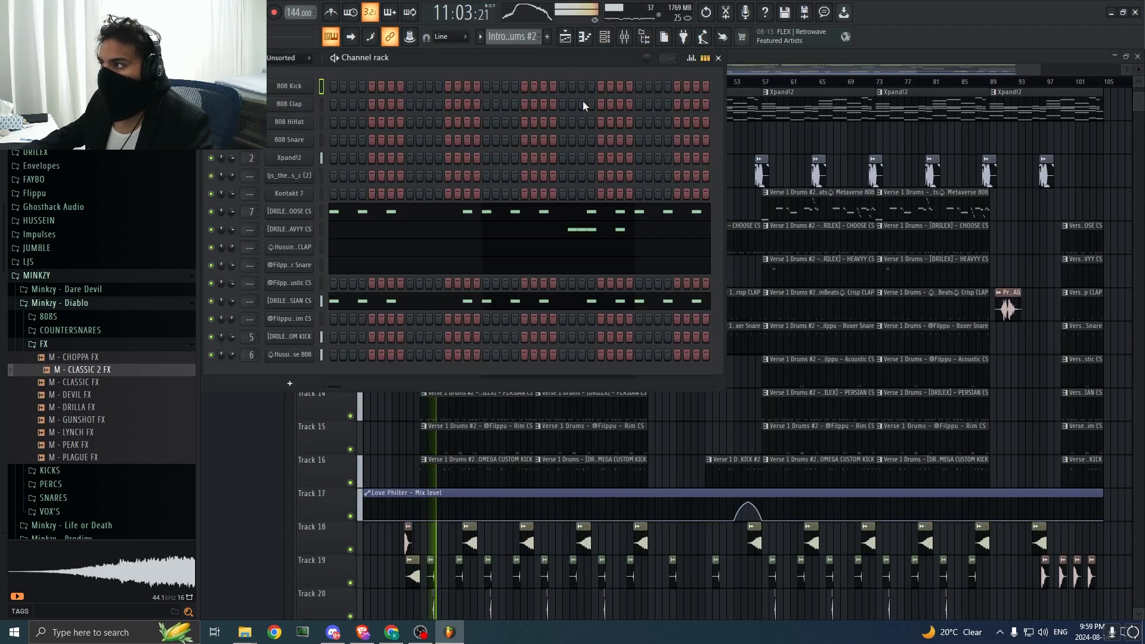
pyautogui.click(626, 38)
pyautogui.click(417, 332)
pyautogui.press('space')
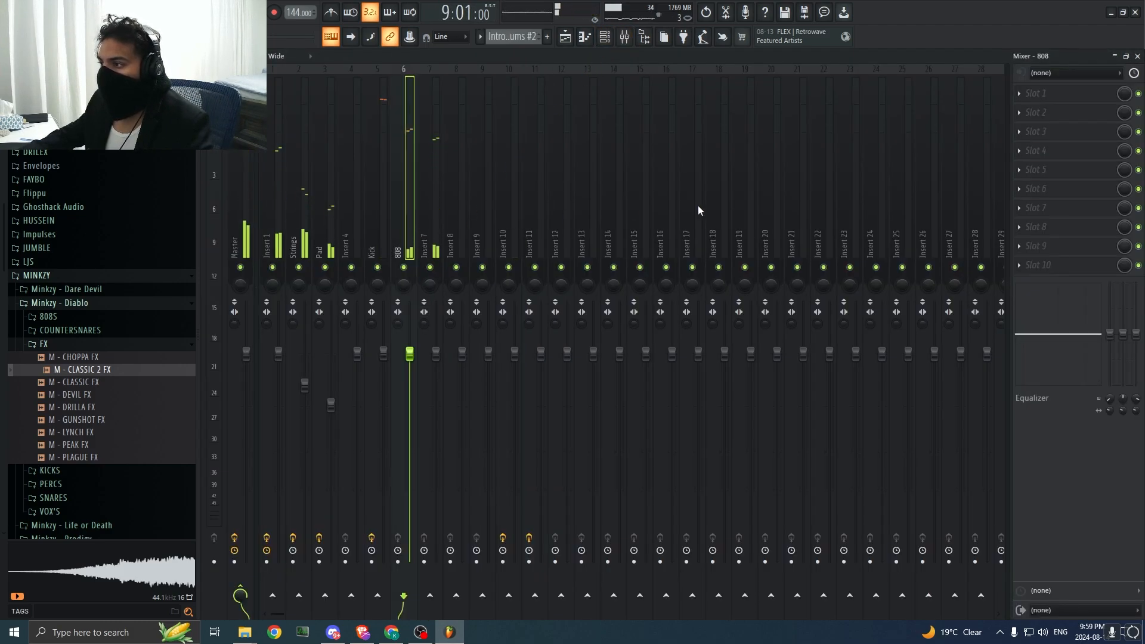
pyautogui.click(1053, 130)
pyautogui.click(1073, 272)
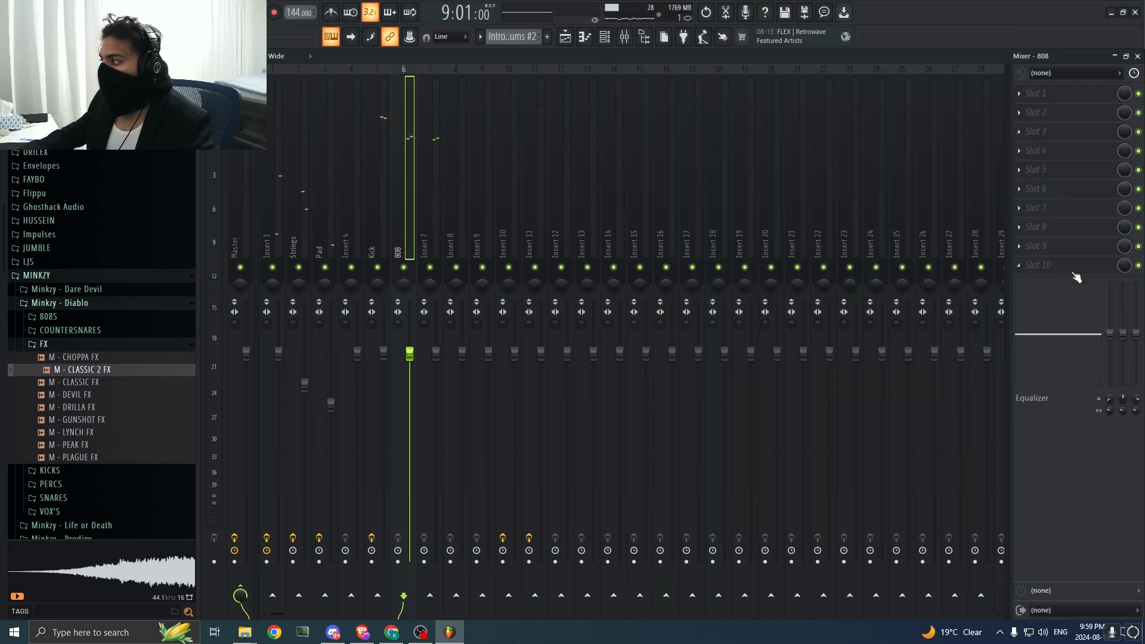
pyautogui.click(1073, 272)
pyautogui.click(641, 14)
pyautogui.write('imager')
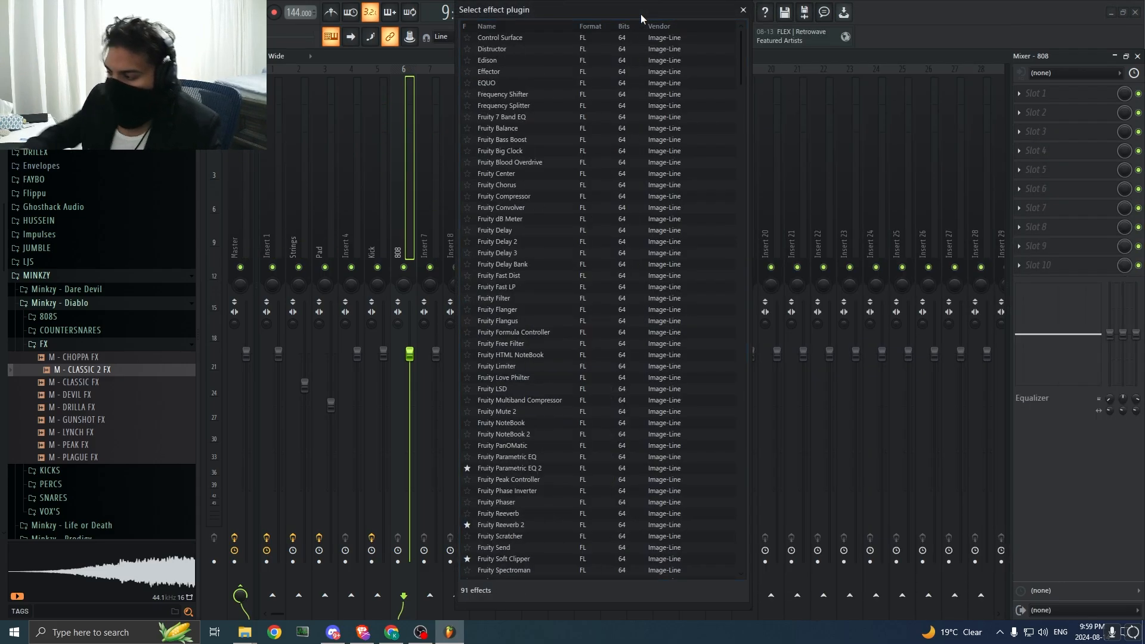
pyautogui.click(528, 39)
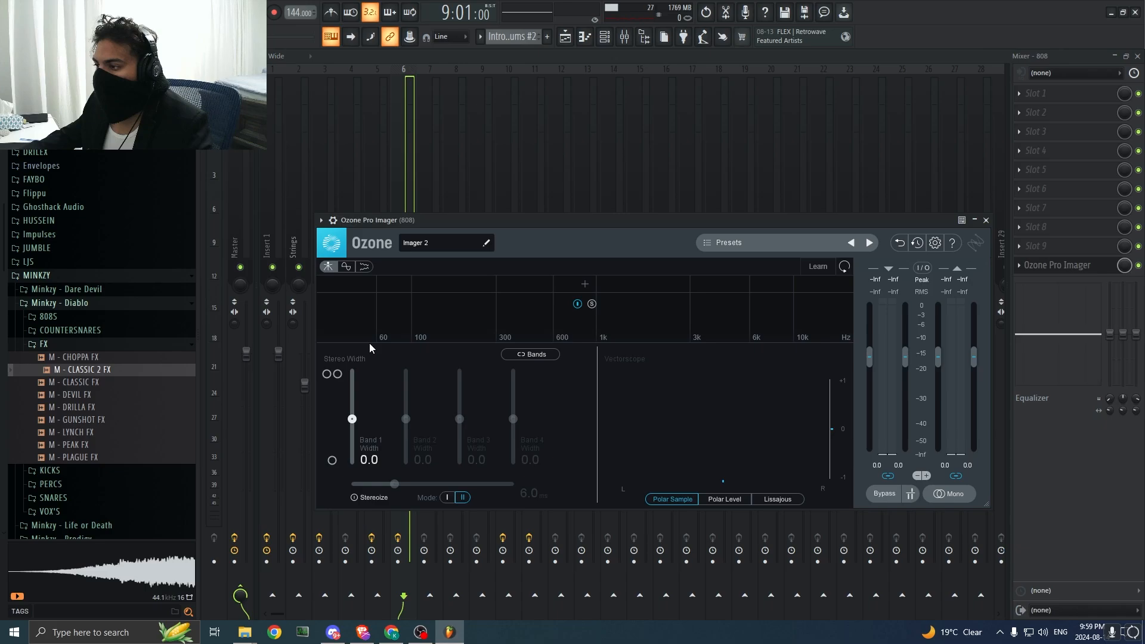
# Step: Split the imager at about 60 Hz and set Band 1 width to -100 and Band 2 width to 11.4 during playback
pyautogui.click(379, 289)
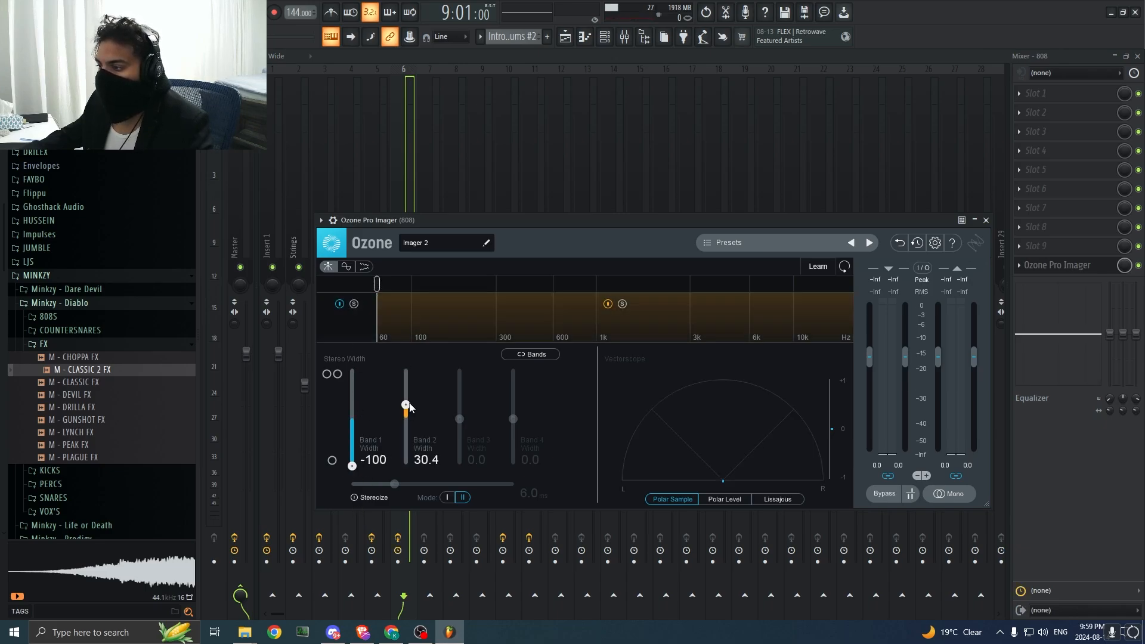
pyautogui.press('space')
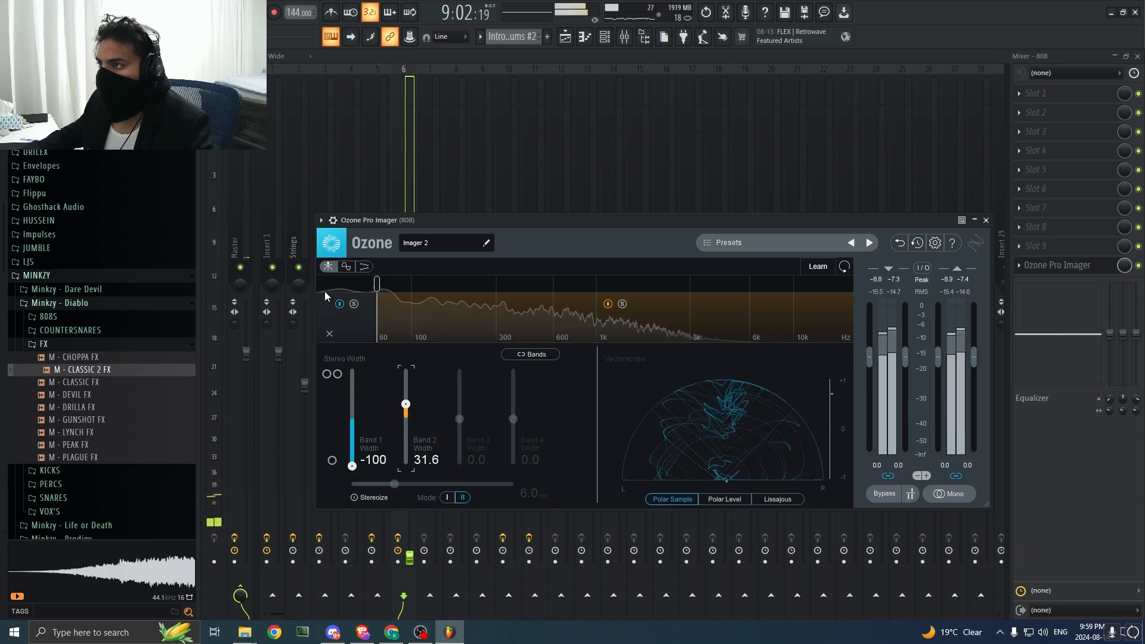
pyautogui.moveTo(409, 406)
pyautogui.mouseDown()
pyautogui.moveTo(409, 375)
pyautogui.moveTo(417, 428)
pyautogui.moveTo(416, 418)
pyautogui.mouseUp()
pyautogui.press('space')
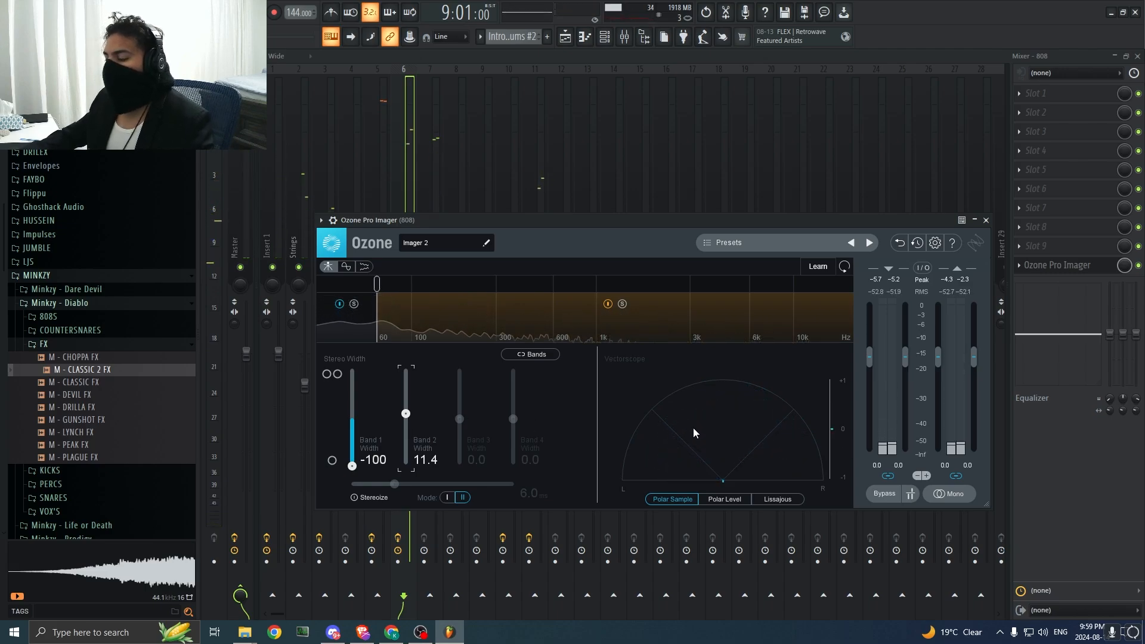
pyautogui.press('space')
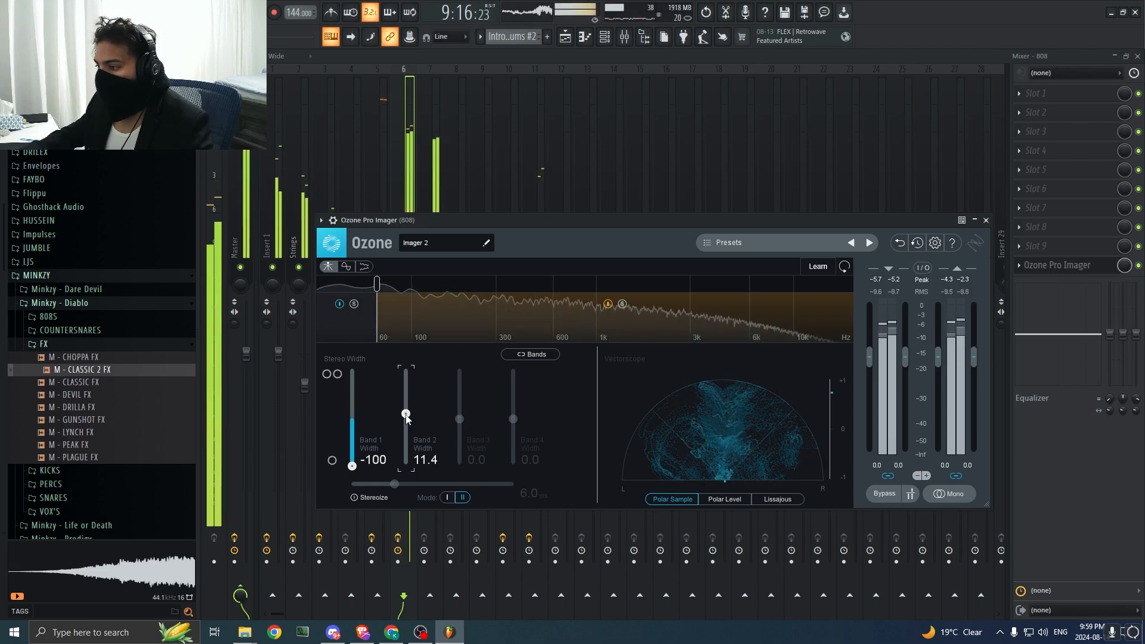
# Step: Reduce the imager's Band 2 width to 0, audition the 808 from bar 9, and close the plugin
pyautogui.moveTo(404, 422); pyautogui.dragTo(406, 421)
pyautogui.press('space')
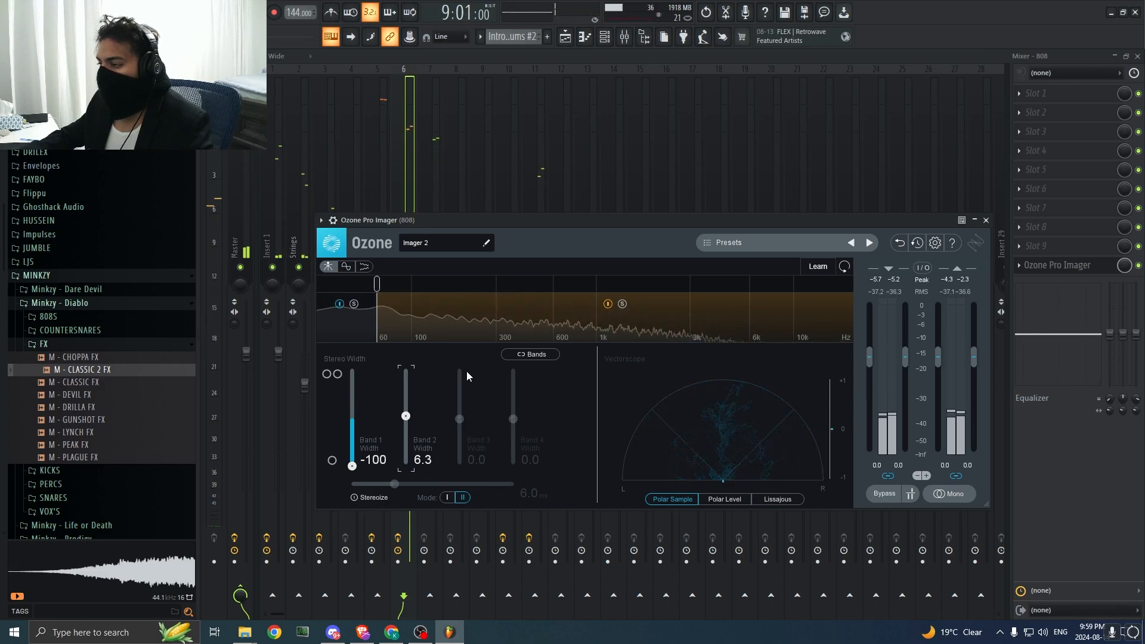
pyautogui.rightClick(406, 416)
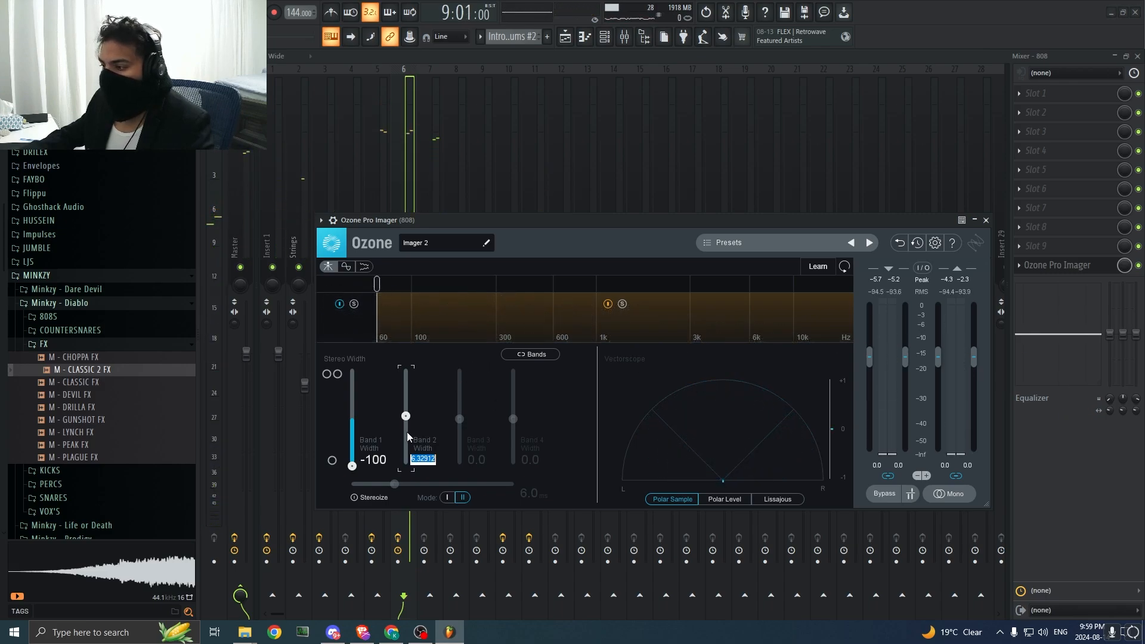
pyautogui.write('0')
pyautogui.press('Return')
pyautogui.press('space')
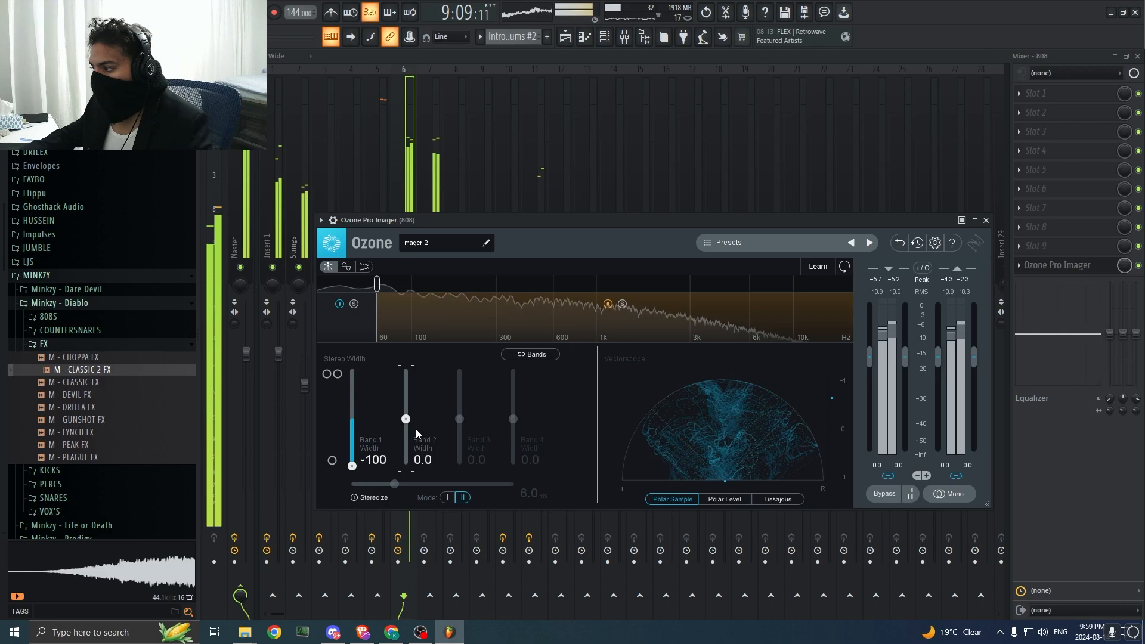
pyautogui.press('space')
pyautogui.click(986, 221)
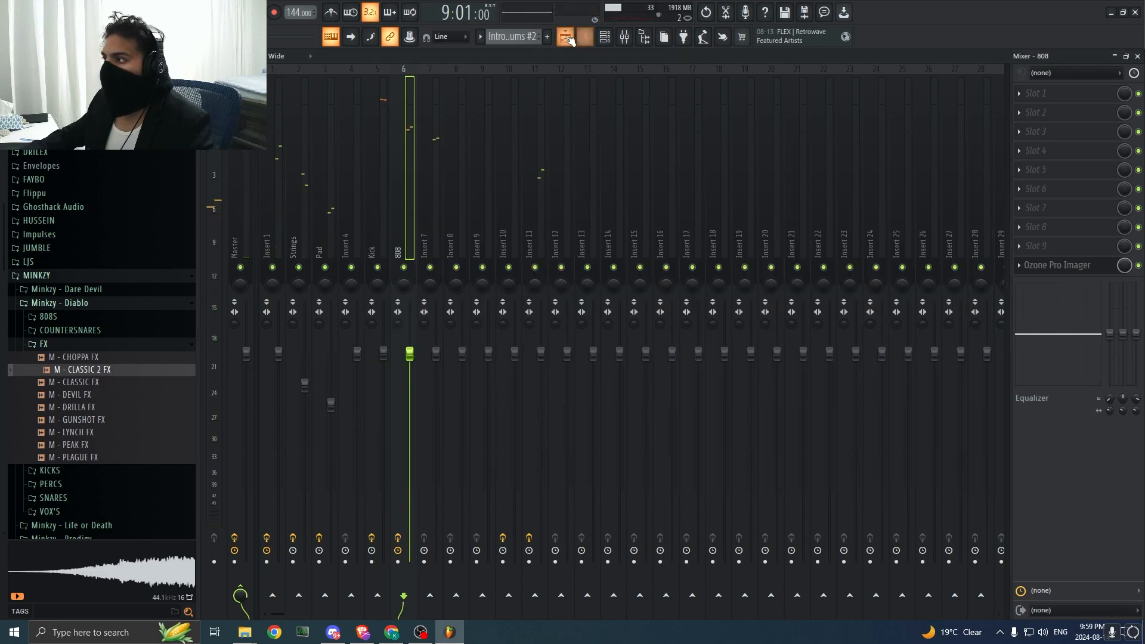
# Step: Add Fruity Parametric EQ 2 in slot 3 of the 808 mixer track and start playback
pyautogui.click(1038, 132)
pyautogui.click(669, 66)
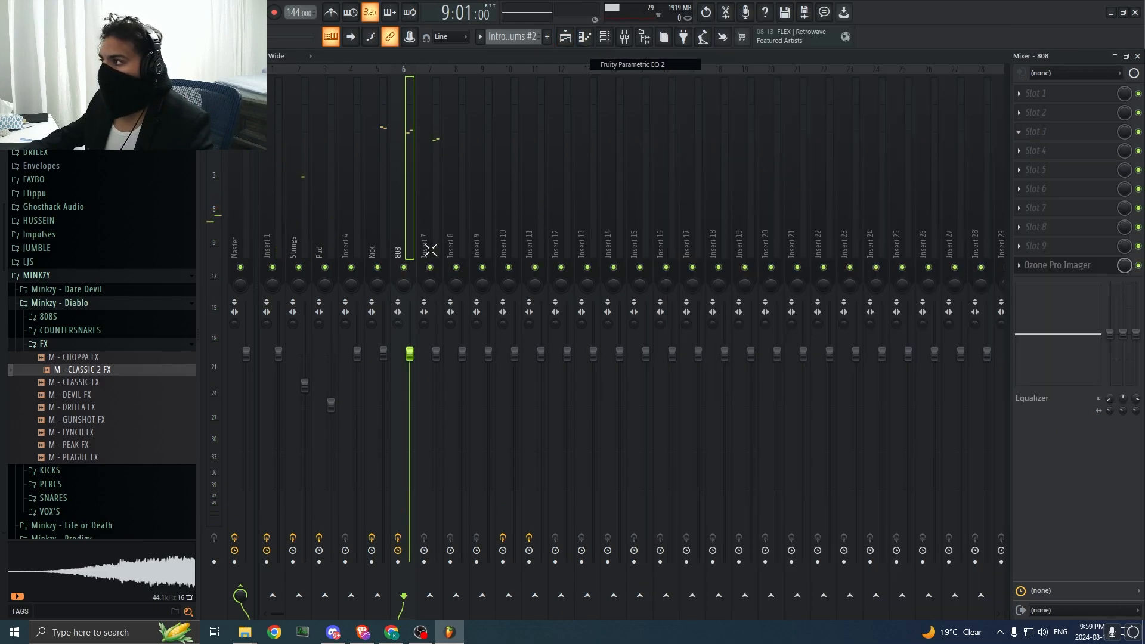
pyautogui.press('space')
# Step: Try a low cut on band 1 of the 808's EQ with the Gentle 8 order, and reset the band
pyautogui.rightClick(265, 216)
pyautogui.moveTo(286, 255)
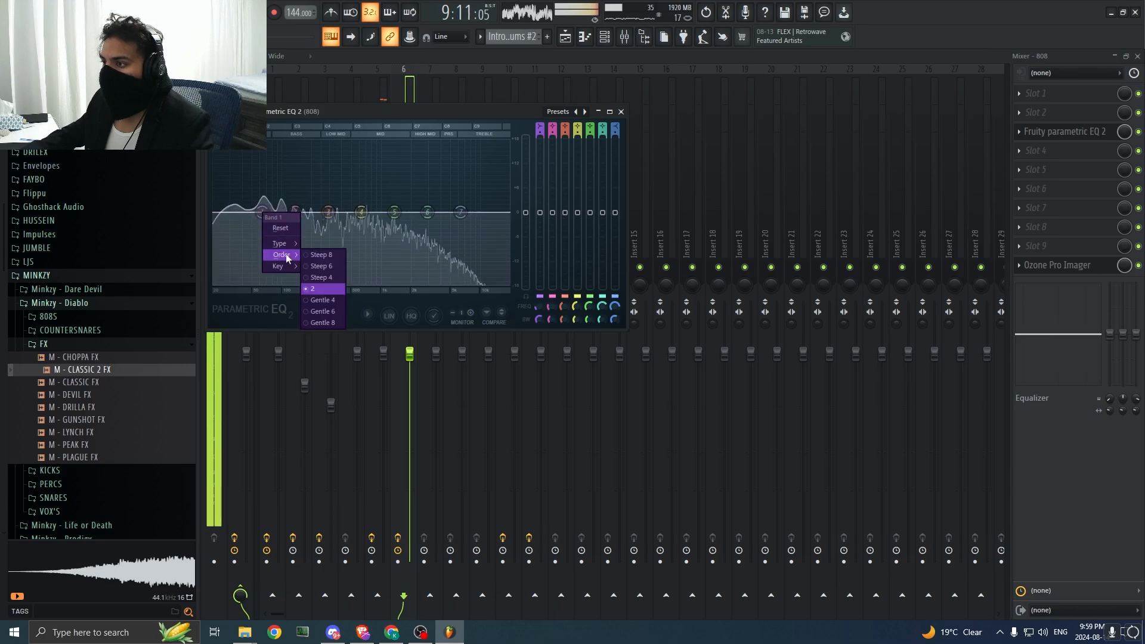
pyautogui.click(323, 320)
pyautogui.moveTo(264, 214); pyautogui.dragTo(236, 285)
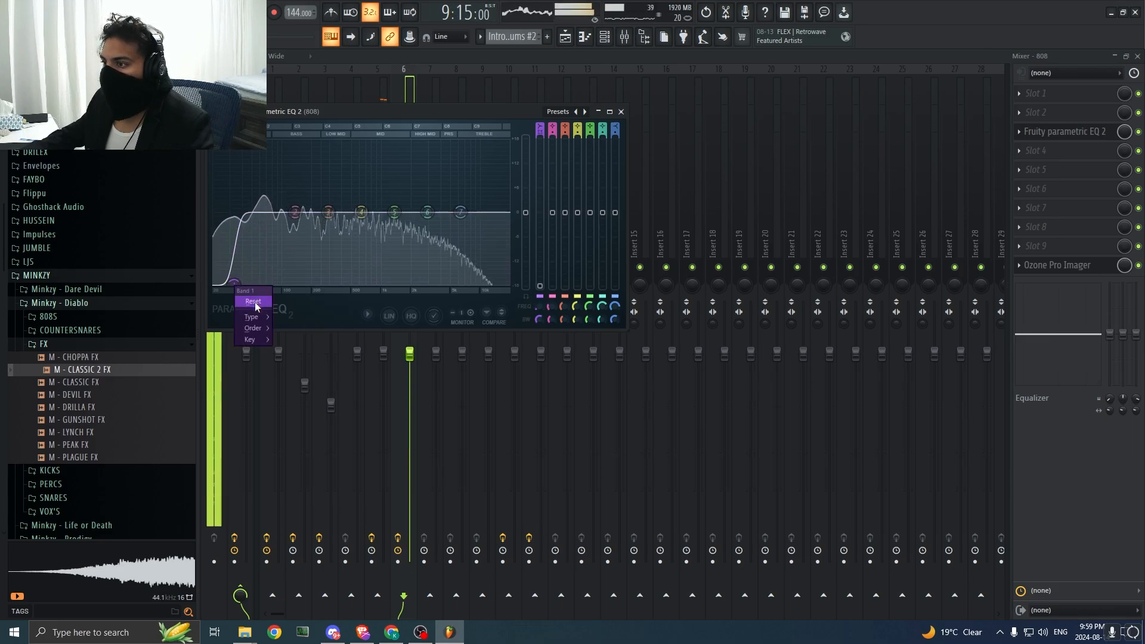
pyautogui.click(252, 300)
# Step: Shift band 3 of the slot 3 EQ slightly up in frequency and gain, and close the EQ
pyautogui.moveTo(328, 212)
pyautogui.mouseDown()
pyautogui.moveTo(337, 186)
pyautogui.moveTo(339, 210)
pyautogui.mouseUp()
pyautogui.click(1018, 402)
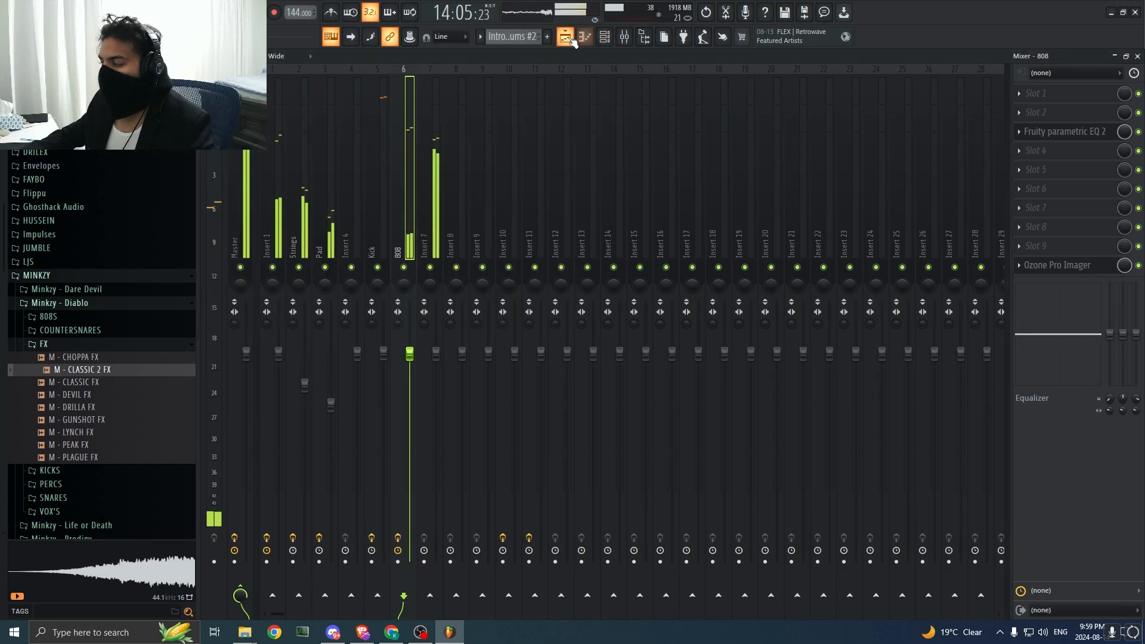
# Step: Add a second Fruity Parametric EQ 2 in slot 5 of the 808 track, boost the bass with band 2, and play from bar 9
pyautogui.click(1051, 187)
pyautogui.click(645, 85)
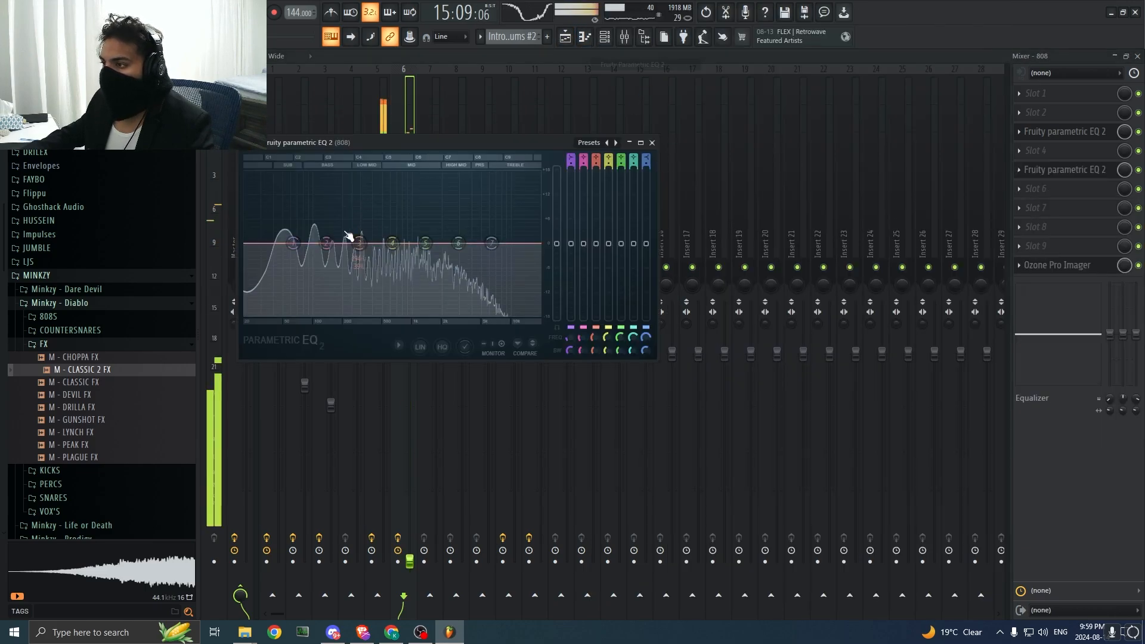
pyautogui.scroll(-4, 309, 228)
pyautogui.moveTo(308, 228); pyautogui.dragTo(306, 225)
pyautogui.press('space')
pyautogui.press('space')
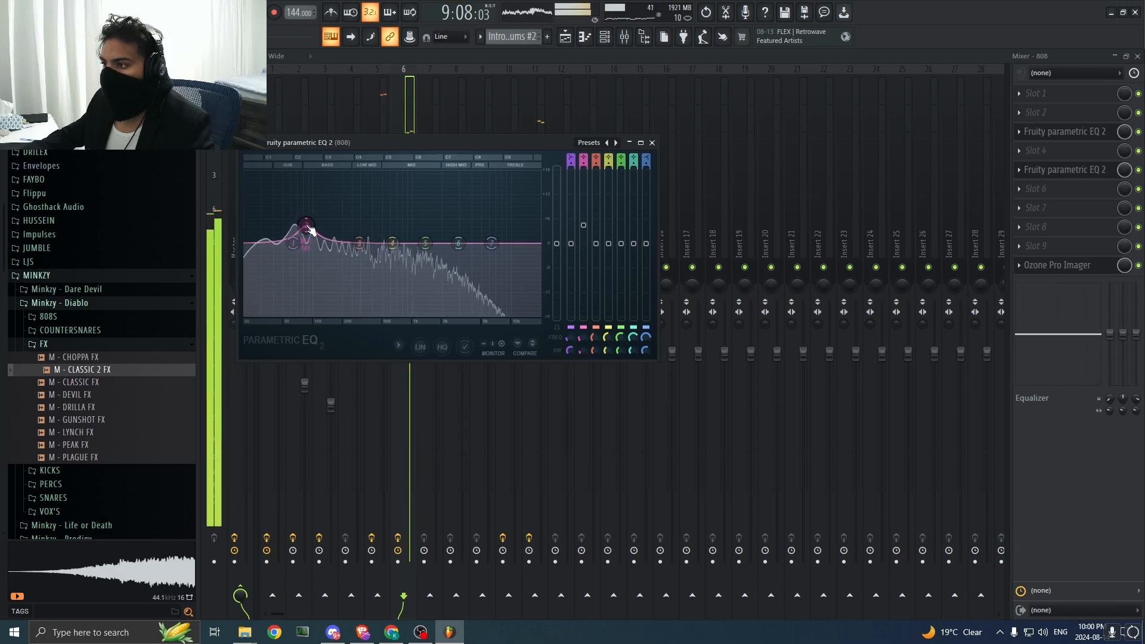
# Step: Soften the band 2 bass boost in the second 808 EQ while listening, and close the EQ
pyautogui.moveTo(307, 225); pyautogui.dragTo(306, 229)
pyautogui.scroll(2, 306, 230)
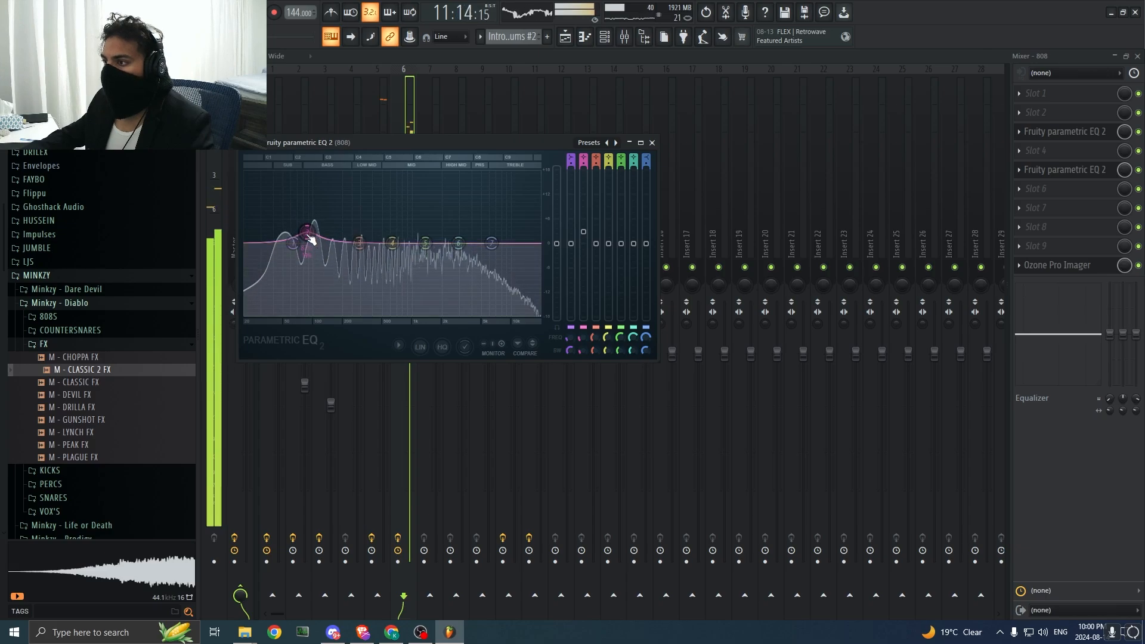
pyautogui.press('space')
pyautogui.press('space')
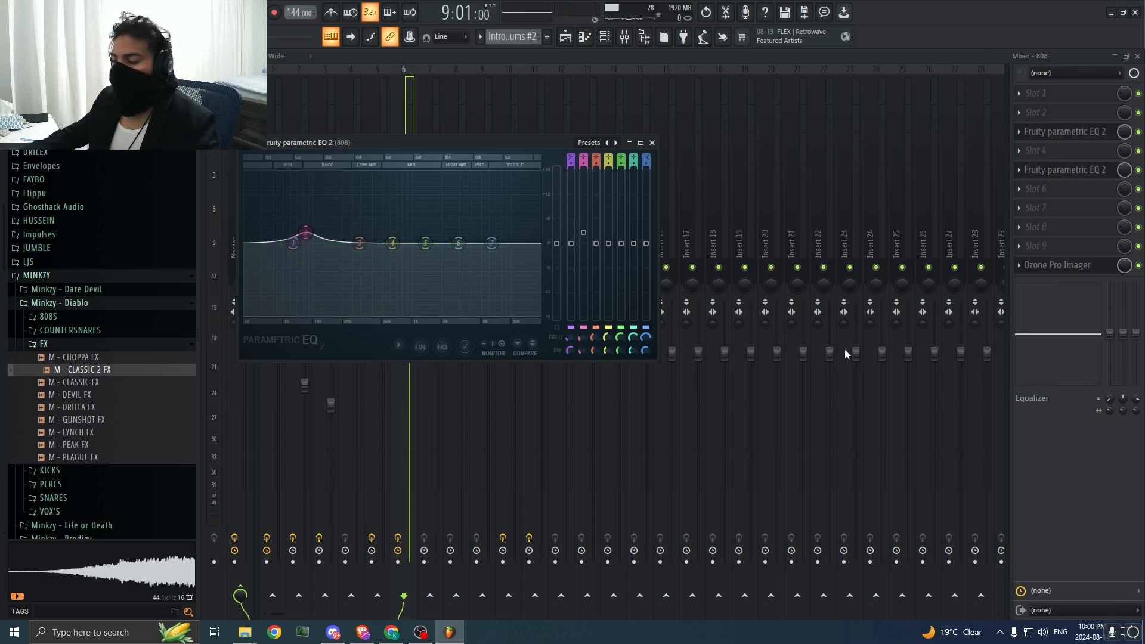
pyautogui.press('Escape')
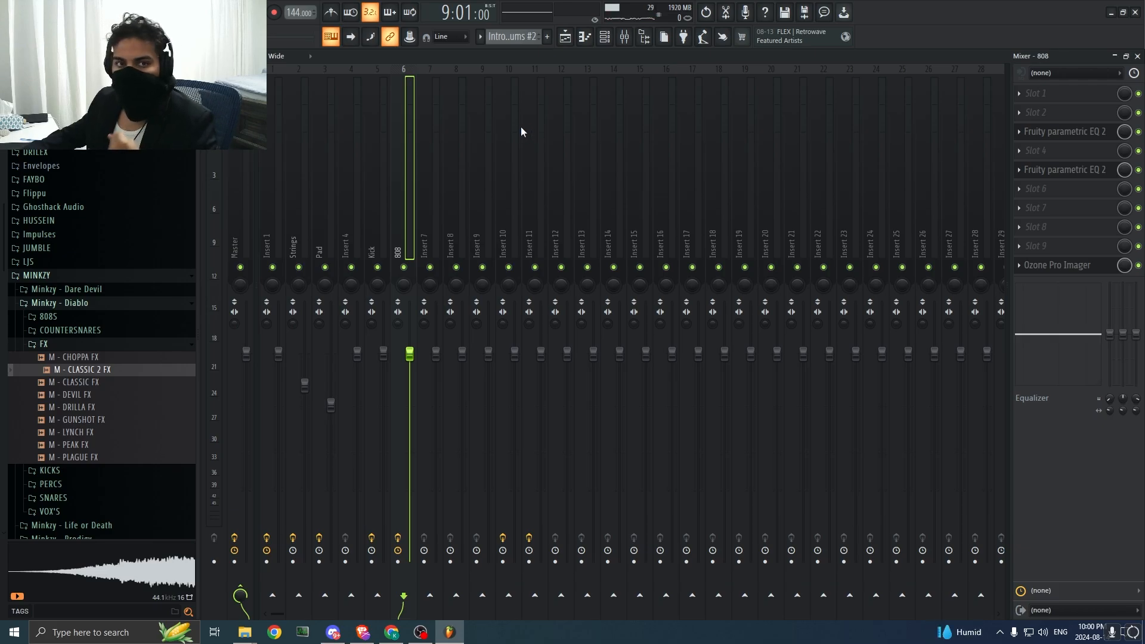
# Step: Load Fresh Air into slot 4 of Insert 7, the mixer track of the [DRILEX] CHOOSE CS channel
pyautogui.click(604, 38)
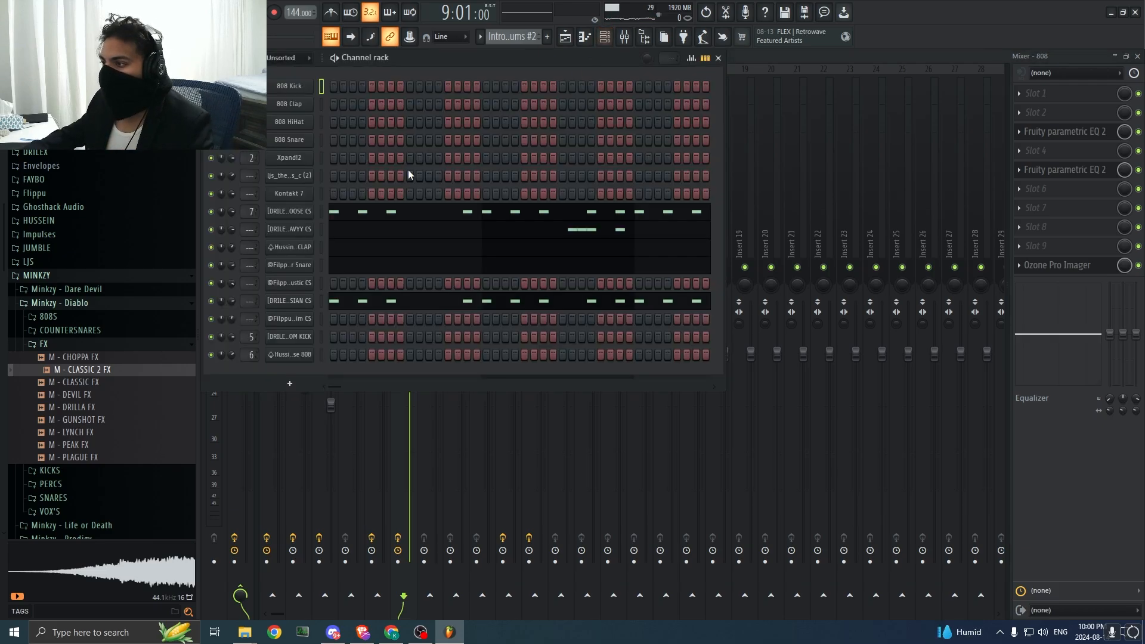
pyautogui.click(298, 214)
pyautogui.click(915, 437)
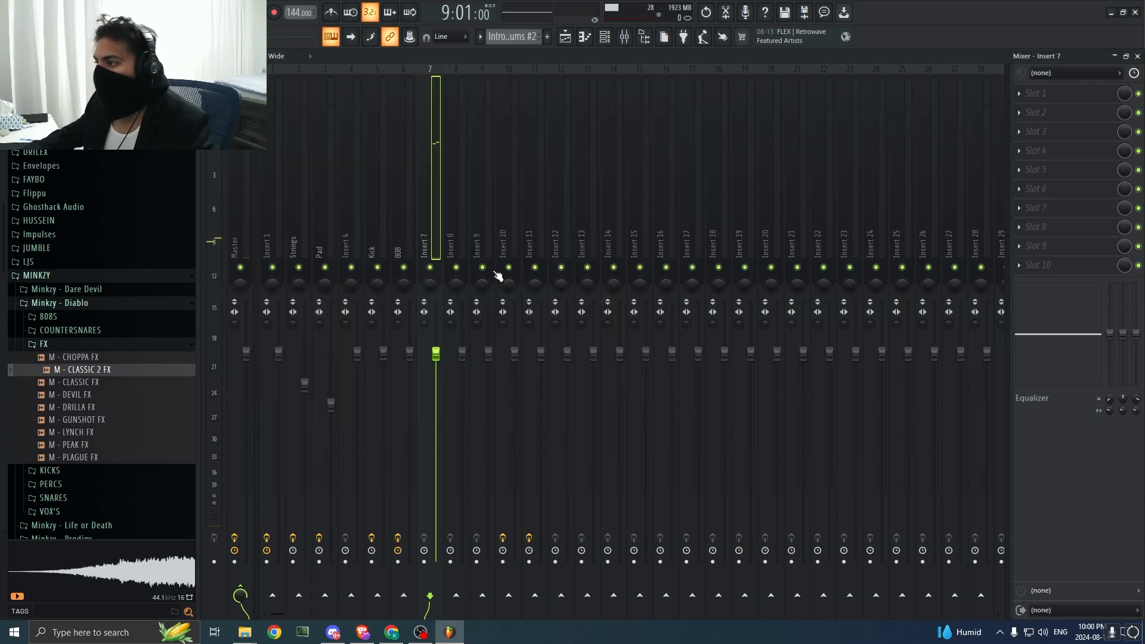
pyautogui.press('space')
pyautogui.click(1042, 151)
pyautogui.click(678, 53)
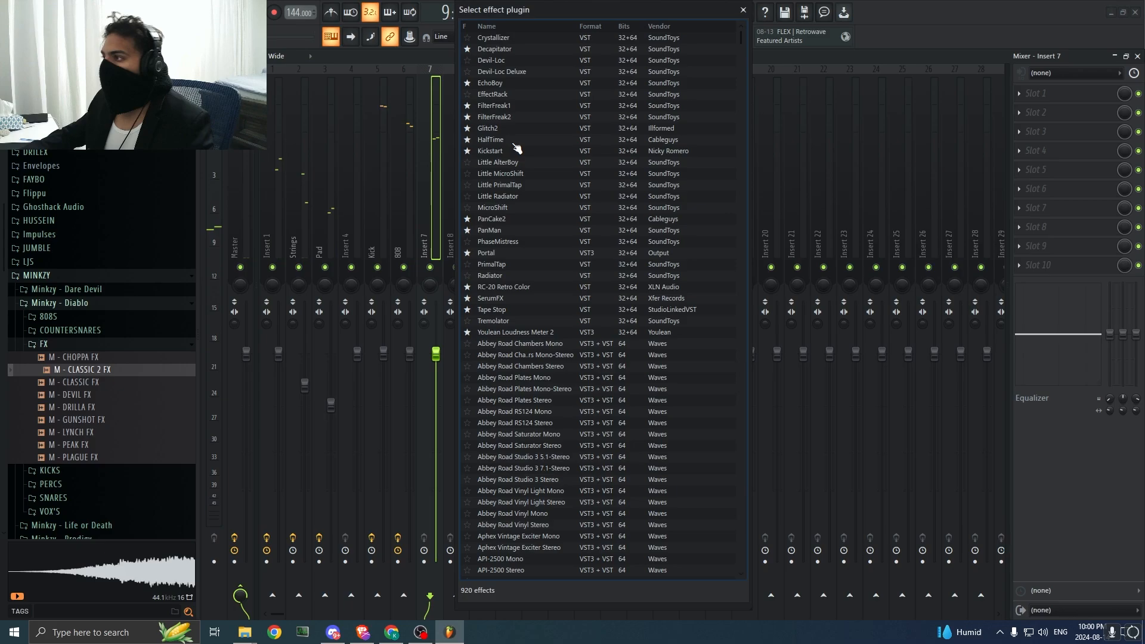
pyautogui.write('fres')
pyautogui.doubleClick(506, 48)
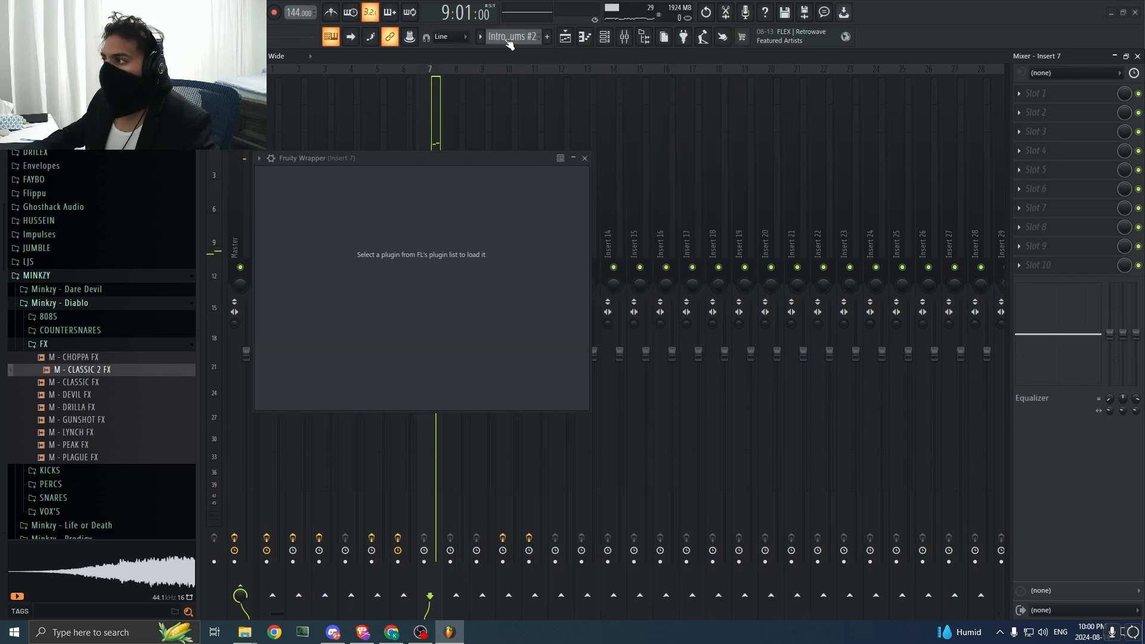
# Step: Dial in a small amount of Mid Air and High Air in Fresh Air during playback, and lower Insert 7's fader slightly
pyautogui.moveTo(374, 391); pyautogui.dragTo(375, 387)
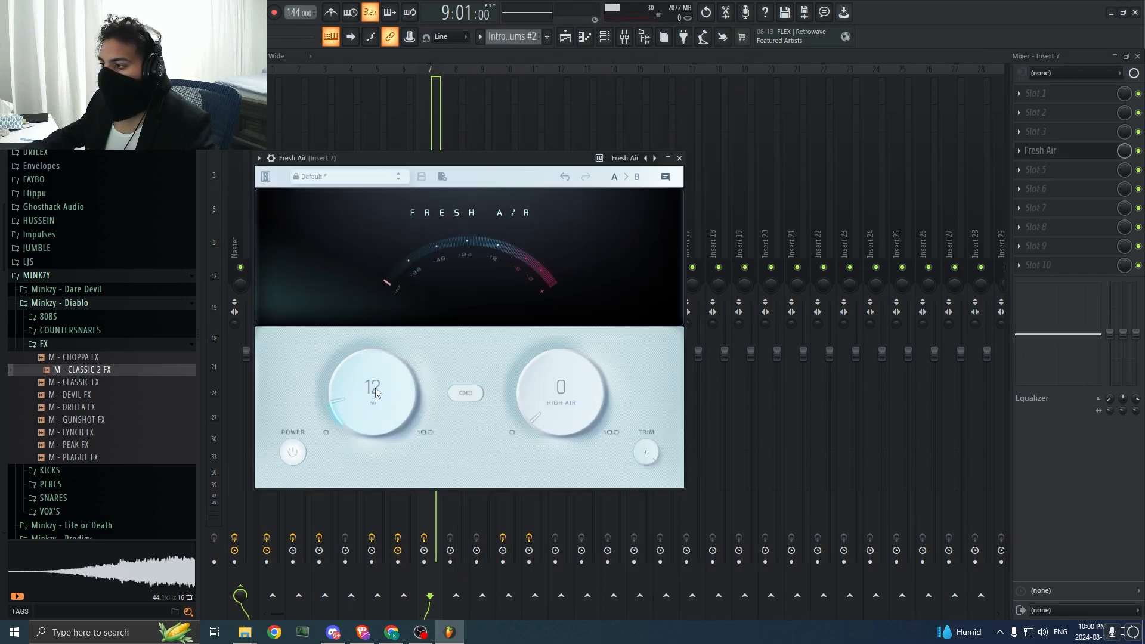
pyautogui.press('space')
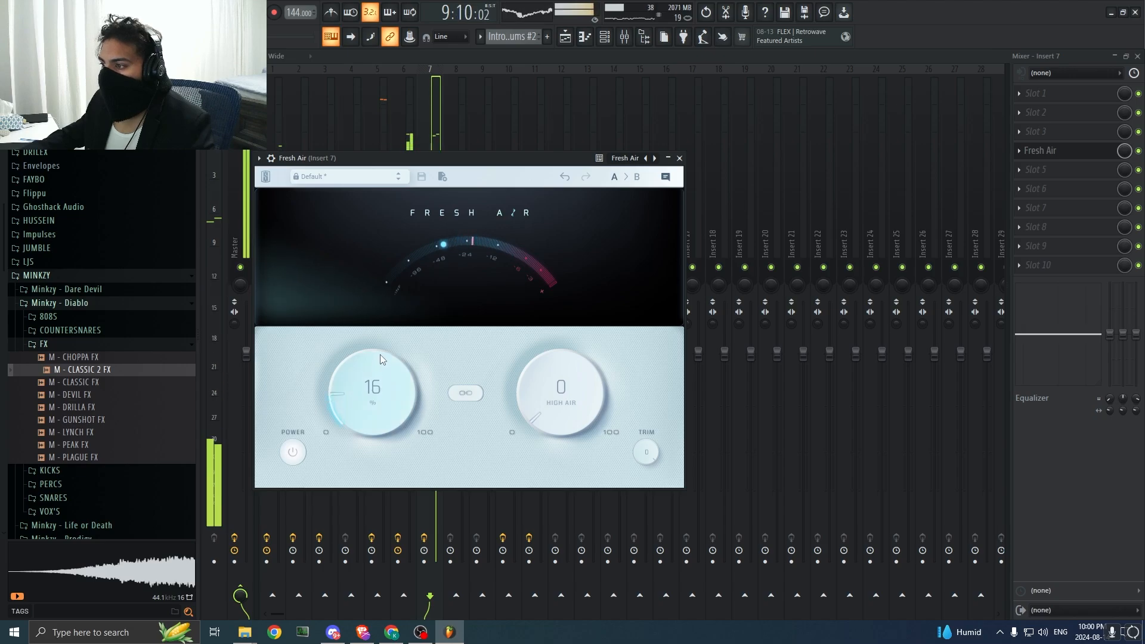
pyautogui.moveTo(381, 363); pyautogui.dragTo(382, 371)
pyautogui.moveTo(577, 388)
pyautogui.mouseDown()
pyautogui.moveTo(575, 307)
pyautogui.moveTo(578, 384)
pyautogui.mouseUp()
pyautogui.press('Escape')
pyautogui.moveTo(436, 355); pyautogui.dragTo(436, 365)
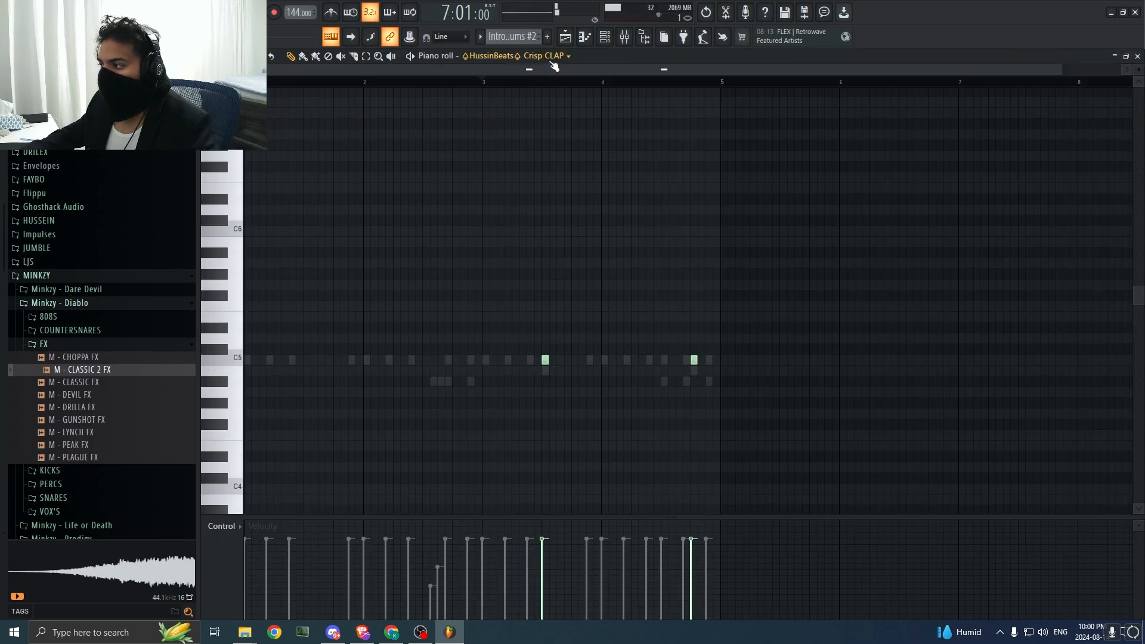
# Step: Check the Crisp CLAP notes in the piano roll from bar 1 and return to the playlist
pyautogui.click(553, 59)
pyautogui.click(468, 55)
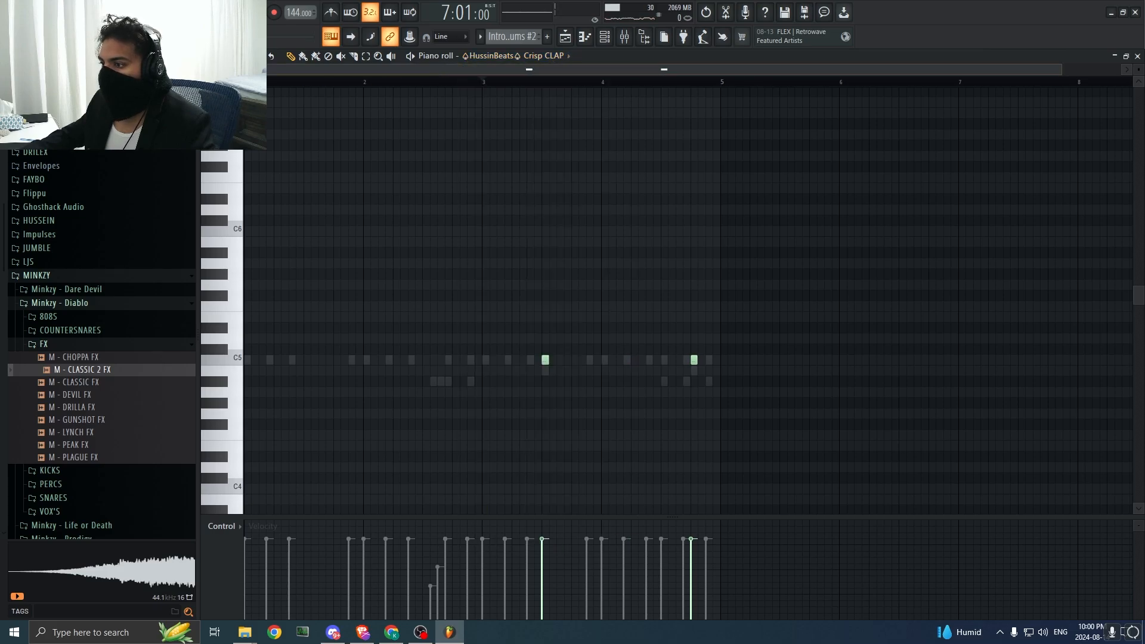
pyautogui.press('space')
pyautogui.click(245, 82)
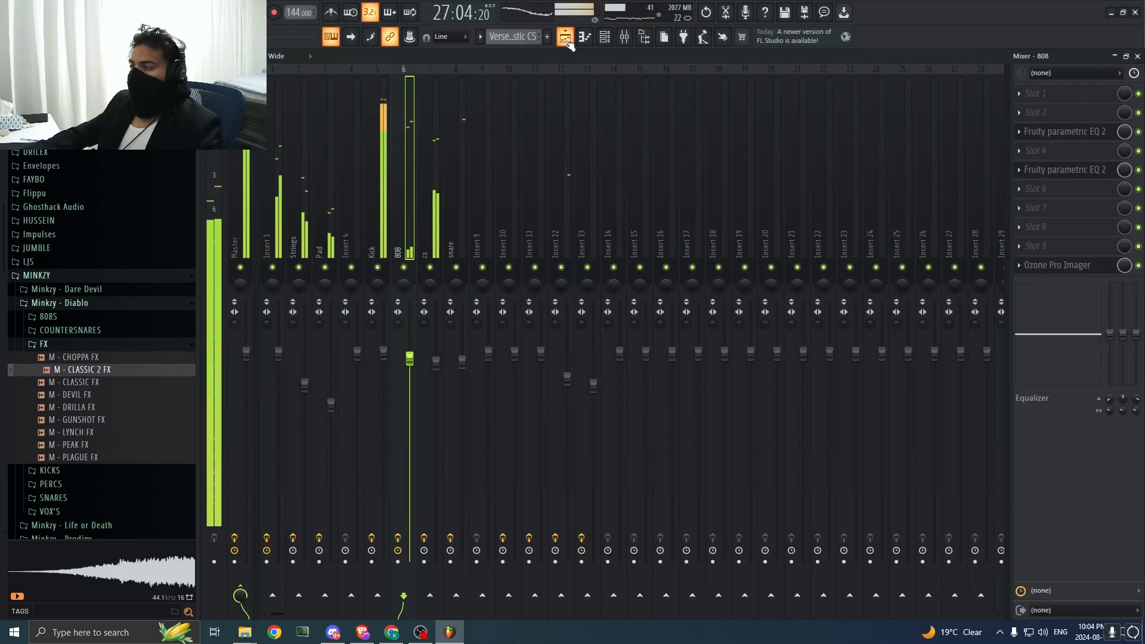
pyautogui.click(564, 37)
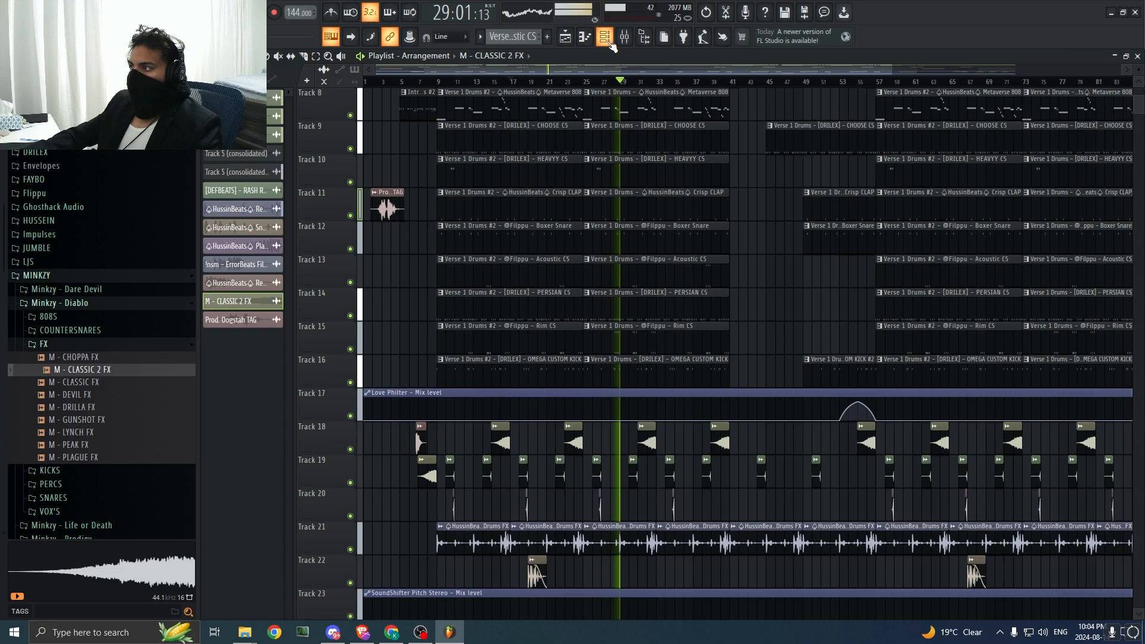
# Step: Route the Regular Layer Under Drums FX audio clip to mixer track 14 and stop playback
pyautogui.doubleClick(650, 537)
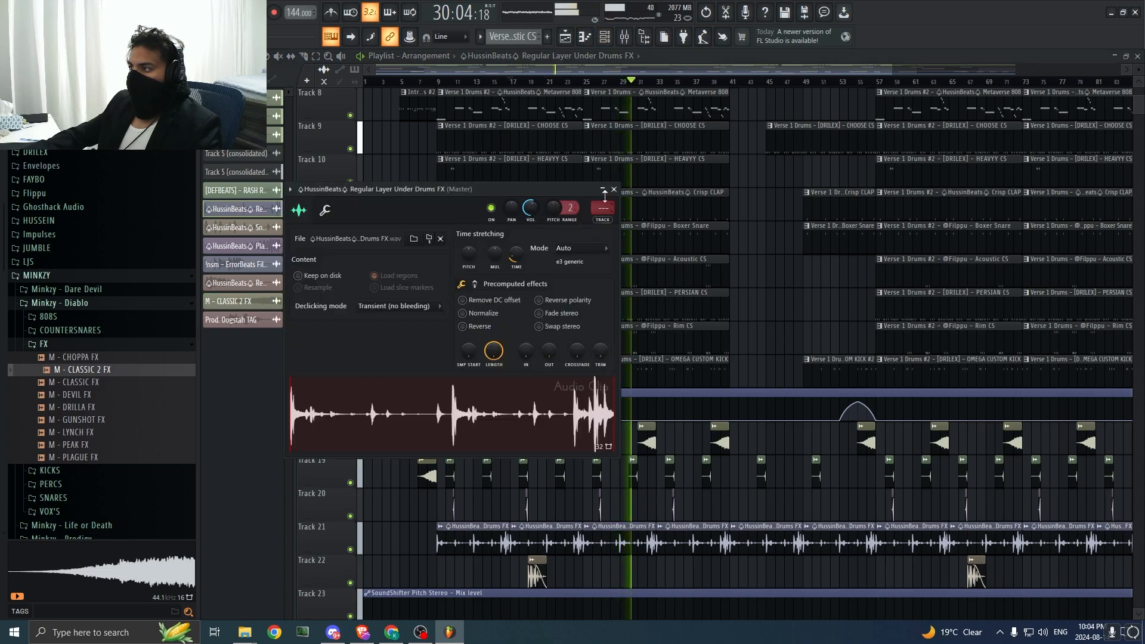
pyautogui.moveTo(602, 207); pyautogui.dragTo(603, 199)
pyautogui.press('space')
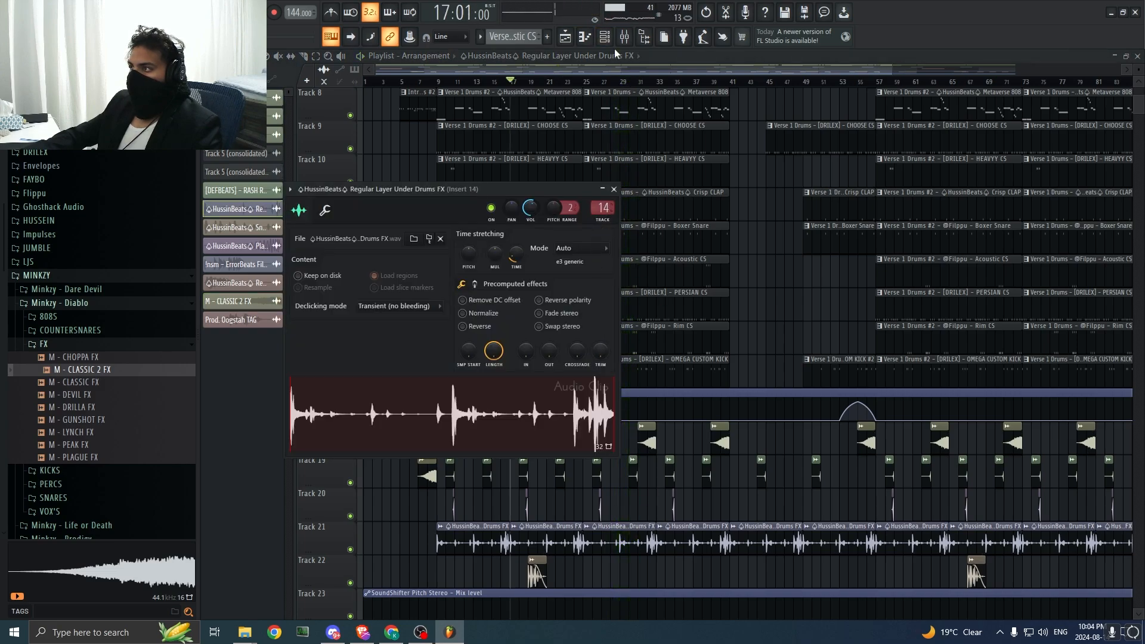
# Step: Load Fruity Parametric EQ 2 into slot 5 of Insert 14 in the mixer
pyautogui.click(624, 37)
pyautogui.click(1050, 169)
pyautogui.click(663, 75)
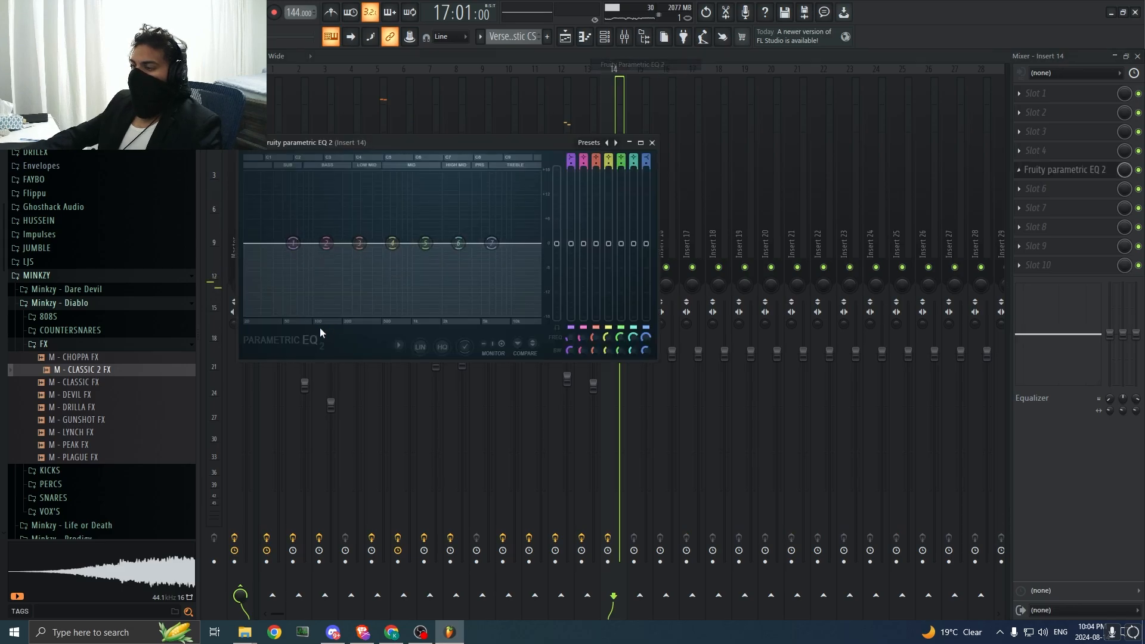
# Step: Cut Insert 14's low end during playback with a high-pass on EQ band 1 and a lowered band 2, and close the EQ
pyautogui.rightClick(293, 244)
pyautogui.moveTo(308, 286)
pyautogui.click(365, 298)
pyautogui.press('space')
pyautogui.moveTo(295, 245); pyautogui.dragTo(288, 269)
pyautogui.moveTo(317, 314); pyautogui.dragTo(314, 317)
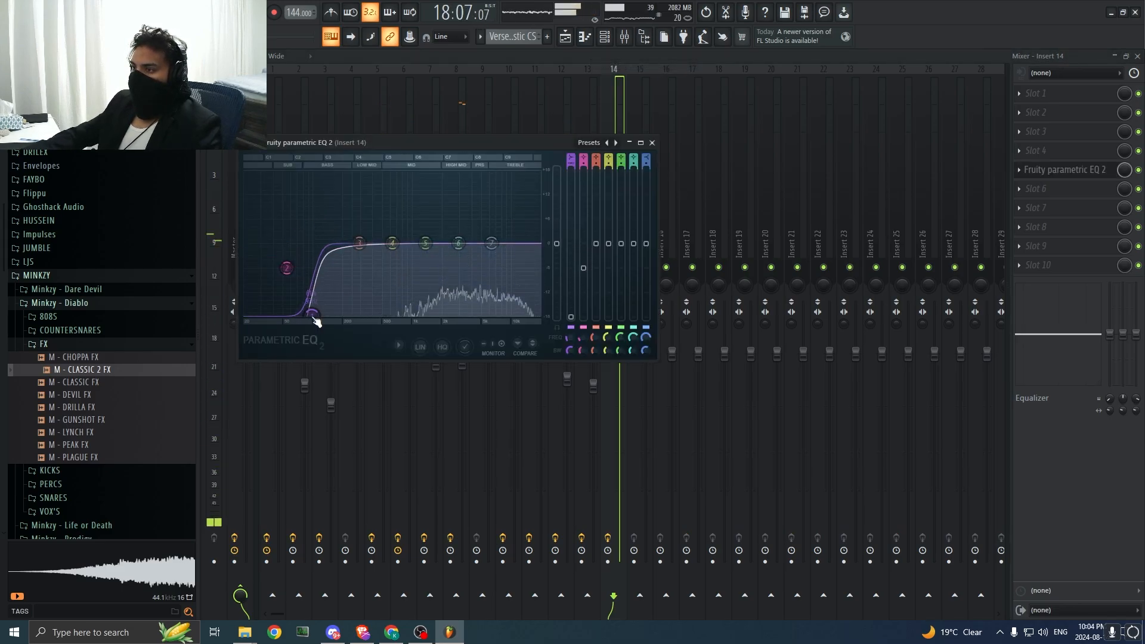
pyautogui.click(1083, 534)
pyautogui.click(566, 36)
pyautogui.click(625, 36)
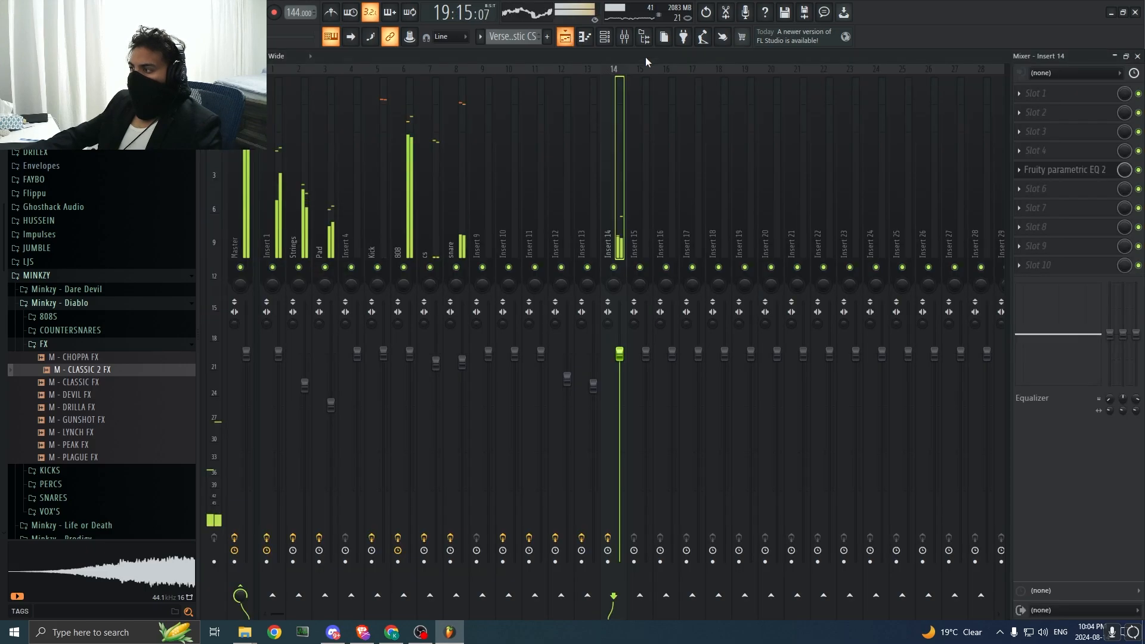
# Step: Add the PanCake2 plugin below the EQ on Insert 14
pyautogui.click(1078, 218)
pyautogui.click(631, 14)
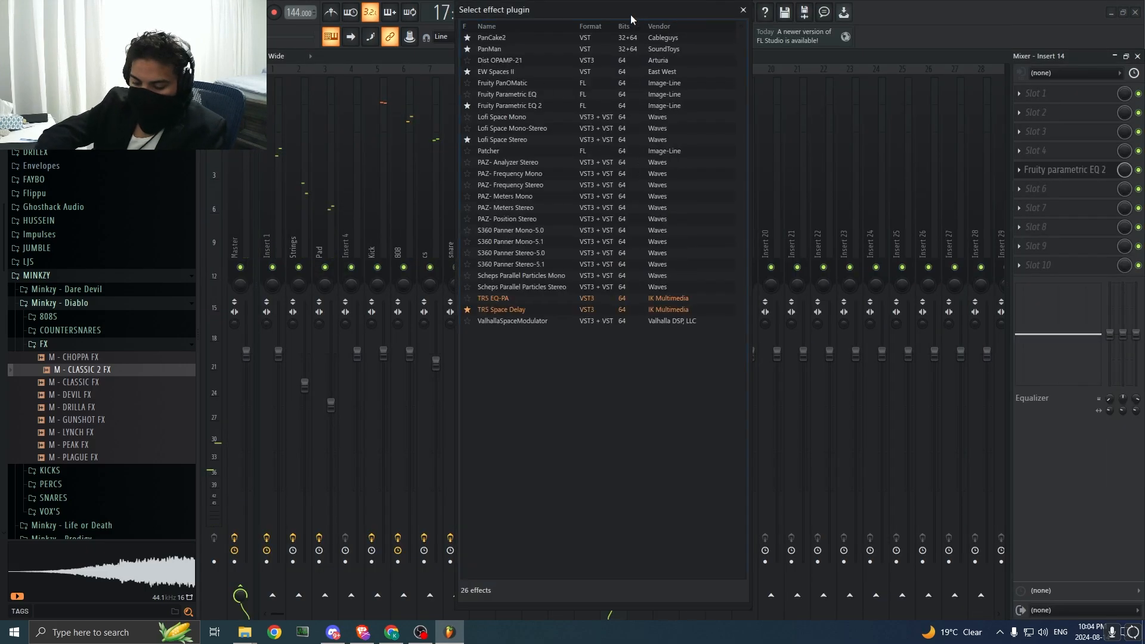
pyautogui.write('panc')
pyautogui.doubleClick(575, 38)
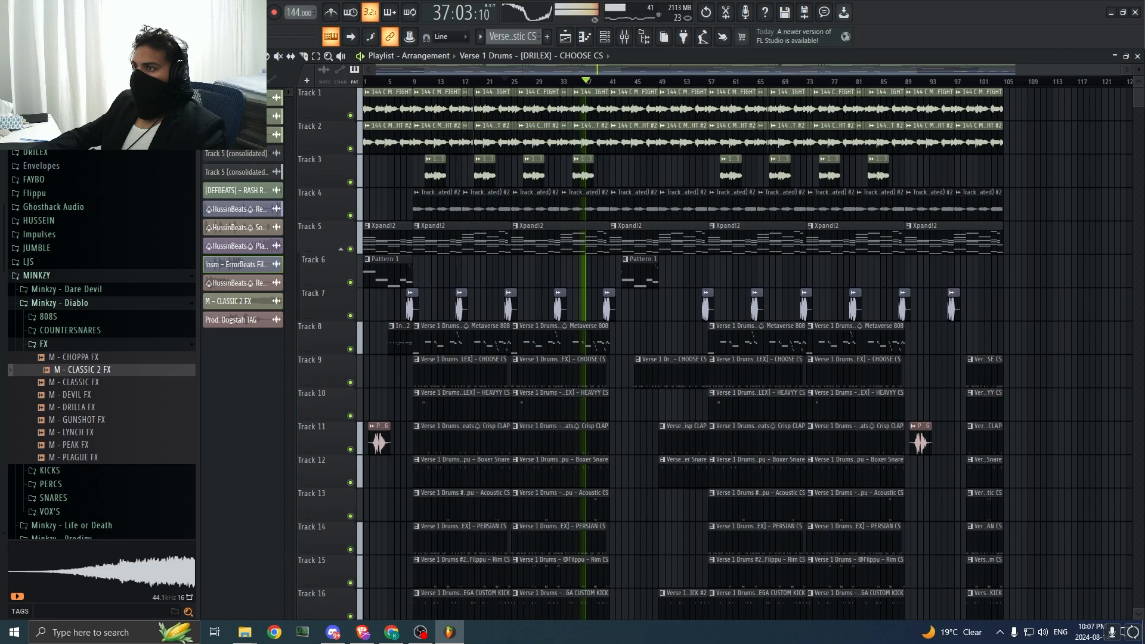
# Step: Delete the Track 1 FIGHT melody clips between bars 41 and 57 and listen from bar 41
pyautogui.click(216, 79)
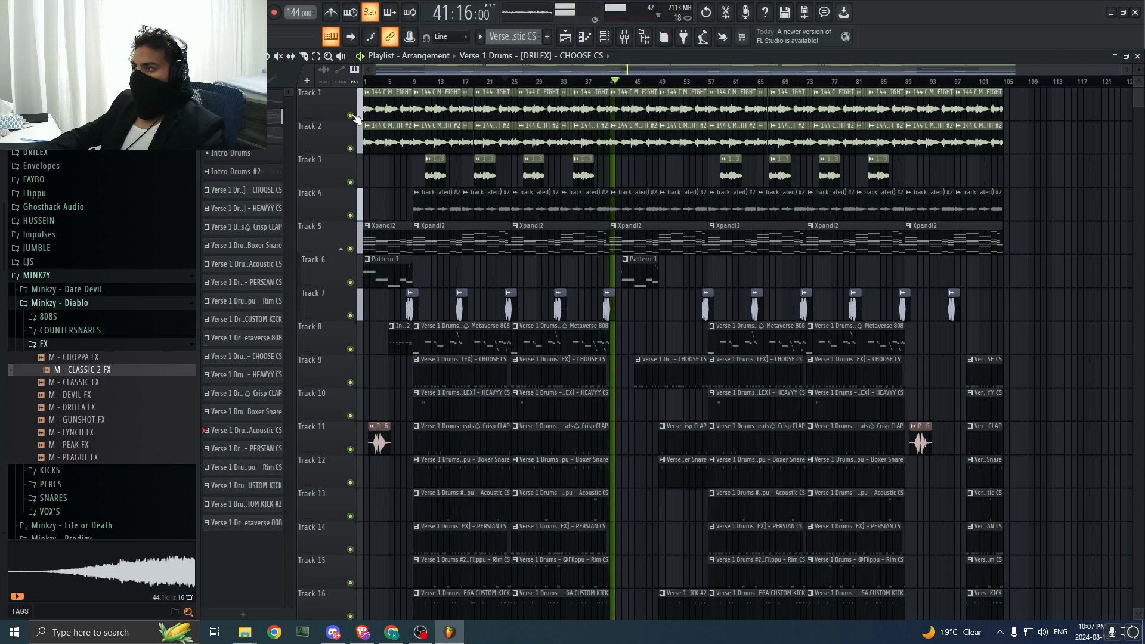
pyautogui.rightClick(623, 110)
pyautogui.press('space')
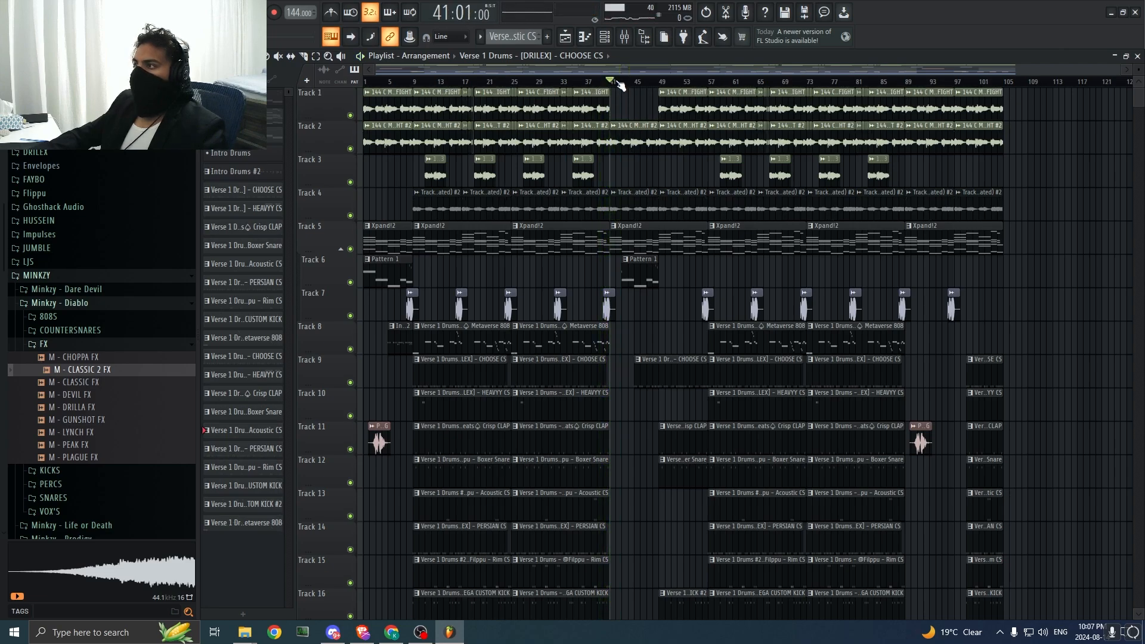
pyautogui.press('space')
pyautogui.press('space')
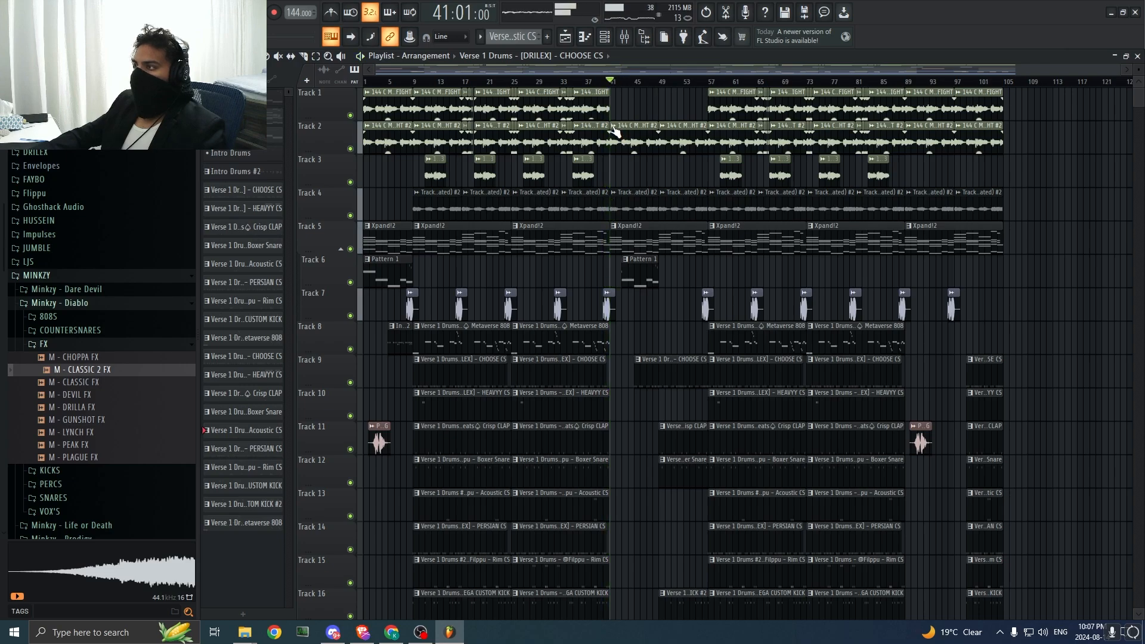
# Step: Make the Track 2 FIGHT melody clip at bar 41 unique and open its channel settings
pyautogui.click(615, 126)
pyautogui.click(640, 237)
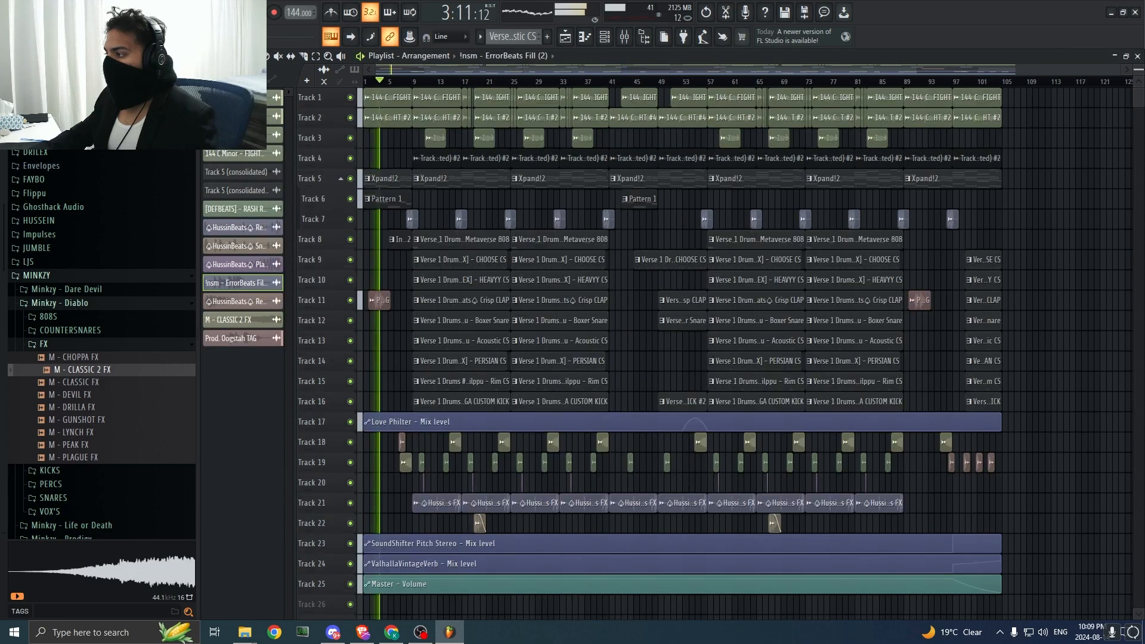
pyautogui.moveTo(1138, 70); pyautogui.dragTo(1139, 67)
pyautogui.scroll(-1, 1091, 144)
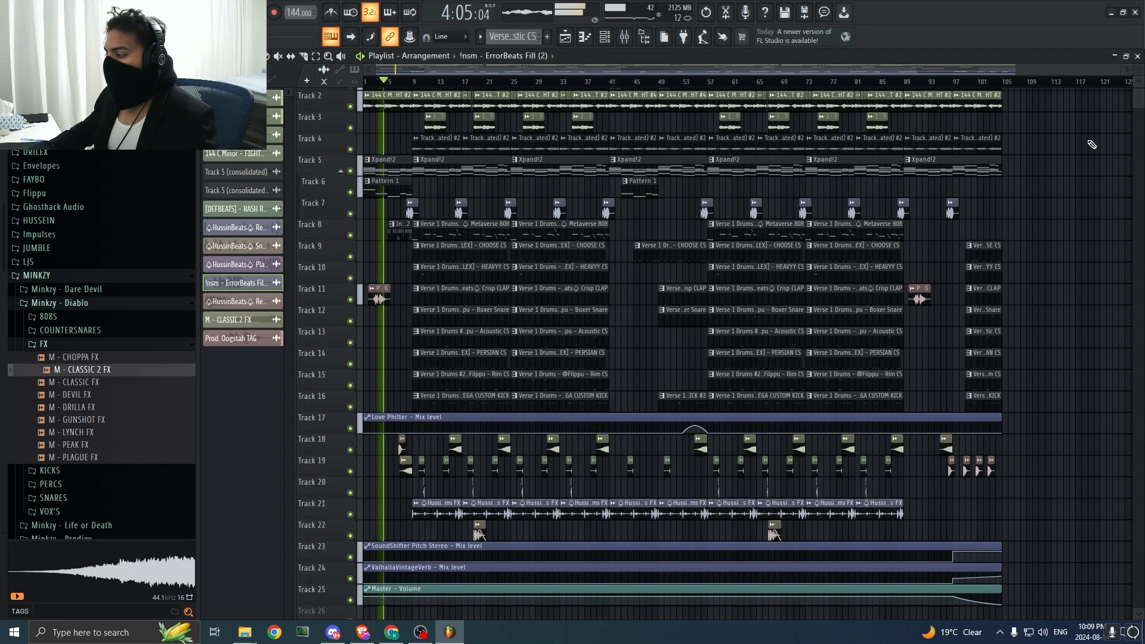
pyautogui.scroll(1, 1091, 144)
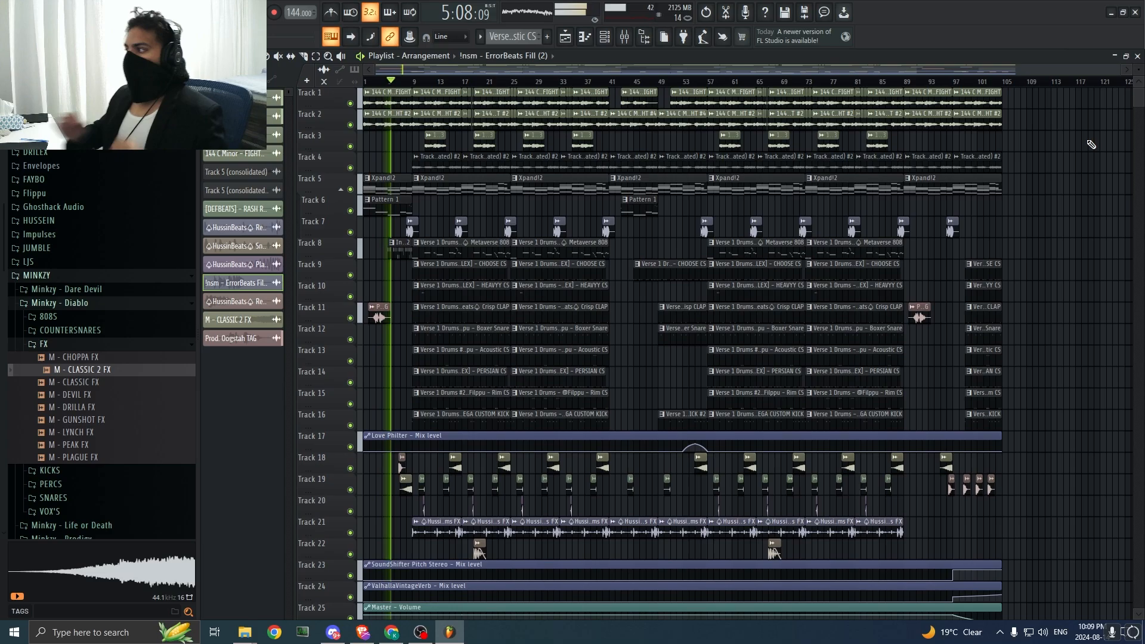